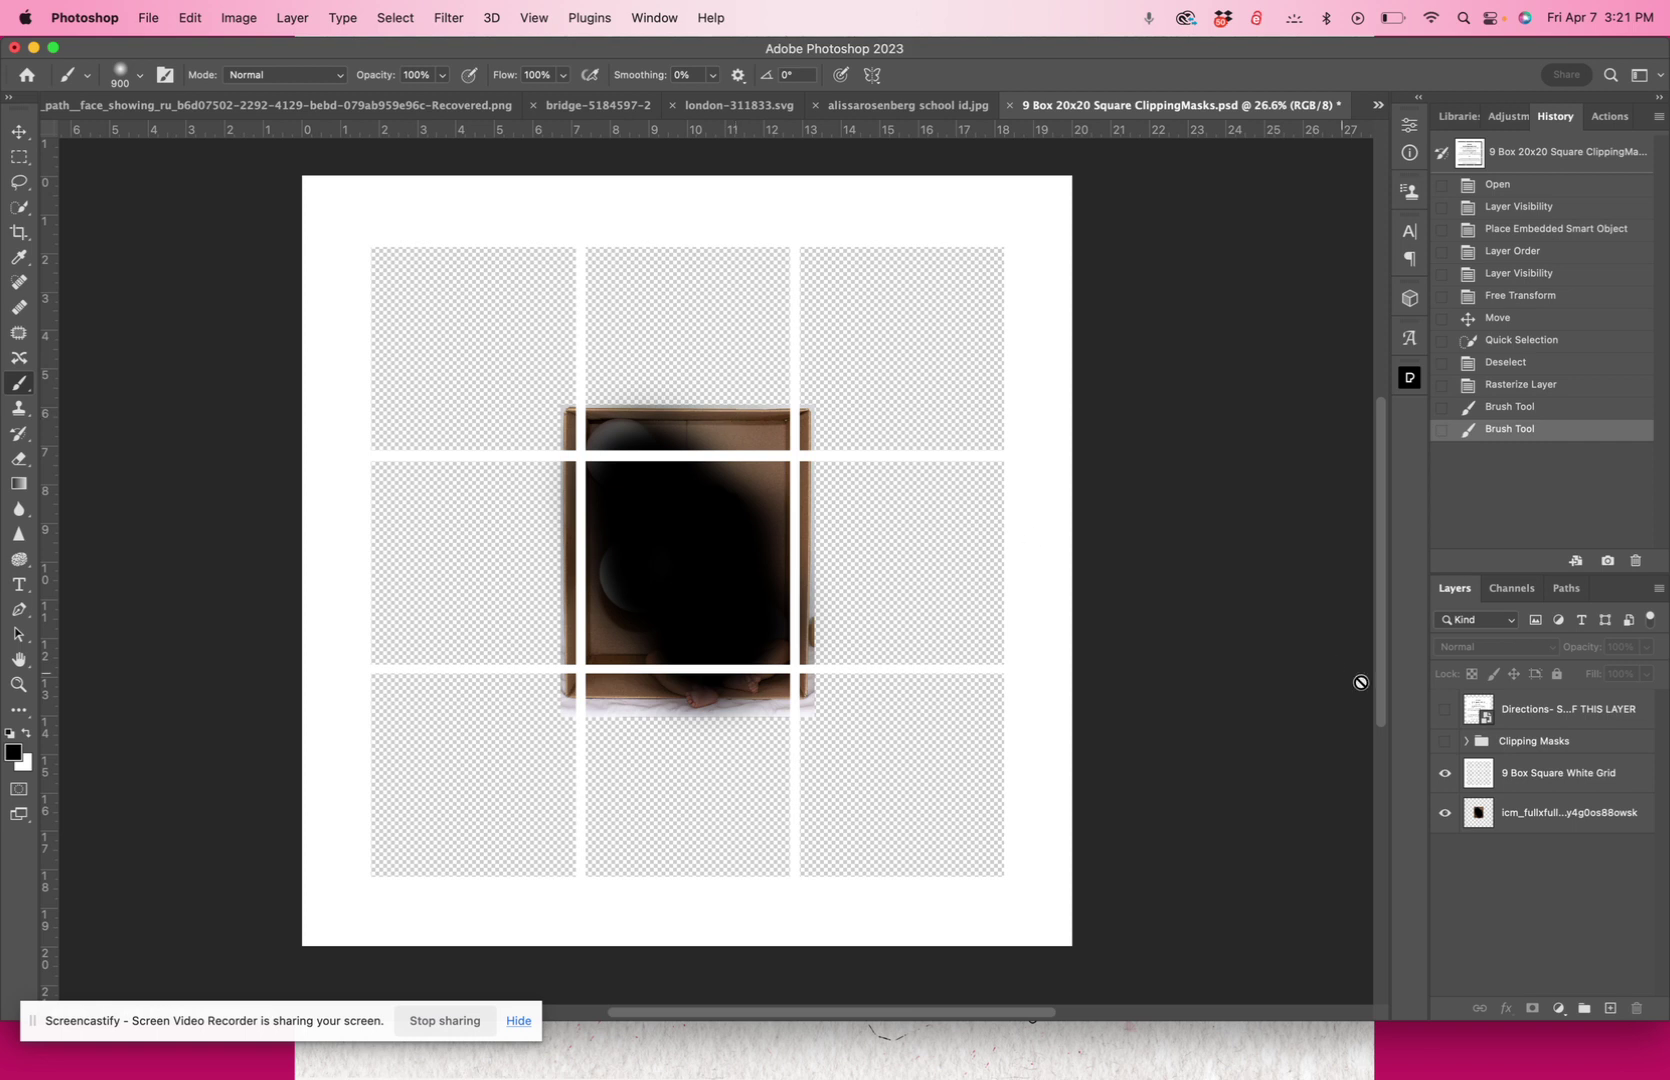
Move the photo layer to the top of the layer stack, above the Directions layer
{"action": "left_click", "coordinate": [1573, 822]}
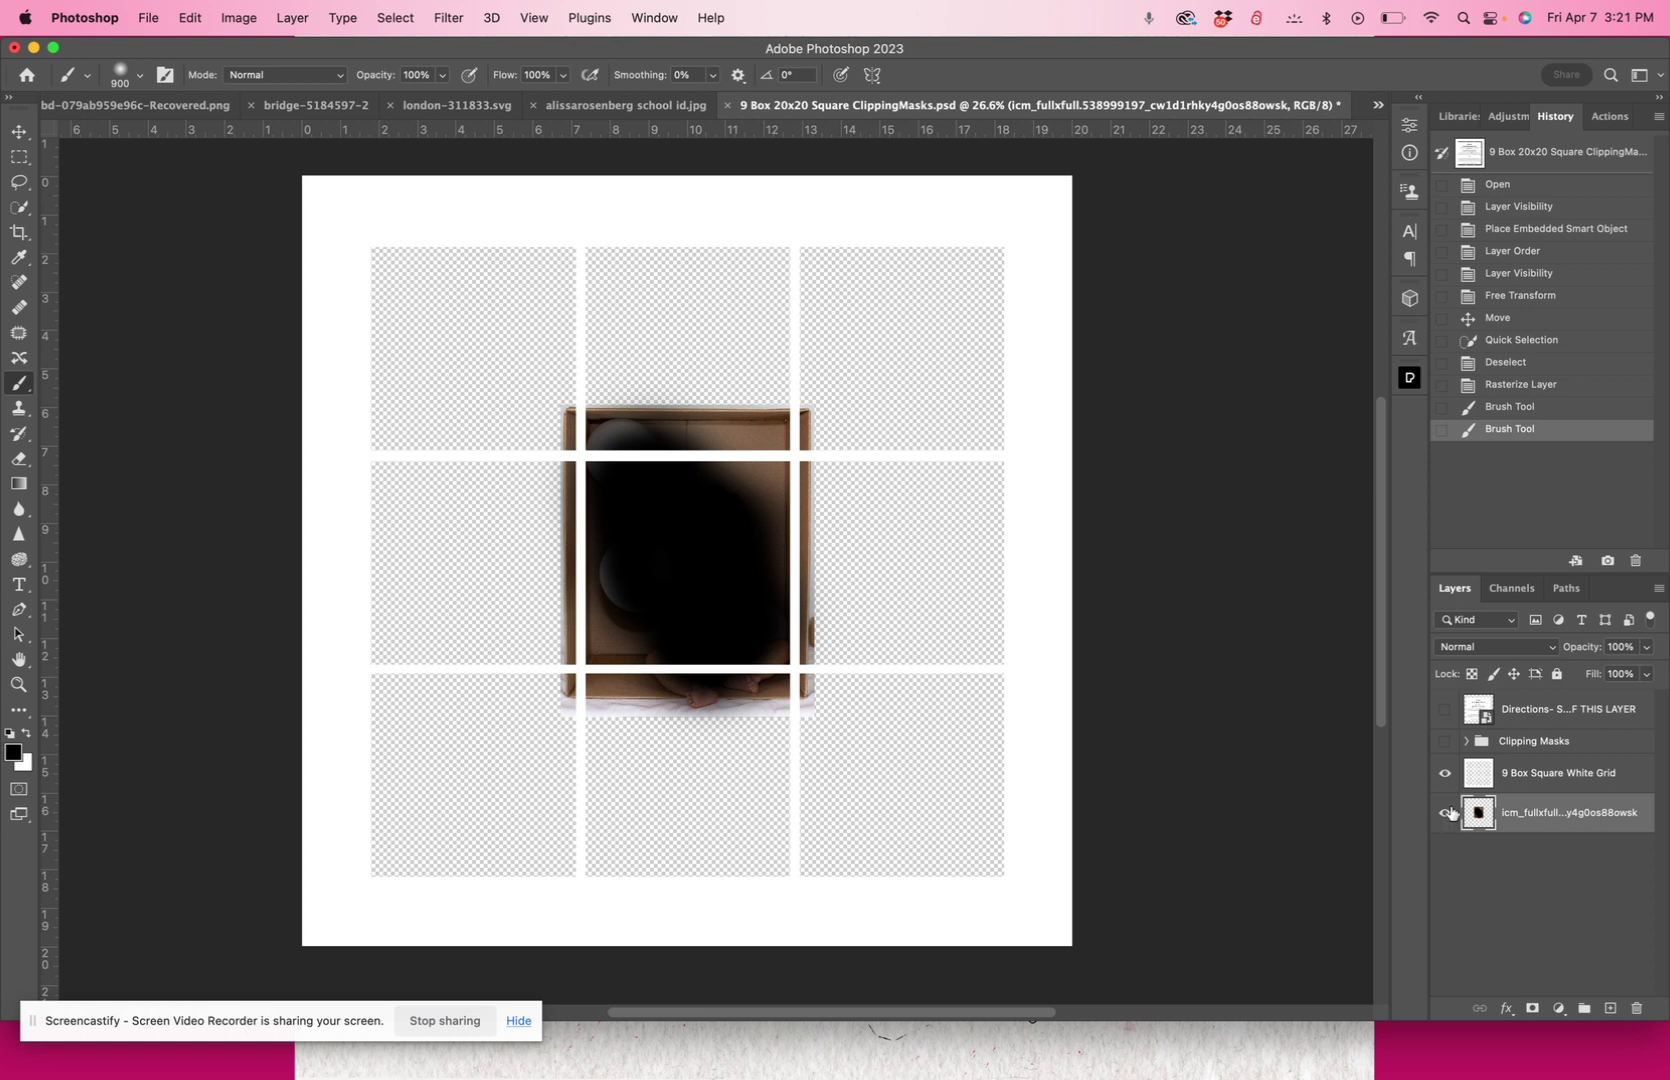
{"action": "scroll", "coordinate": [948, 568], "scroll_direction": "up", "scroll_amount": 5}
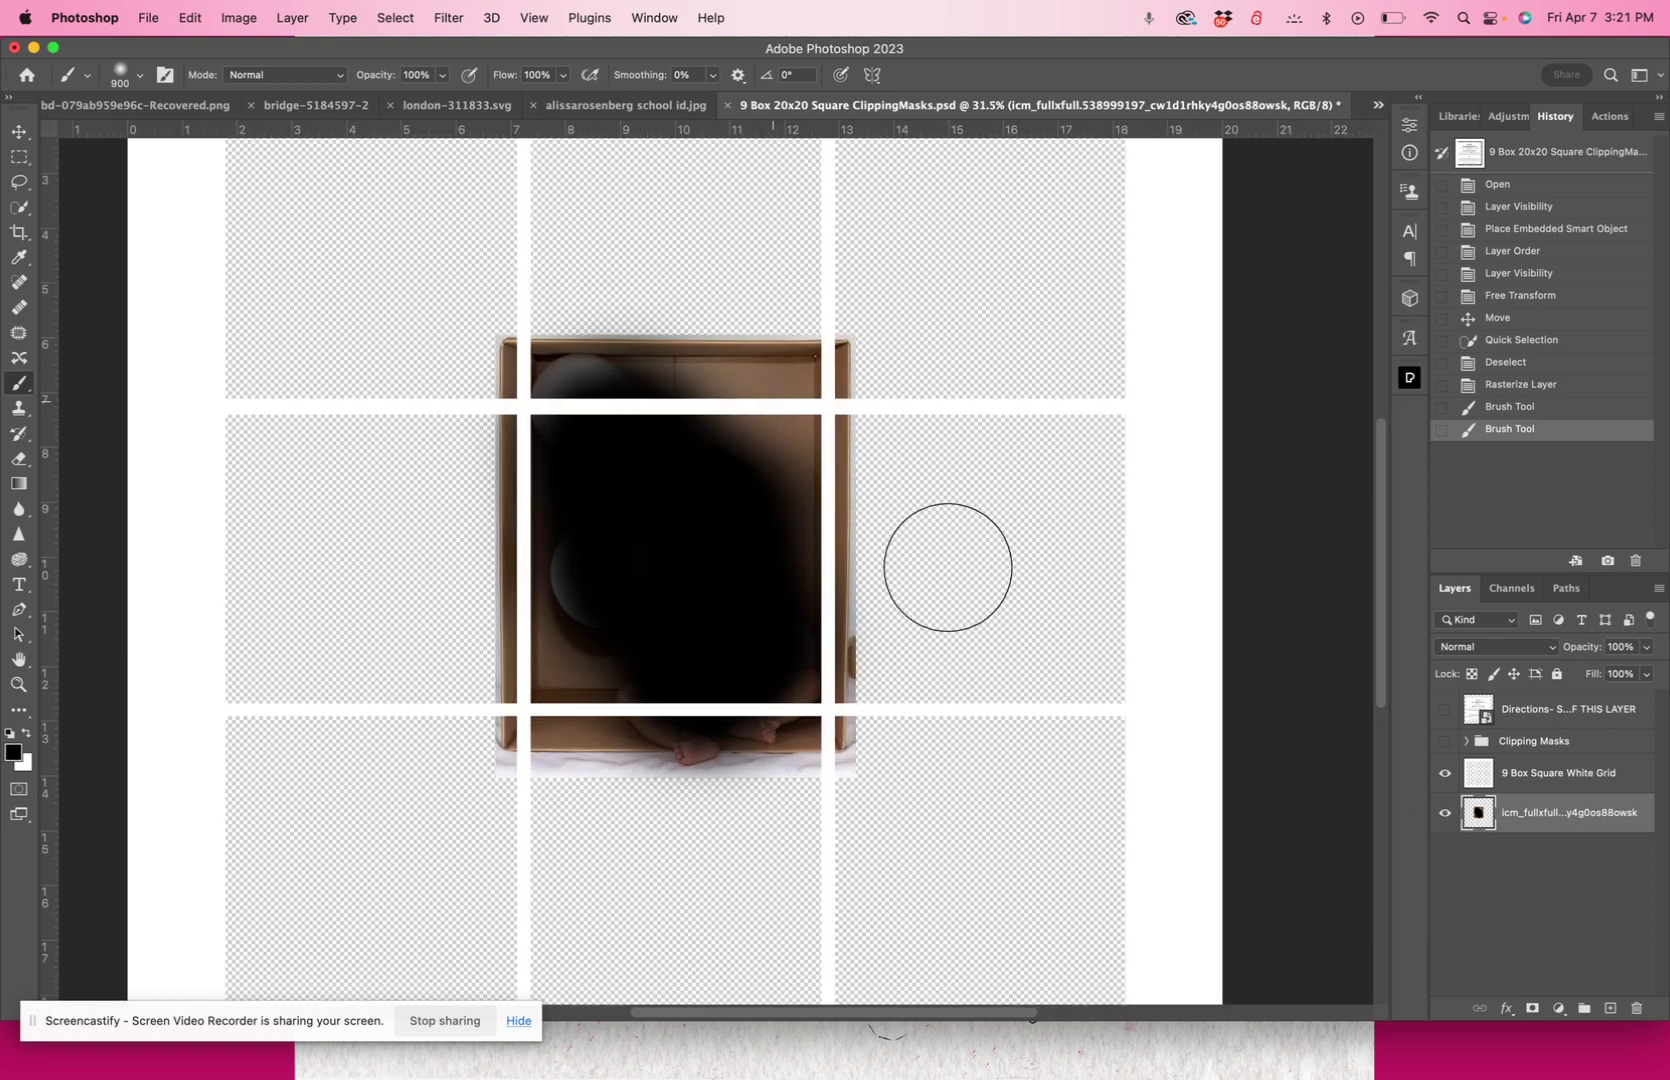
{"action": "scroll", "coordinate": [948, 567], "scroll_direction": "down", "scroll_amount": 2}
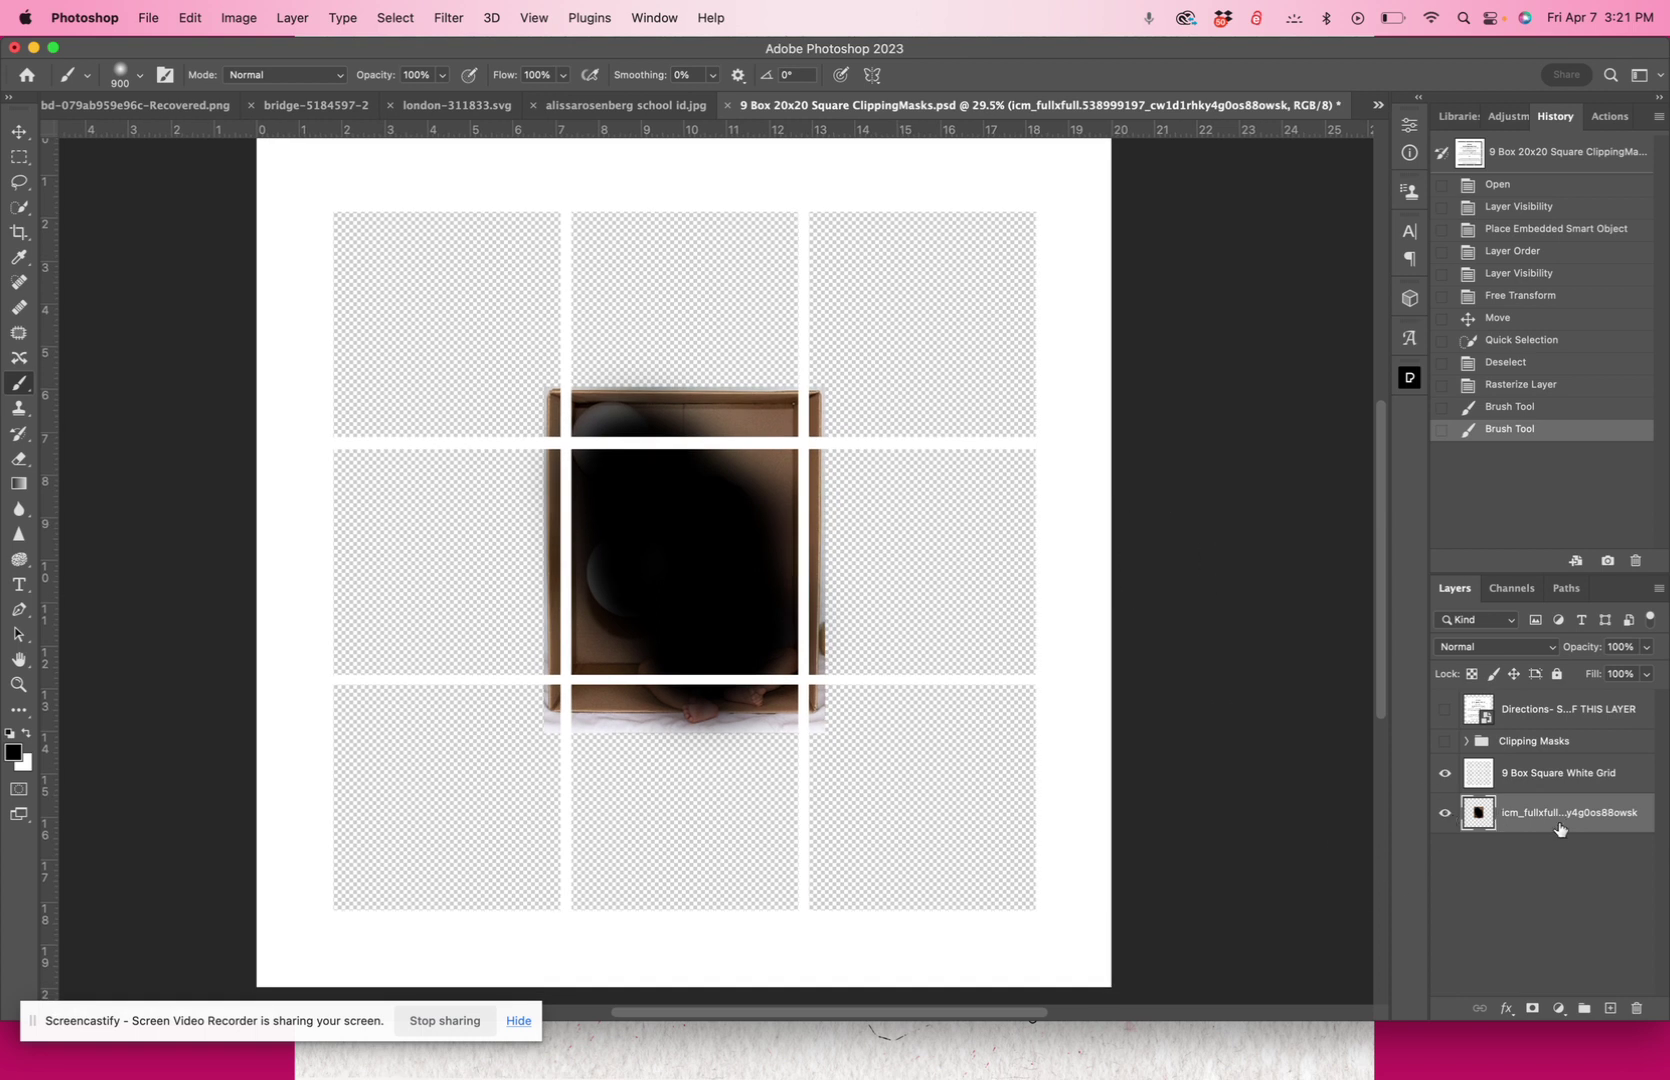
{"action": "left_click_drag", "start_coordinate": [1558, 830], "coordinate": [1553, 694]}
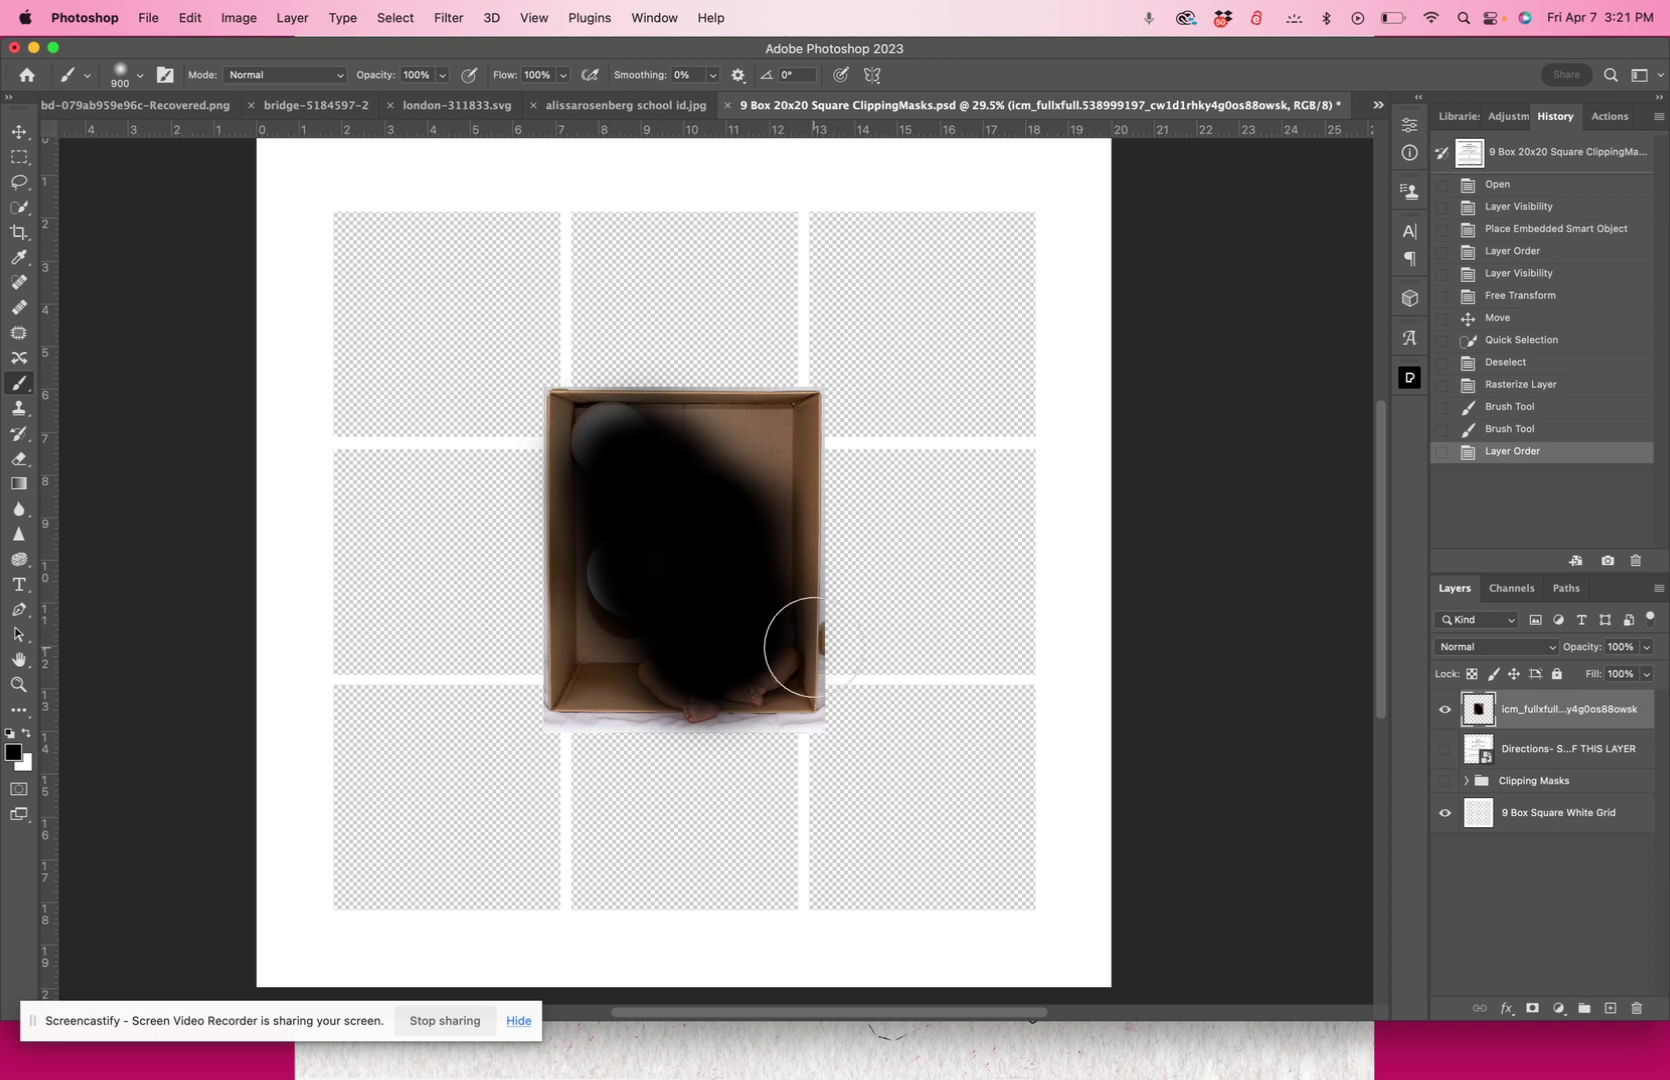
{"action": "scroll", "coordinate": [813, 647], "scroll_direction": "up", "scroll_amount": 1}
{"action": "scroll", "coordinate": [813, 647], "scroll_direction": "up", "scroll_amount": 3}
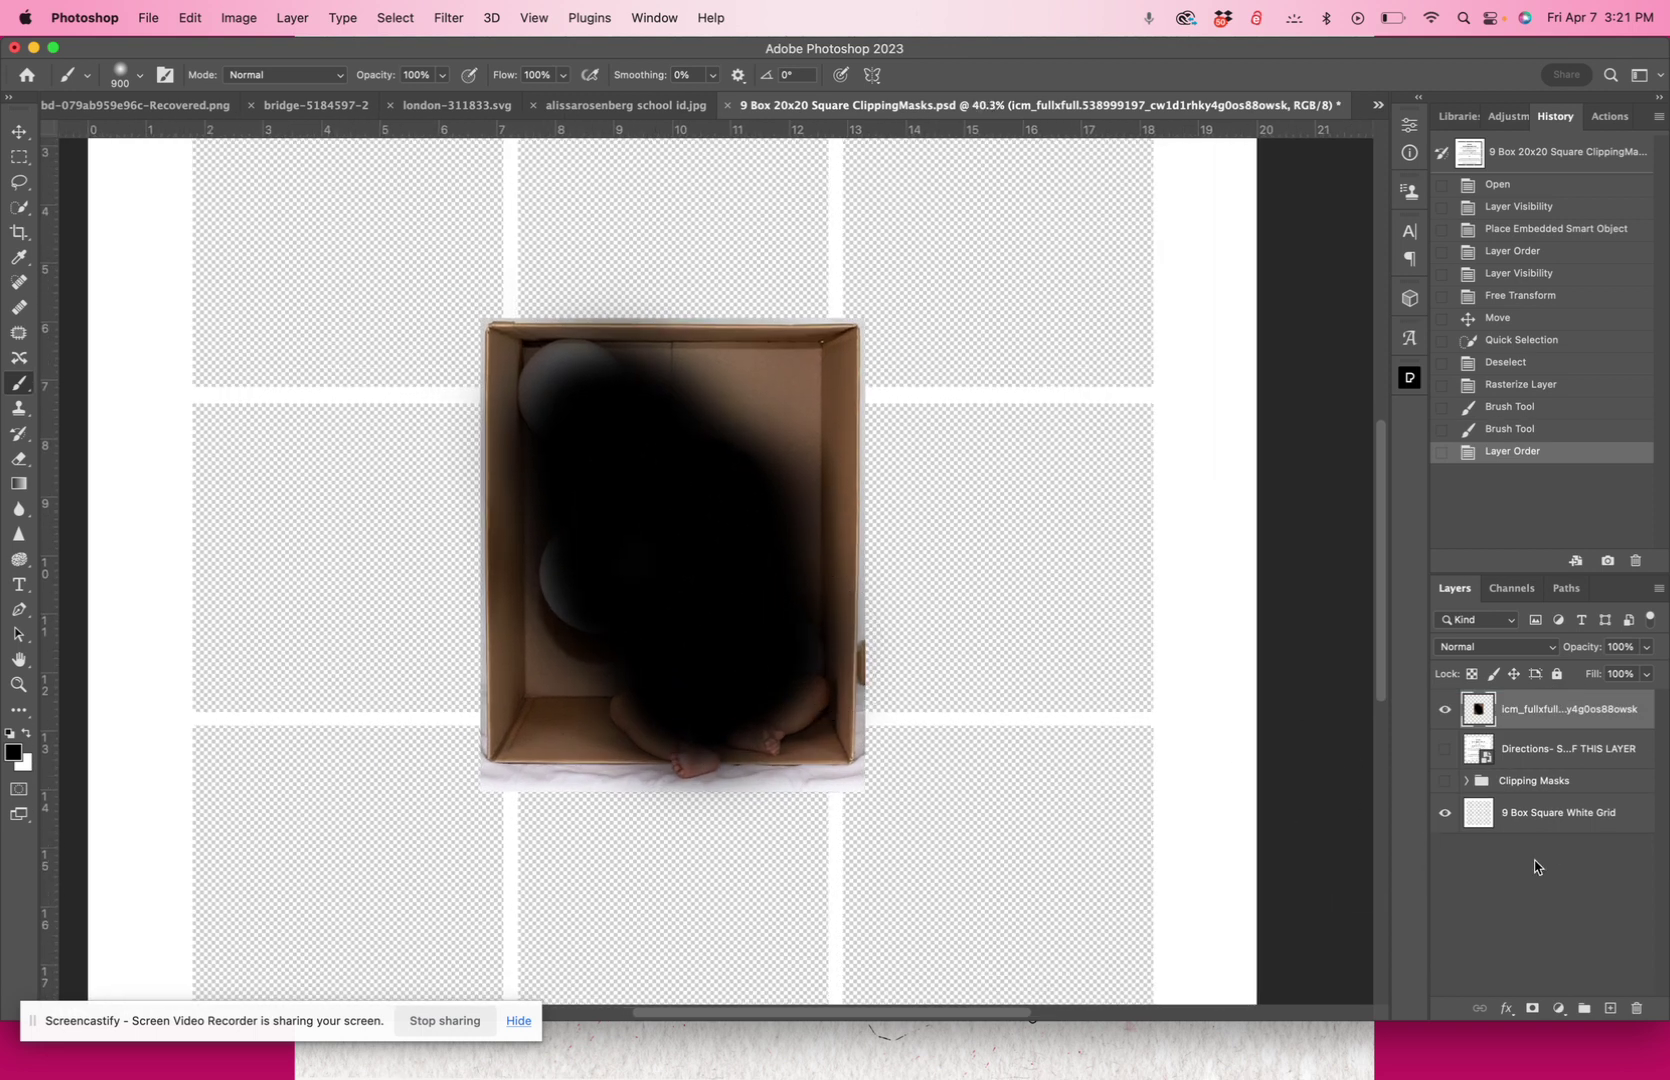
Rename the photo's layer to Photo
{"action": "double_click", "coordinate": [1534, 708]}
{"action": "key", "text": "BackSpace"}
{"action": "type", "text": "Photo"}
{"action": "key", "text": "Return"}
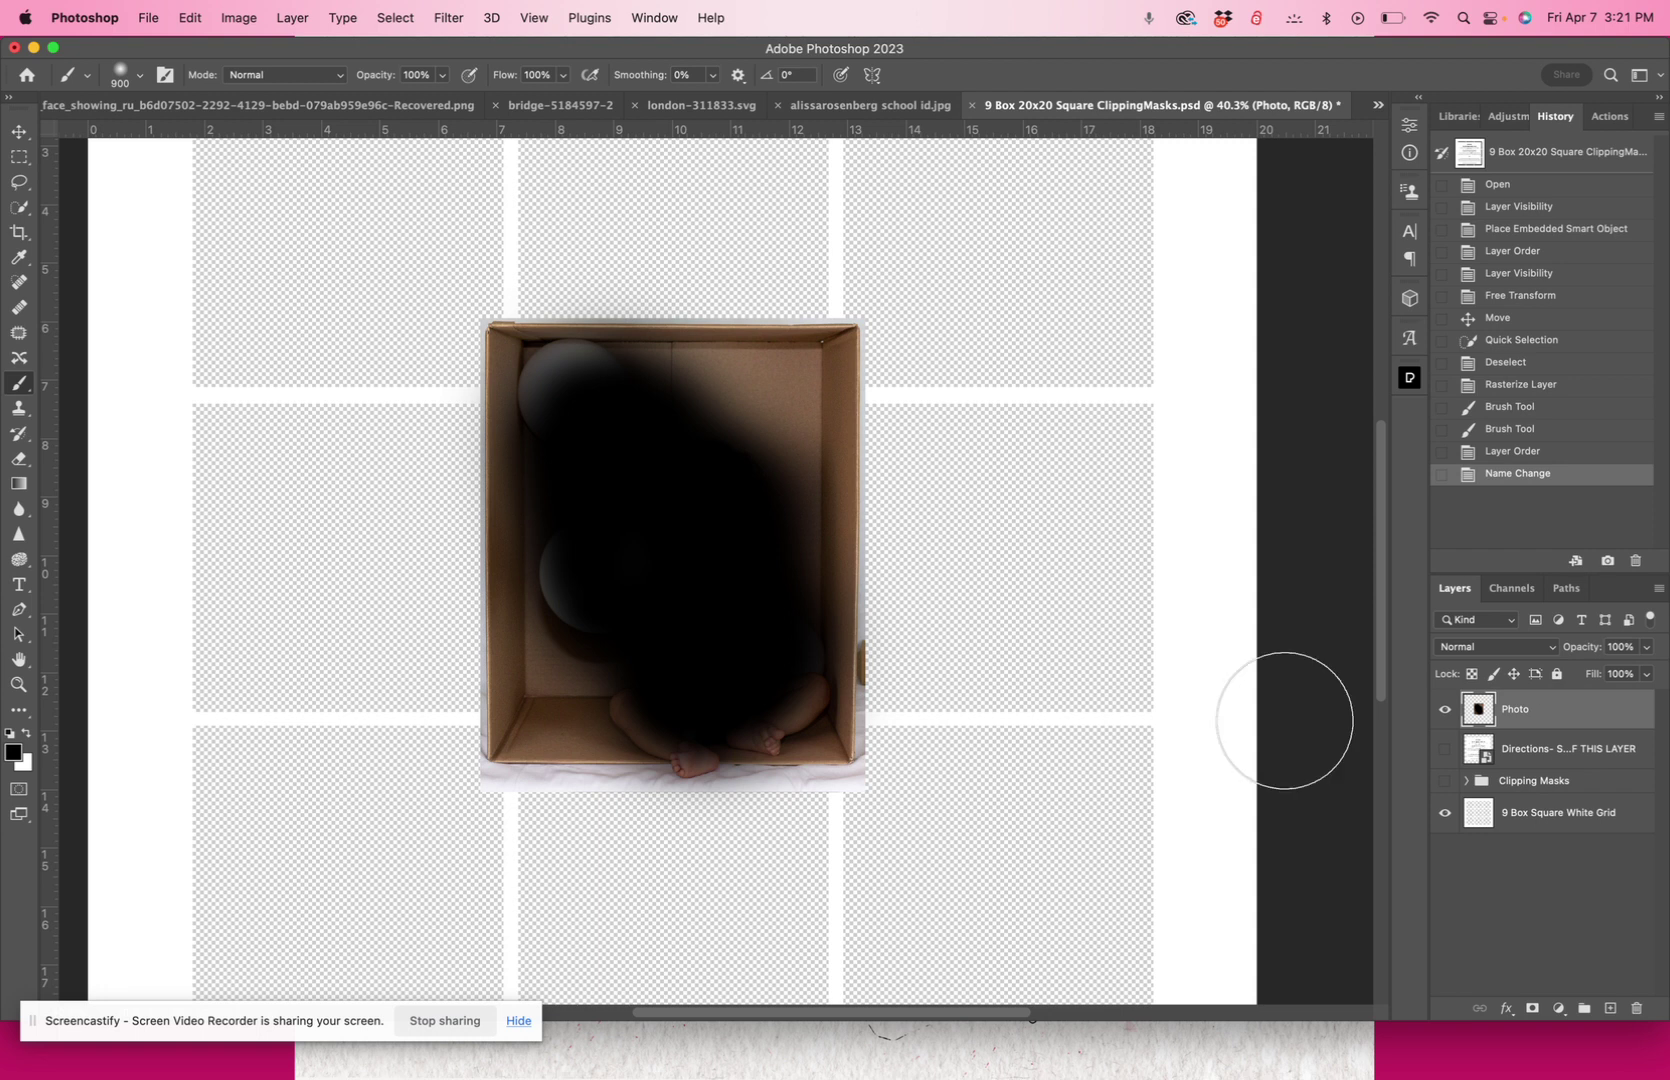
Show the Directions layer to read its instructions, and hide it again
{"action": "scroll", "coordinate": [1100, 720], "scroll_direction": "down", "scroll_amount": 5}
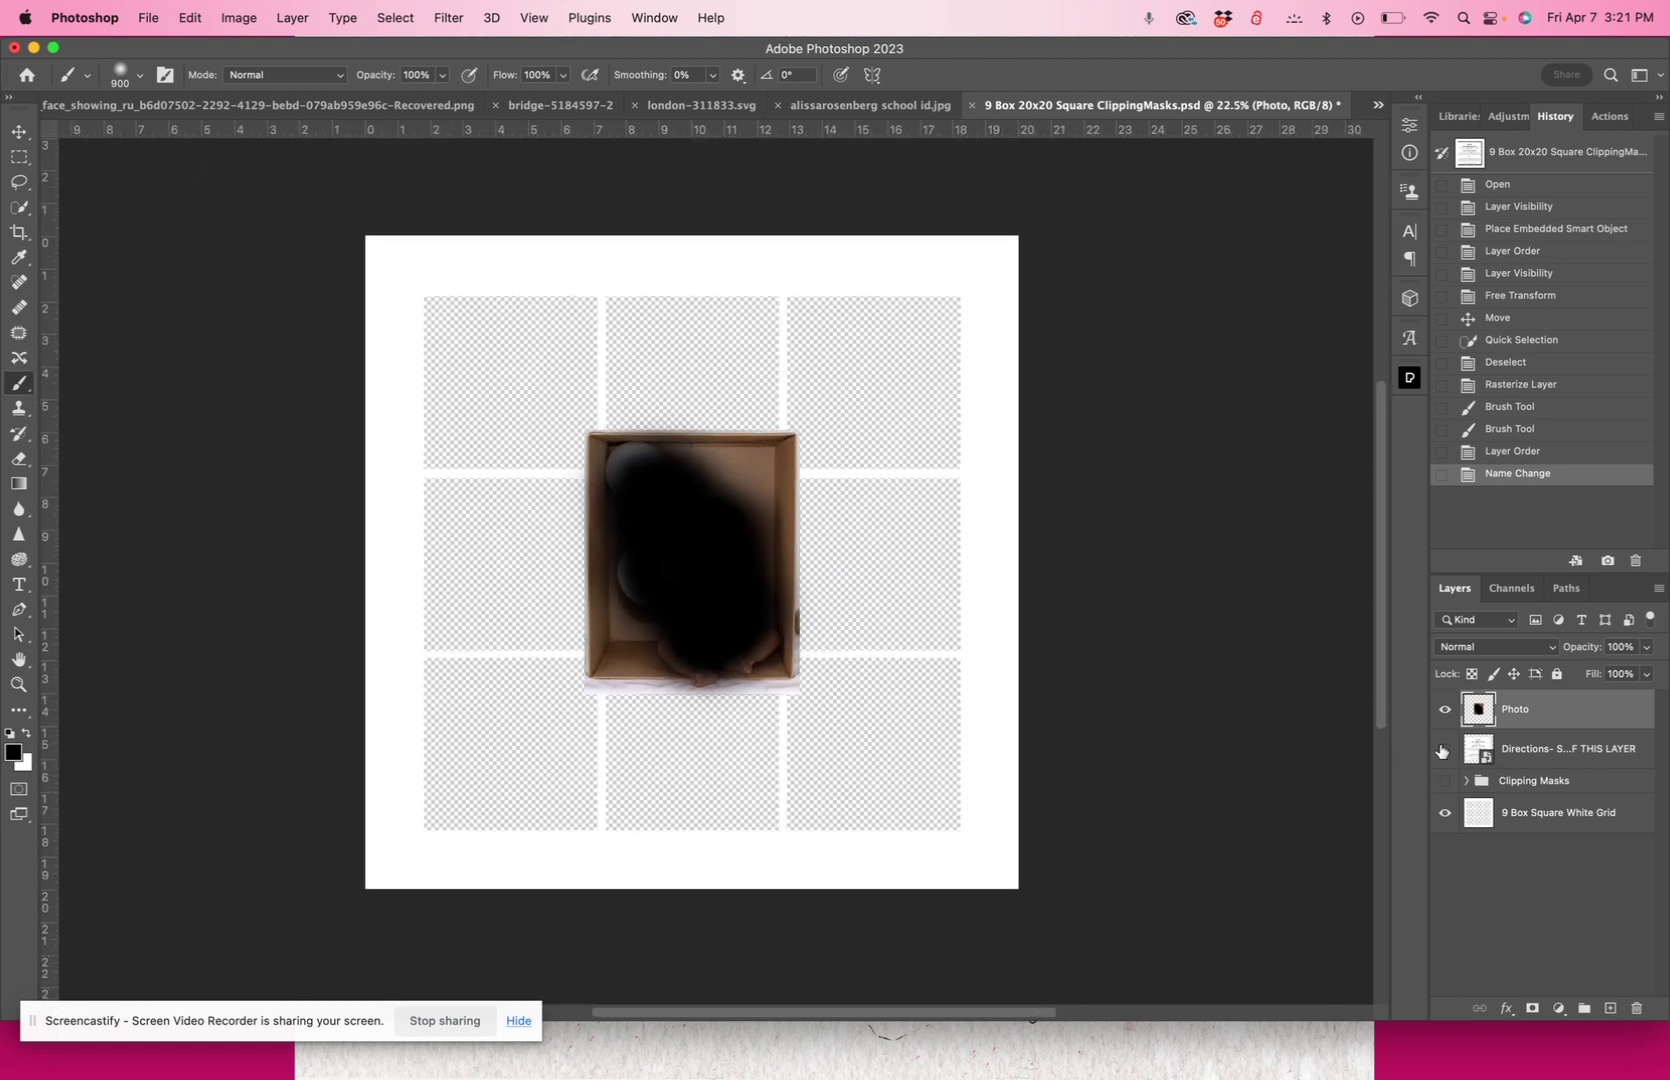
{"action": "left_click", "coordinate": [1443, 749]}
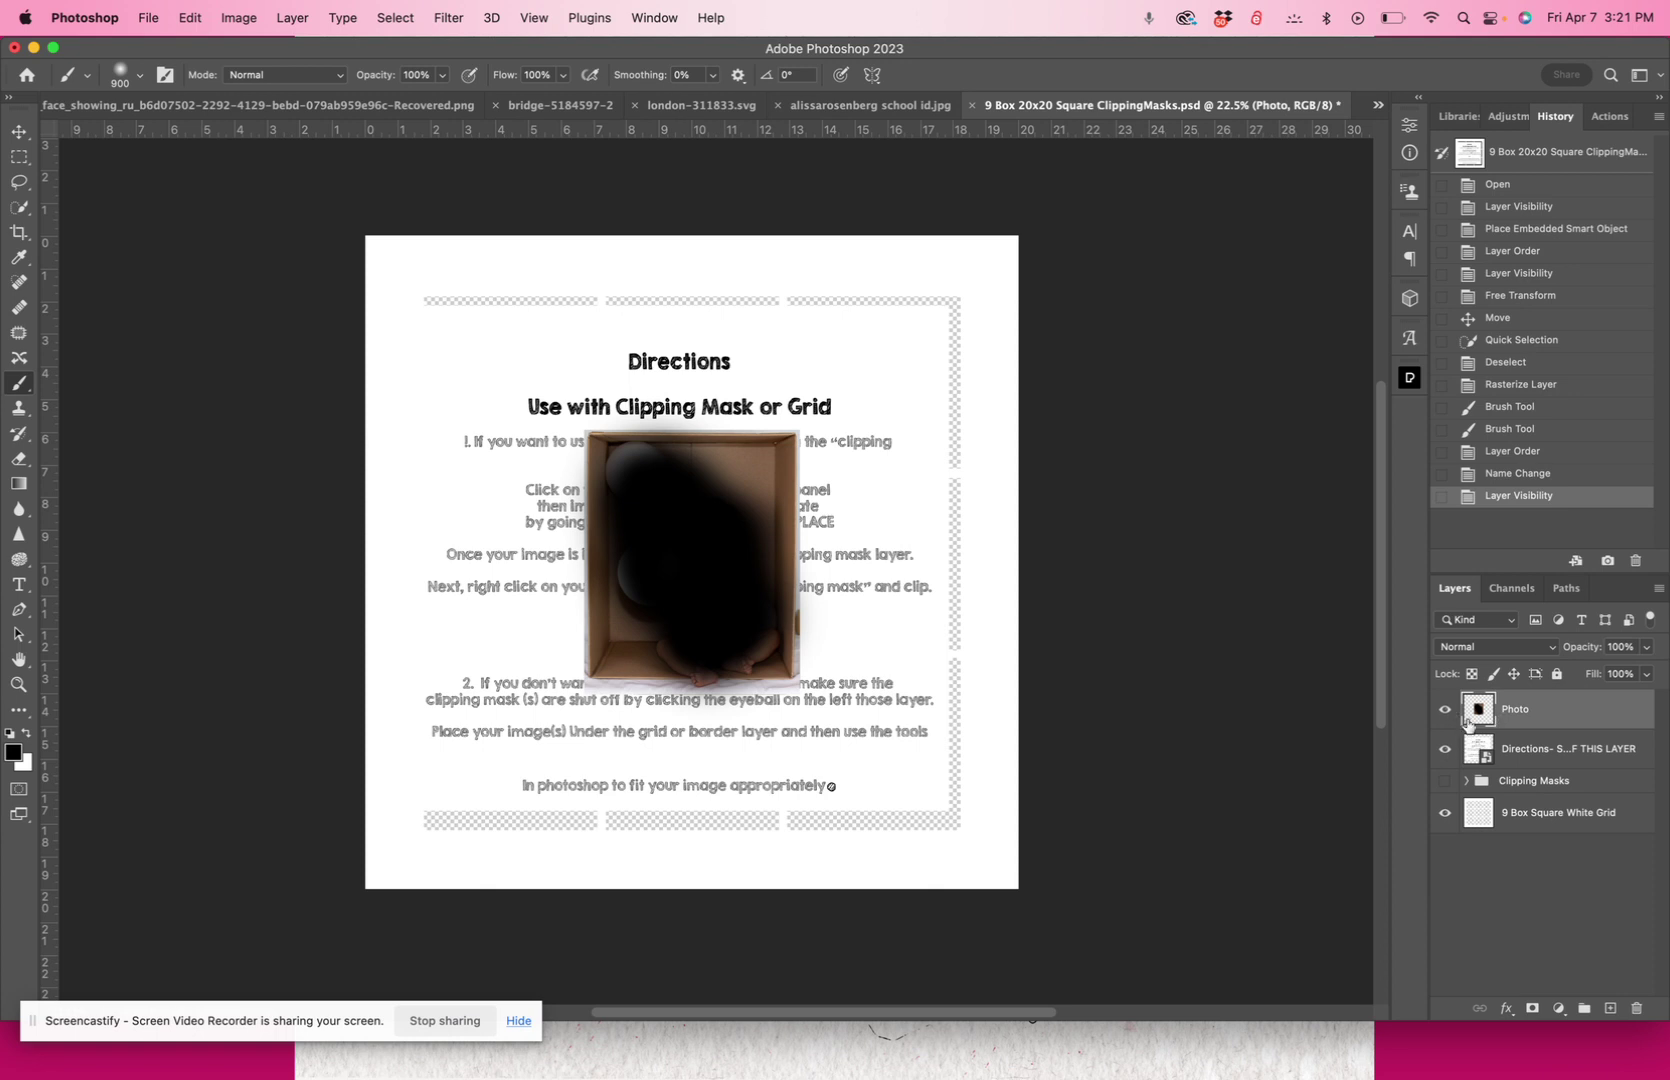
{"action": "left_click", "coordinate": [1443, 749]}
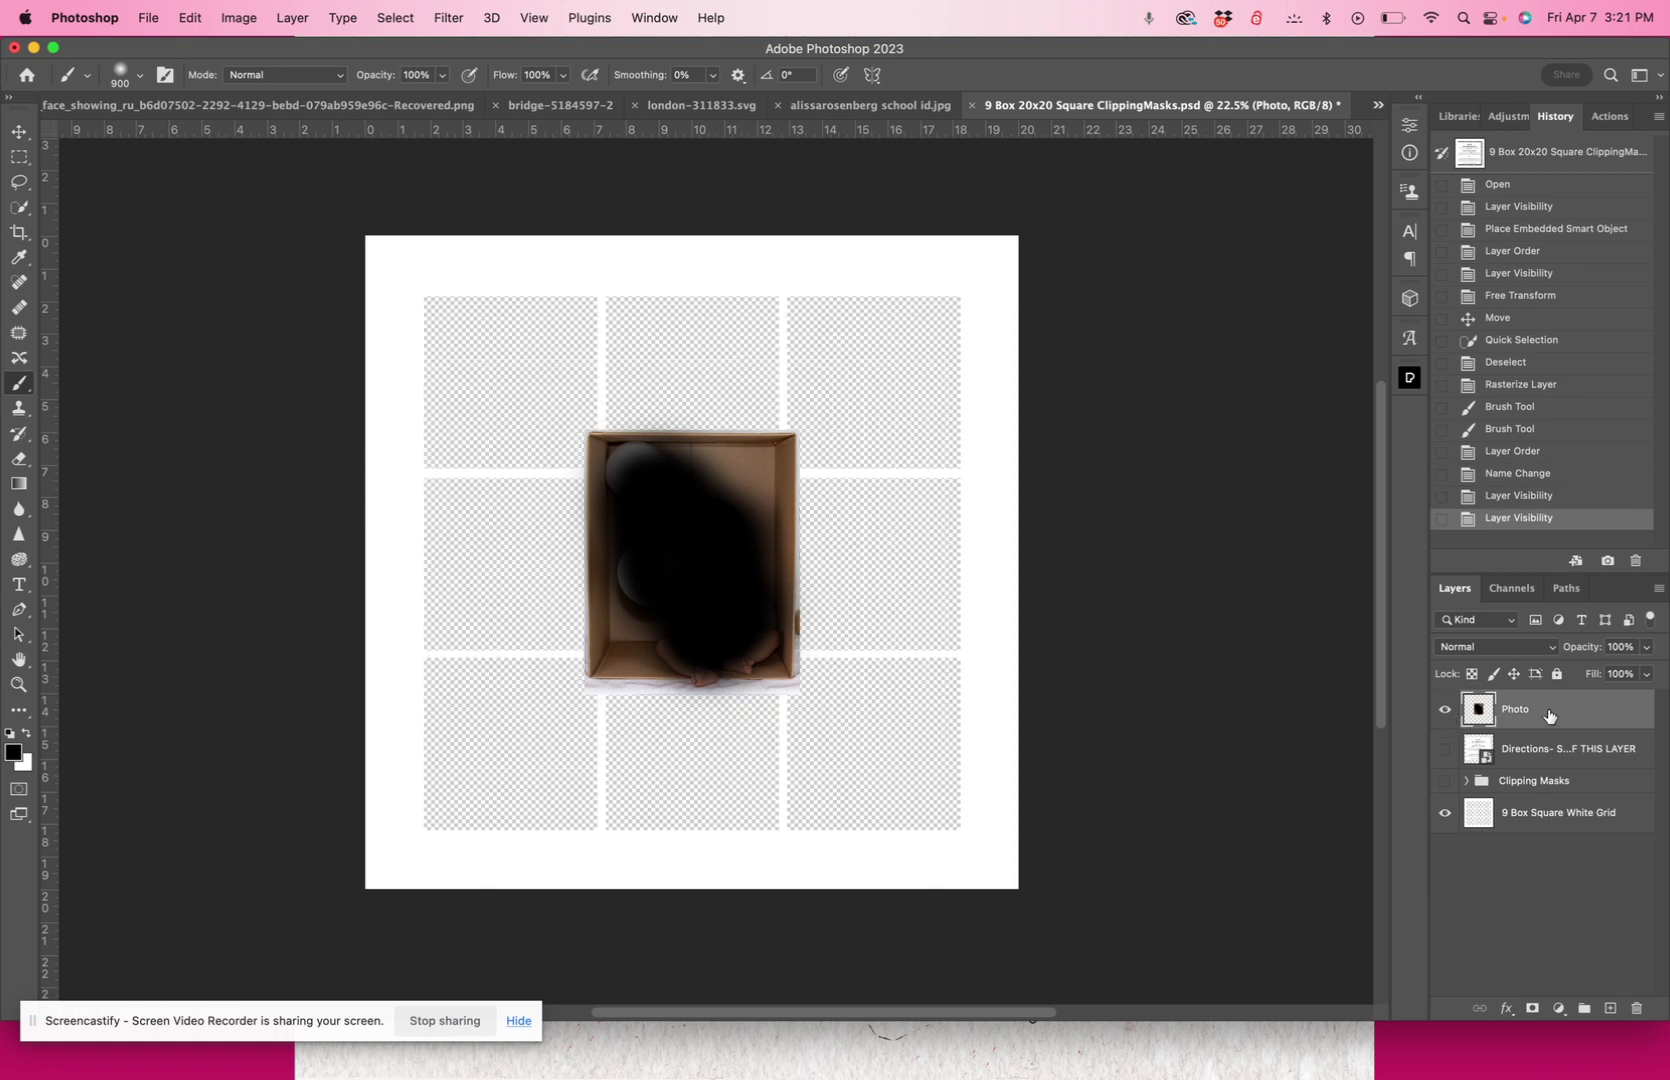
Move the Photo layer to the bottom of the layer stack, beneath the 9 Box Square White Grid layer
{"action": "left_click_drag", "start_coordinate": [1566, 713], "coordinate": [1546, 828]}
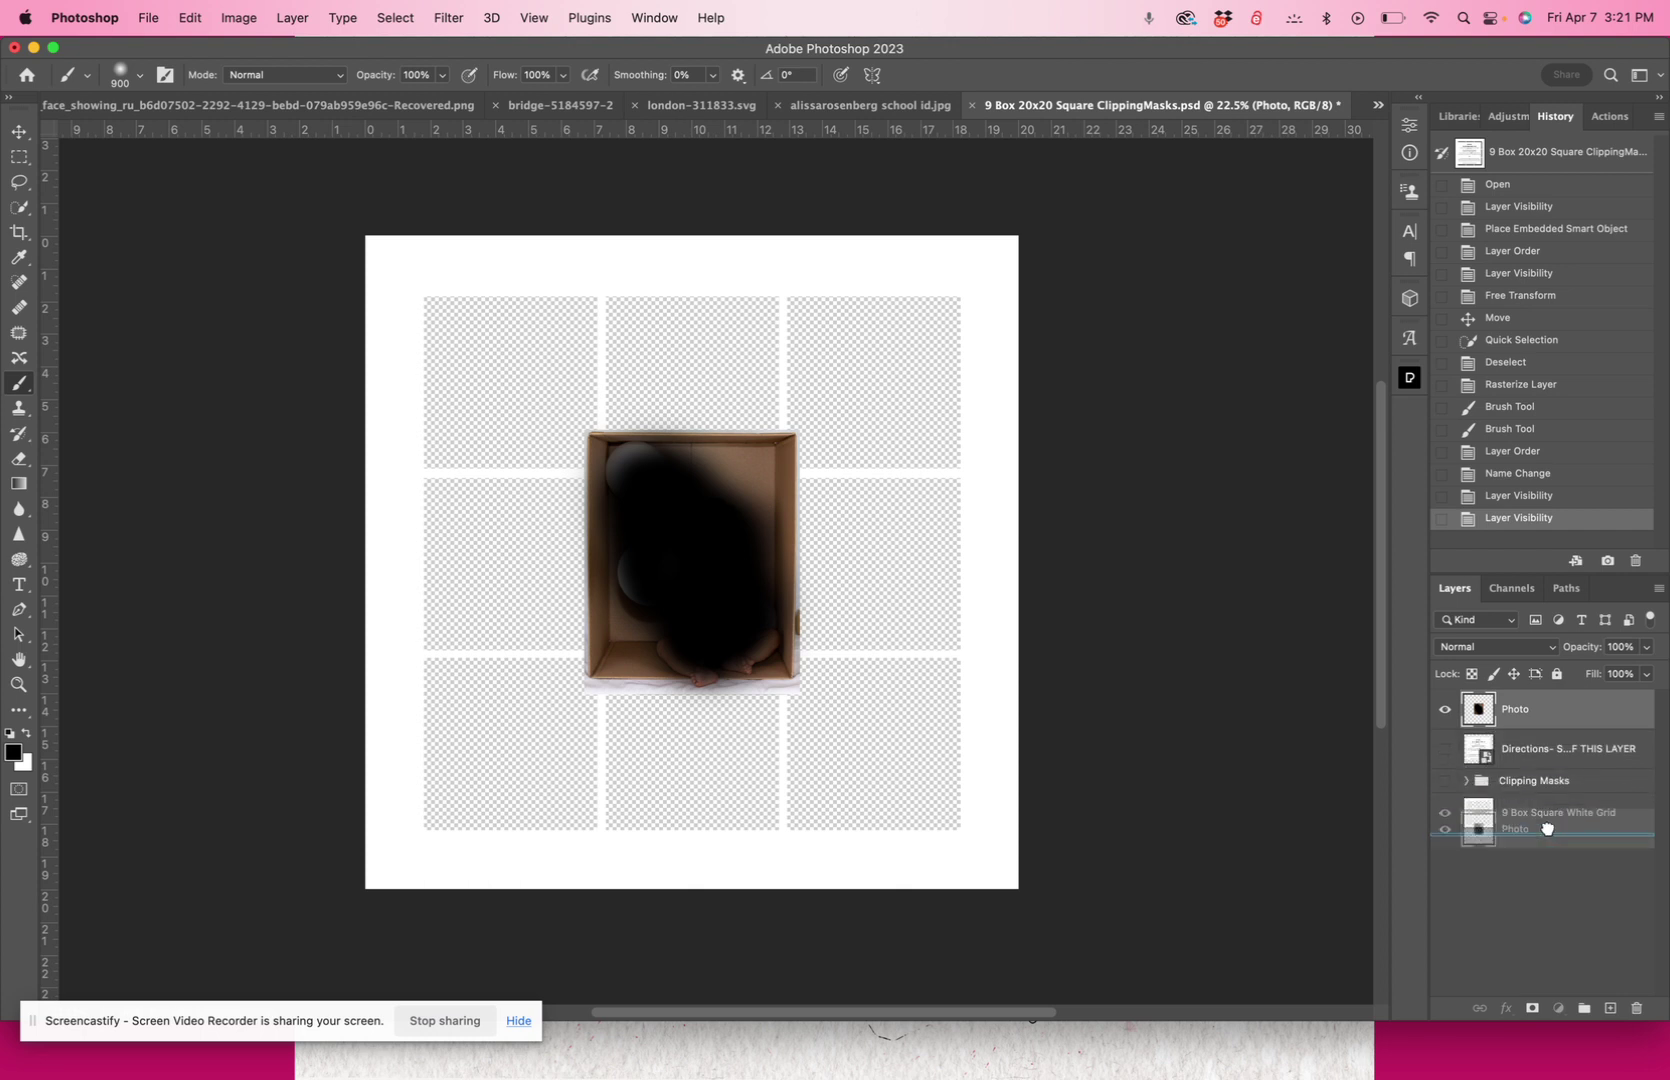
{"action": "left_click_drag", "start_coordinate": [1546, 828], "coordinate": [1549, 835]}
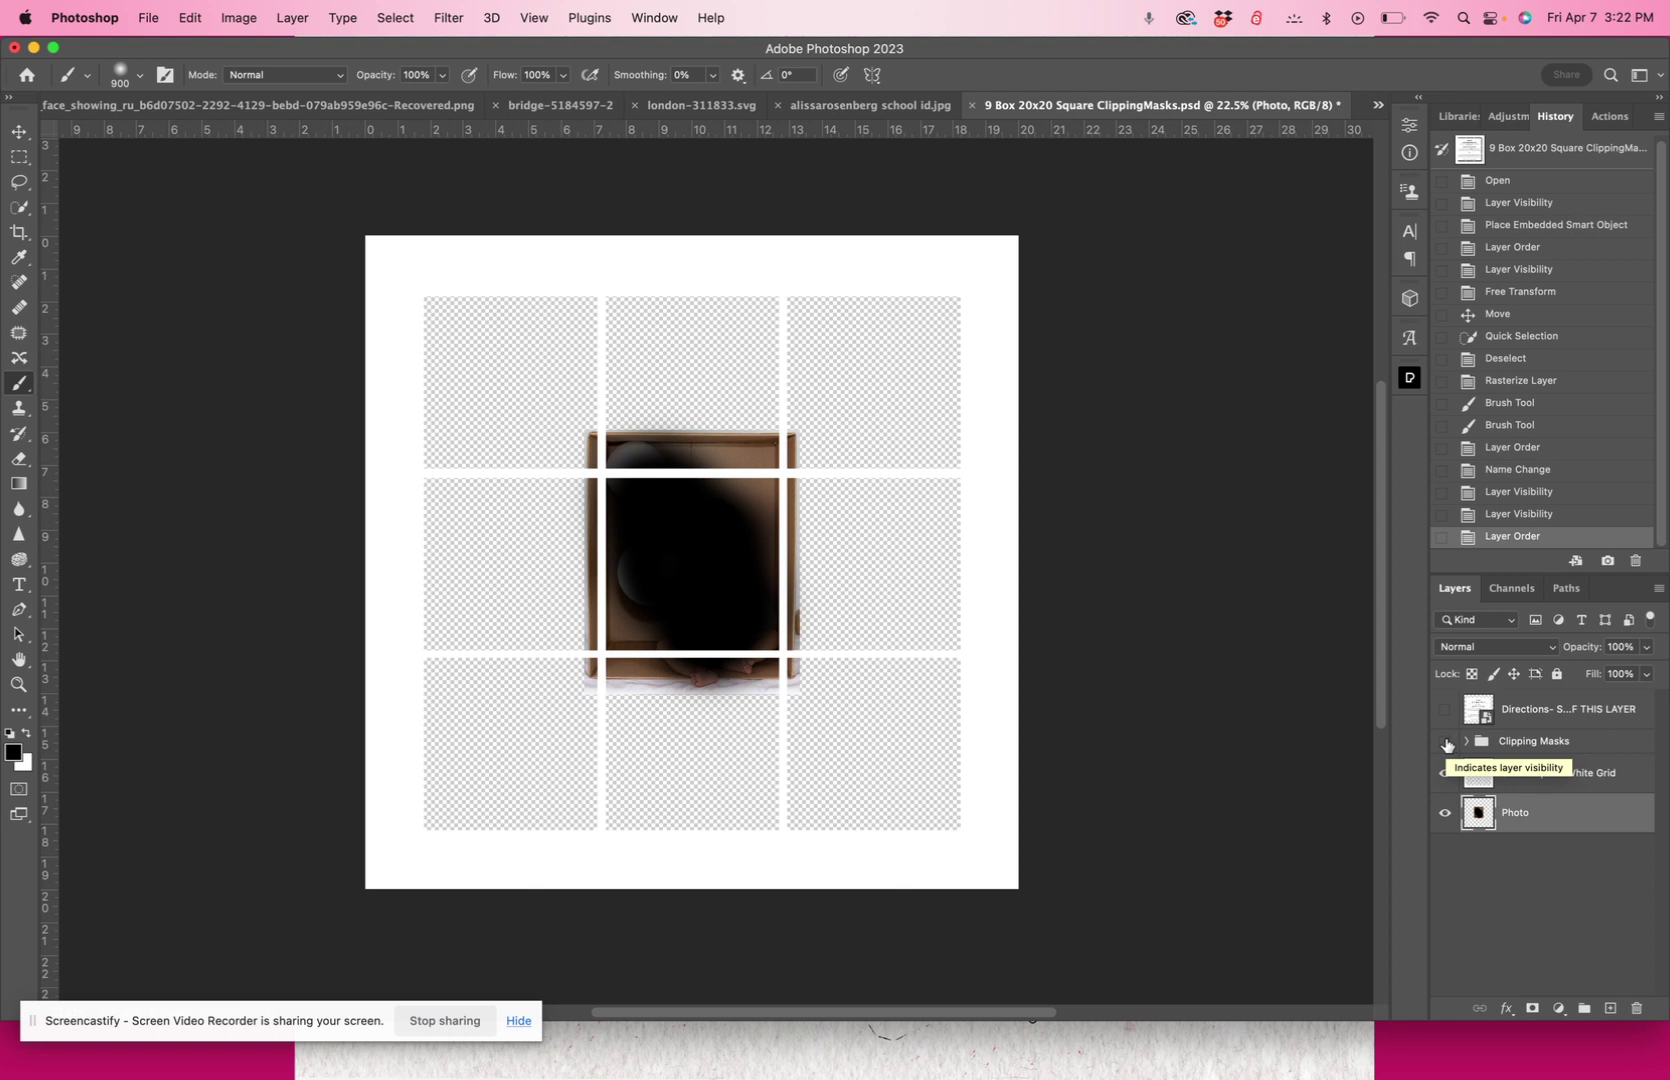
Show the Clipping Masks group, look through the mask layers inside it, and hide the group again
{"action": "left_click", "coordinate": [1445, 742]}
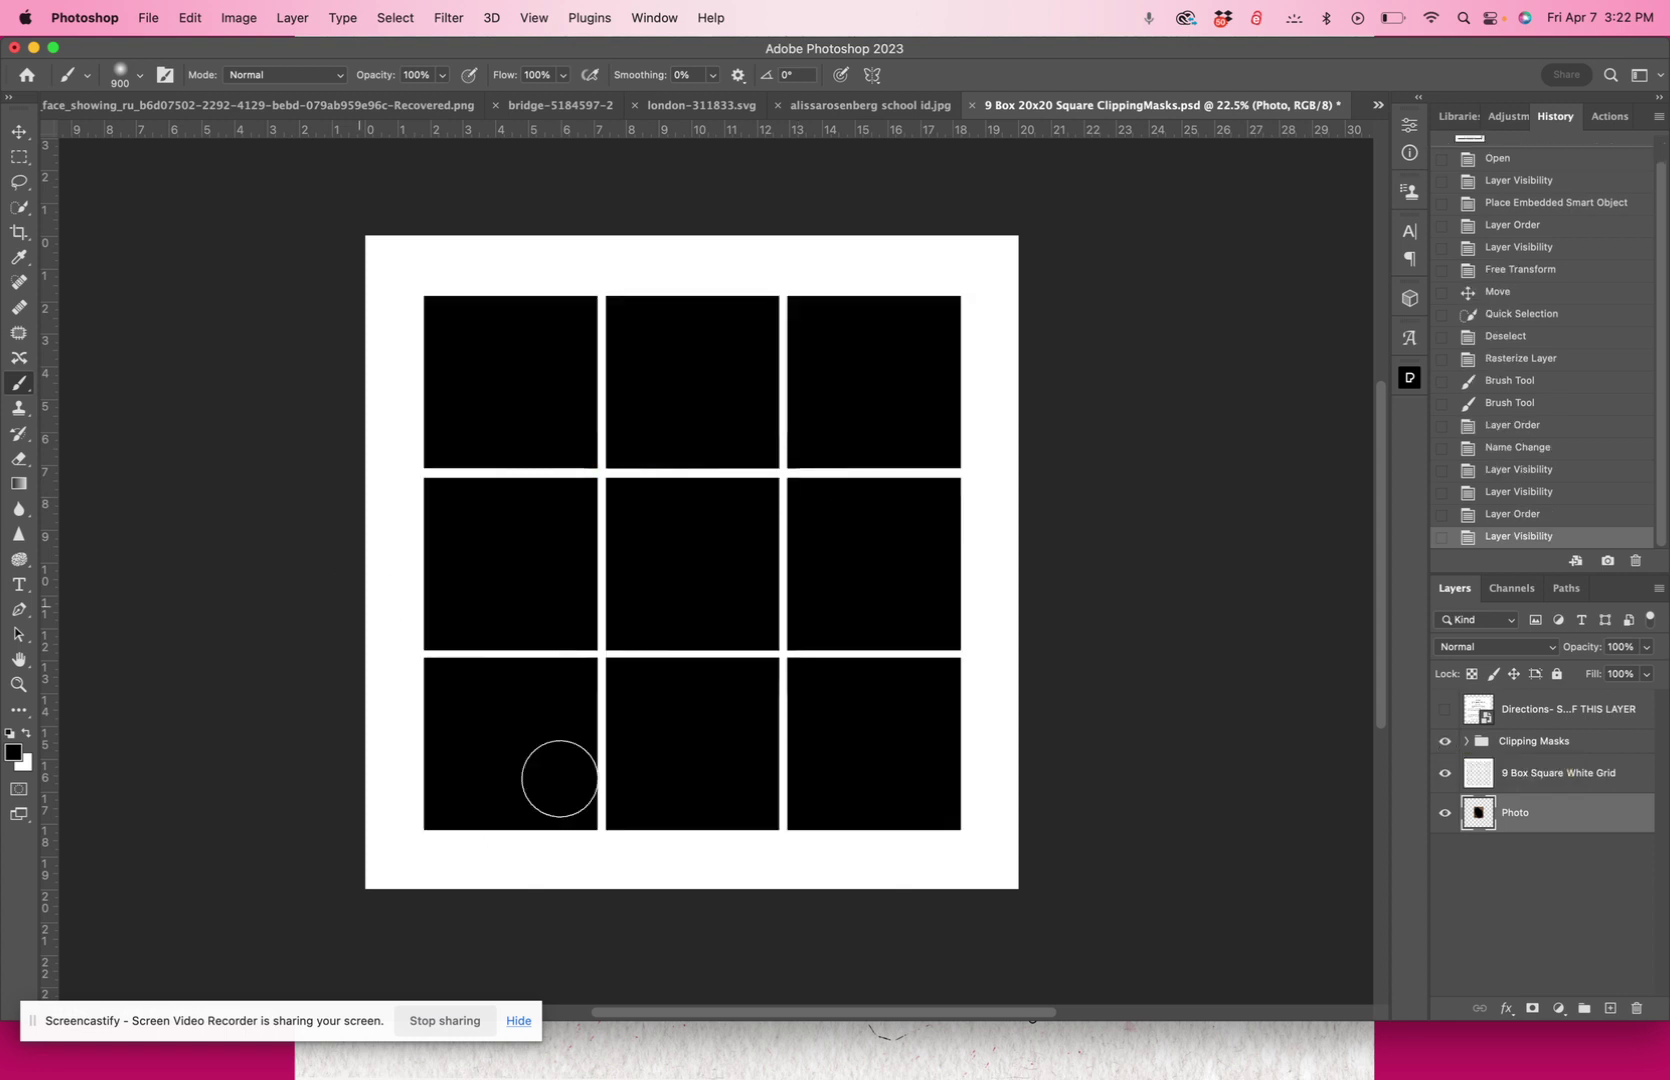
{"action": "left_click", "coordinate": [1466, 742]}
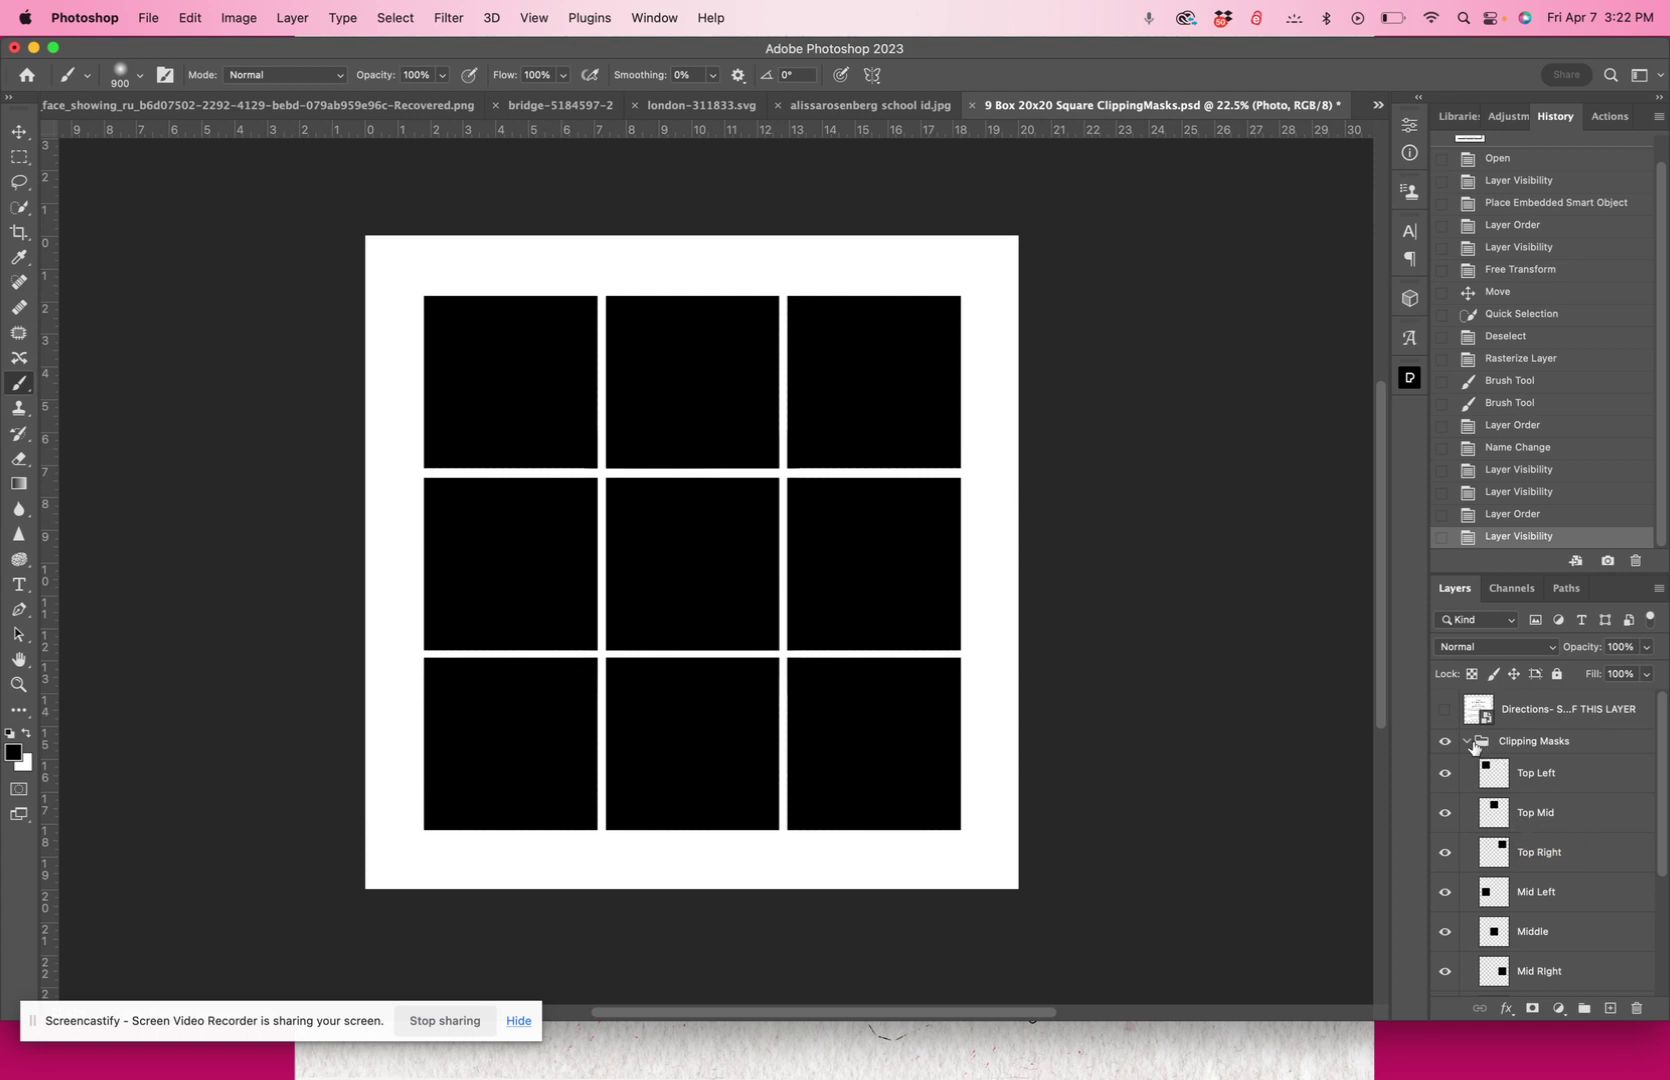
{"action": "scroll", "coordinate": [1517, 806], "scroll_direction": "down", "scroll_amount": 2}
{"action": "scroll", "coordinate": [1517, 806], "scroll_direction": "up", "scroll_amount": 2}
{"action": "left_click", "coordinate": [1467, 742]}
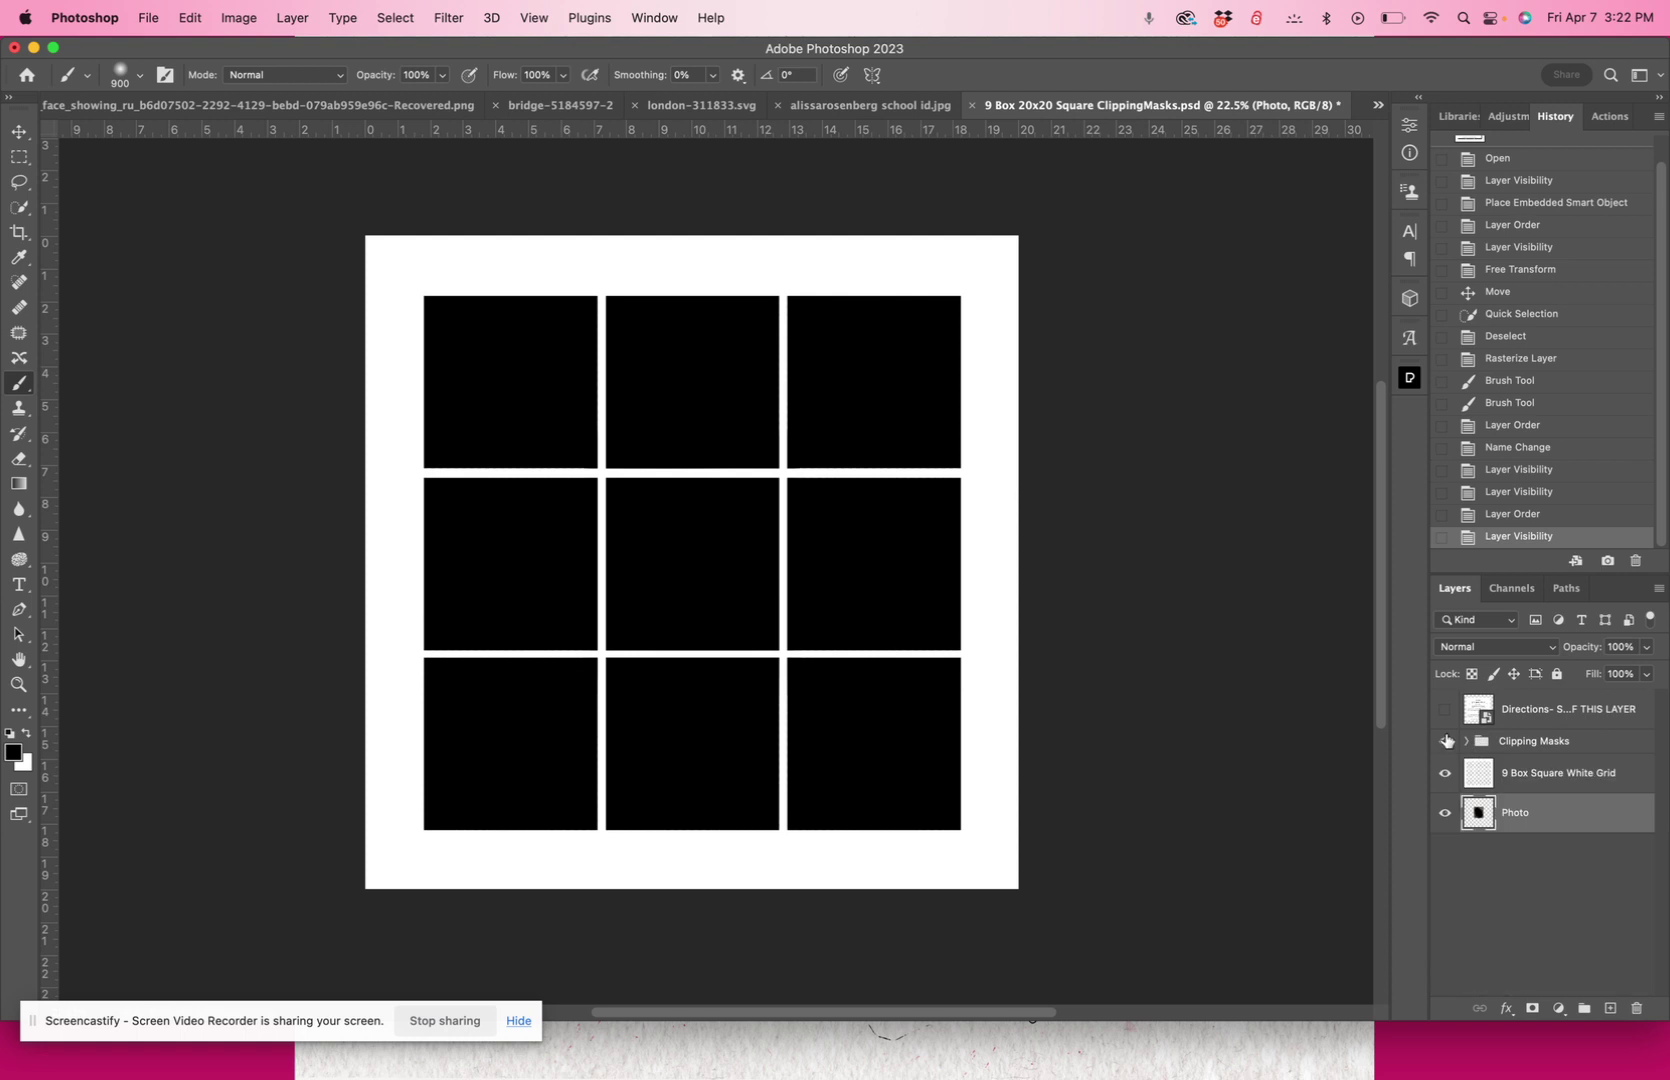
{"action": "left_click", "coordinate": [1445, 741]}
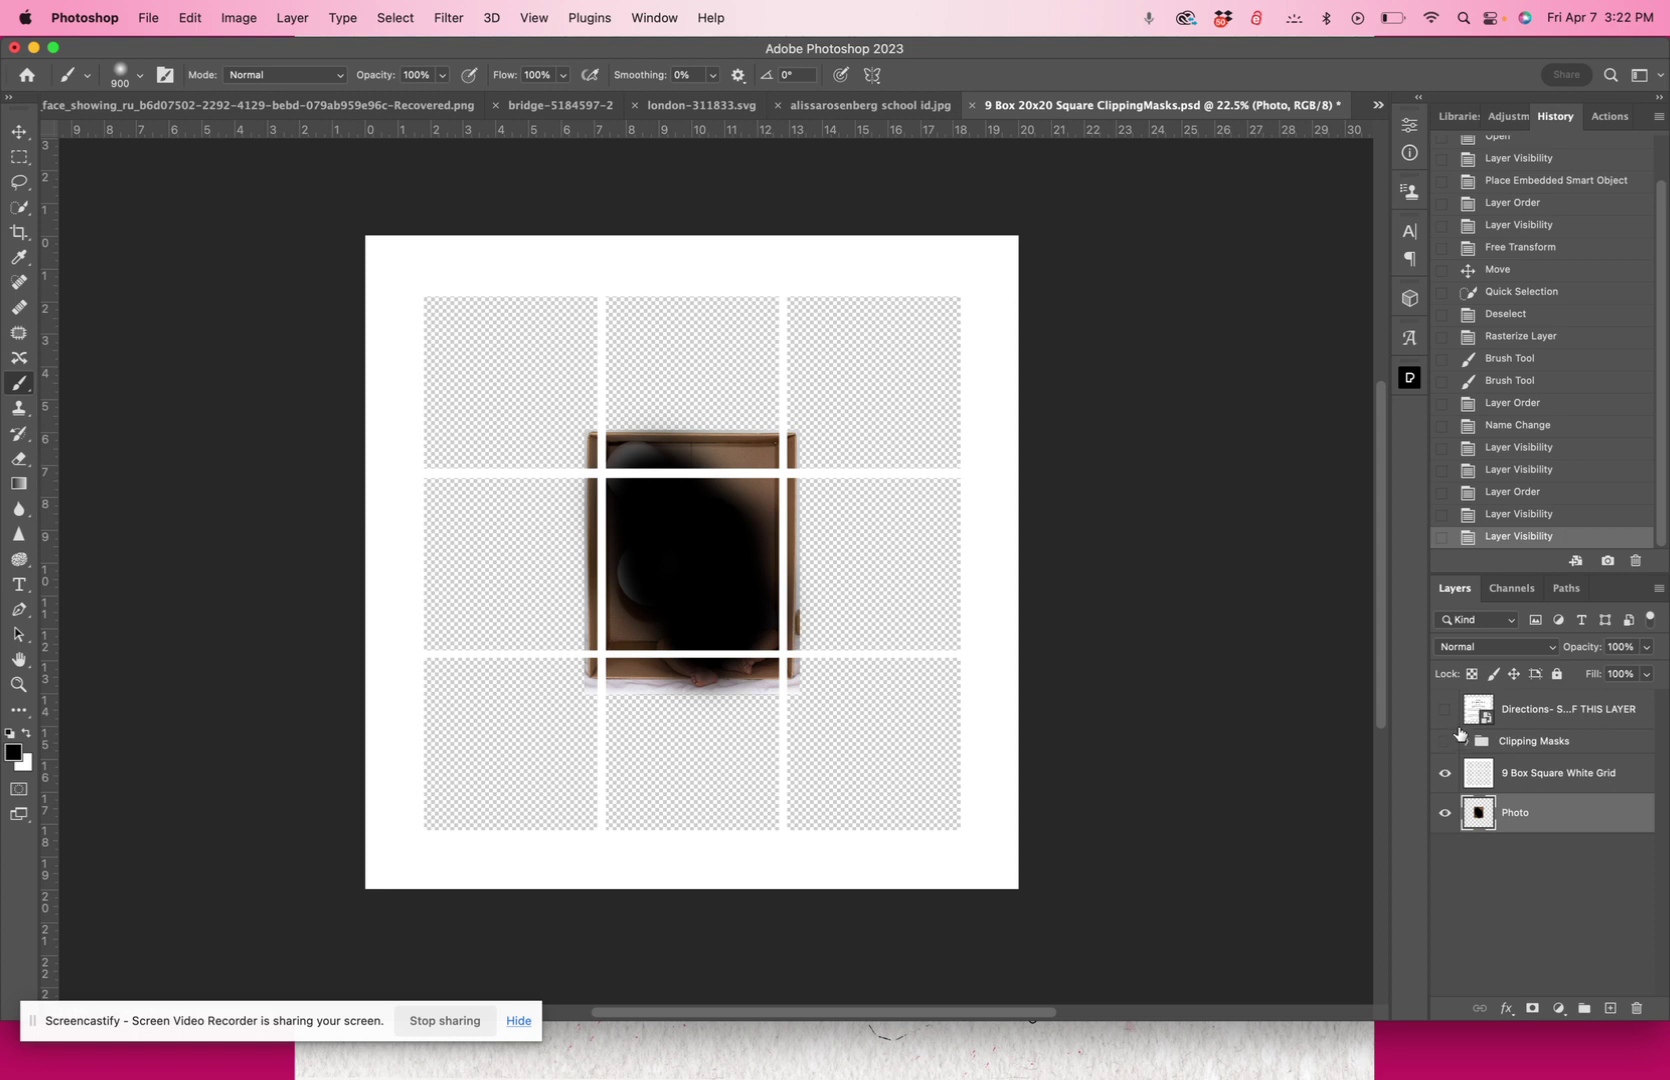
Select the Clipping Masks group and the 9 Box Square White Grid layer together and start Free Transform
{"action": "key", "text": "super+plus"}
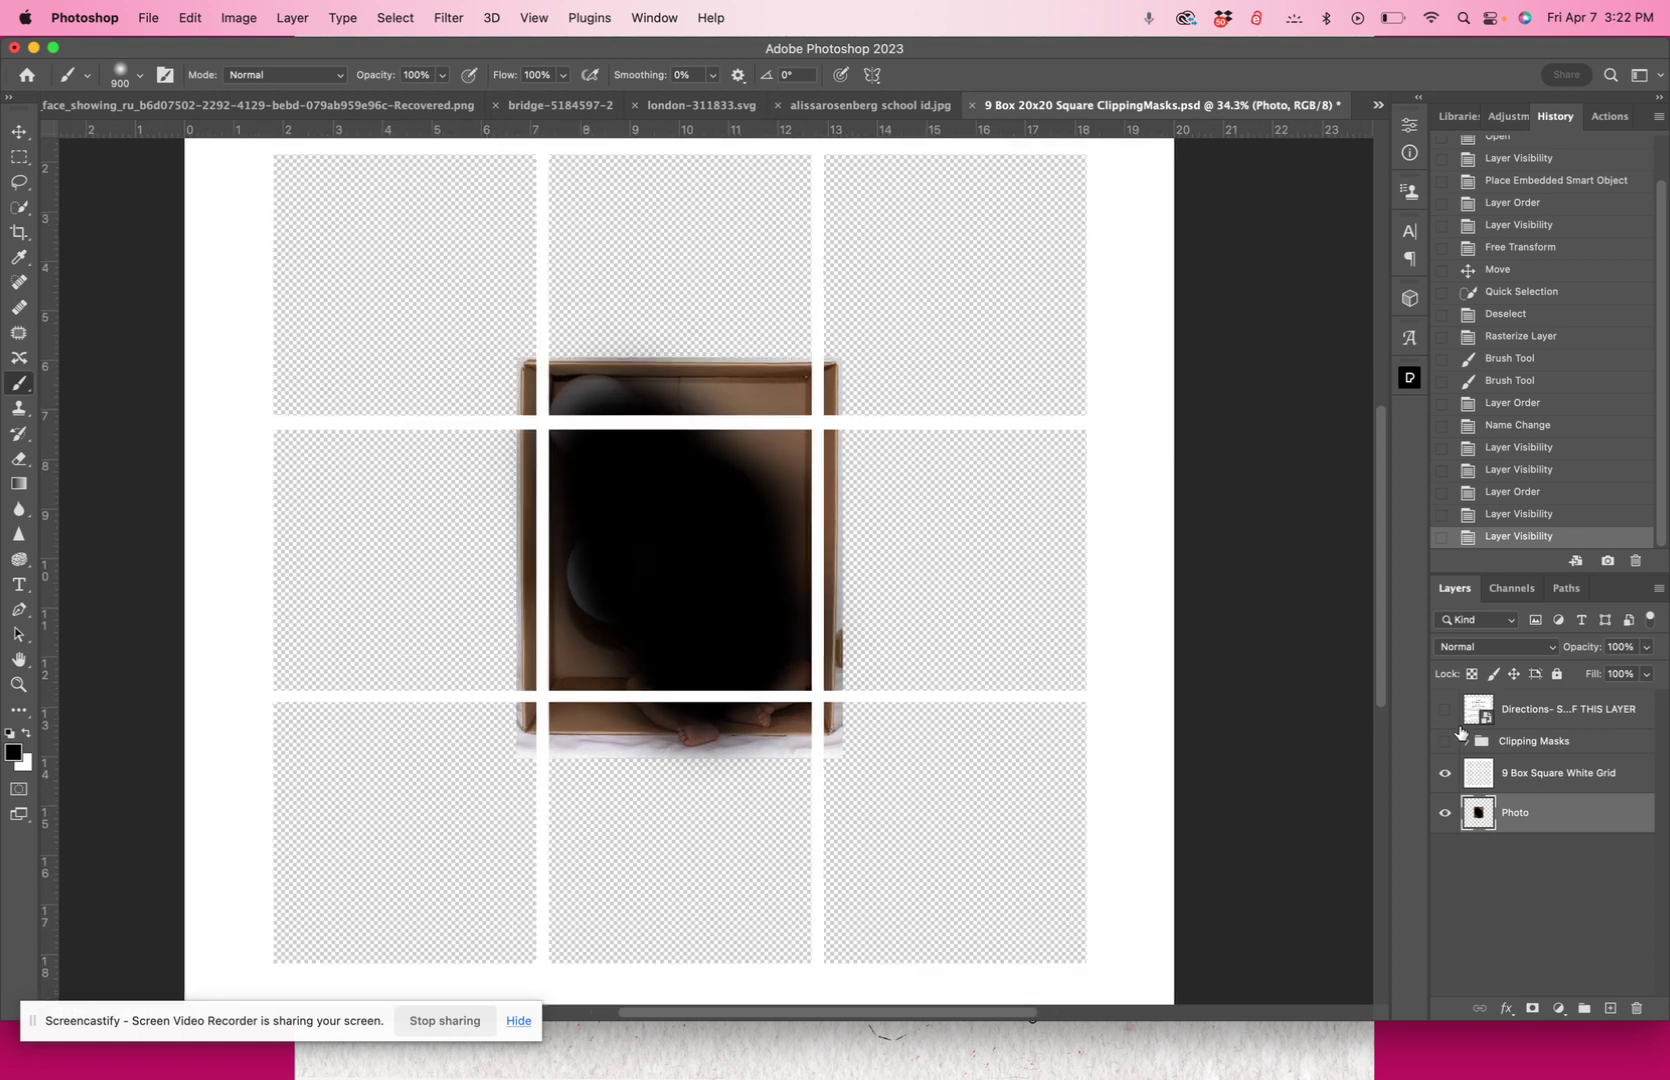
{"action": "key", "text": "super+0"}
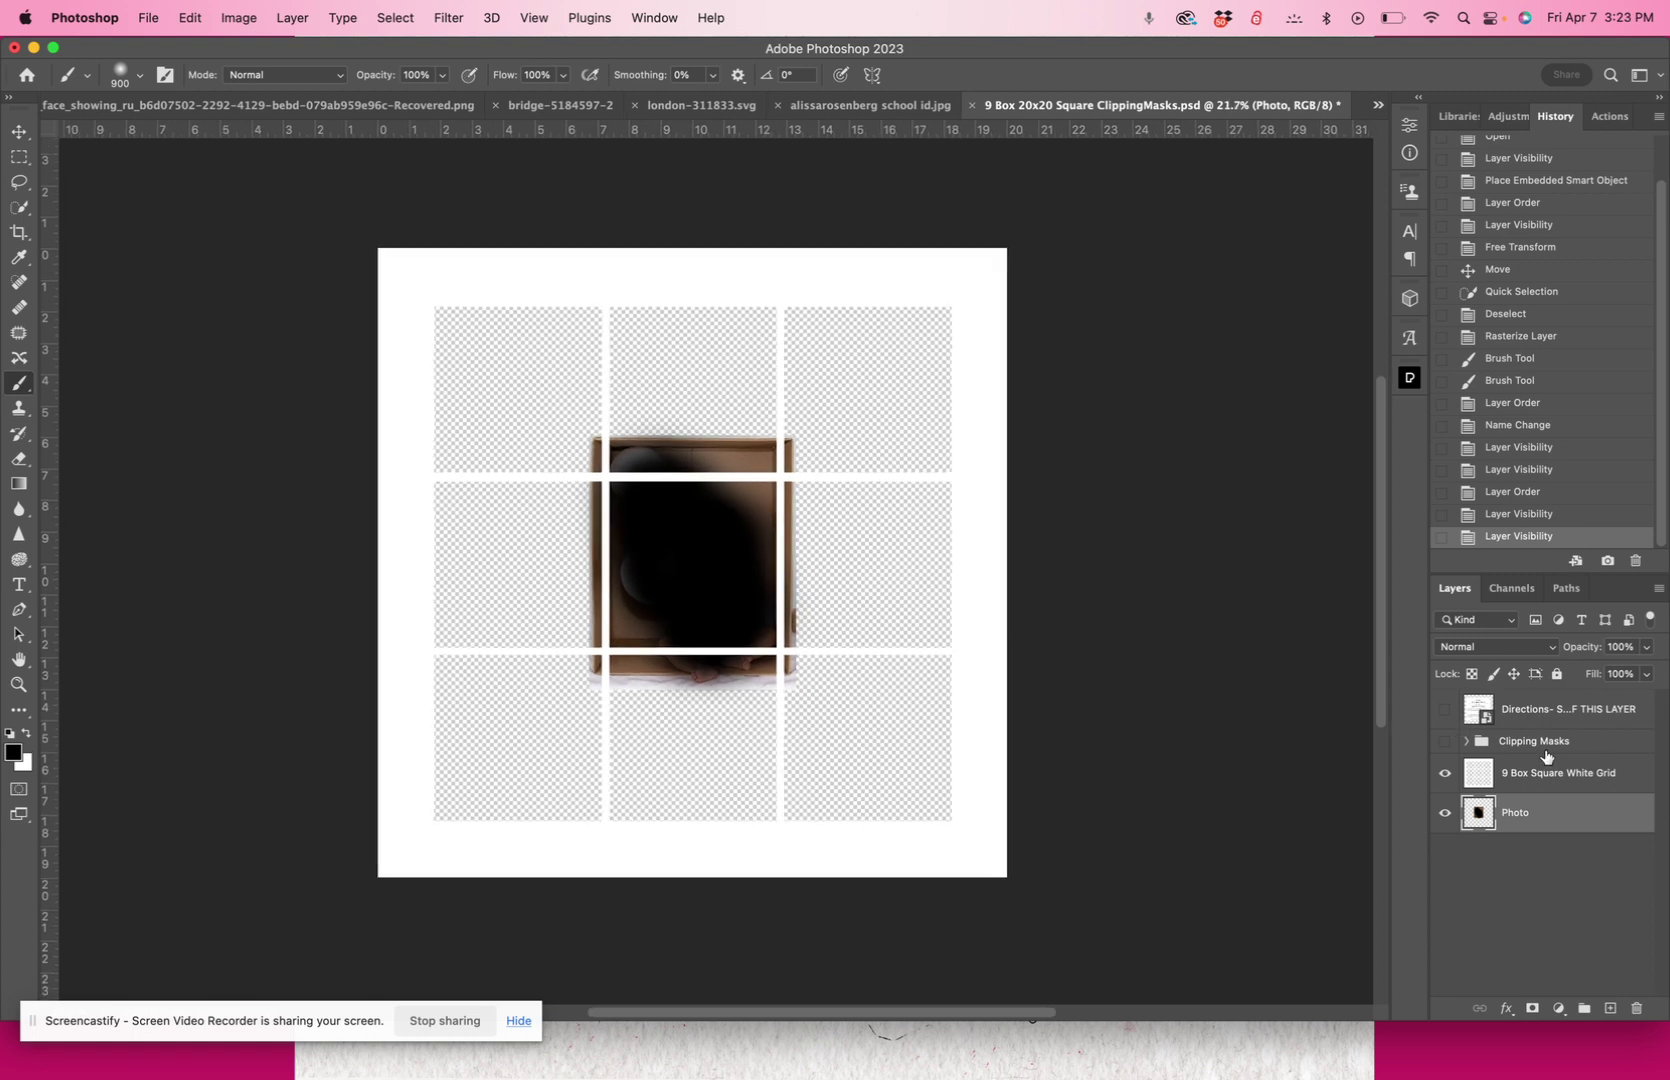
{"action": "left_click", "coordinate": [1537, 745]}
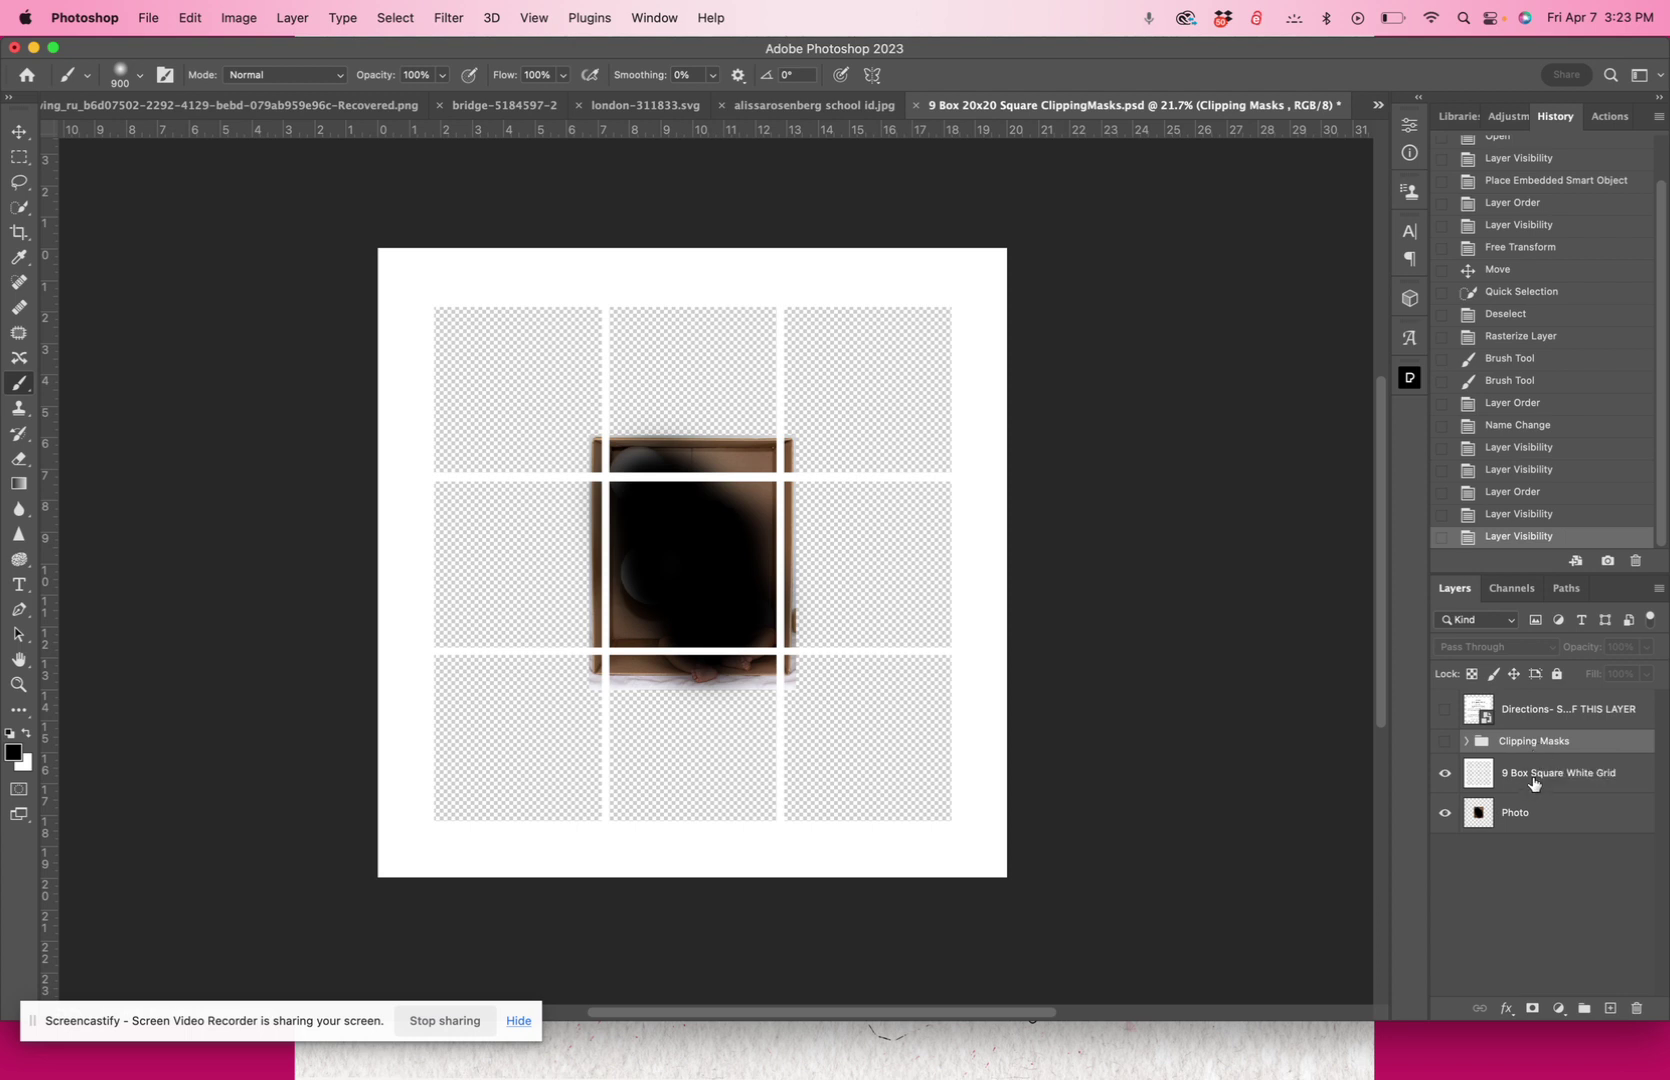
{"action": "left_click", "coordinate": [1551, 777], "text": "shift"}
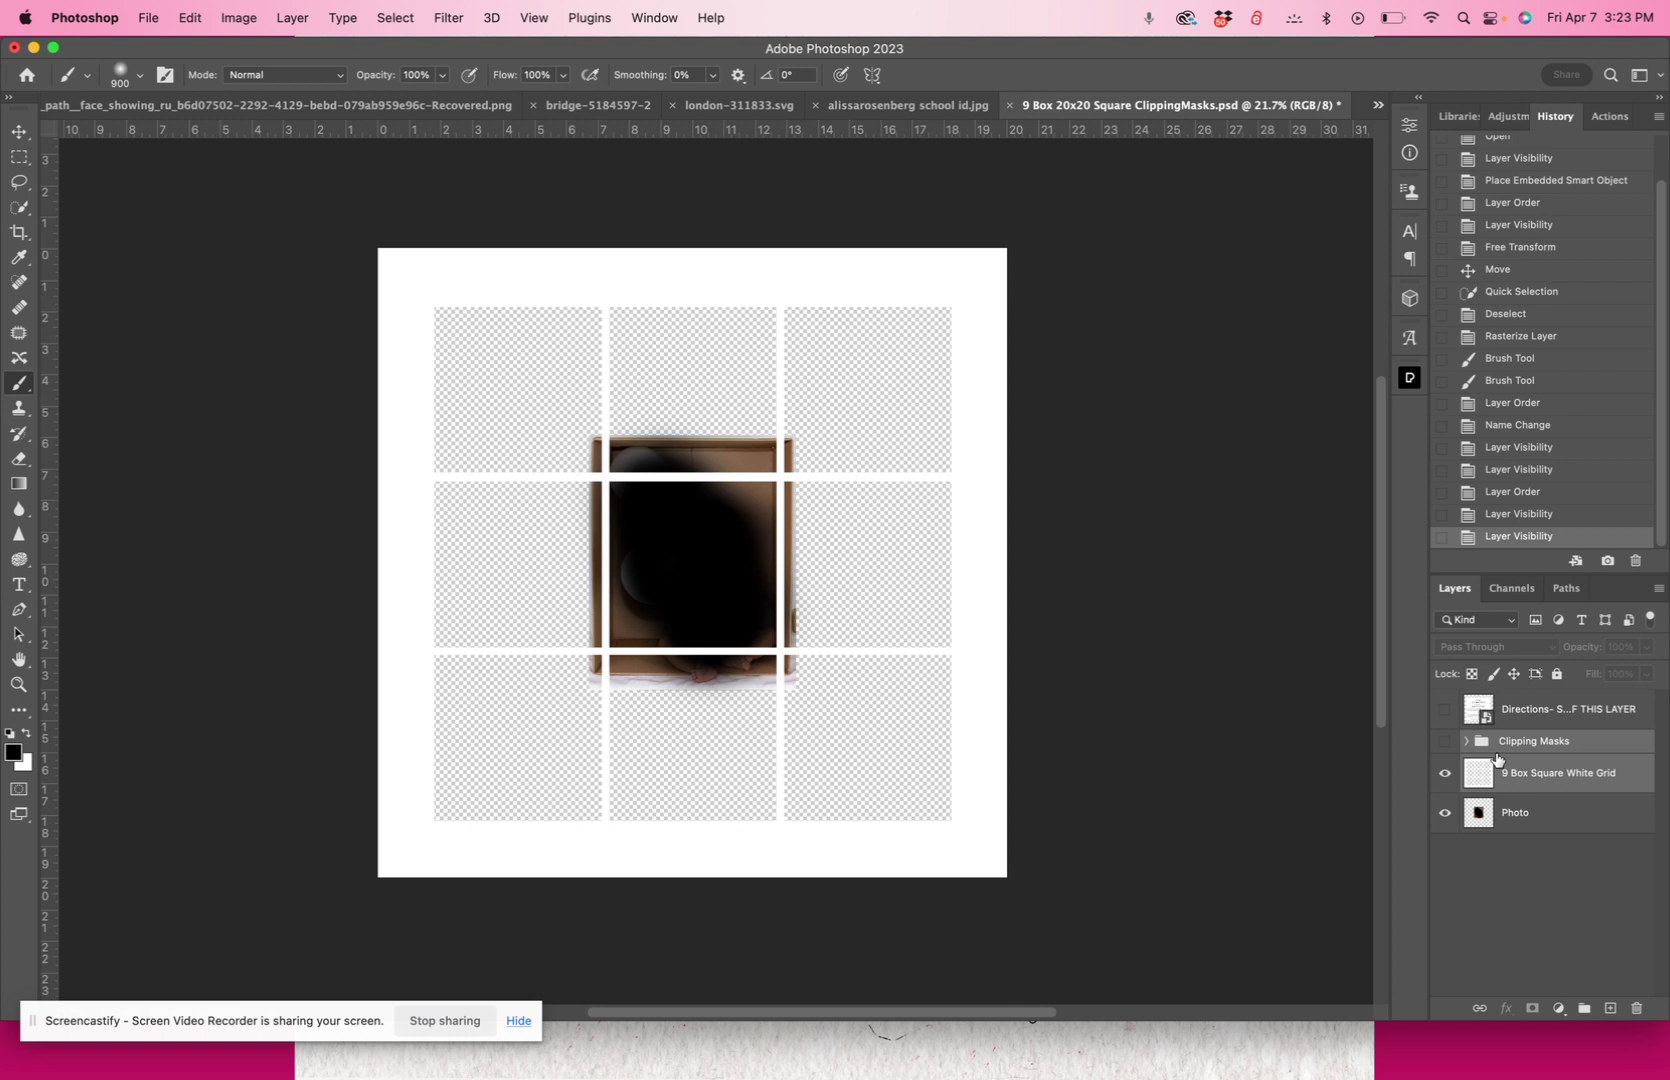
{"action": "key", "text": "super+t"}
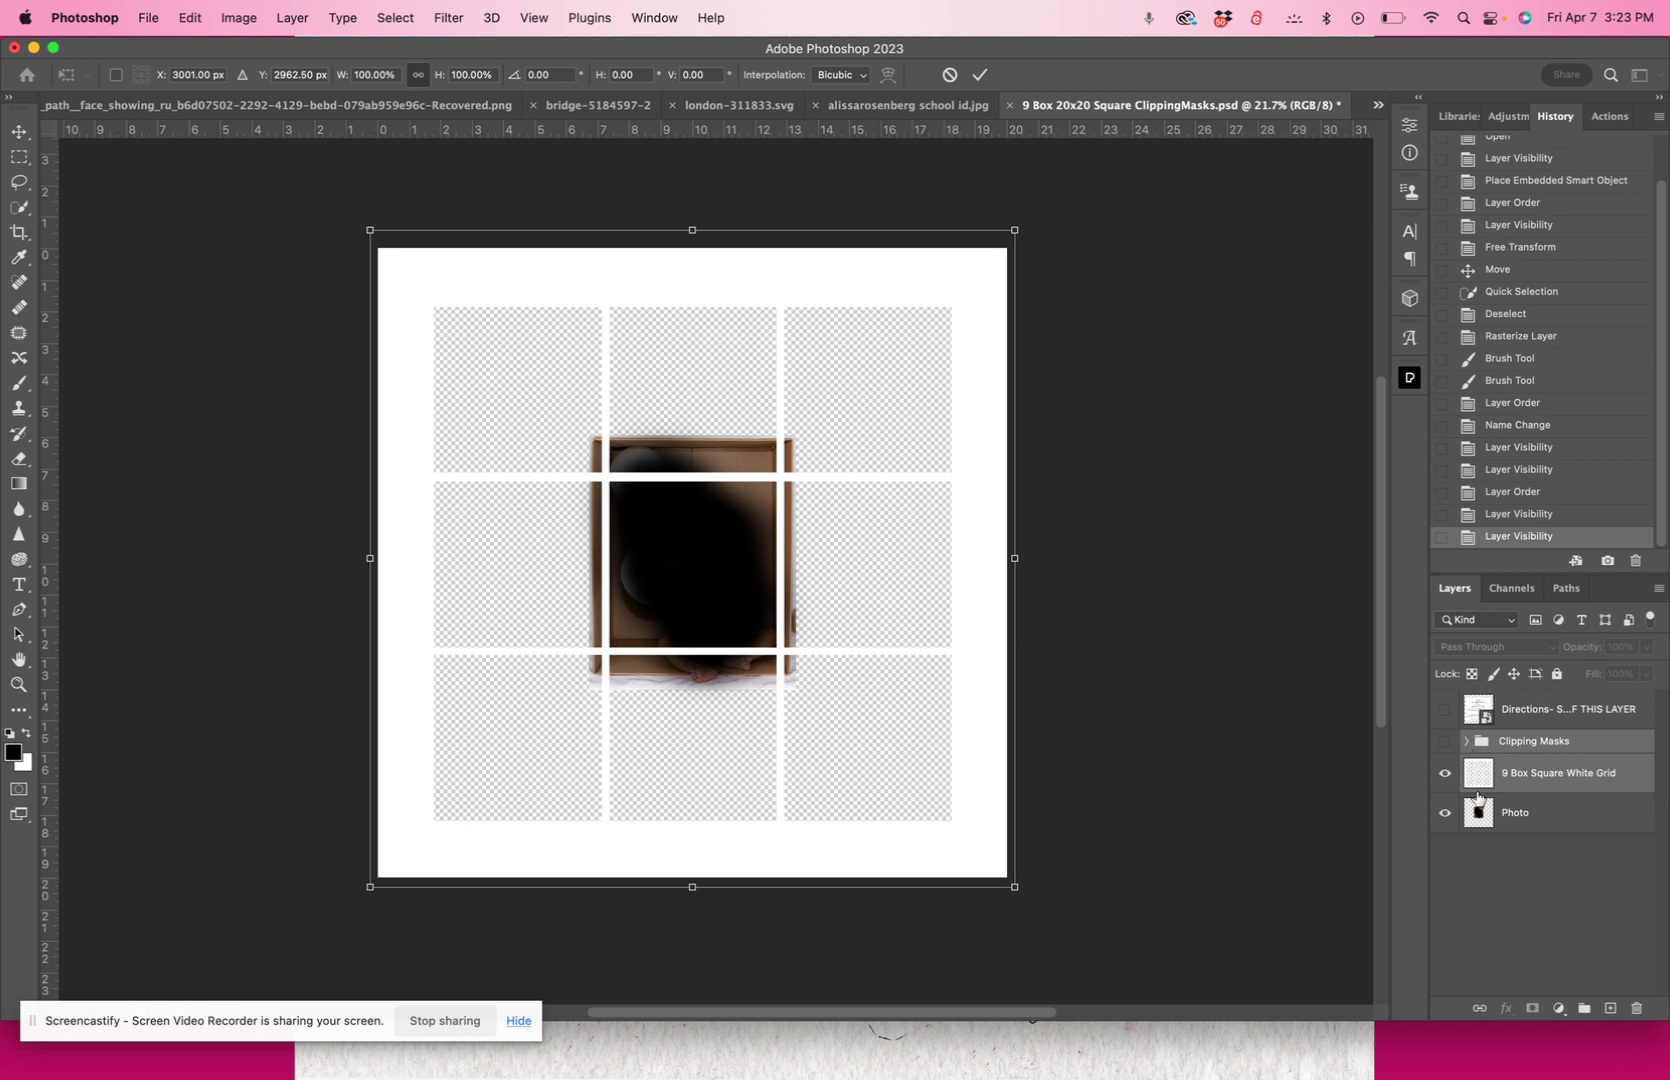
Expand the Clipping Masks group to check which mask layers are included in the selection, and collapse it again
{"action": "left_click", "coordinate": [1467, 742]}
{"action": "scroll", "coordinate": [1493, 820], "scroll_direction": "down", "scroll_amount": 3}
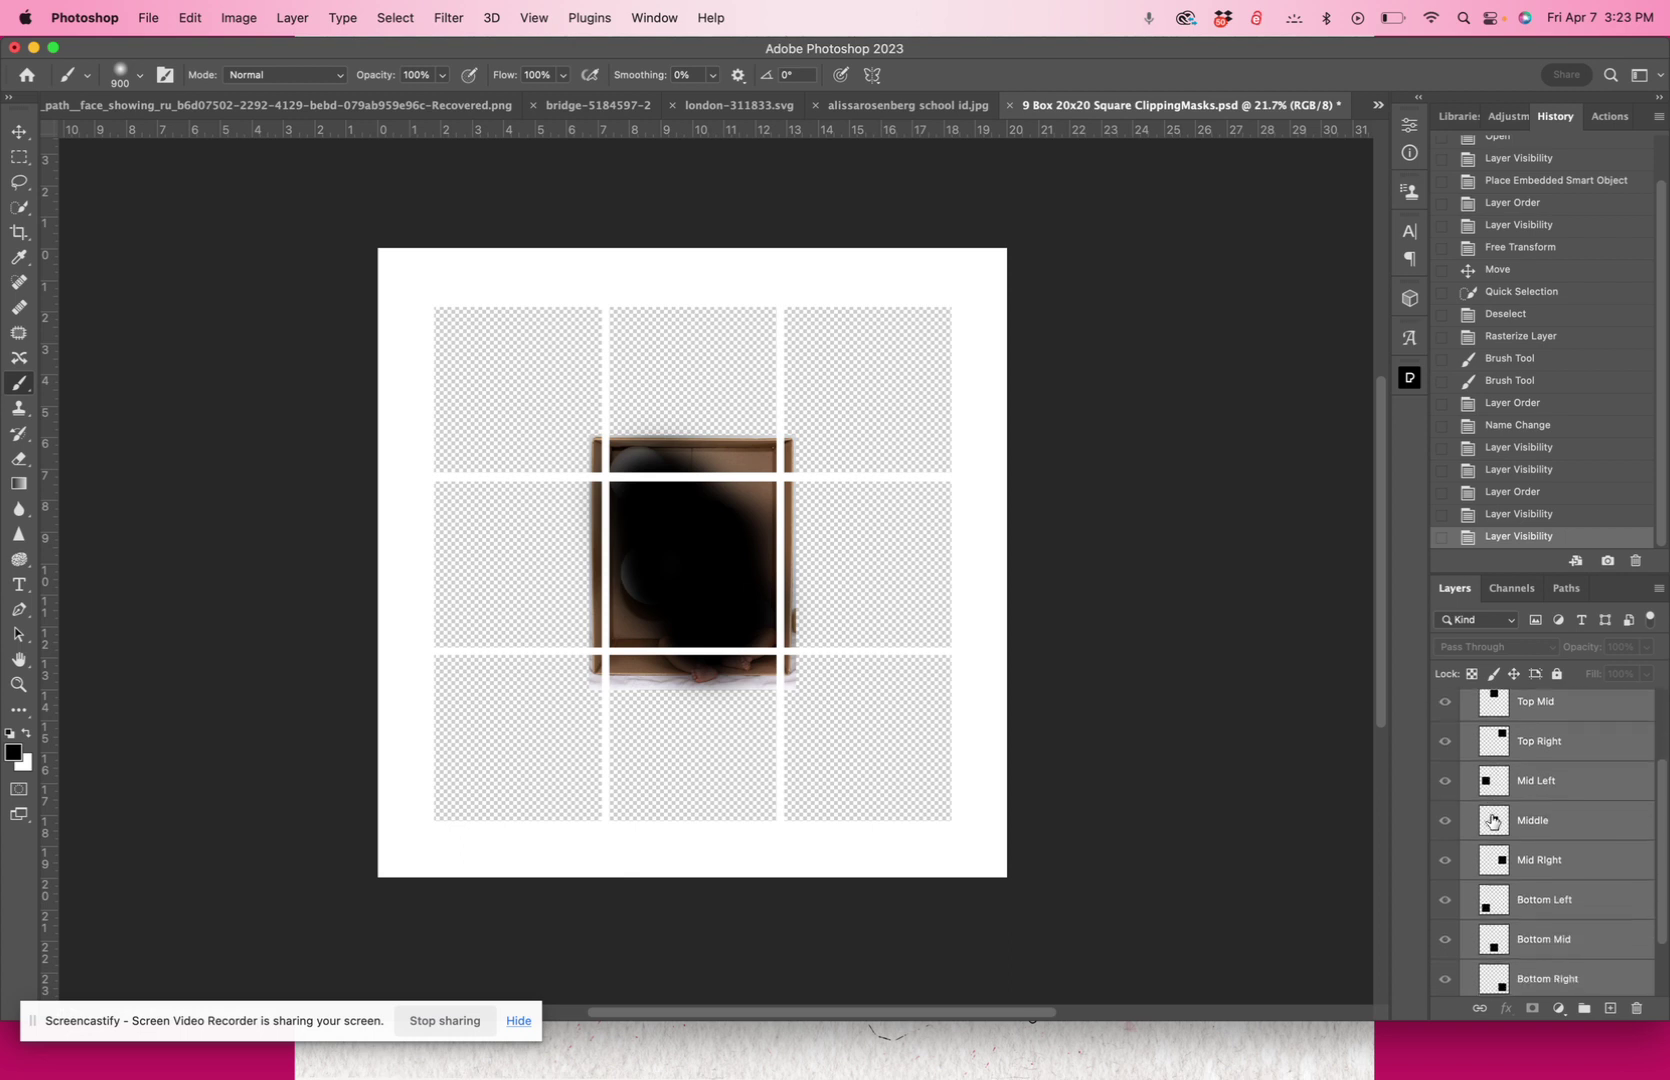
{"action": "scroll", "coordinate": [1493, 820], "scroll_direction": "down", "scroll_amount": 2}
{"action": "scroll", "coordinate": [1490, 810], "scroll_direction": "up", "scroll_amount": 5}
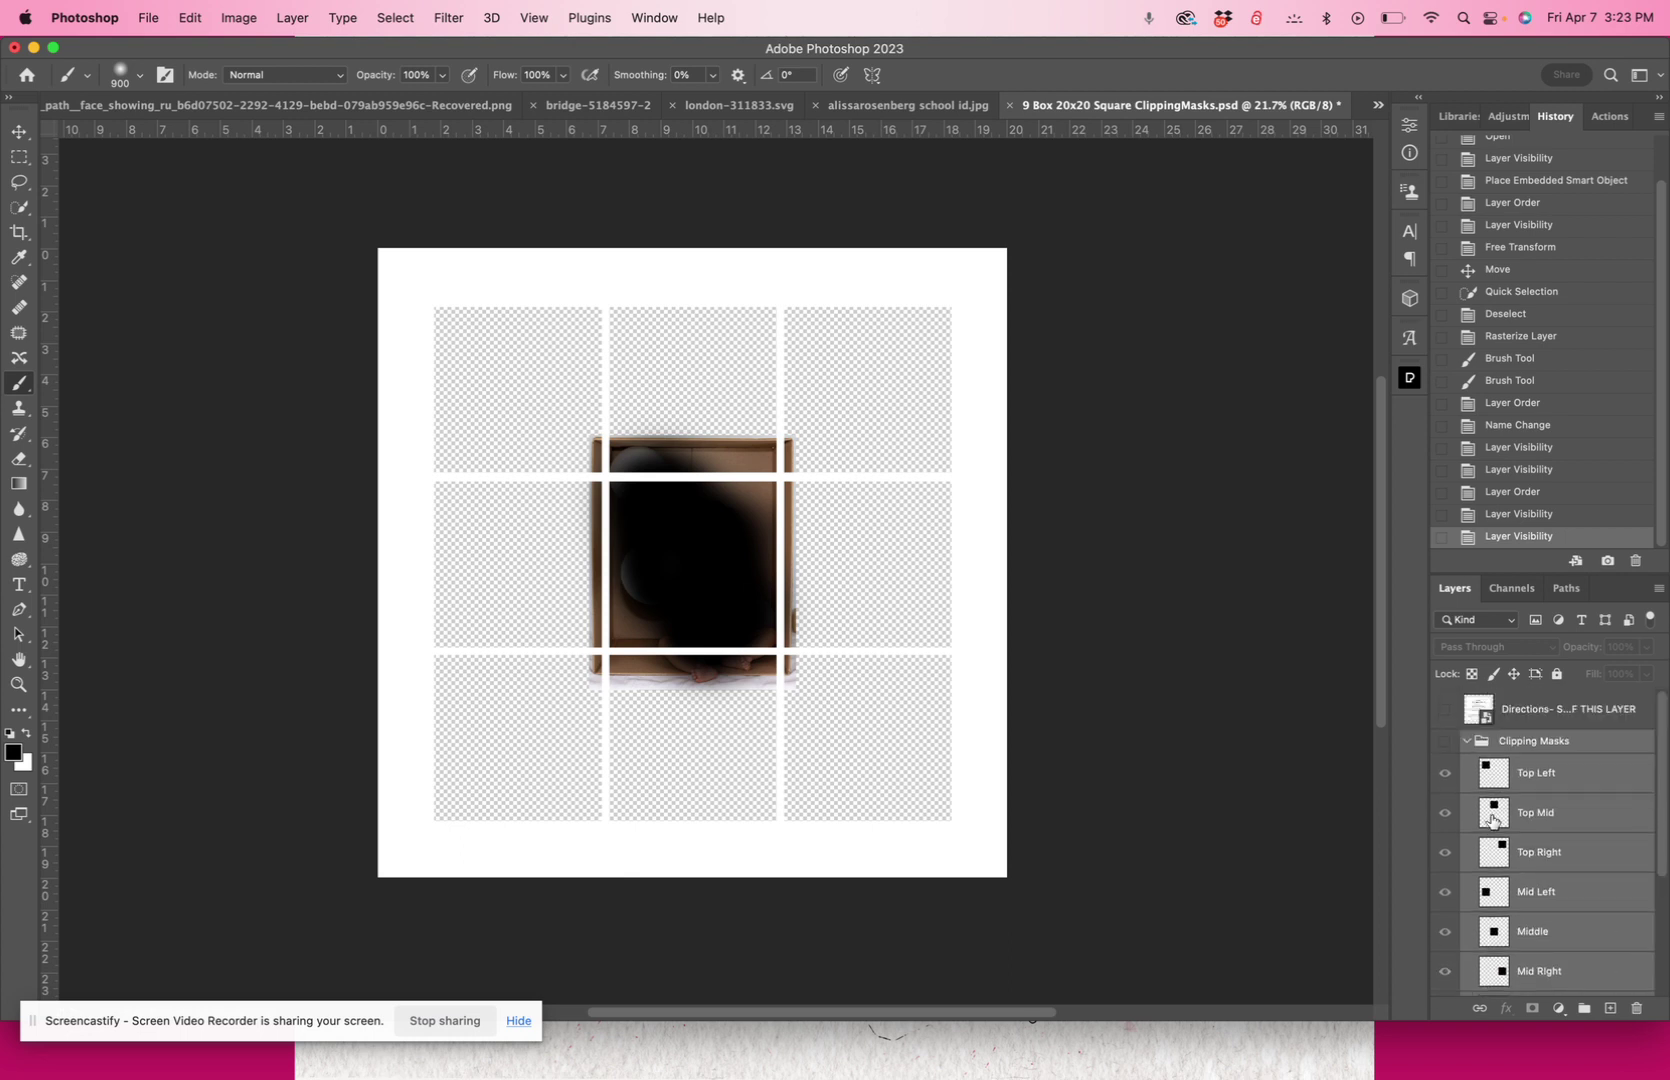
{"action": "left_click", "coordinate": [1467, 742]}
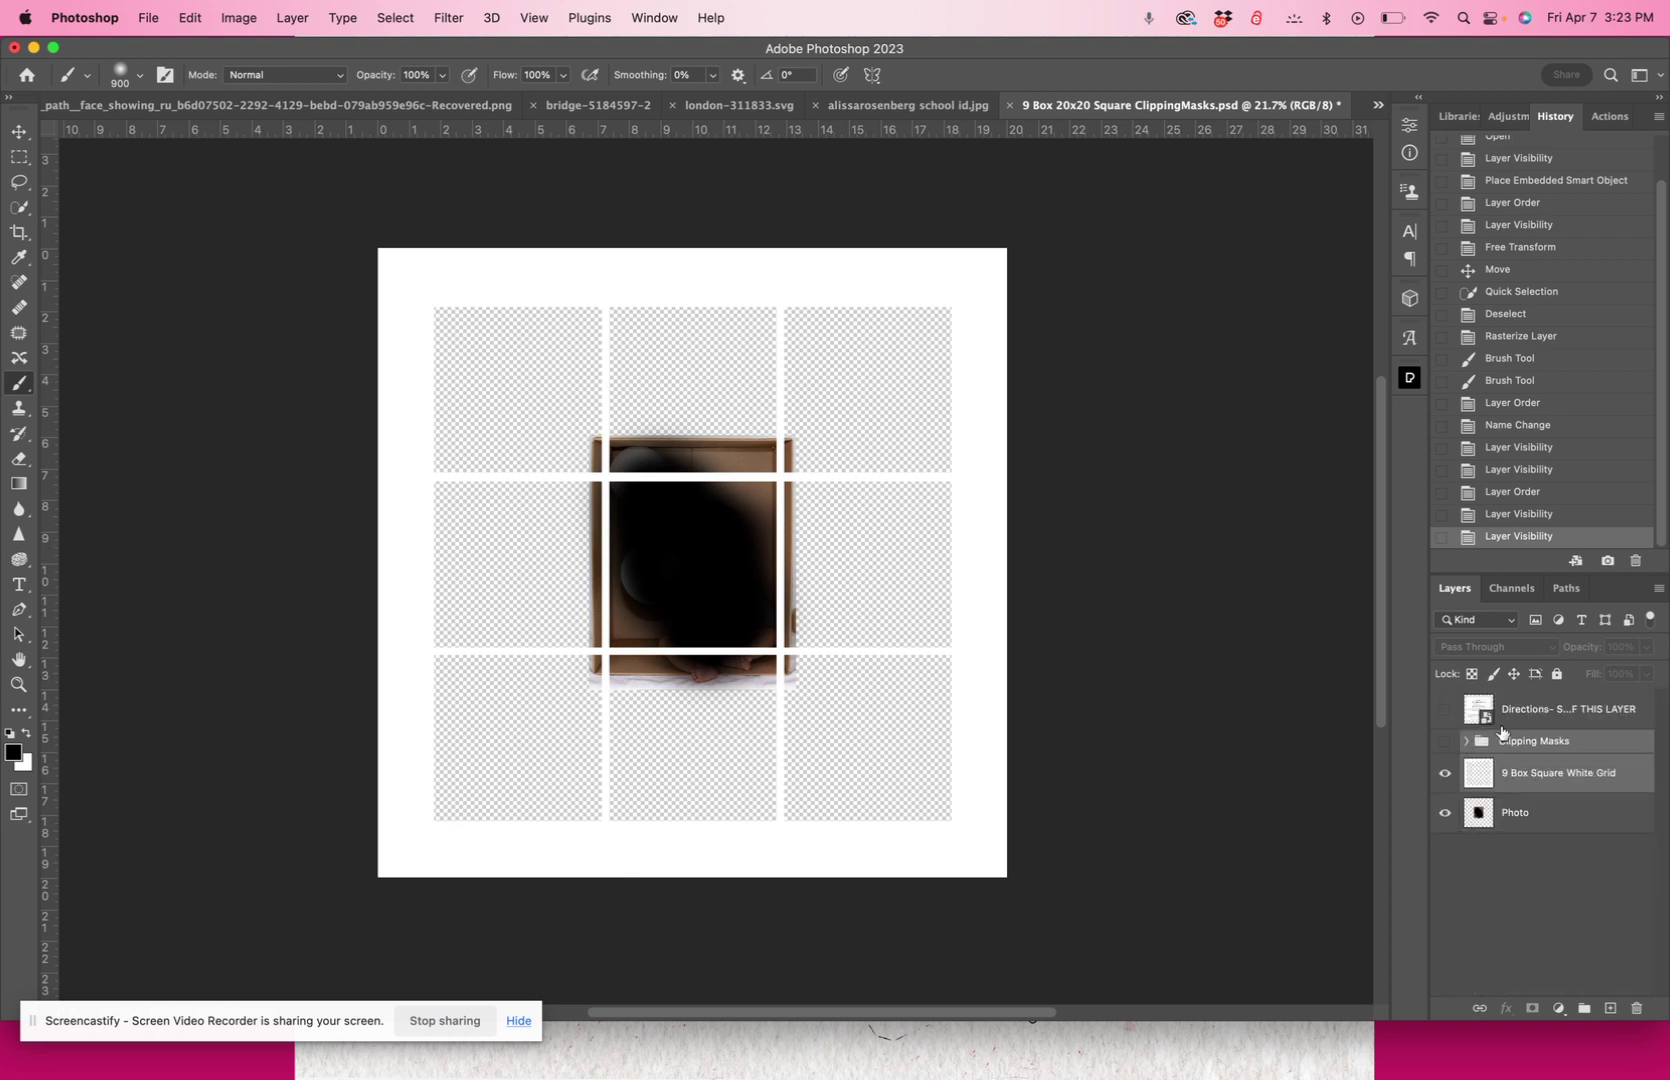
Free-transform the white grid and Clipping Masks together, shrinking them to about 88% and enlarging them to about 111%
{"action": "key", "text": "super+t"}
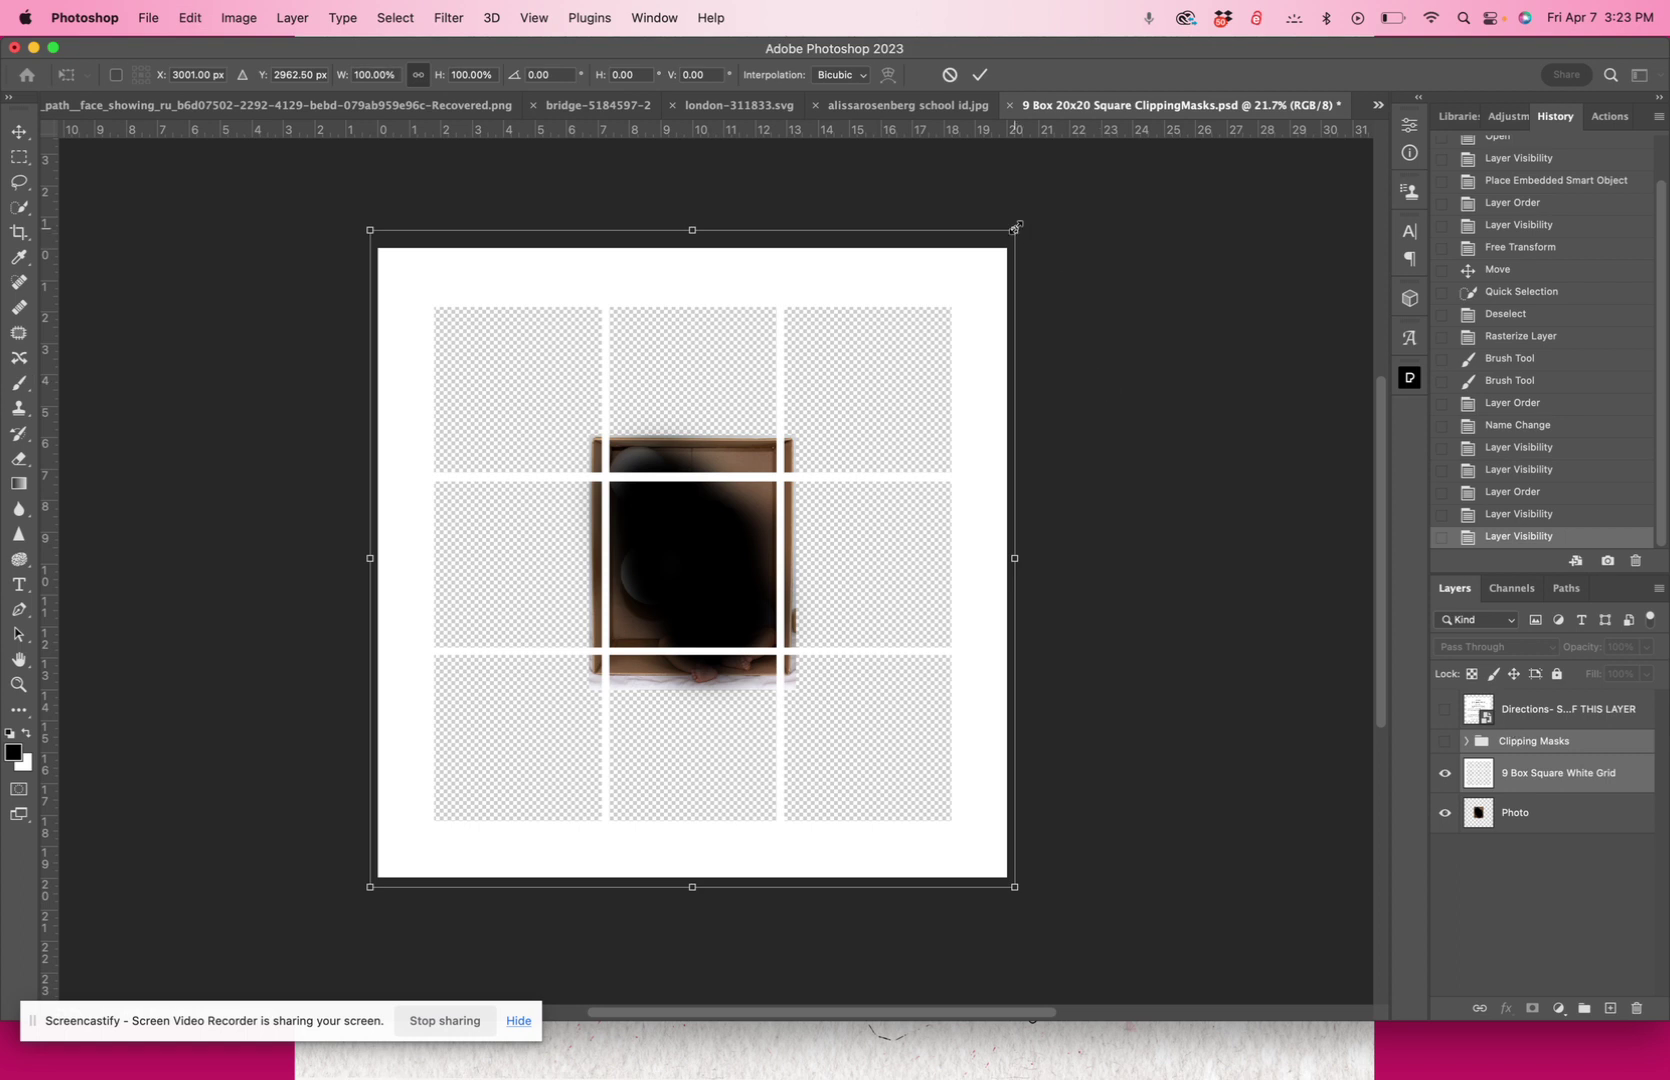
{"action": "left_click_drag", "start_coordinate": [1015, 229], "coordinate": [943, 306]}
{"action": "left_click_drag", "start_coordinate": [832, 601], "coordinate": [839, 548]}
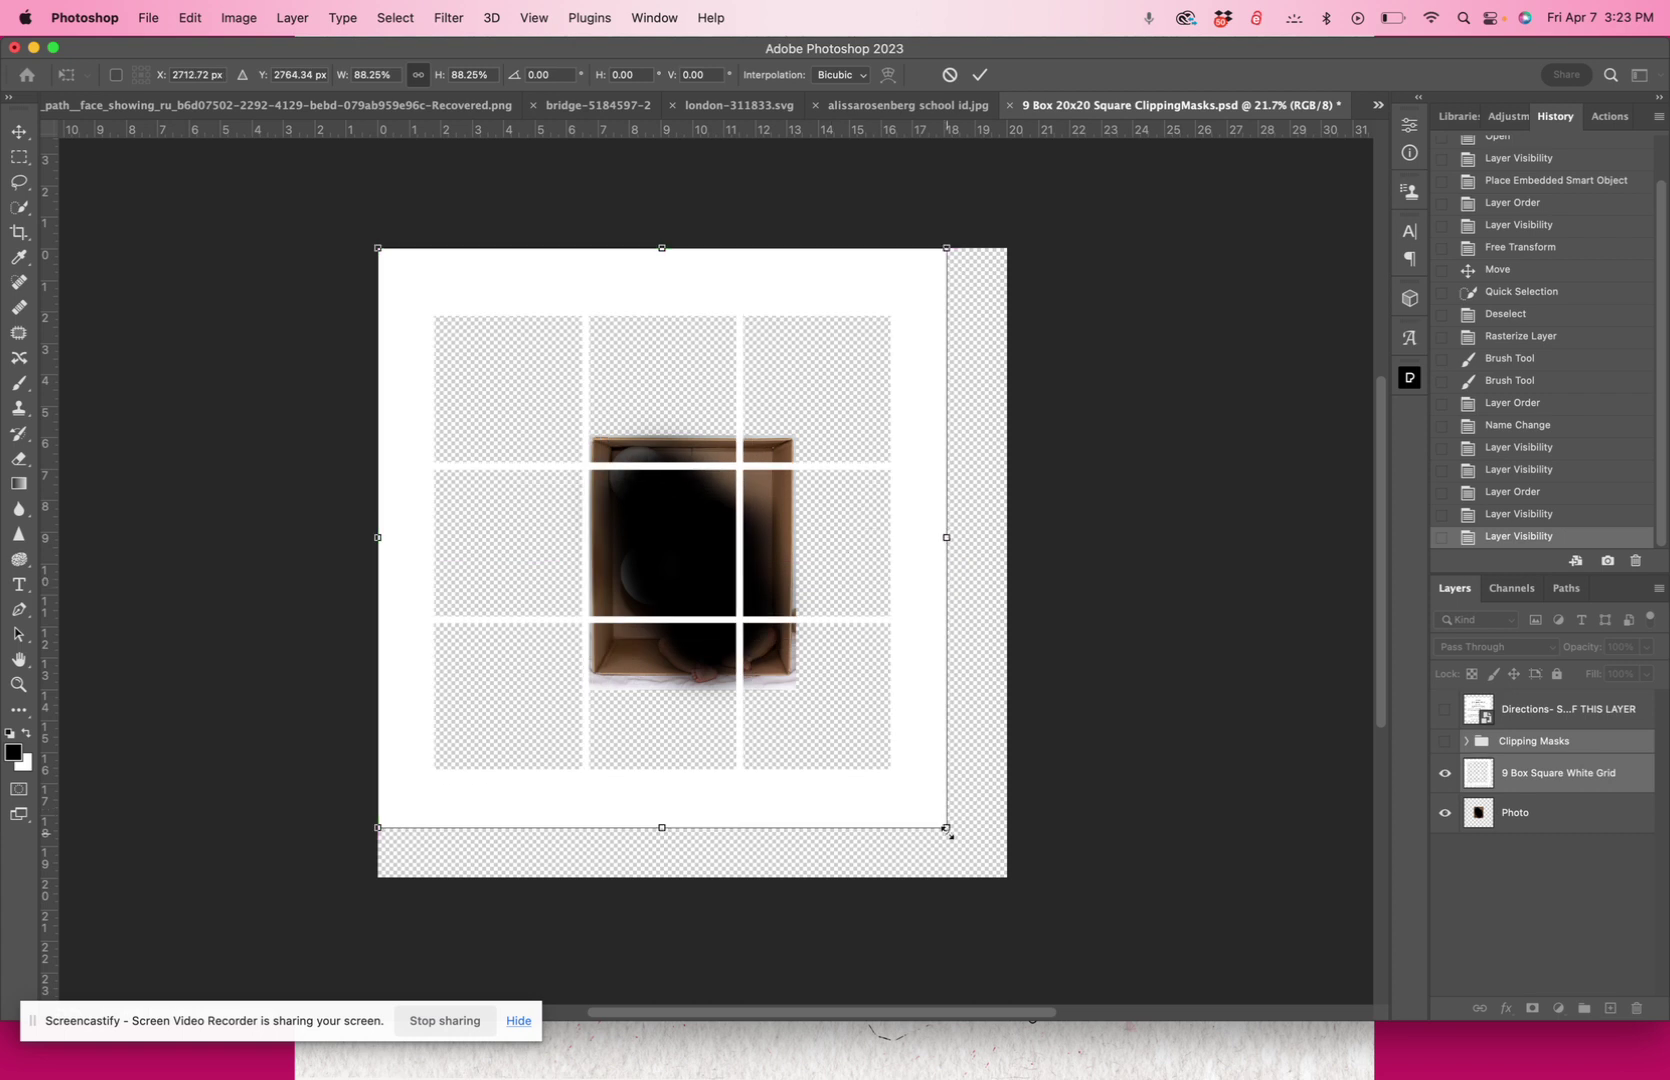
{"action": "left_click_drag", "start_coordinate": [947, 827], "coordinate": [1124, 947]}
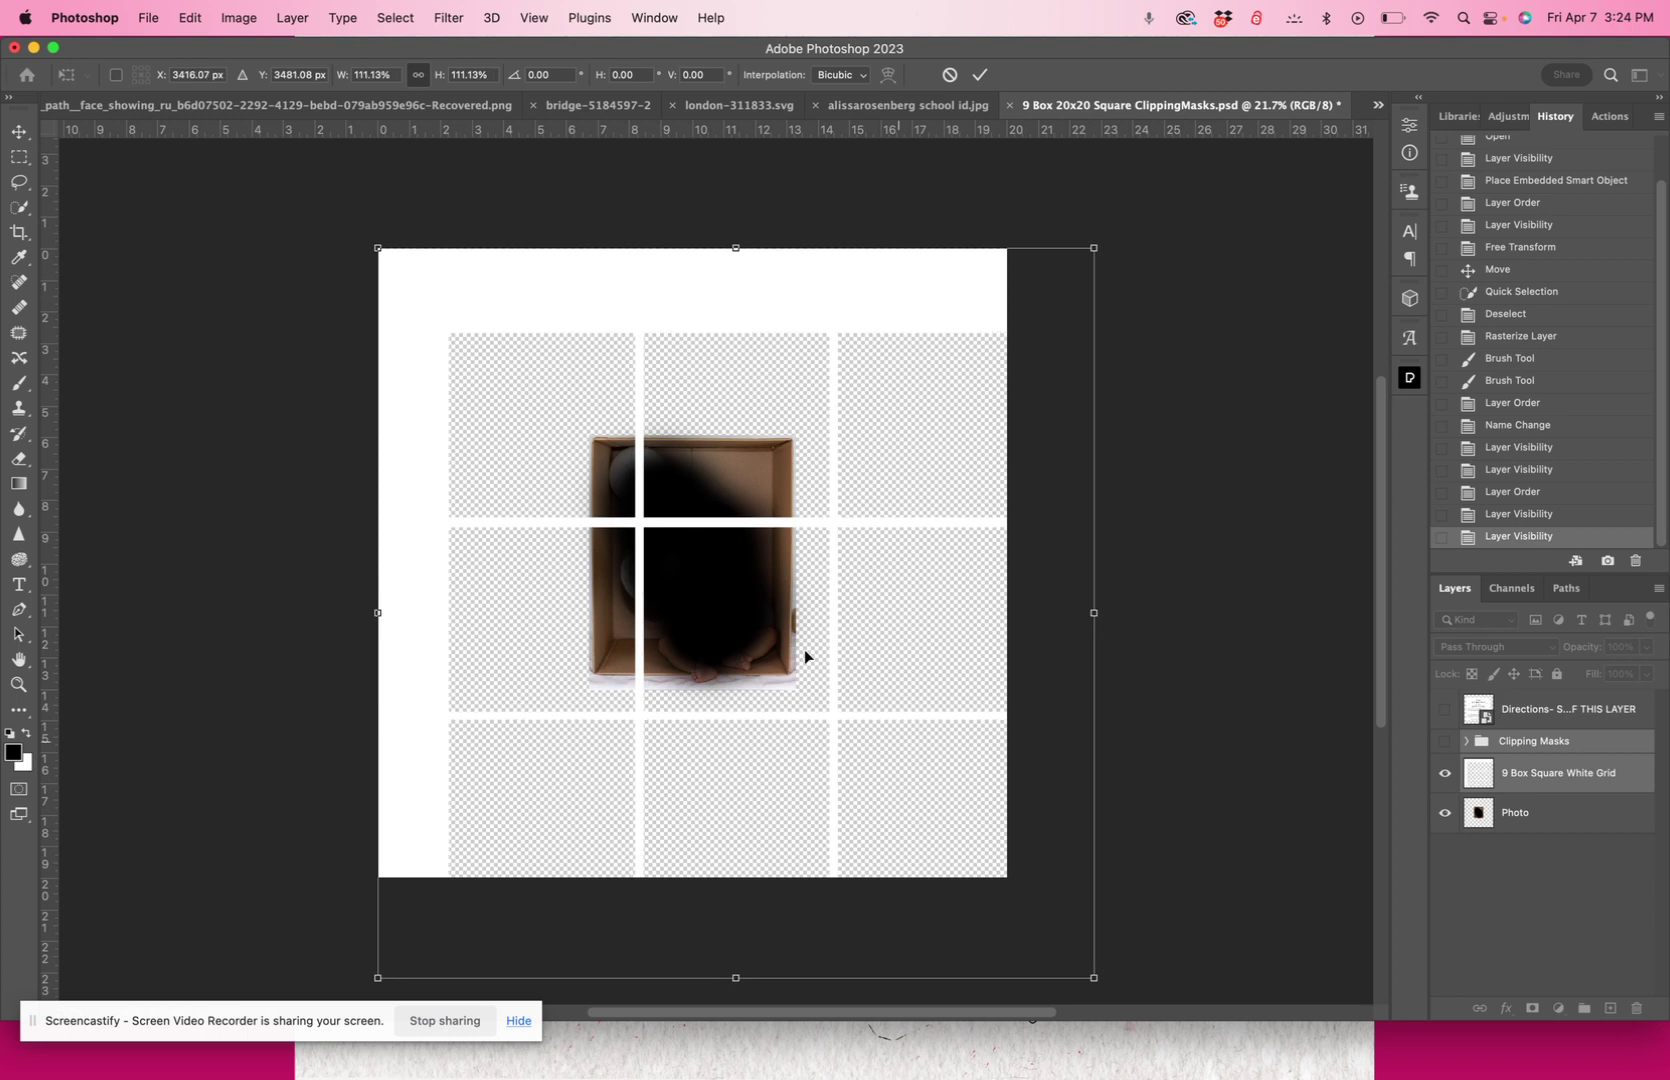
Reposition the enlarged grid and masks over the photo so the middle opening frames the upper part of the cardboard box
{"action": "left_click_drag", "start_coordinate": [769, 672], "coordinate": [675, 563]}
{"action": "scroll", "coordinate": [720, 597], "scroll_direction": "up", "scroll_amount": 5}
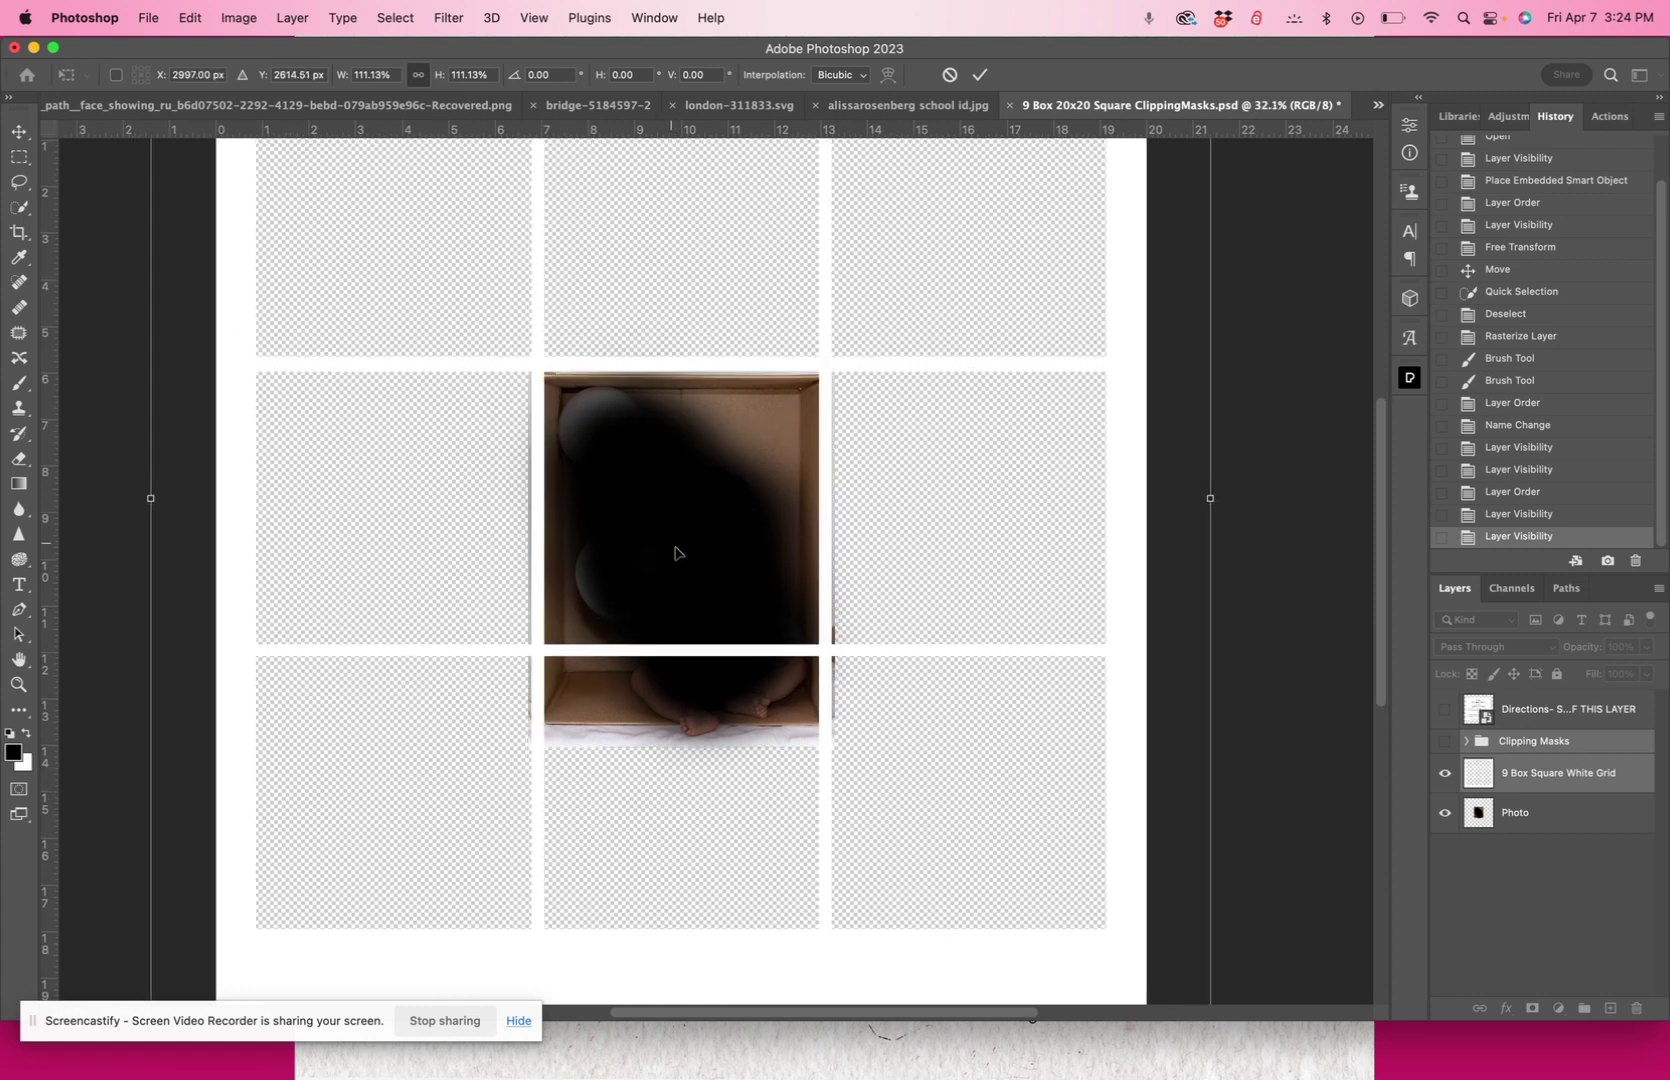
{"action": "scroll", "coordinate": [675, 553], "scroll_direction": "up", "scroll_amount": 4}
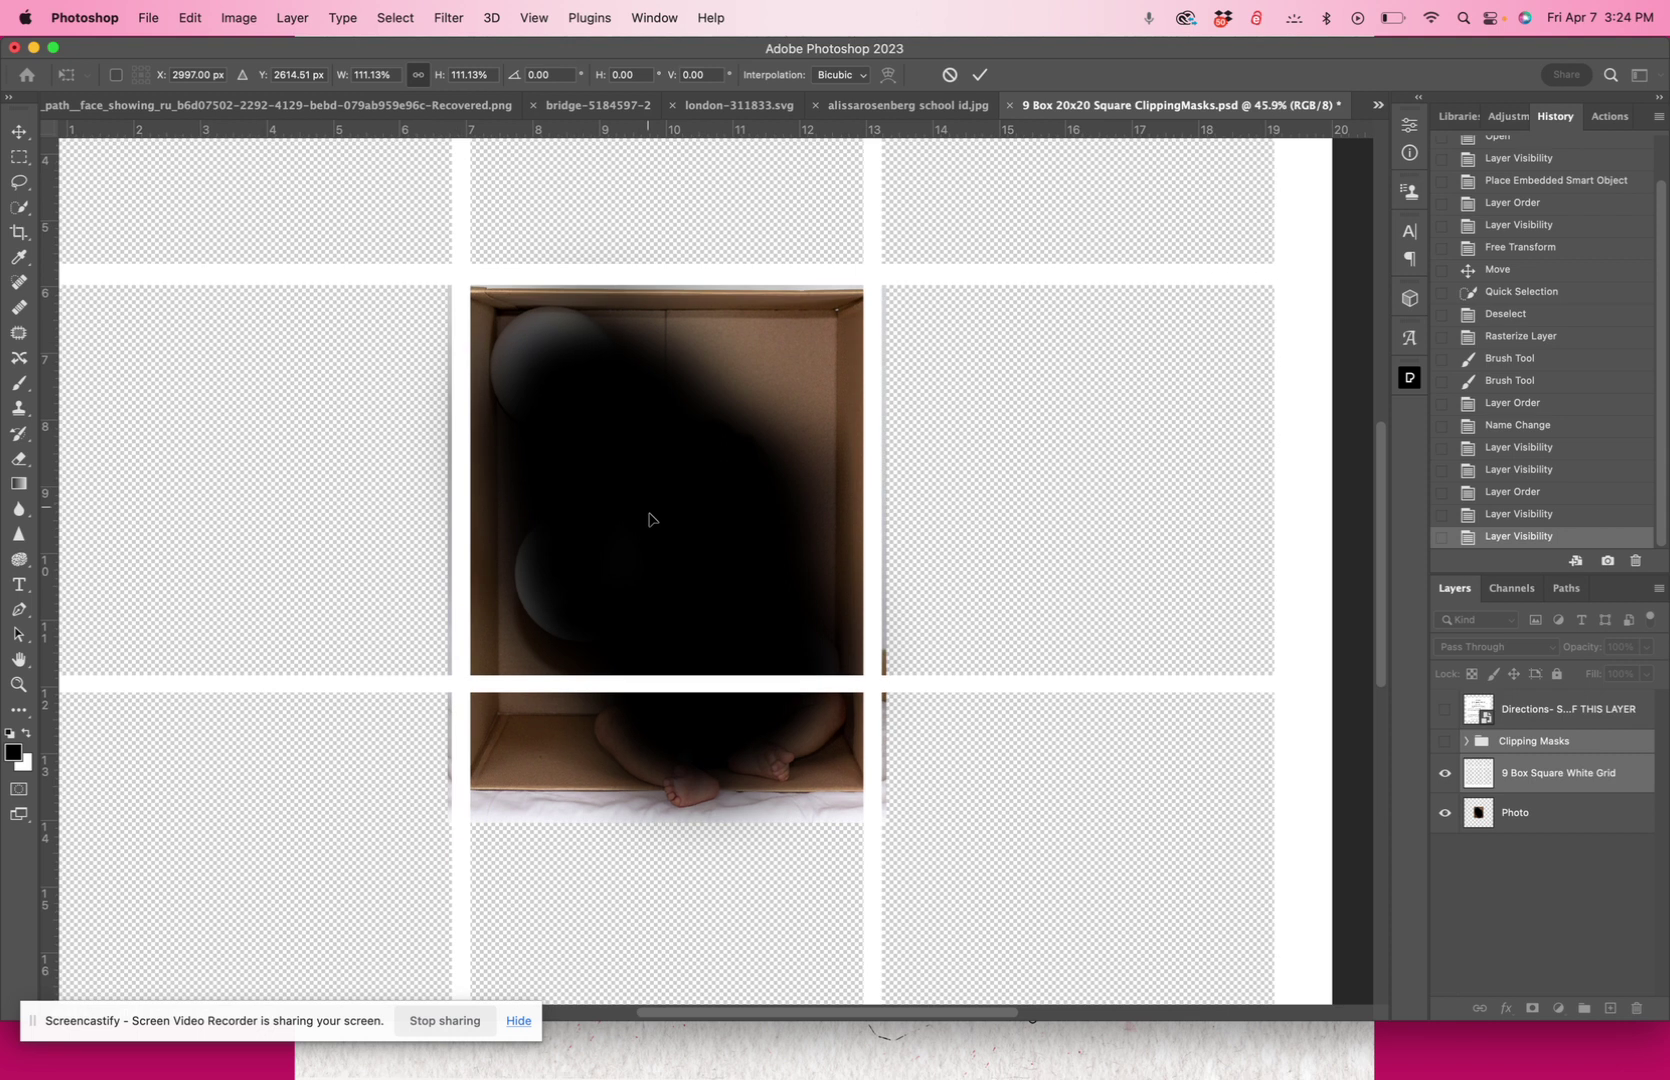
{"action": "left_click_drag", "start_coordinate": [649, 519], "coordinate": [651, 520]}
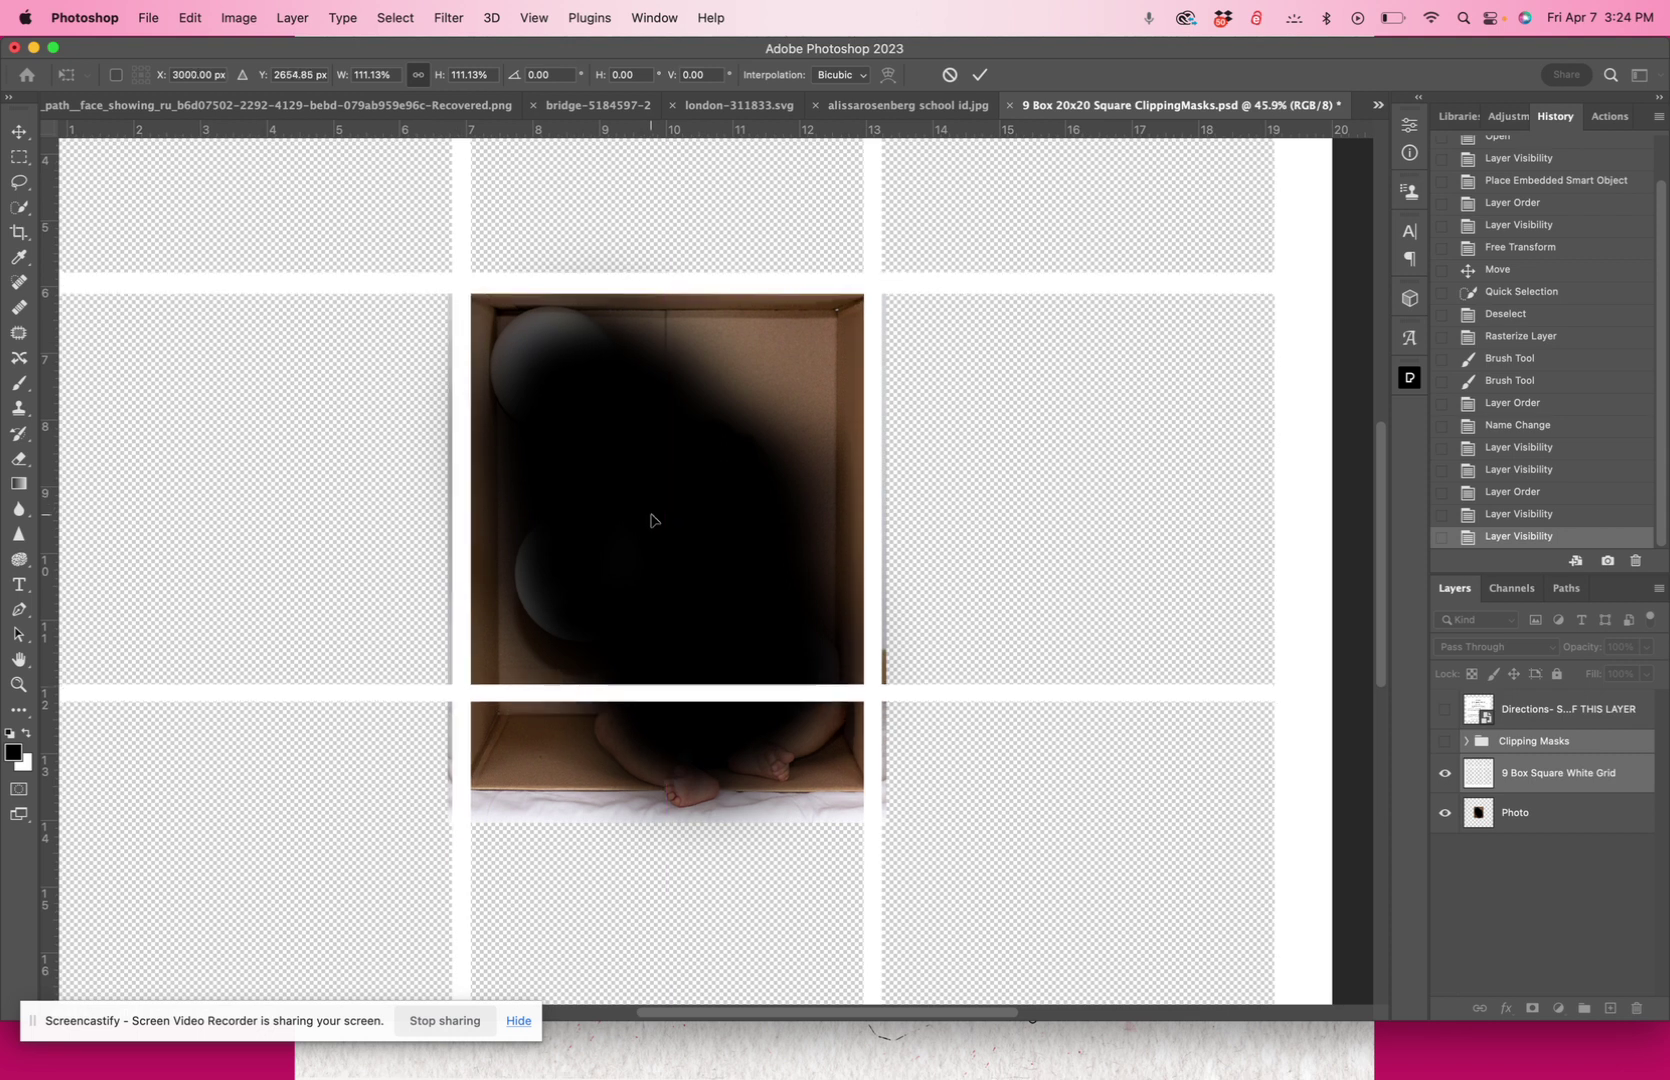
{"action": "scroll", "coordinate": [650, 520], "scroll_direction": "down", "scroll_amount": 5}
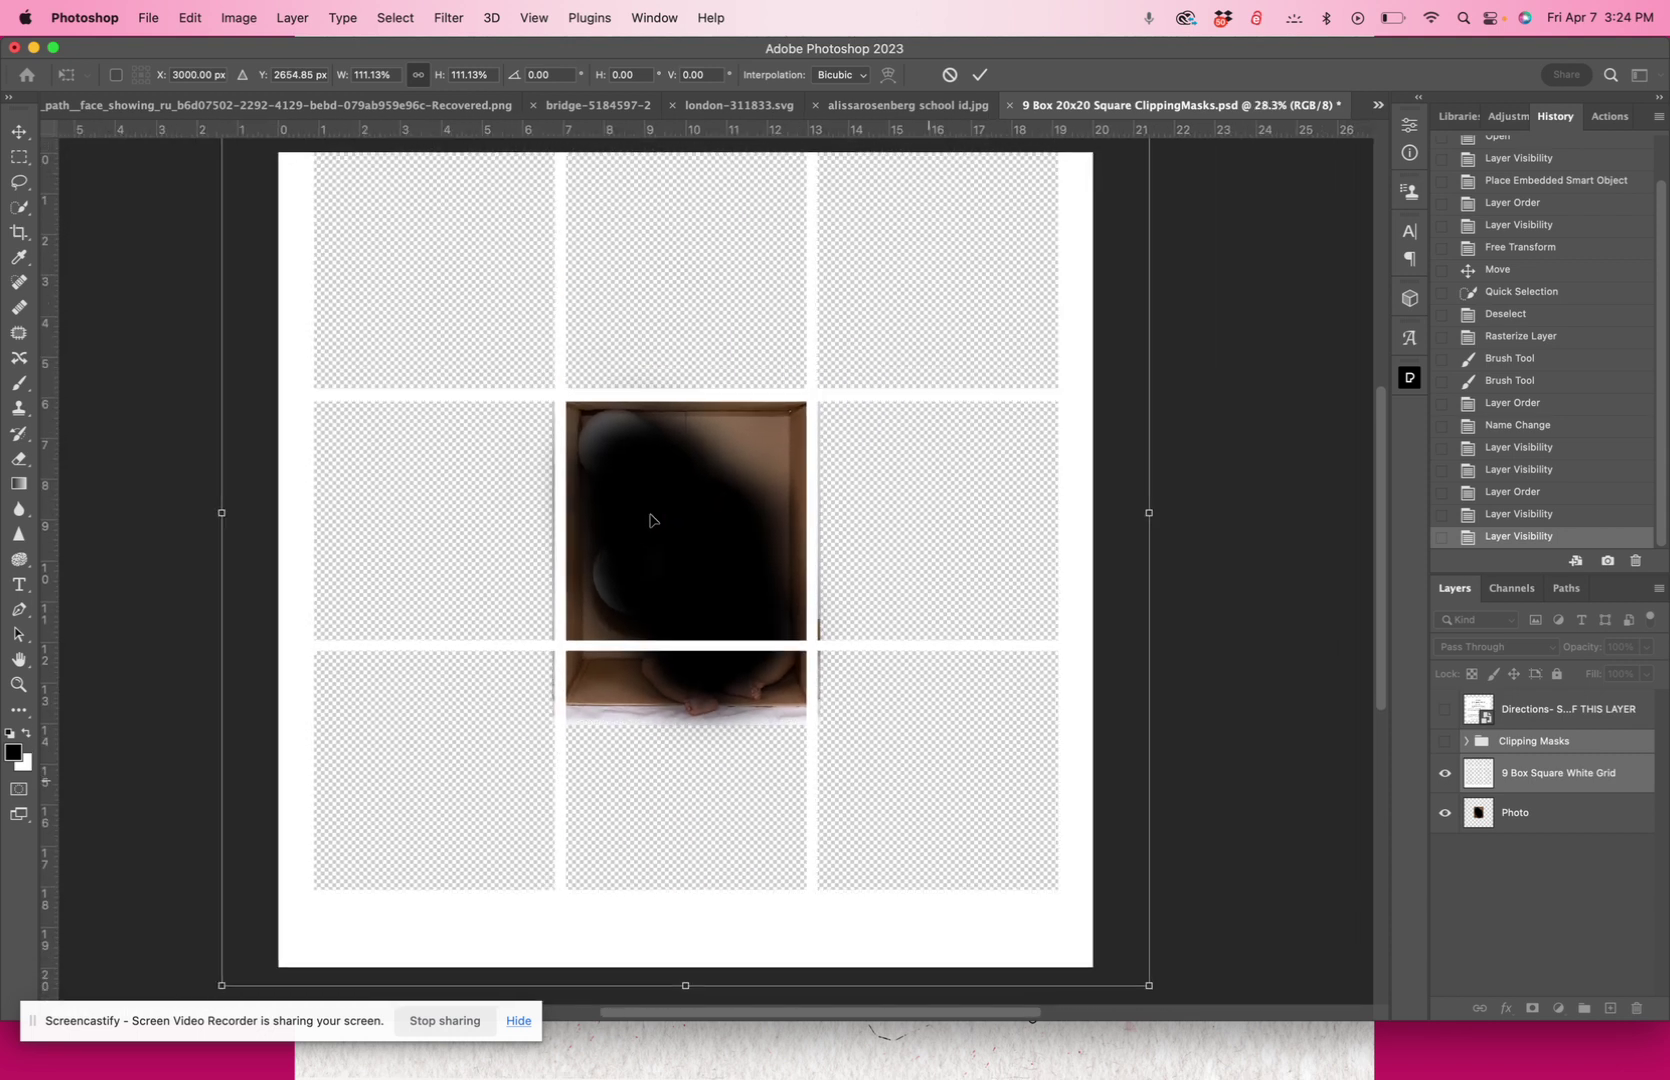
{"action": "scroll", "coordinate": [880, 822], "scroll_direction": "down", "scroll_amount": 1}
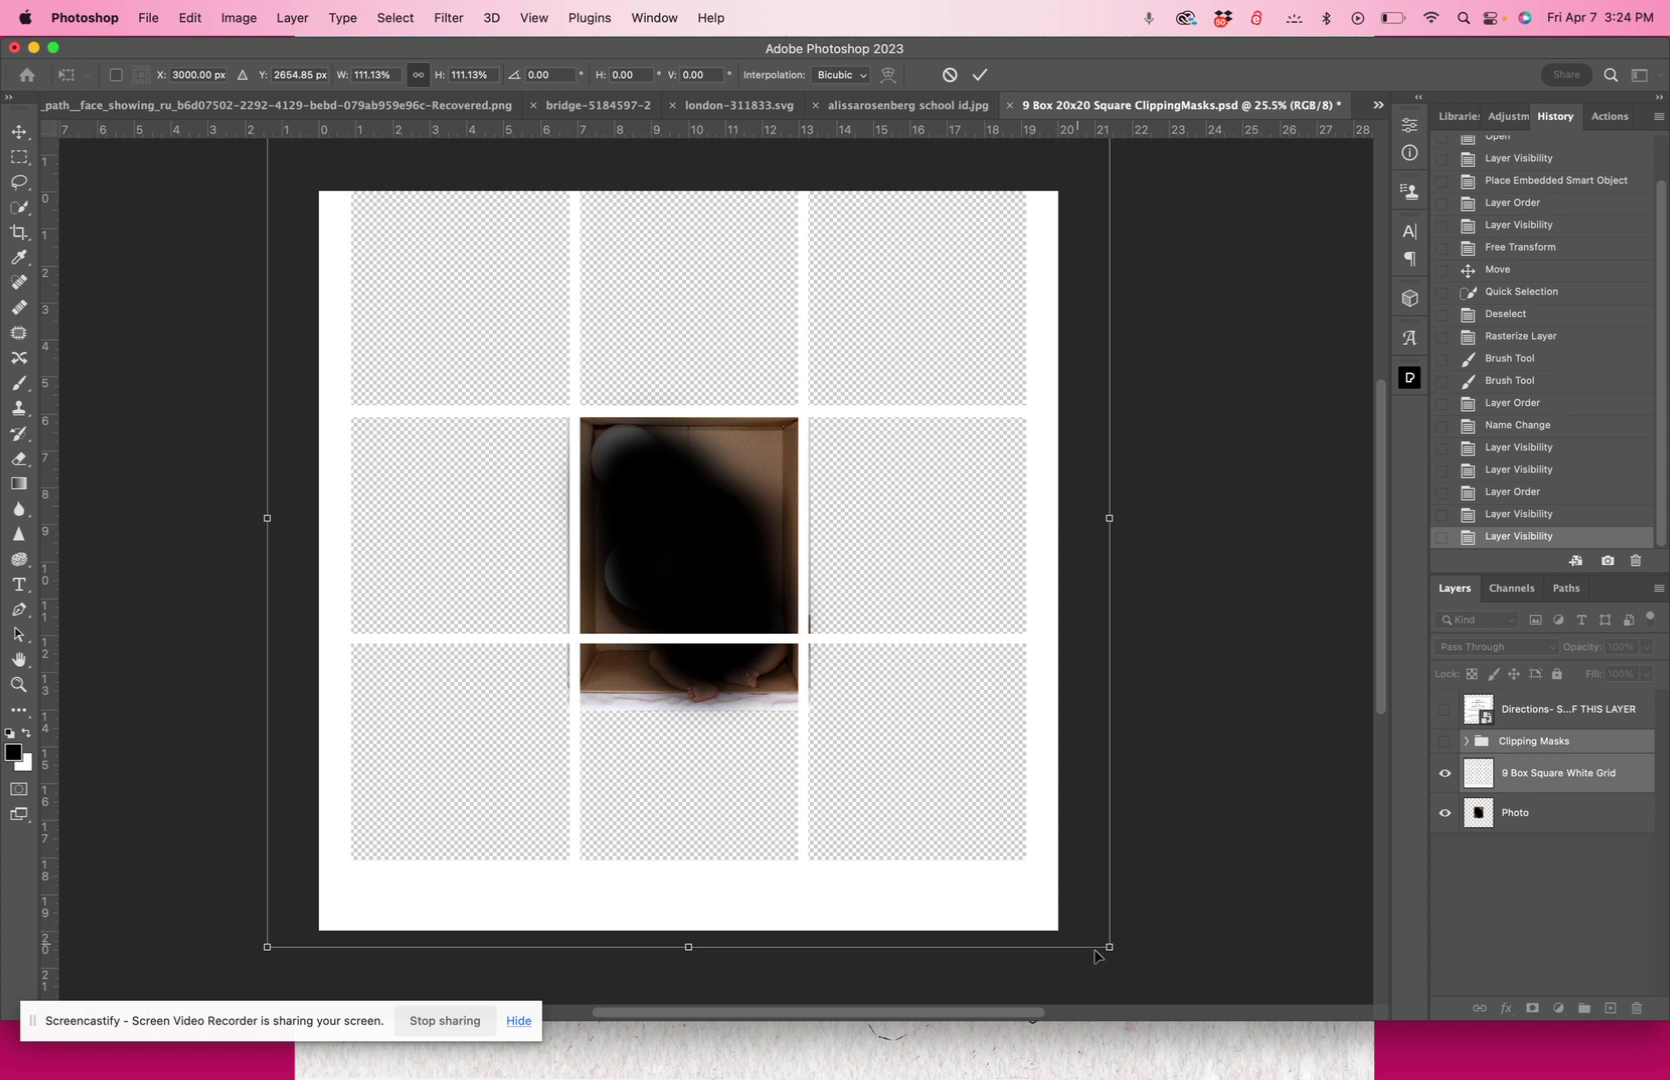
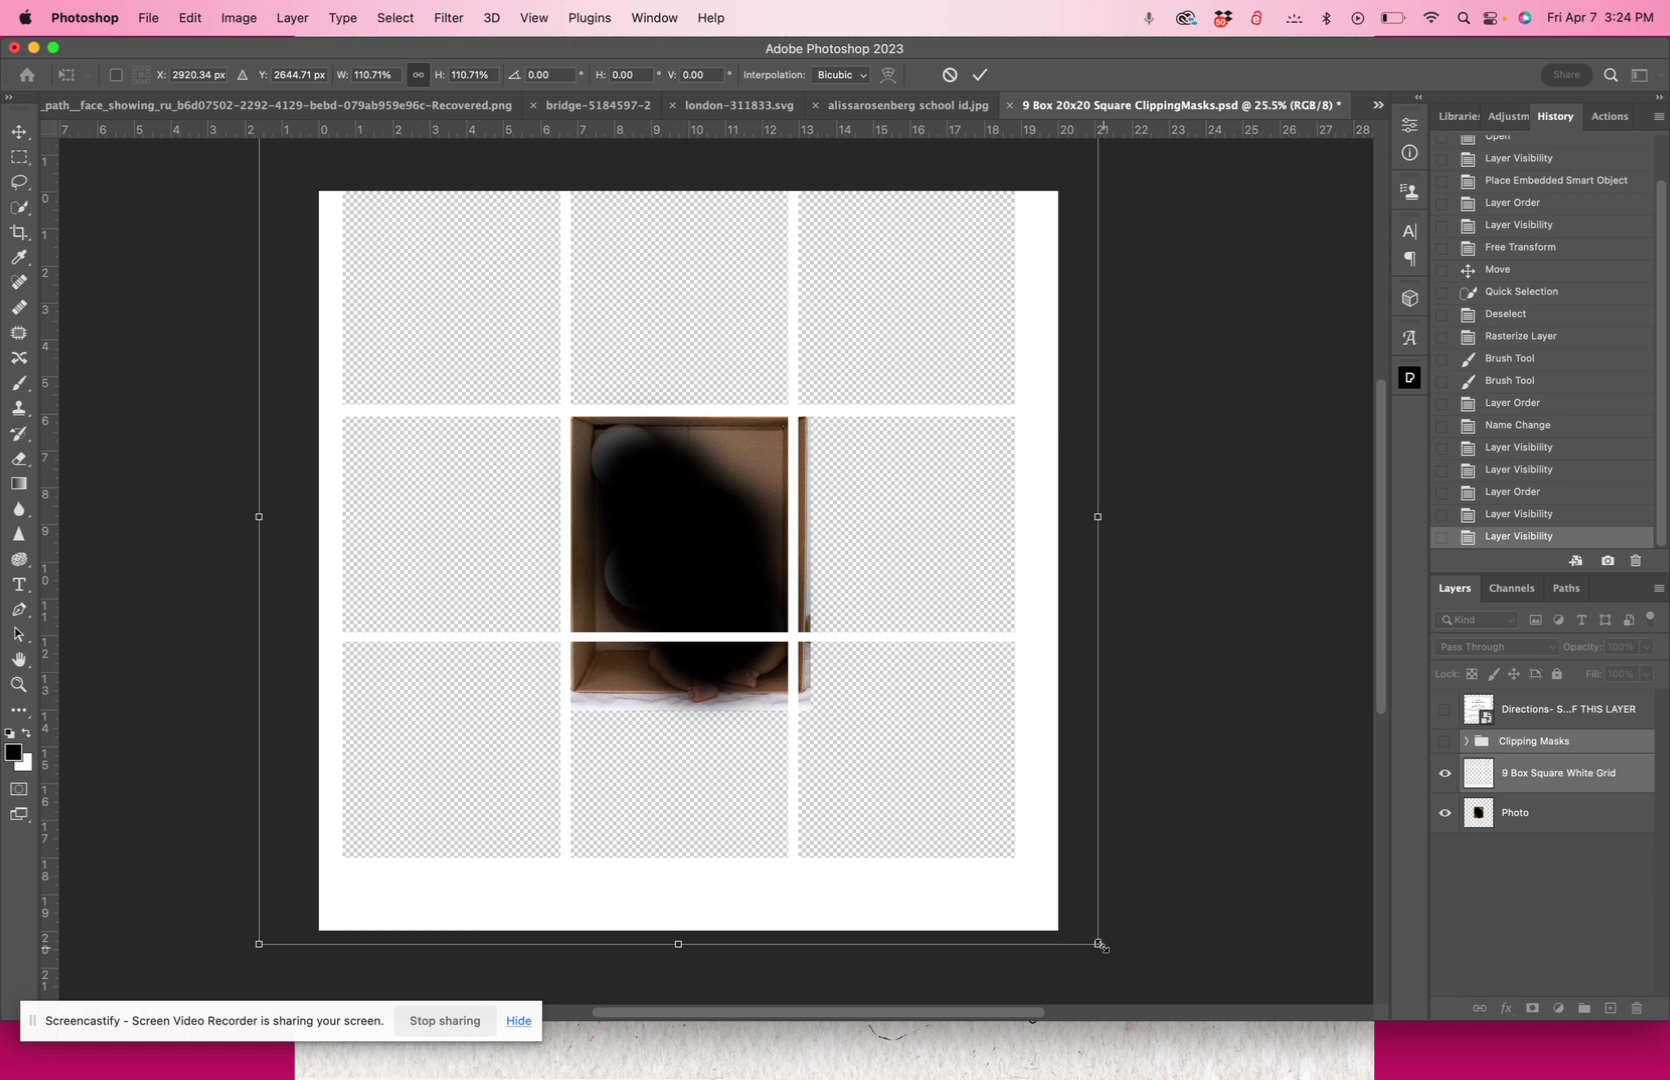
Enlarge the white grid and Clipping Masks to about 115% and reposition them so the middle opening approaches the cardboard box's width
{"action": "left_click_drag", "start_coordinate": [1100, 946], "coordinate": [1122, 968]}
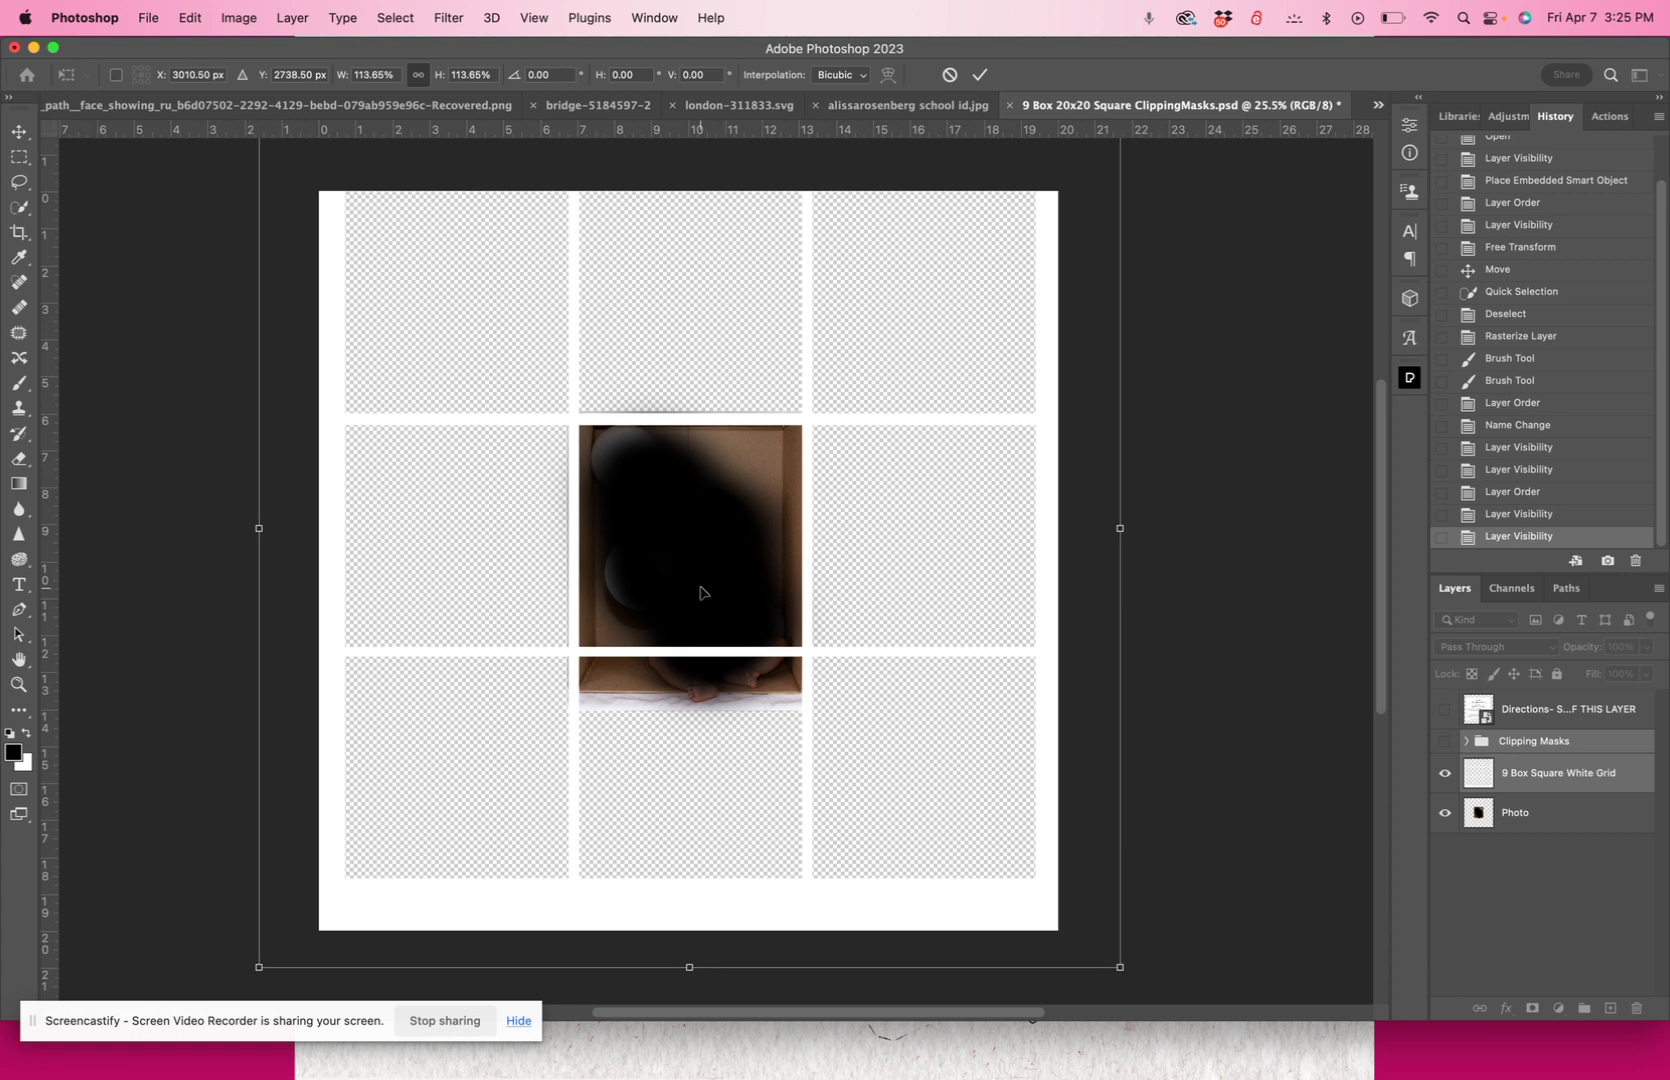
{"action": "left_click_drag", "start_coordinate": [700, 592], "coordinate": [692, 581]}
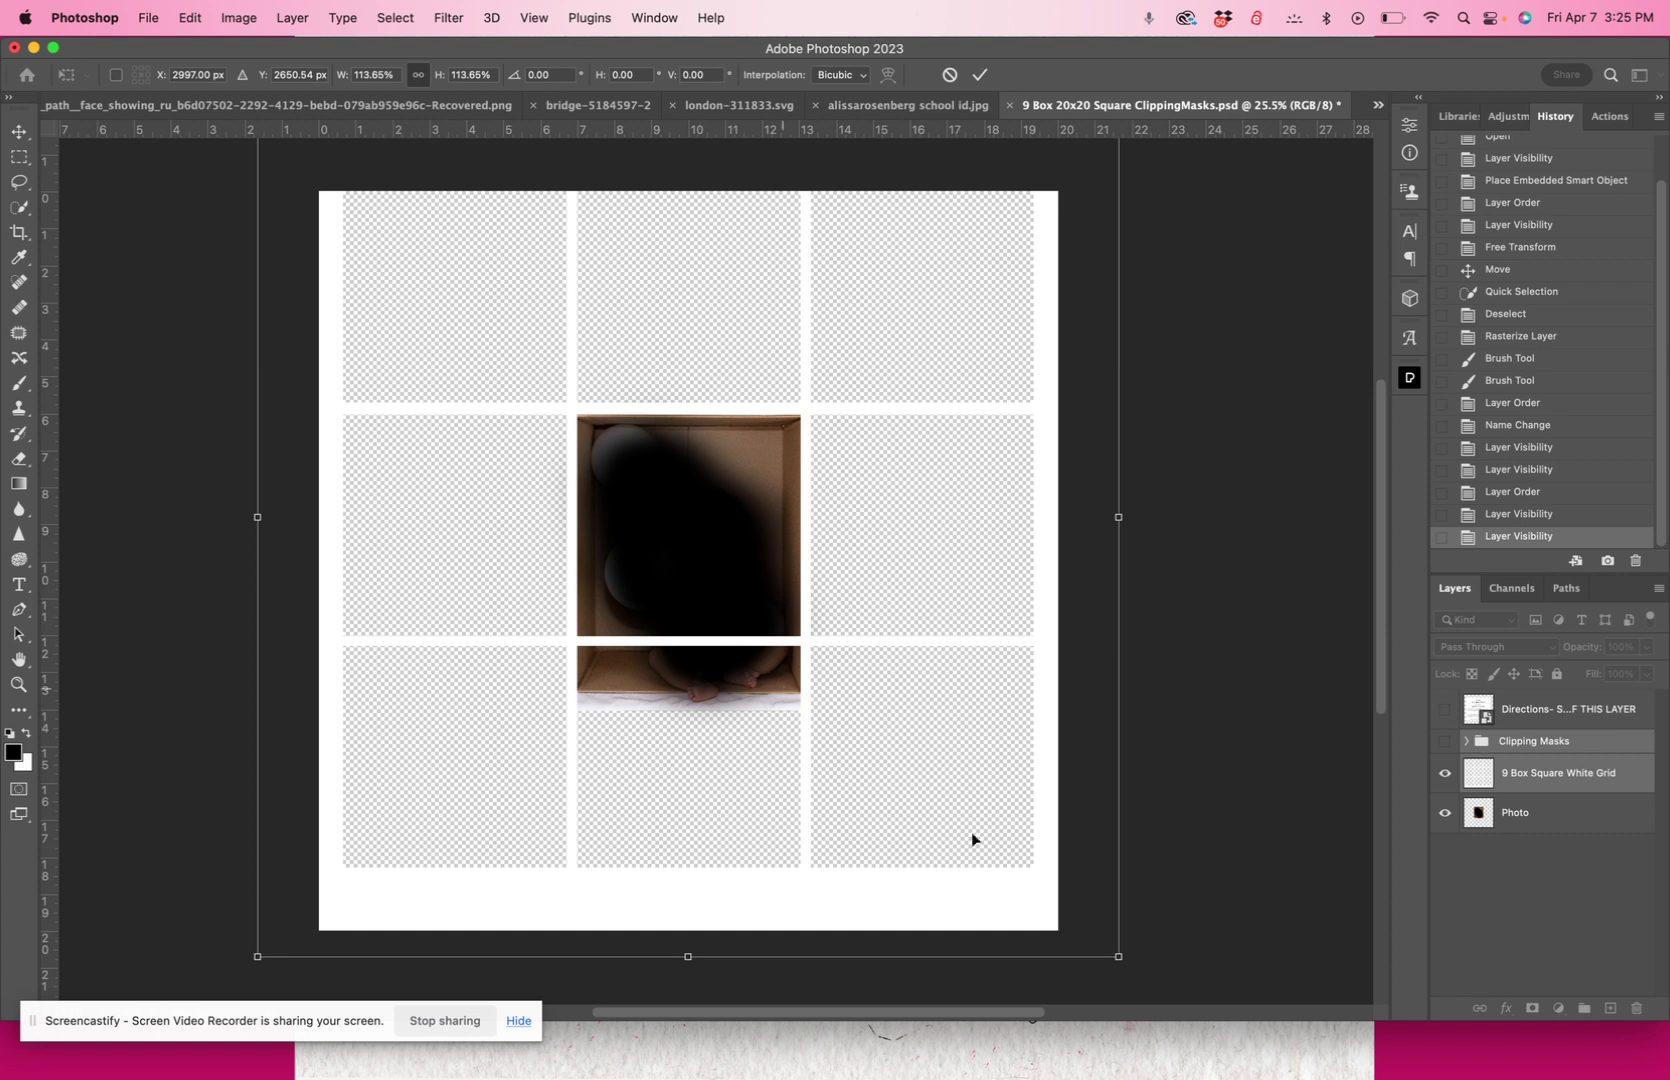
{"action": "left_click_drag", "start_coordinate": [1122, 960], "coordinate": [1129, 969]}
{"action": "scroll", "coordinate": [705, 572], "scroll_direction": "up", "scroll_amount": 2}
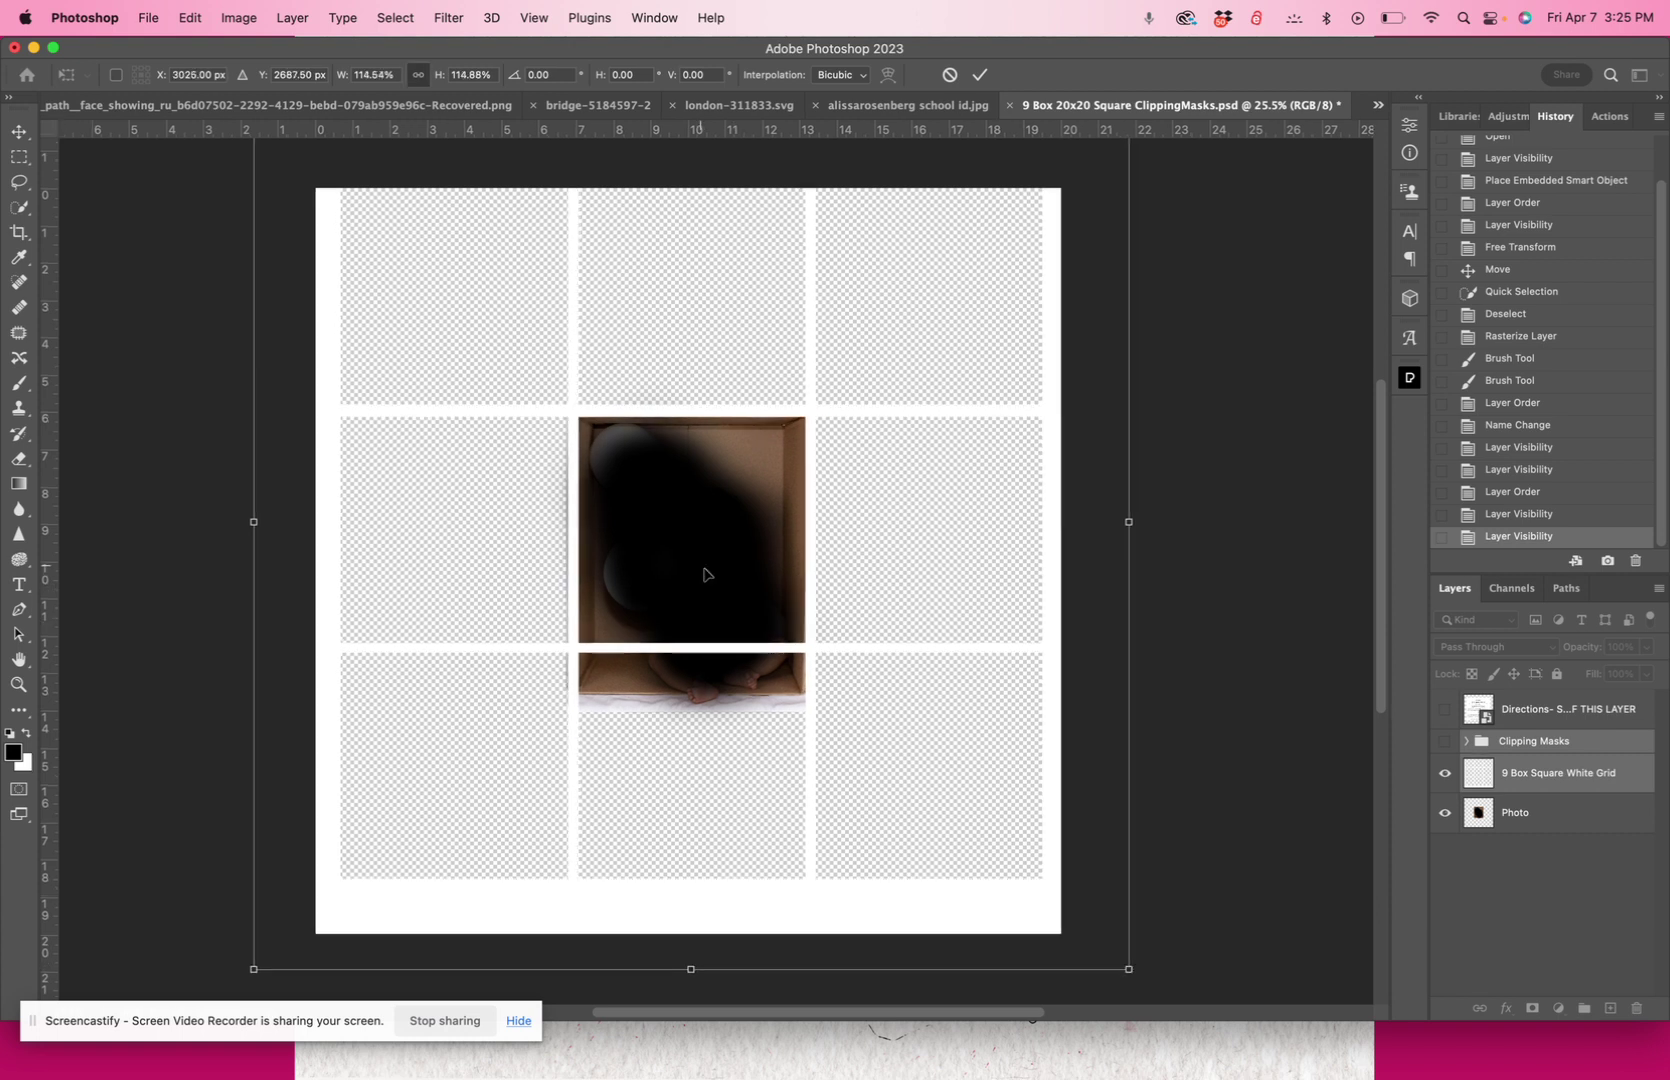
{"action": "scroll", "coordinate": [704, 574], "scroll_direction": "up", "scroll_amount": 2}
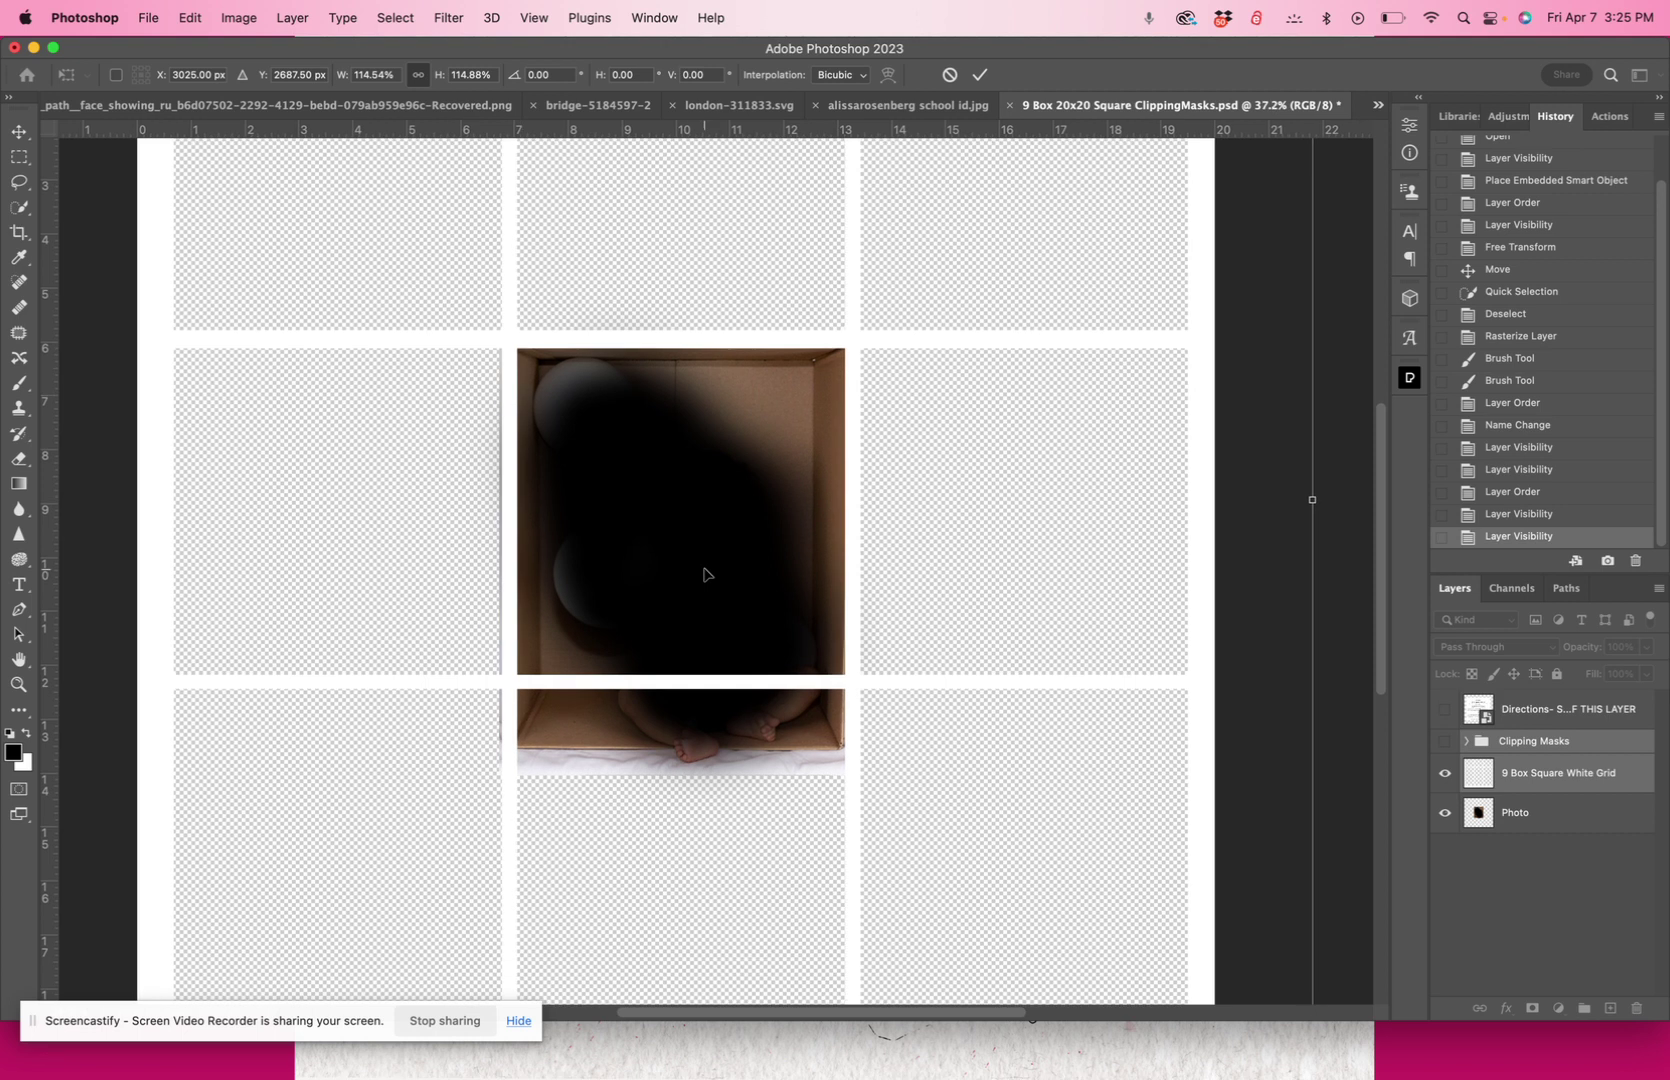
{"action": "left_click_drag", "start_coordinate": [704, 574], "coordinate": [690, 574]}
{"action": "scroll", "coordinate": [689, 574], "scroll_direction": "down", "scroll_amount": 3}
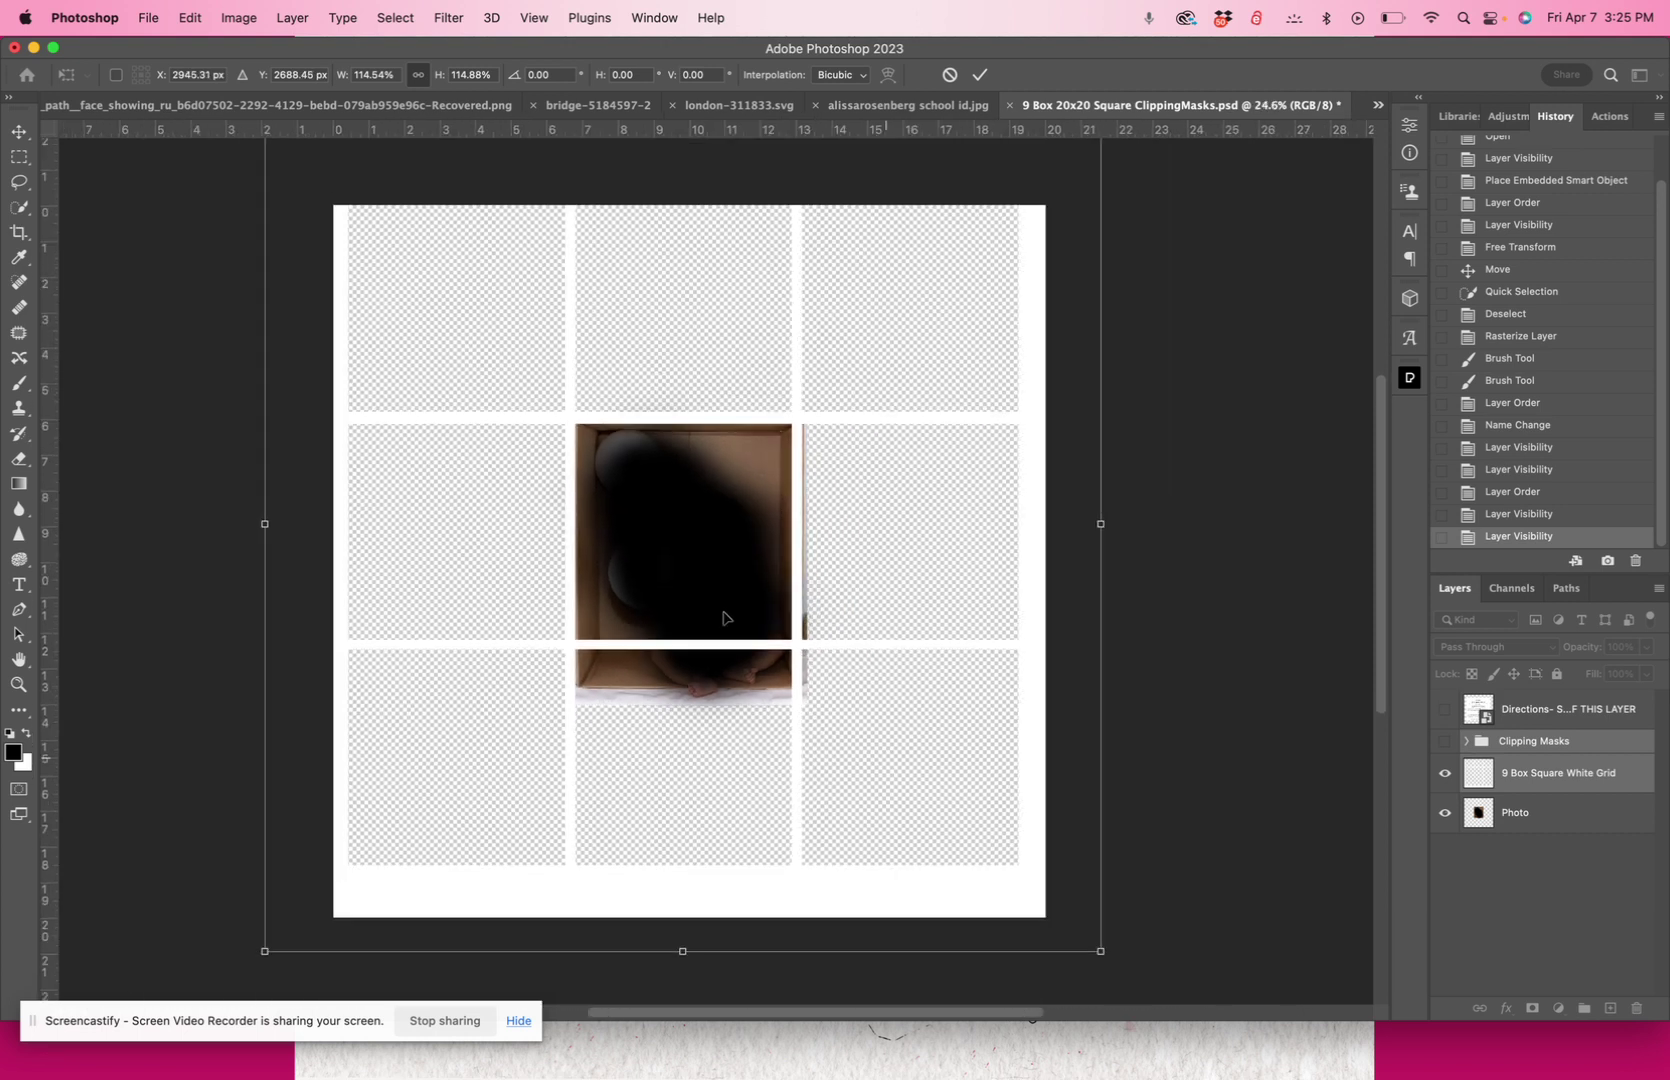
Scale the grid and masks to 116.27% and align the middle opening with the cardboard box's top and side edges
{"action": "left_click_drag", "start_coordinate": [1080, 930], "coordinate": [1091, 940]}
{"action": "scroll", "coordinate": [839, 671], "scroll_direction": "up", "scroll_amount": 3}
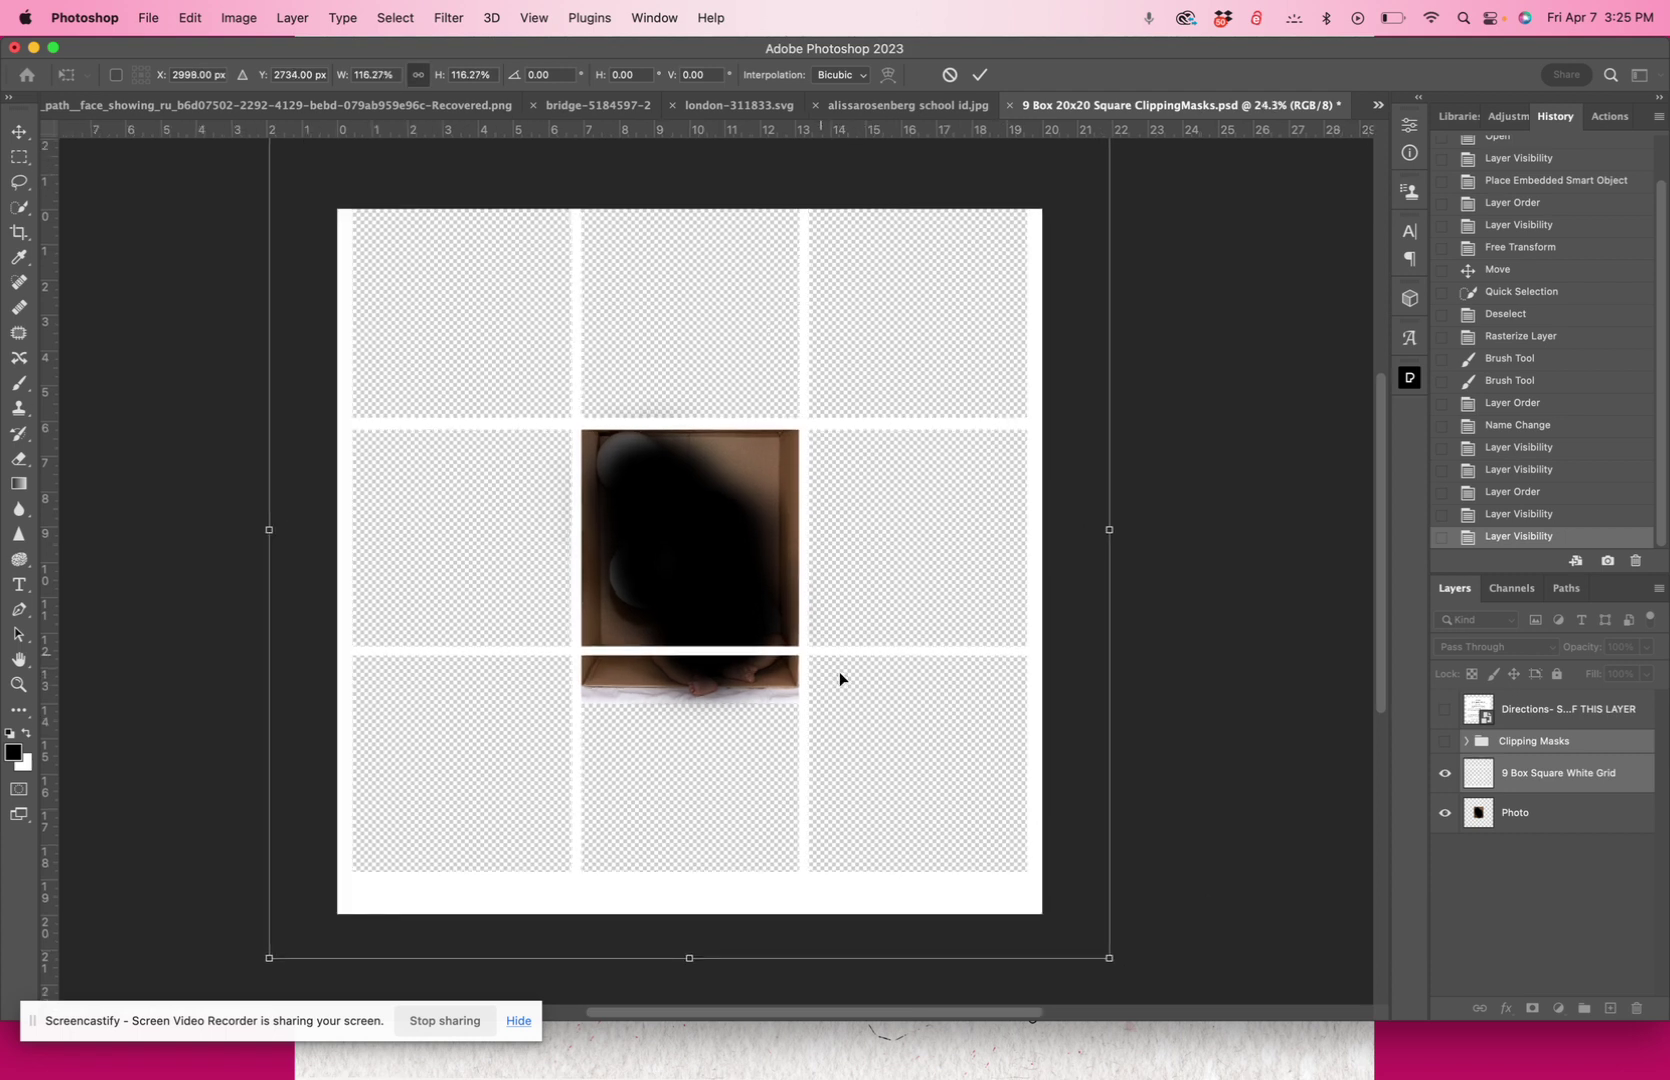
{"action": "scroll", "coordinate": [839, 671], "scroll_direction": "up", "scroll_amount": 1}
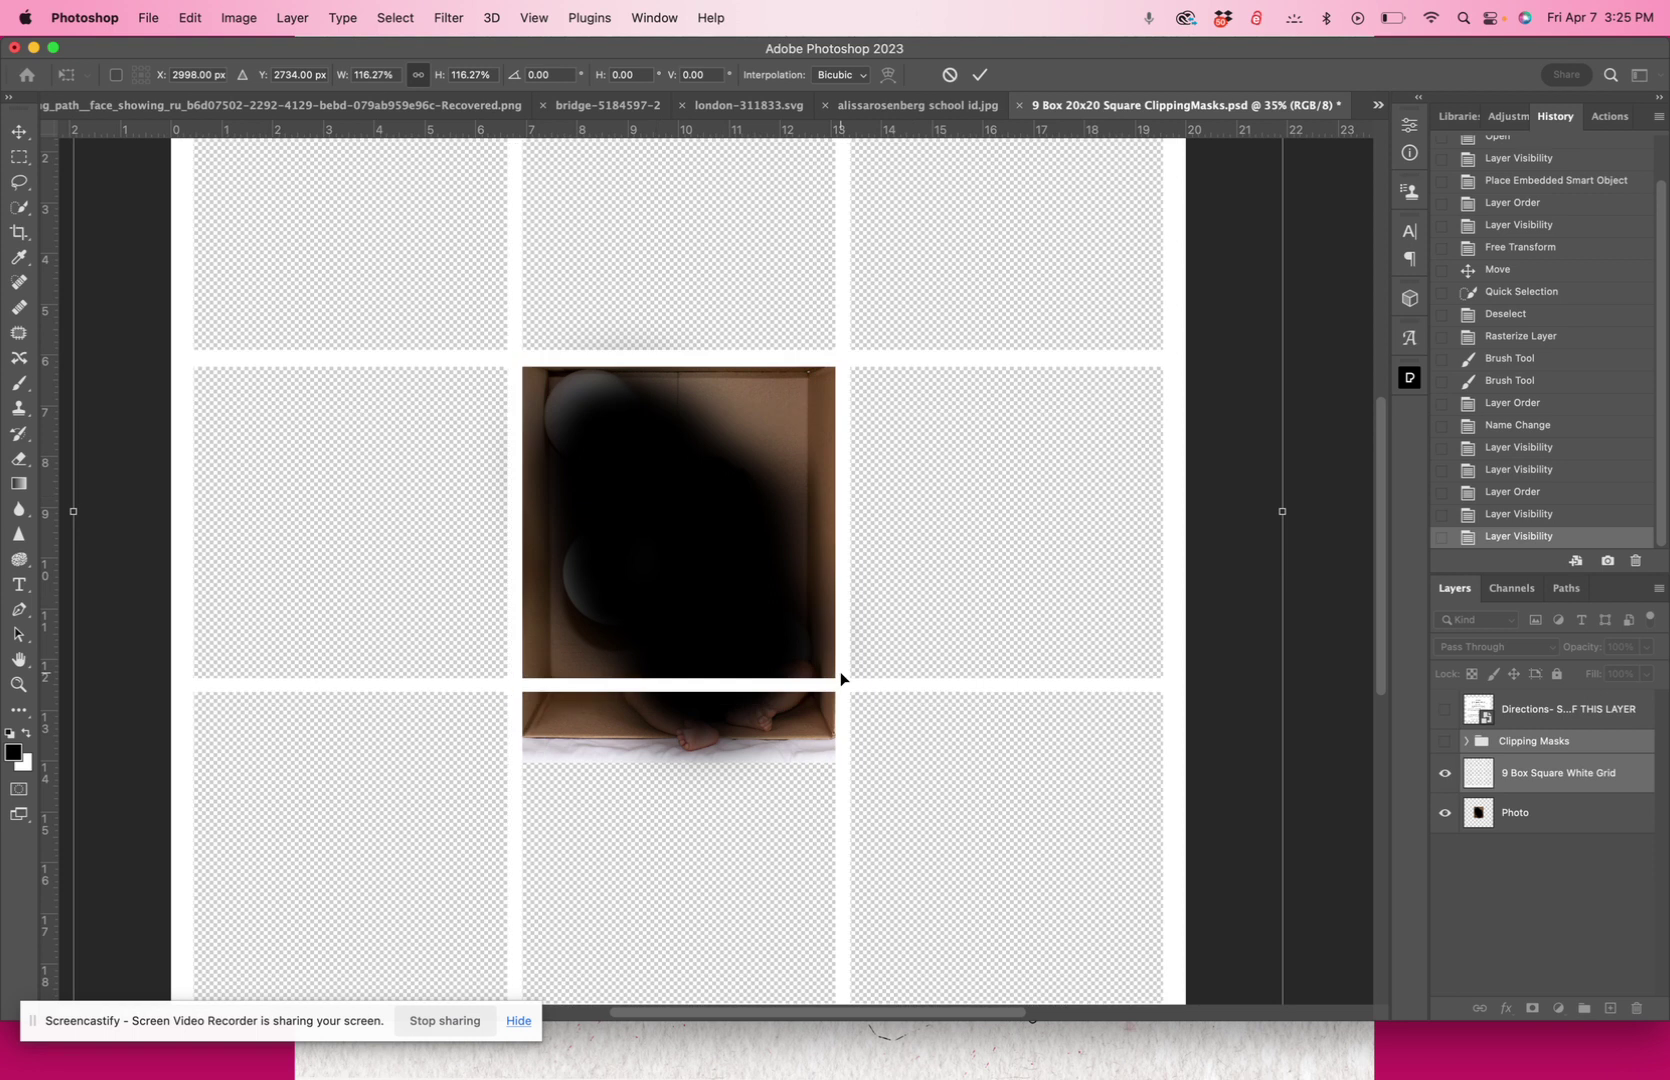
{"action": "scroll", "coordinate": [840, 678], "scroll_direction": "down", "scroll_amount": 5}
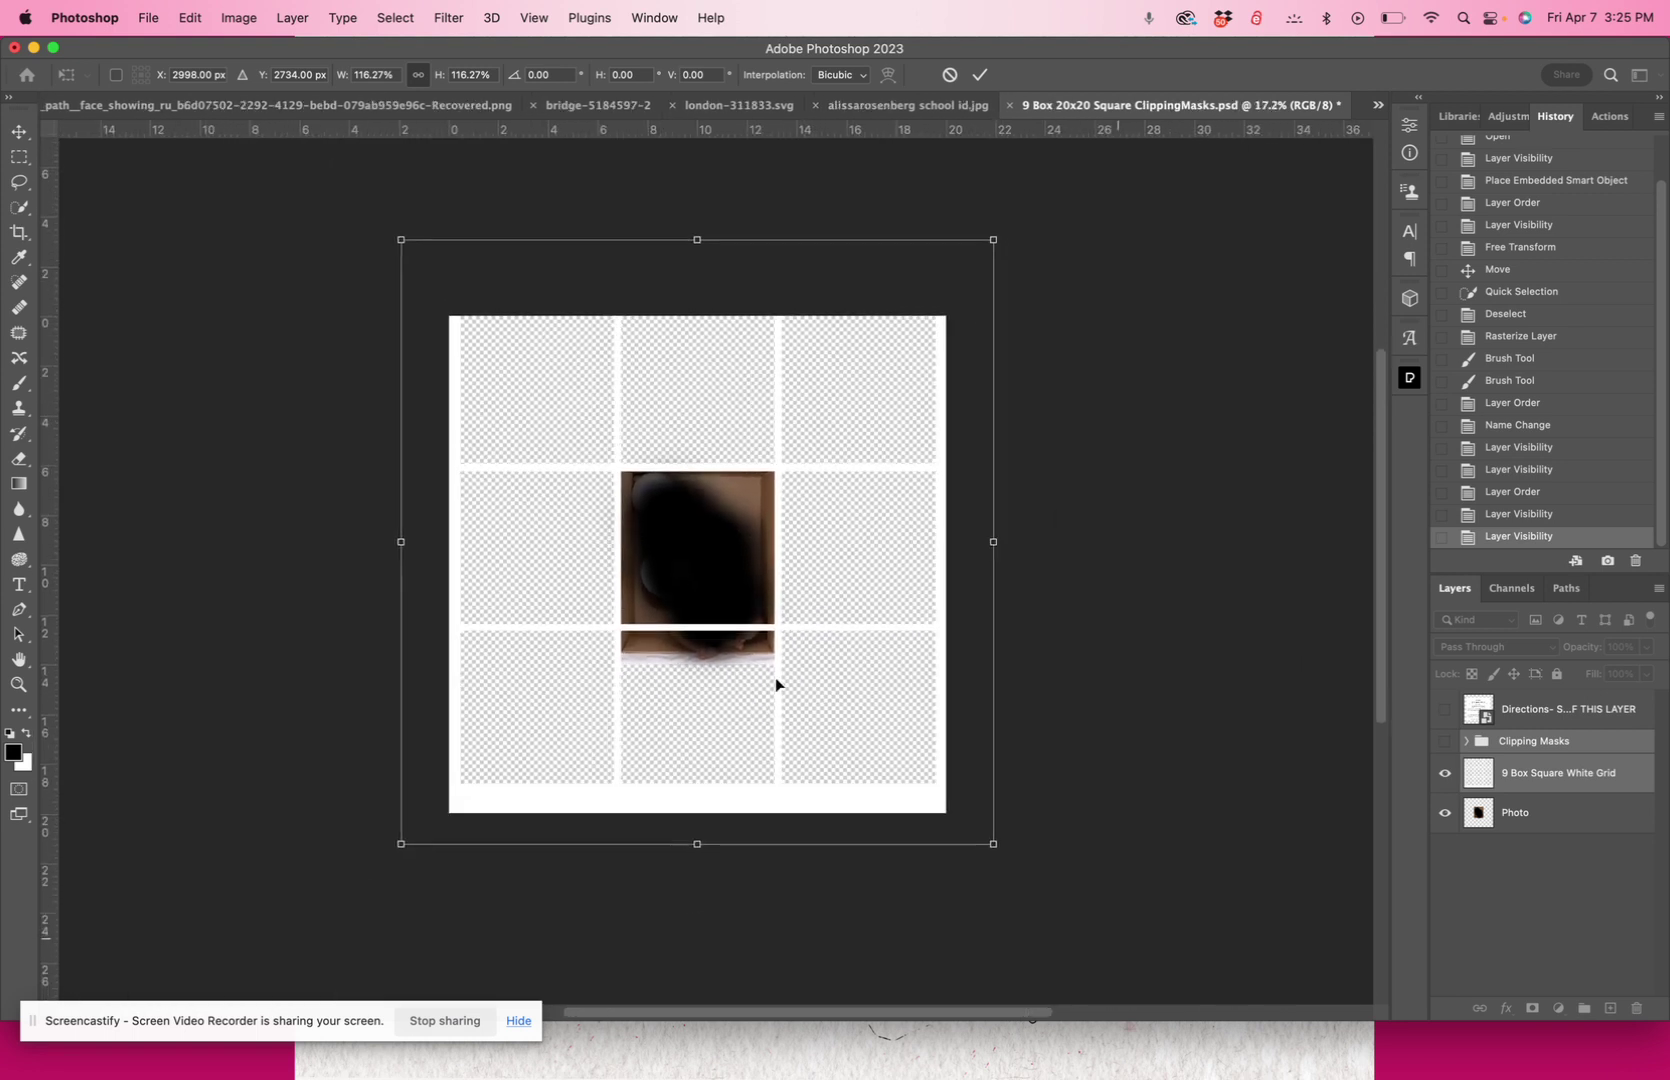
{"action": "scroll", "coordinate": [775, 680], "scroll_direction": "up", "scroll_amount": 3}
{"action": "left_click_drag", "start_coordinate": [690, 548], "coordinate": [688, 545]}
{"action": "scroll", "coordinate": [715, 718], "scroll_direction": "down", "scroll_amount": 5}
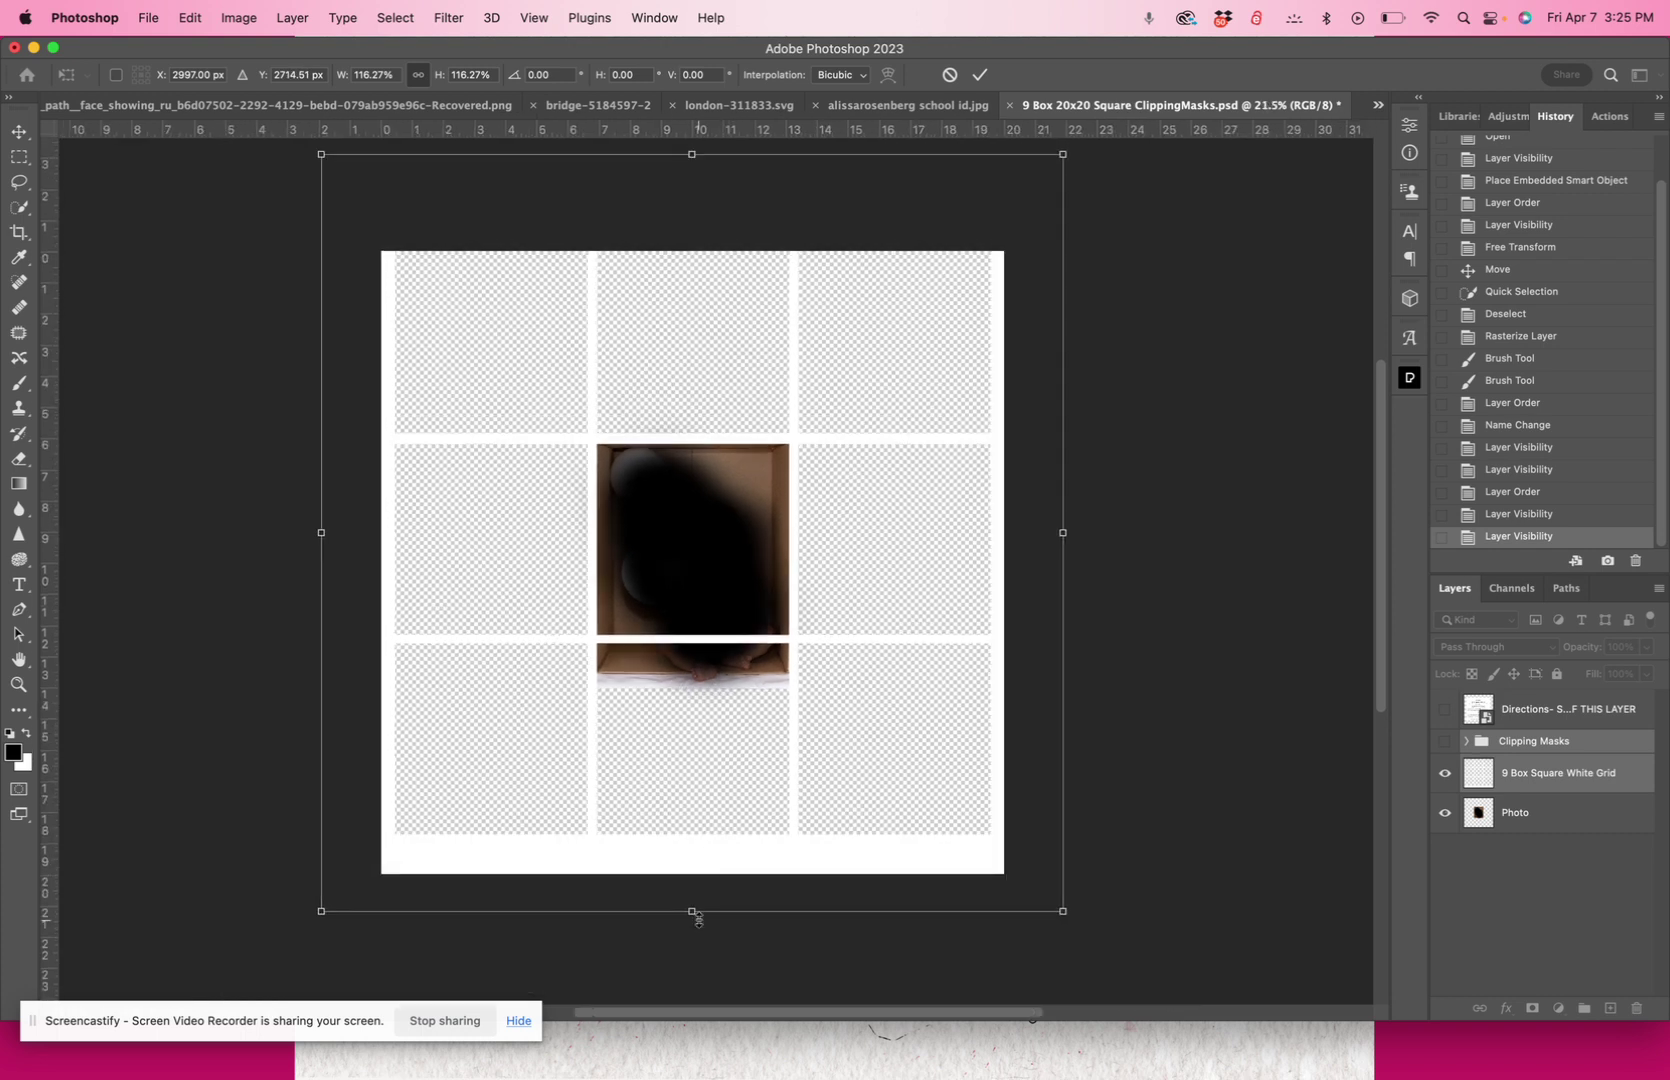
Stretch only the height of the grid and masks to about 140% so the middle opening covers the whole cardboard box
{"action": "left_click_drag", "start_coordinate": [693, 912], "coordinate": [693, 977]}
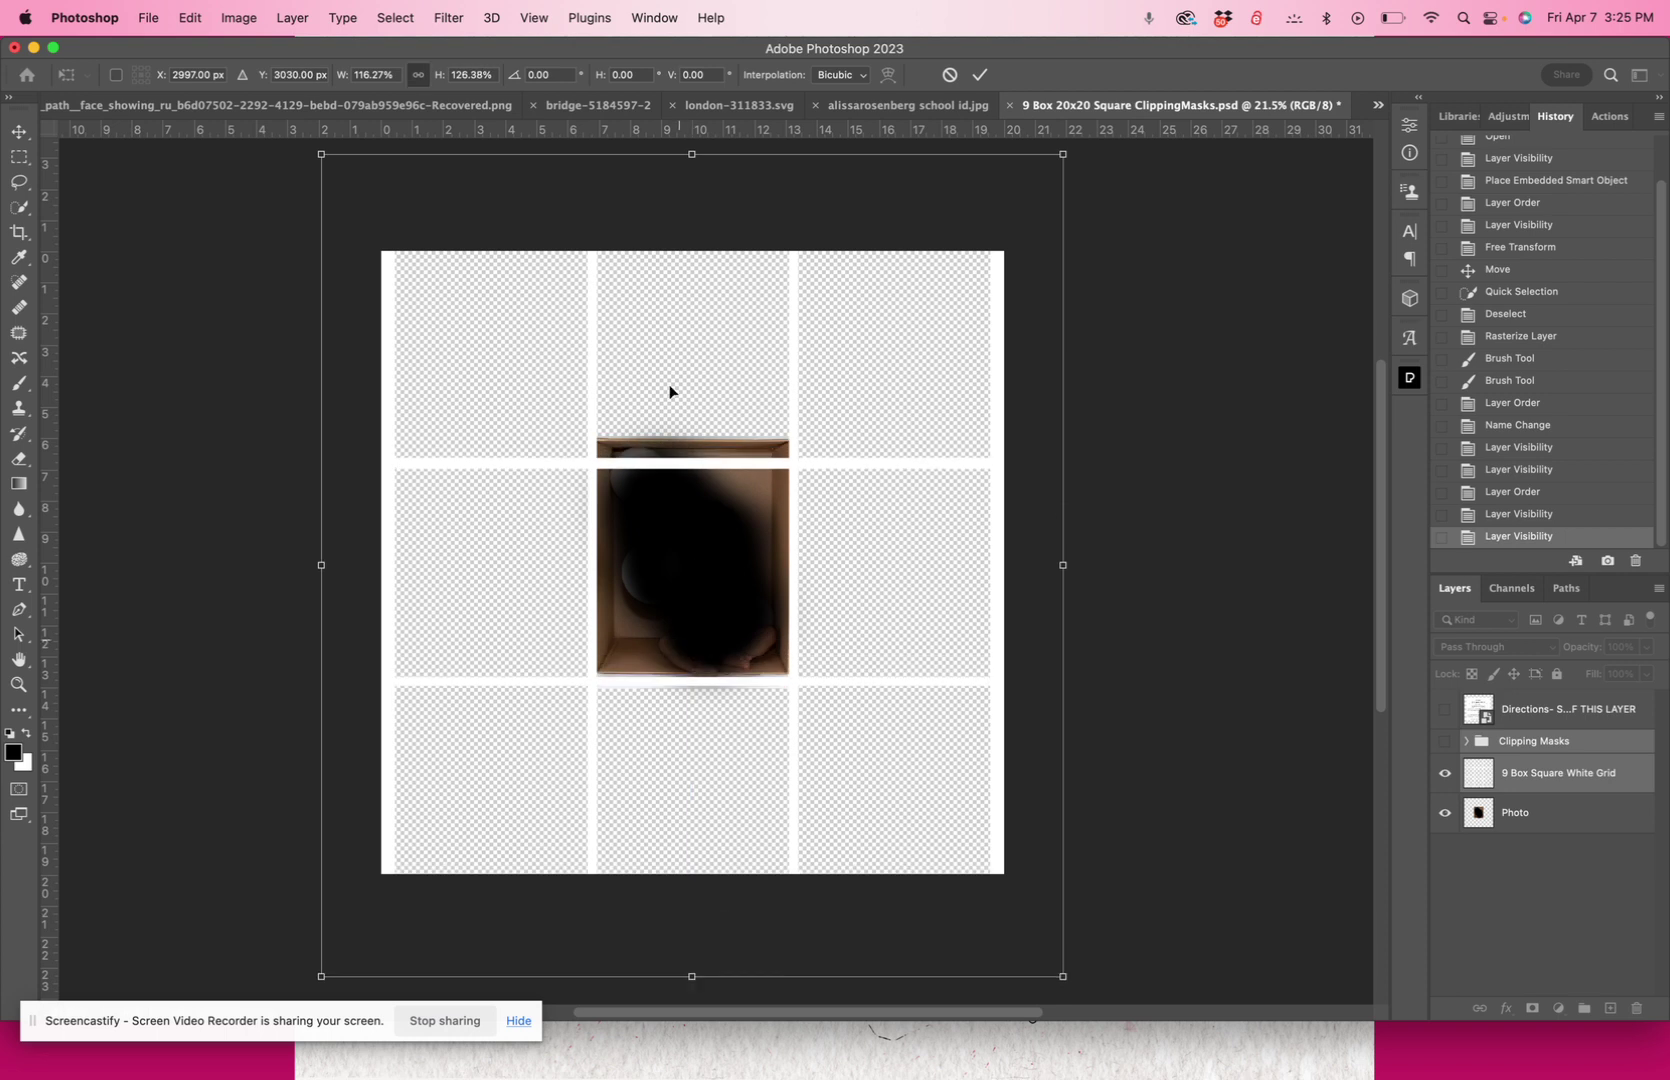
{"action": "mouse_move", "coordinate": [691, 155]}
{"action": "left_mouse_down"}
{"action": "mouse_move", "coordinate": [686, 135]}
{"action": "mouse_move", "coordinate": [685, 192]}
{"action": "left_mouse_up"}
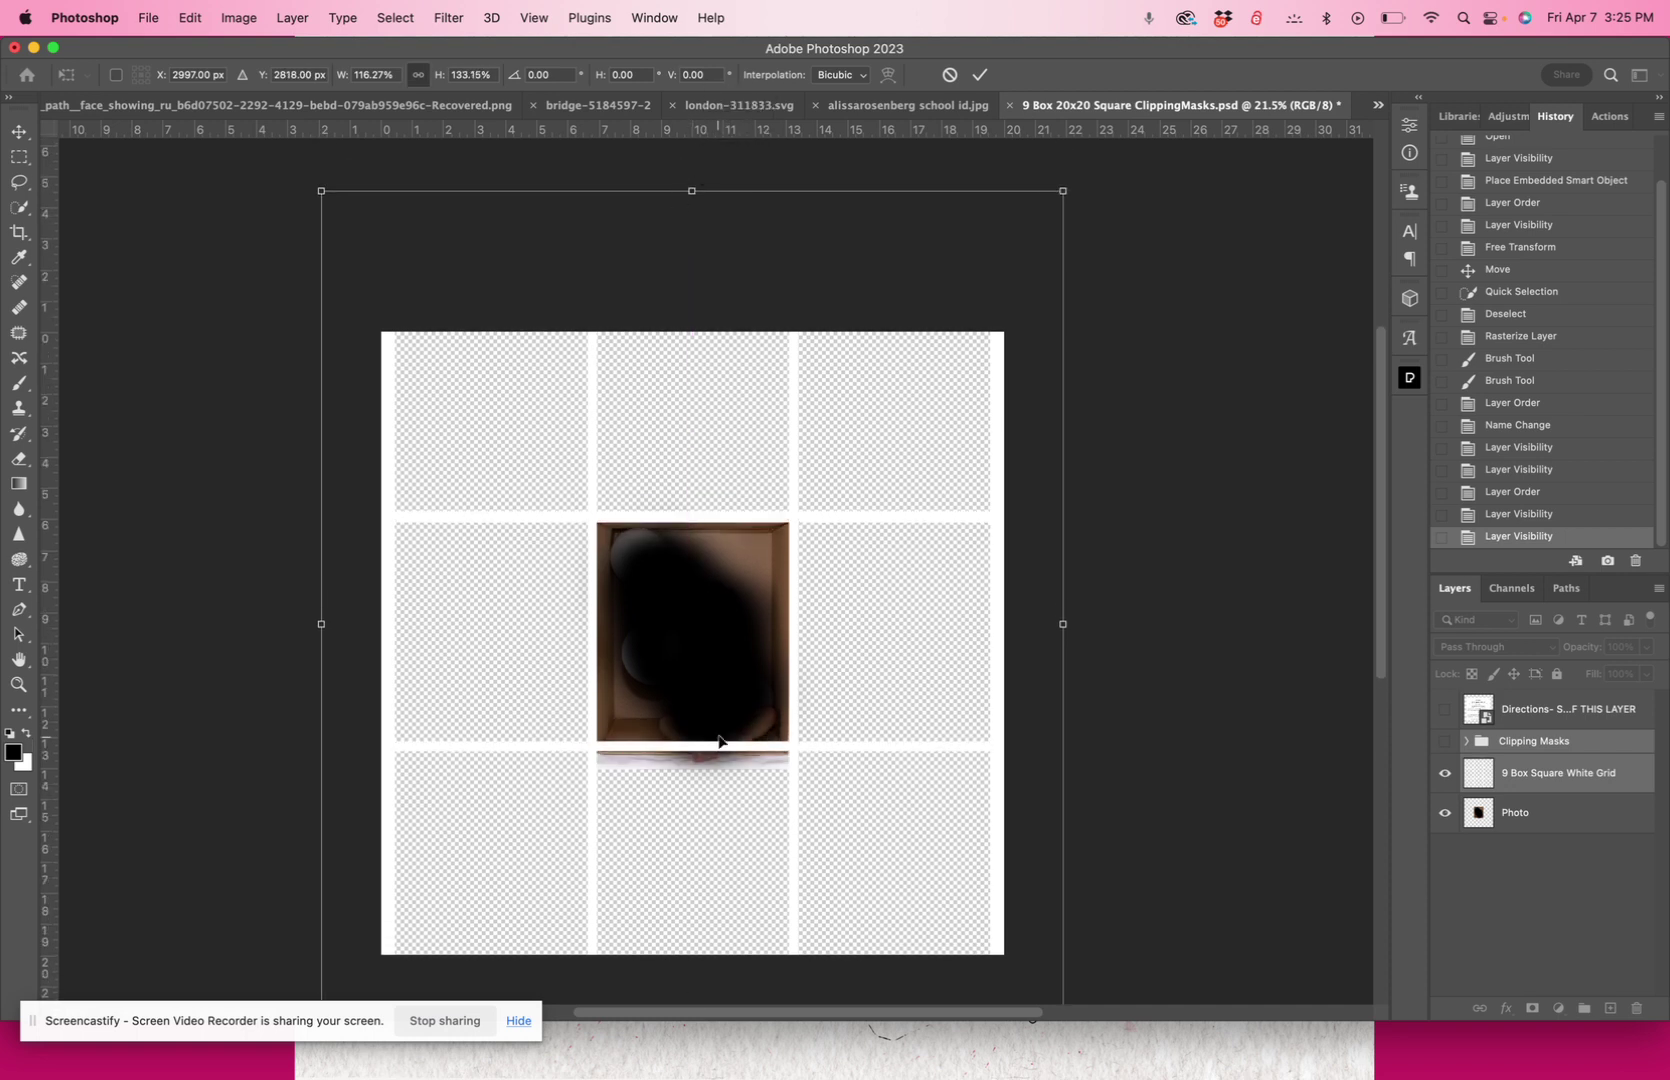
{"action": "scroll", "coordinate": [718, 740], "scroll_direction": "down", "scroll_amount": 3}
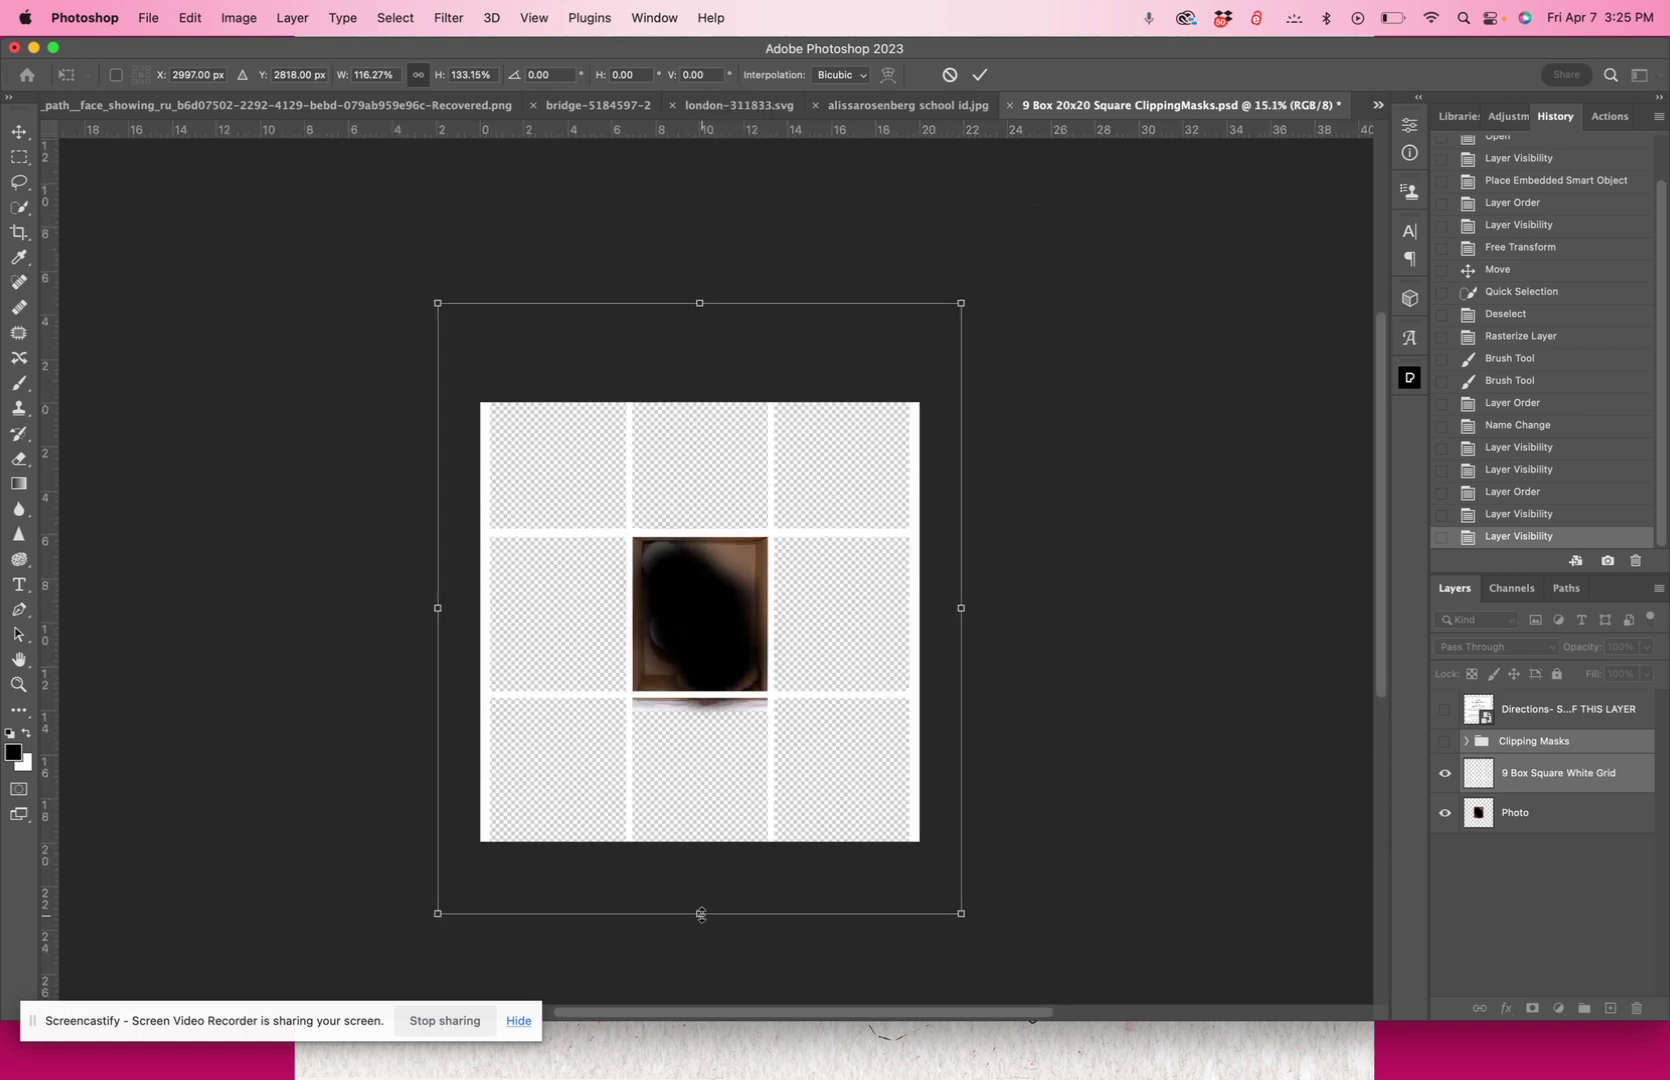
{"action": "left_click_drag", "start_coordinate": [700, 913], "coordinate": [700, 934]}
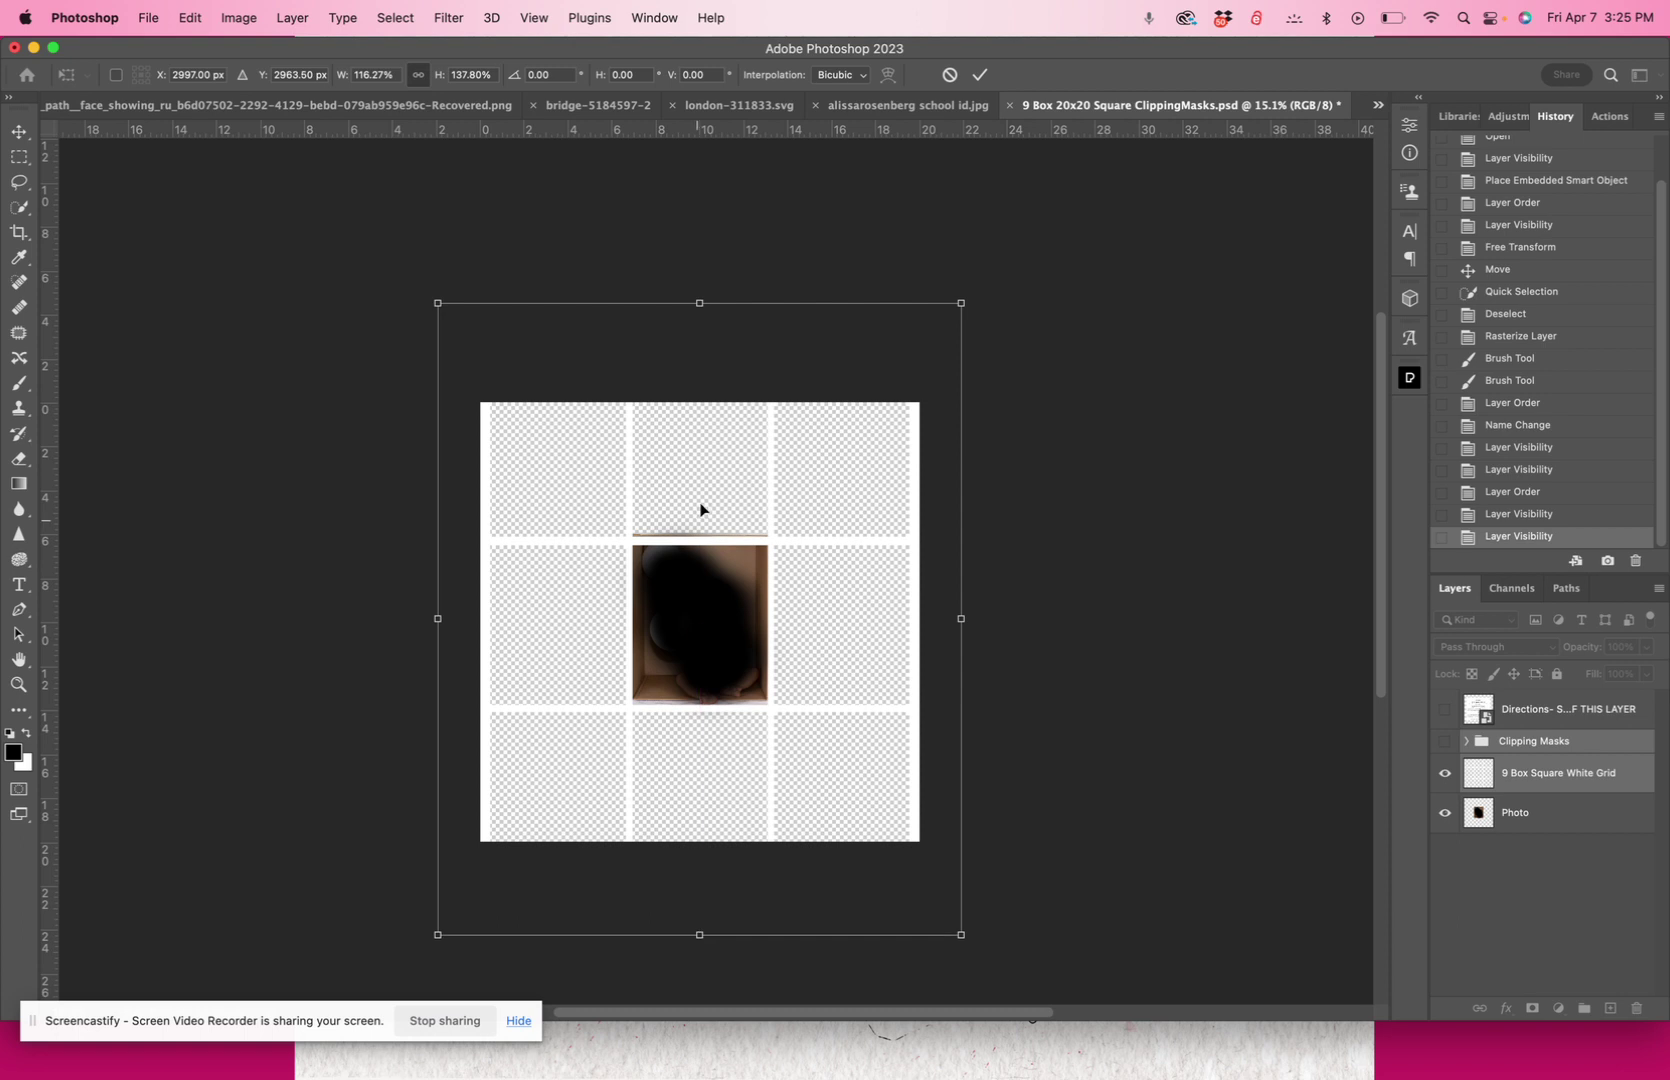
{"action": "left_click_drag", "start_coordinate": [701, 302], "coordinate": [701, 292]}
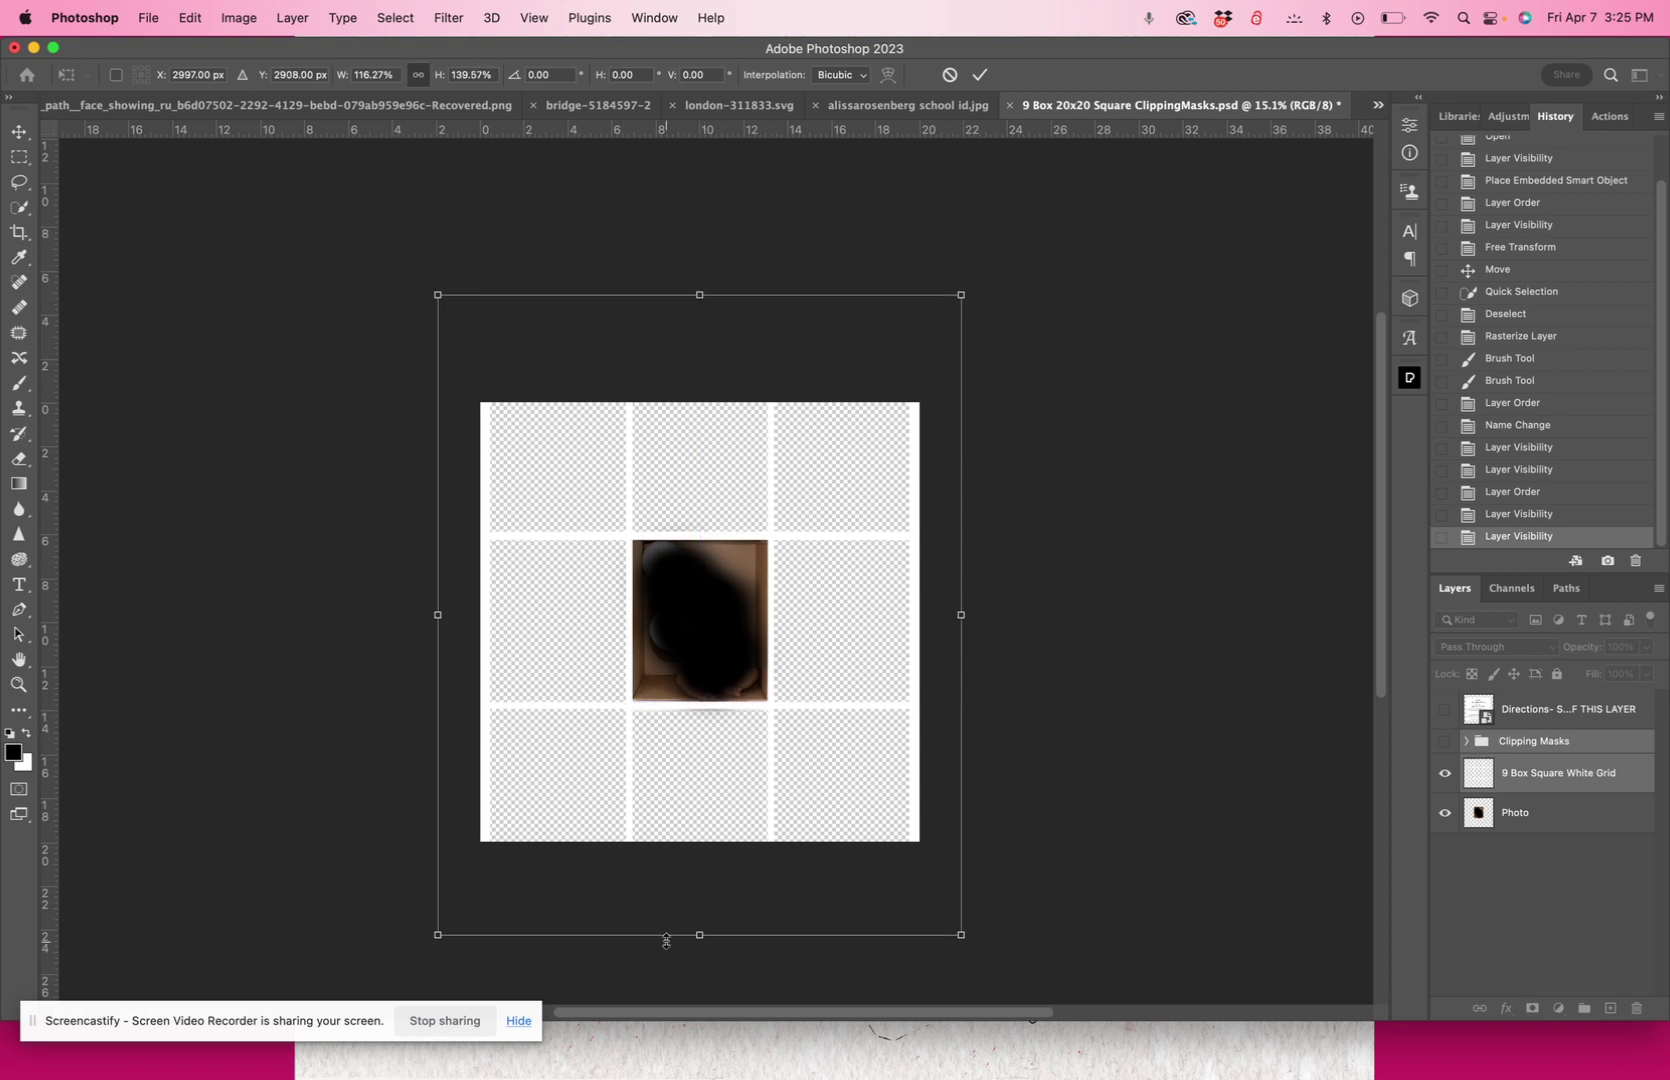
Fine-tune the height of the grid and masks to 140.72% around the cardboard box and apply the transformation
{"action": "left_click_drag", "start_coordinate": [699, 936], "coordinate": [701, 932]}
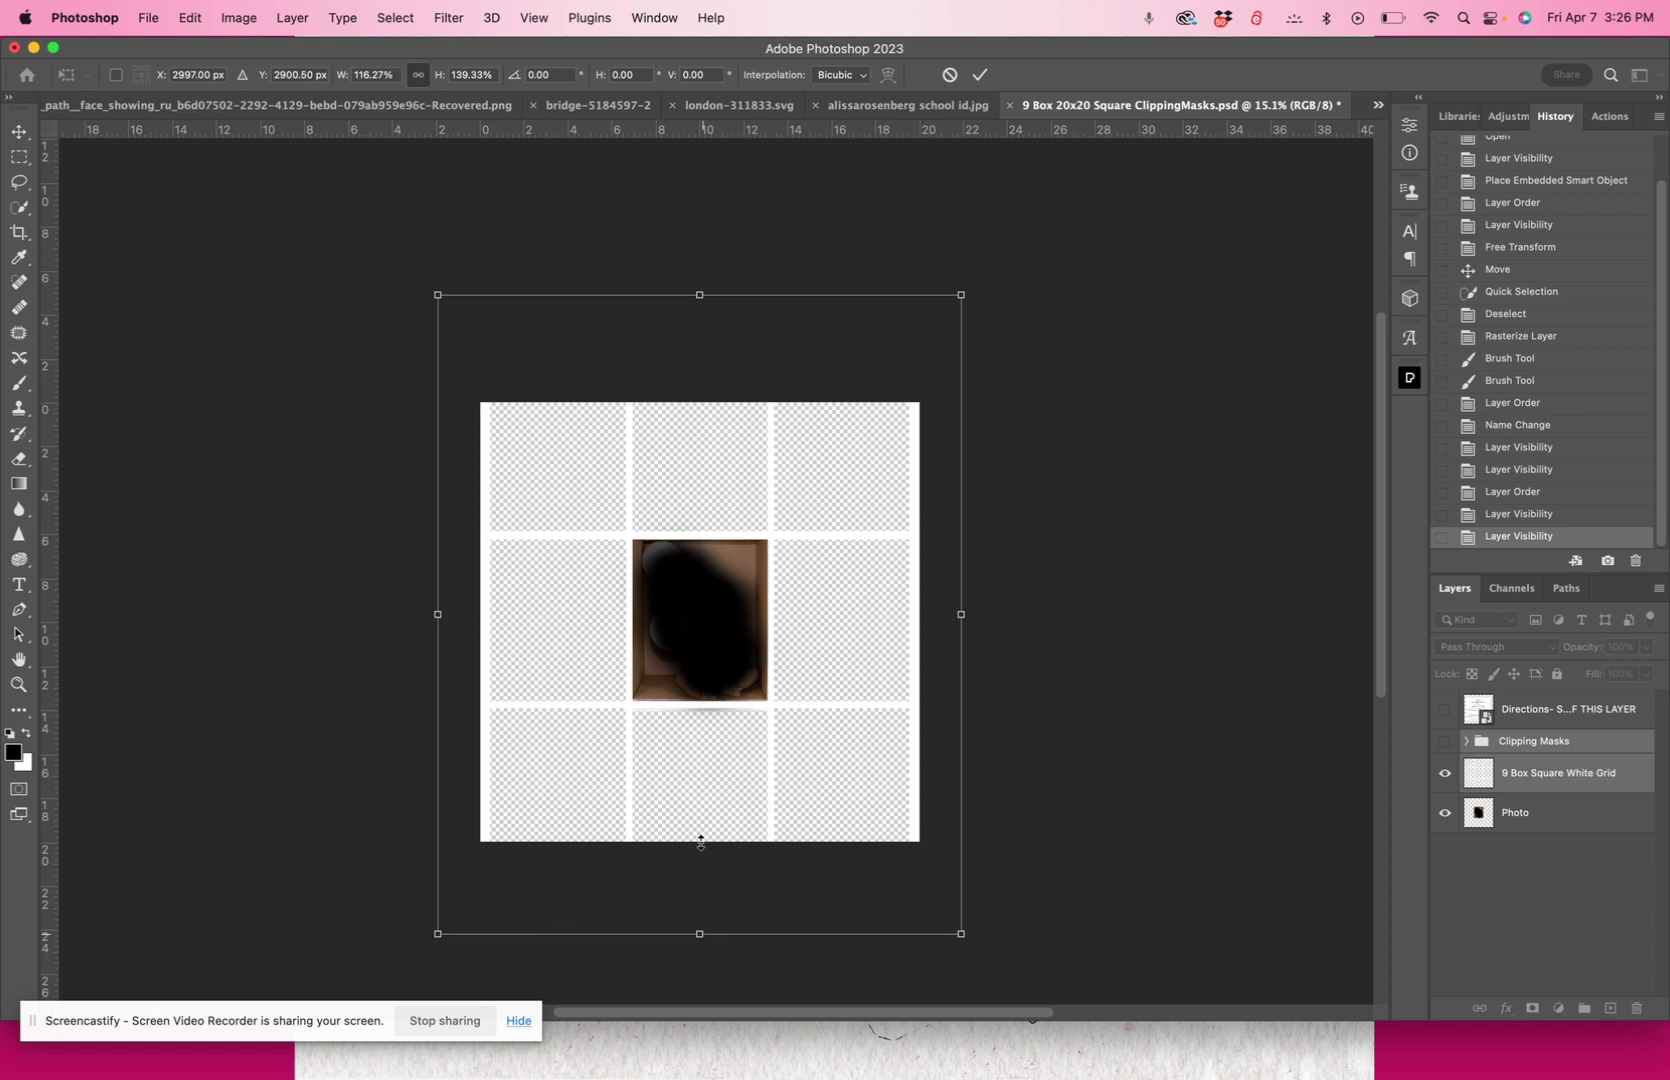
{"action": "left_click_drag", "start_coordinate": [699, 293], "coordinate": [698, 286]}
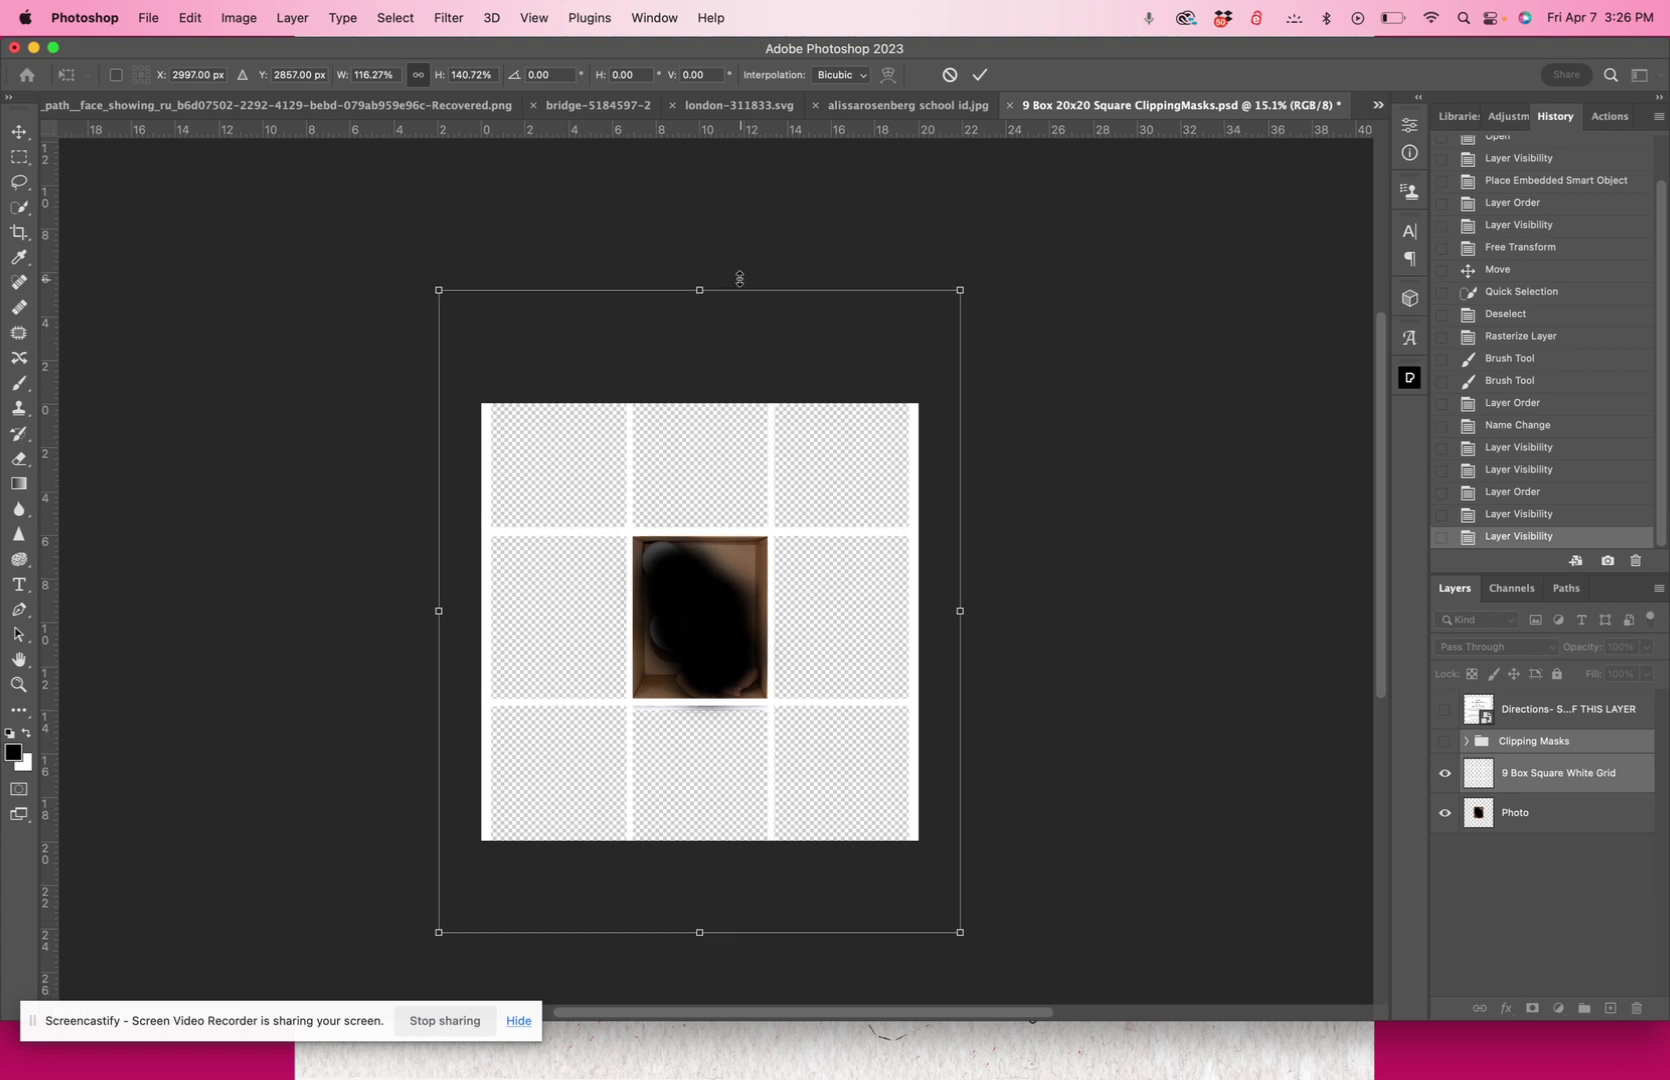
{"action": "key", "text": "super+minus"}
{"action": "key", "text": "super+plus"}
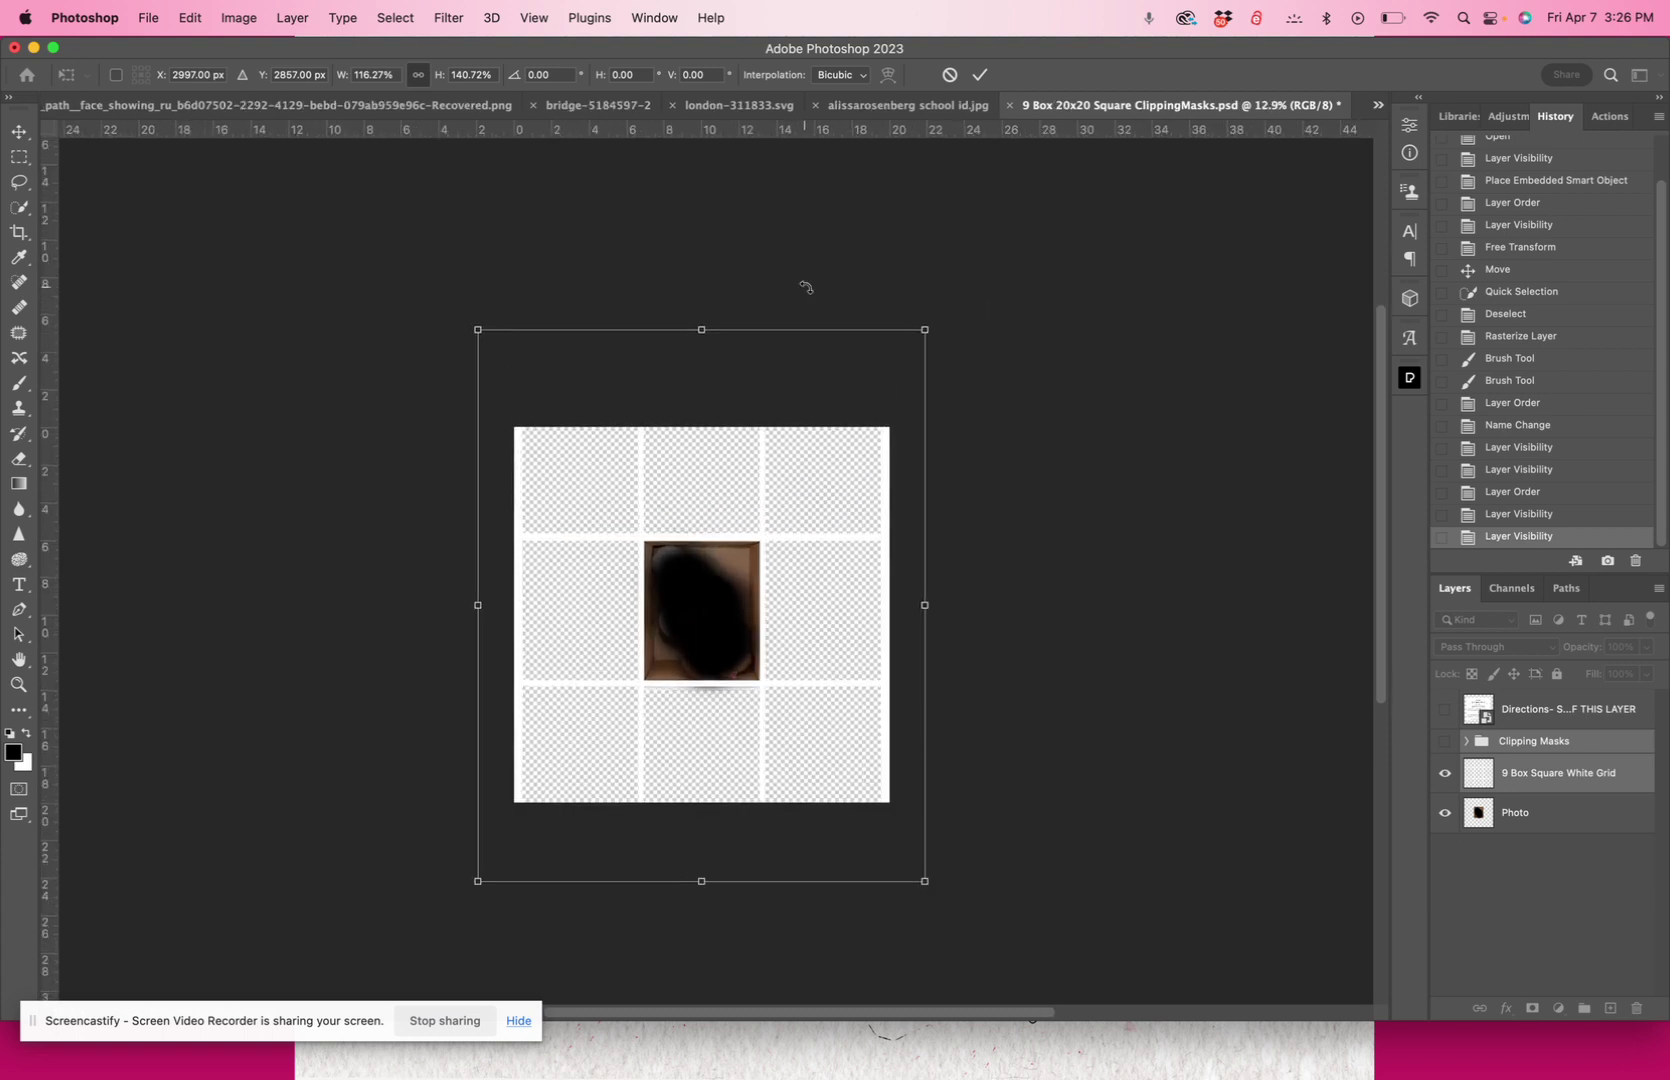
{"action": "key", "text": "super+plus"}
{"action": "key", "text": "super+plus"}
{"action": "key", "text": "super+plus"}
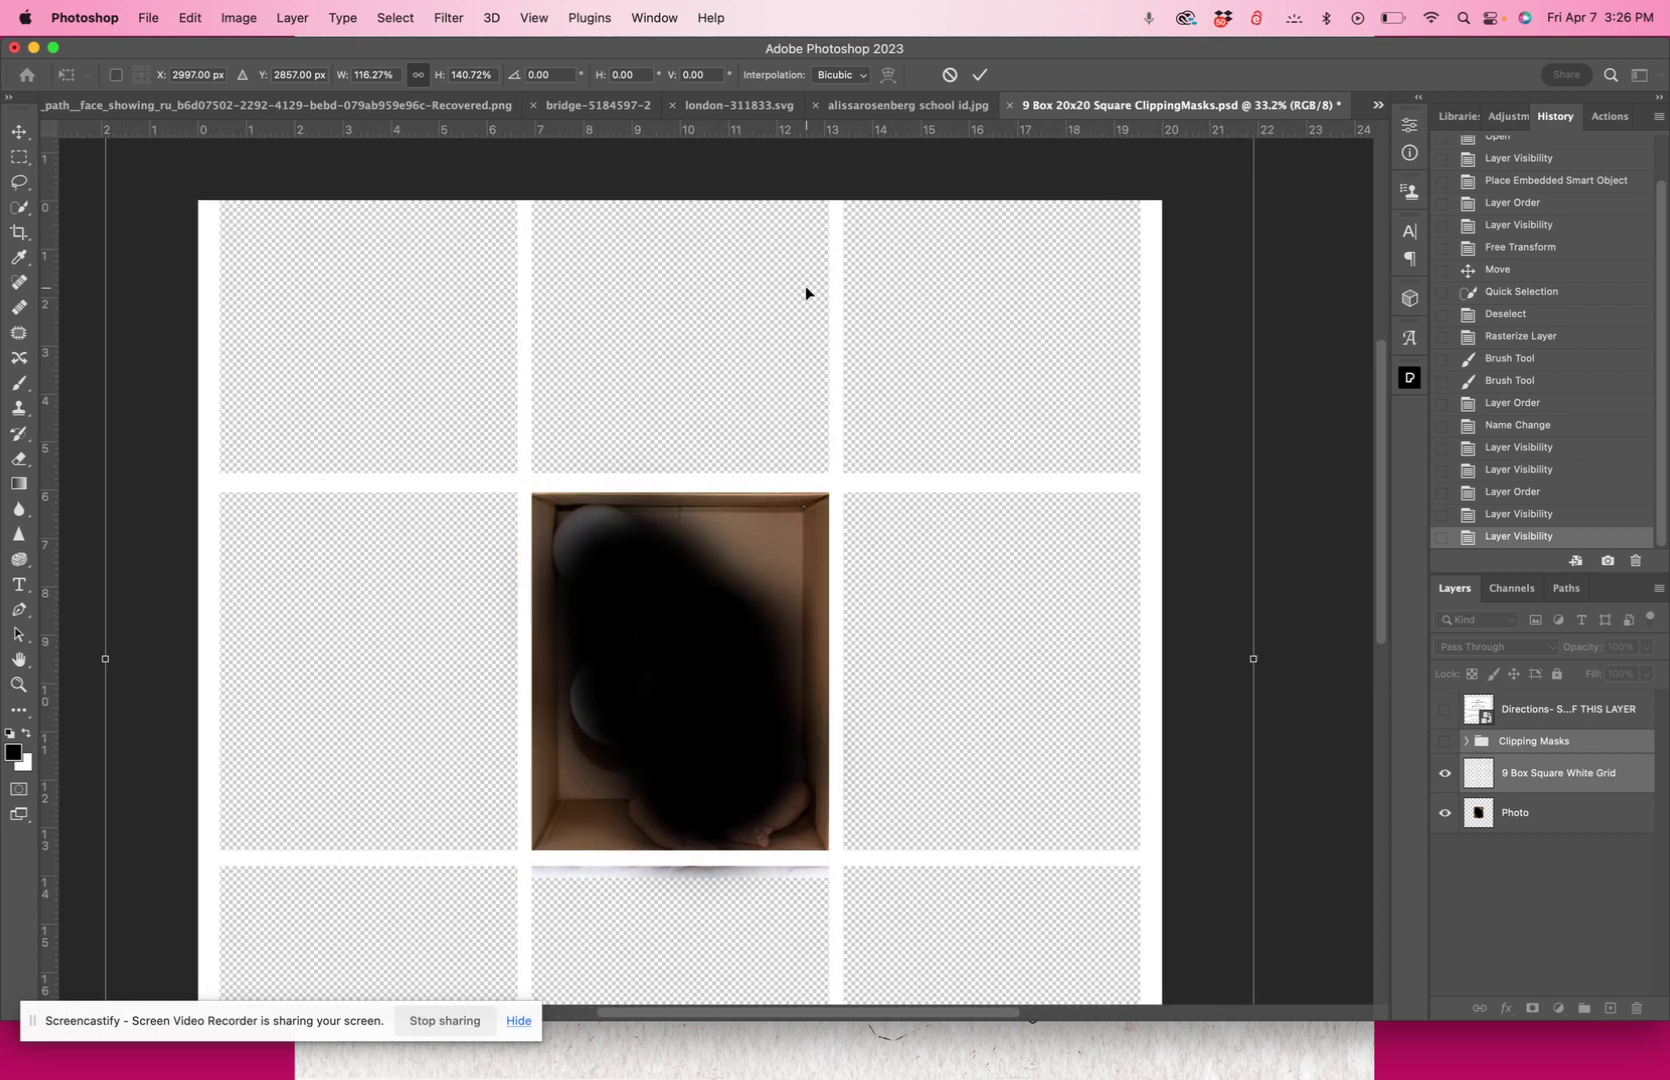
{"action": "left_click", "coordinate": [978, 77]}
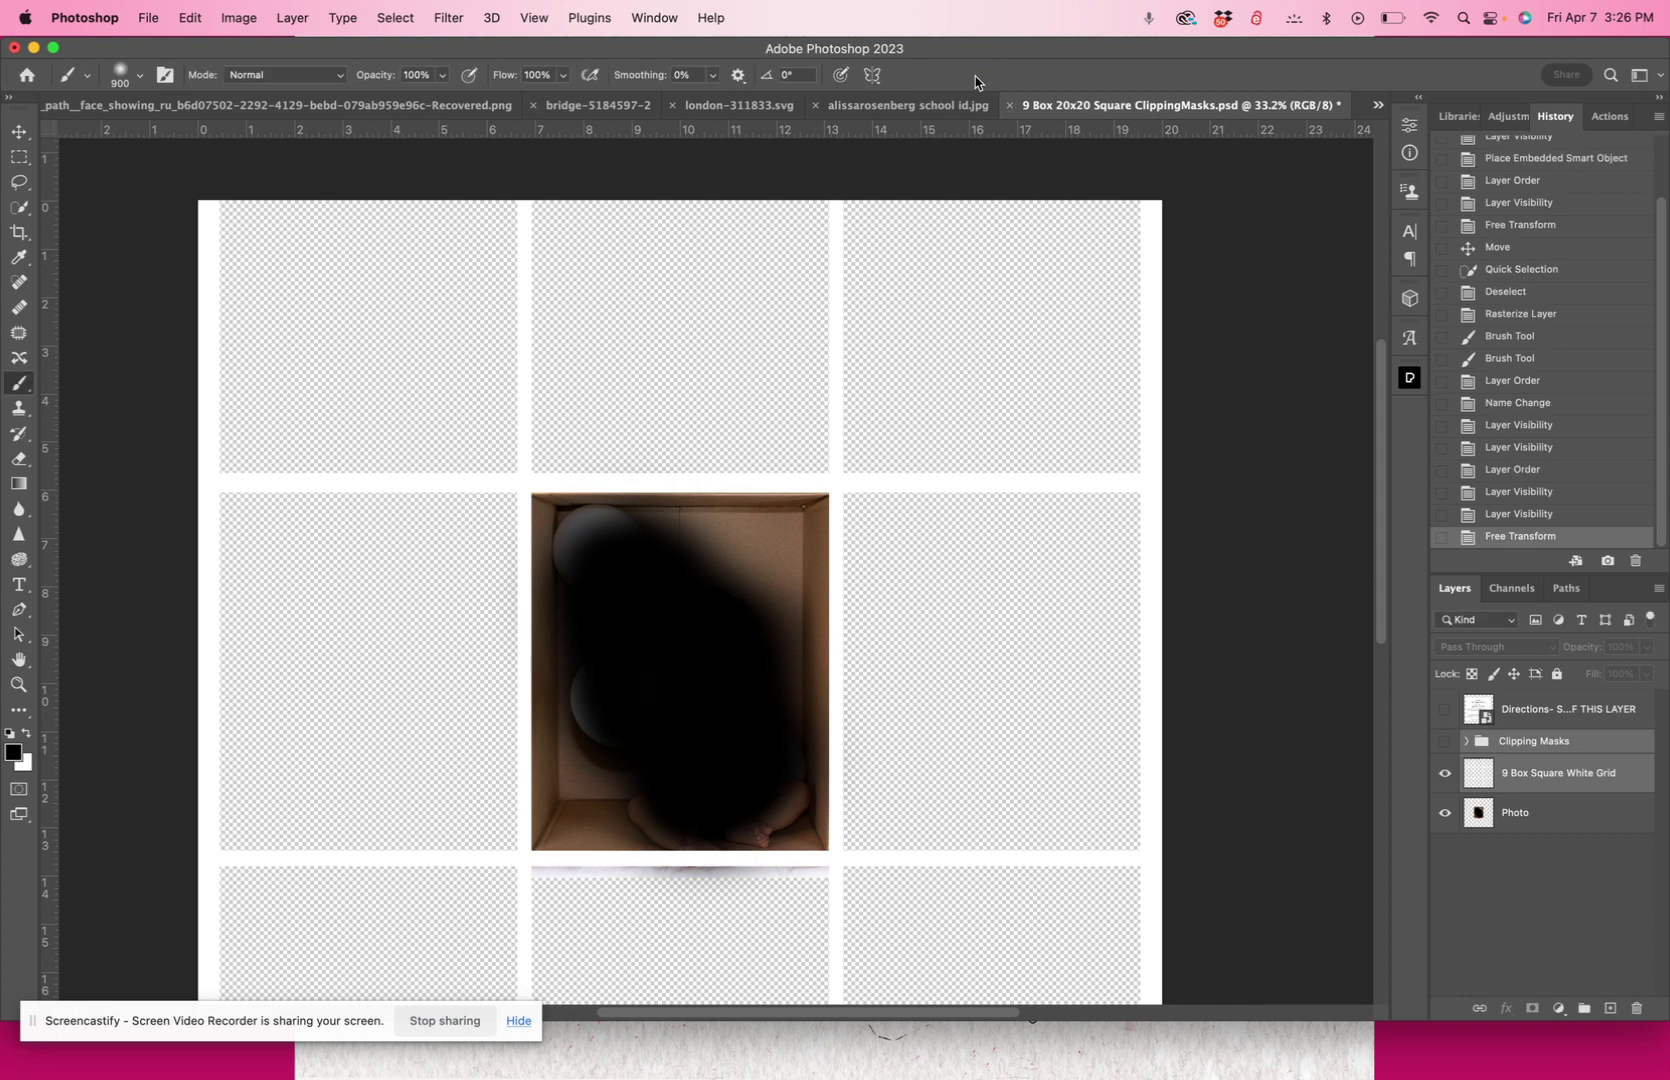
Free-transform the grid and masks again, shrinking them proportionally to about 68% so their full height fits the canvas
{"action": "key", "text": "super+minus"}
{"action": "key", "text": "super+minus"}
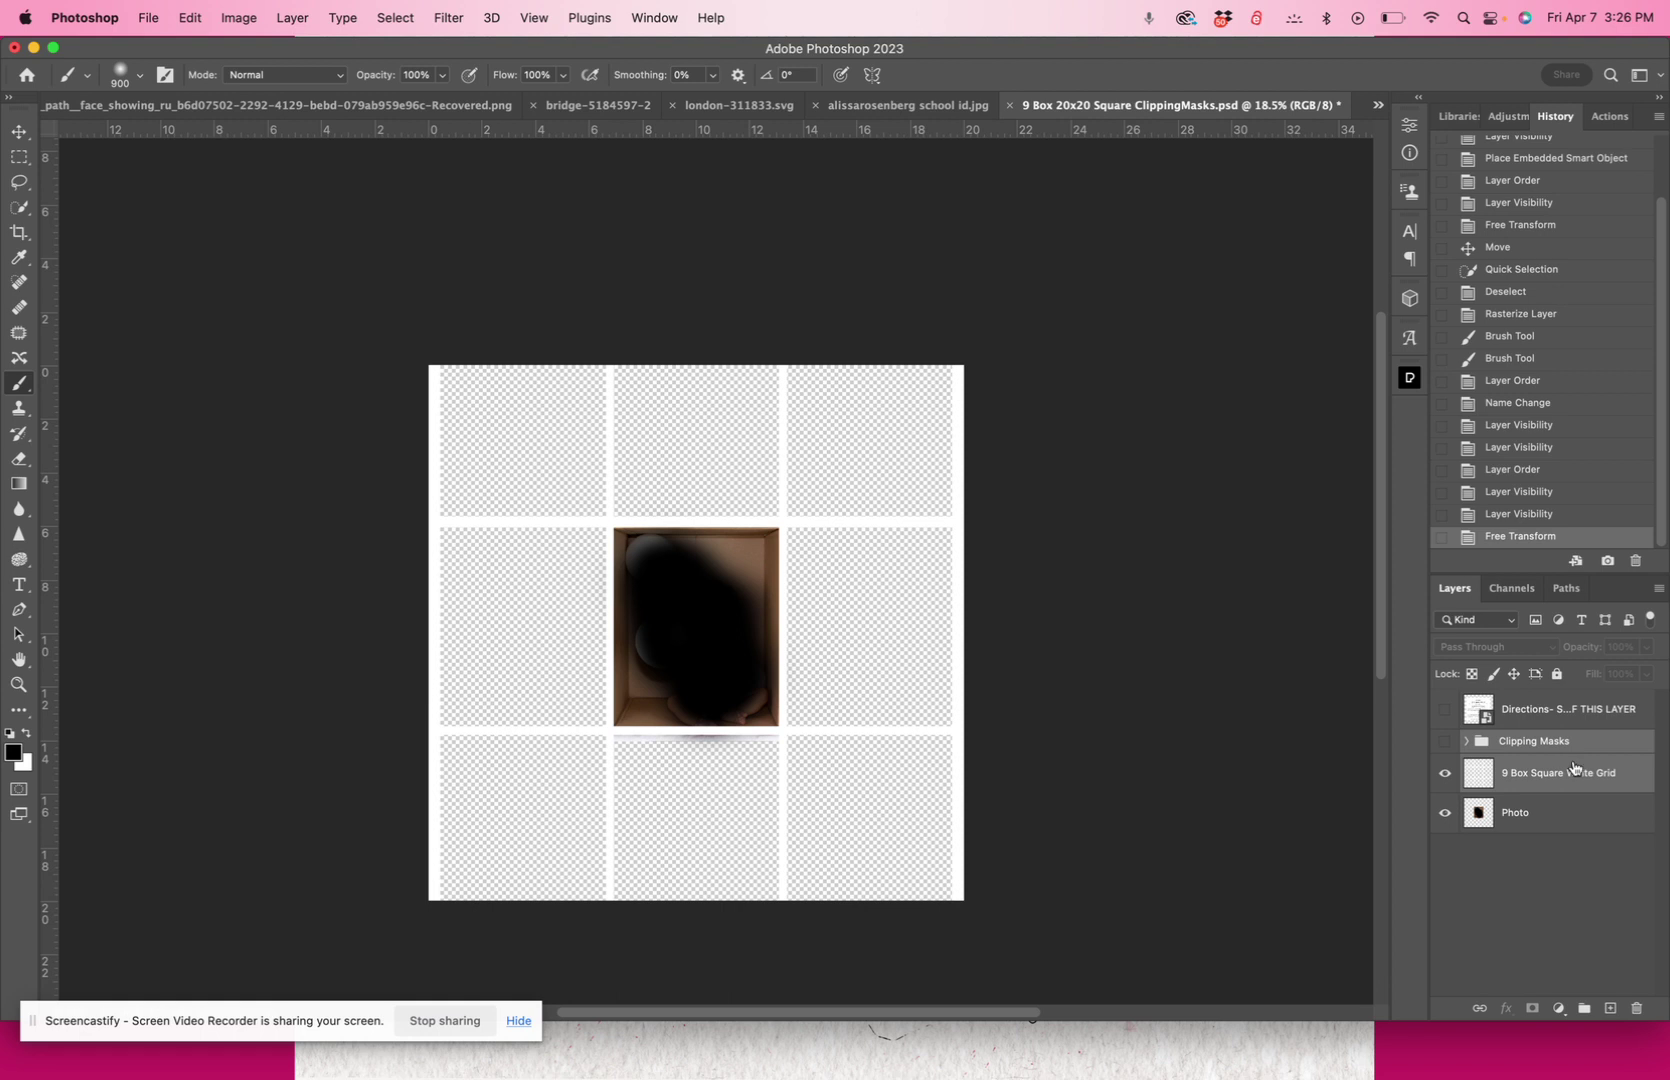
{"action": "key", "text": "super+t"}
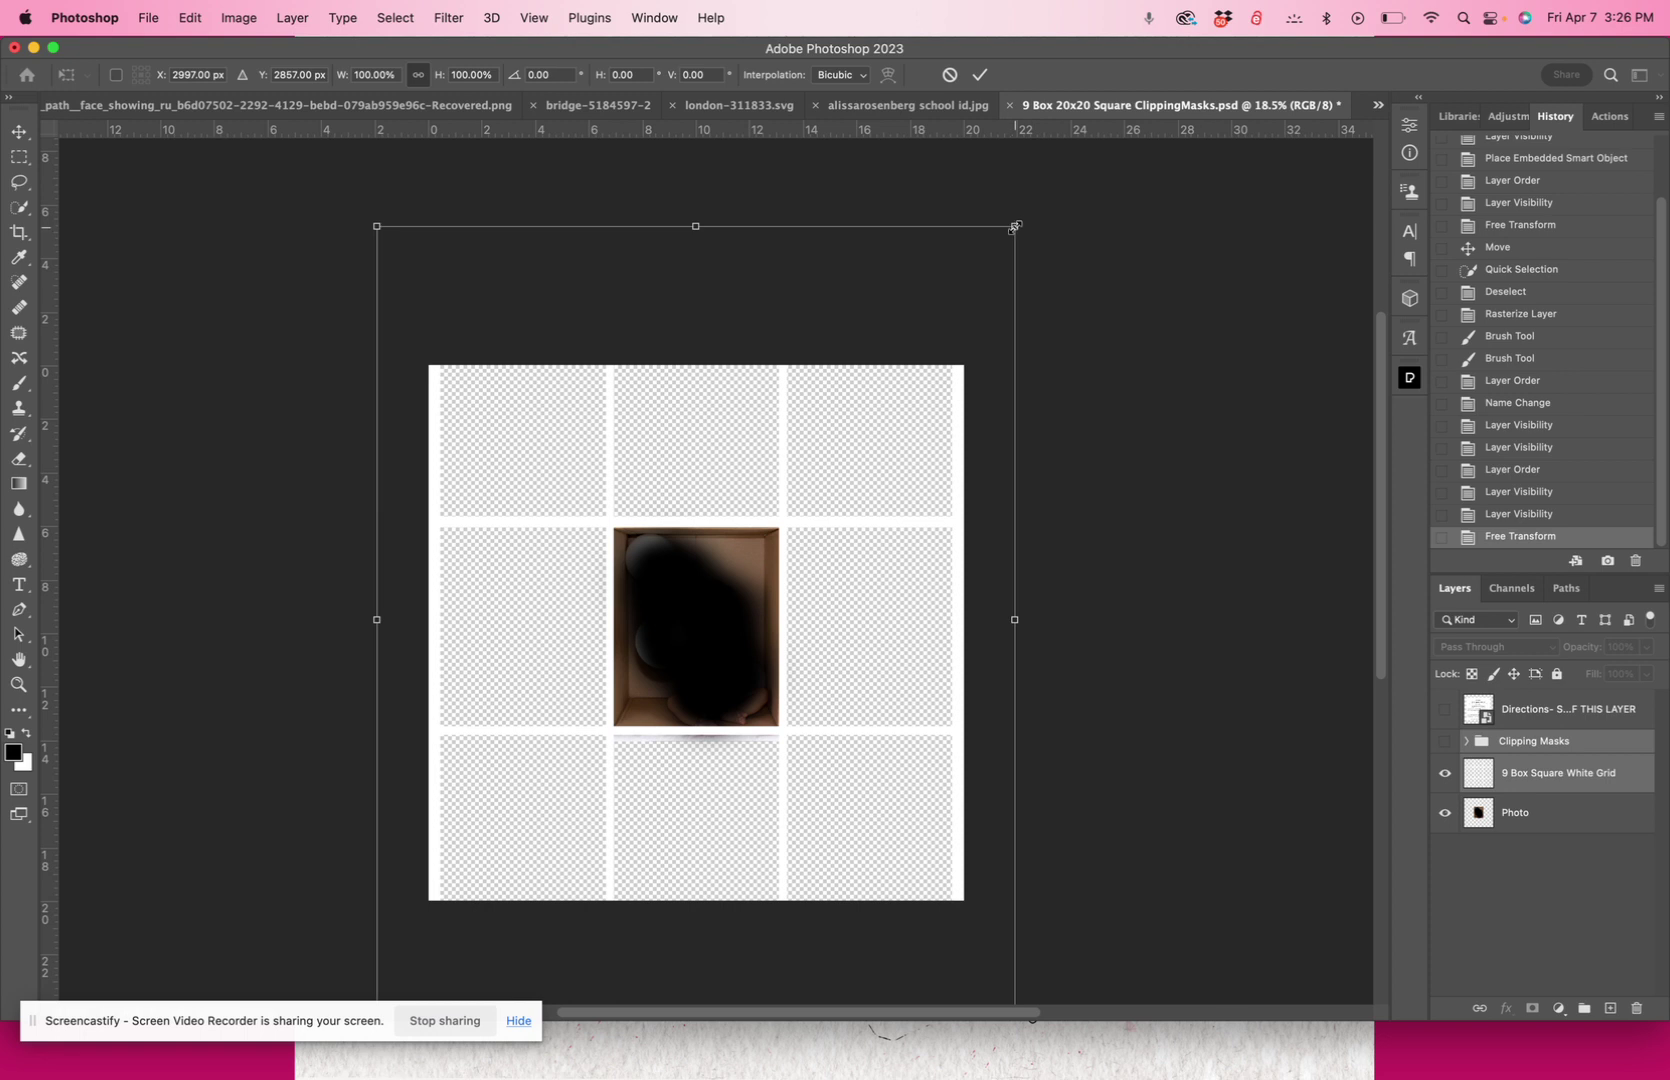
{"action": "left_click_drag", "start_coordinate": [1014, 226], "coordinate": [901, 366]}
{"action": "scroll", "coordinate": [559, 697], "scroll_direction": "down", "scroll_amount": 3}
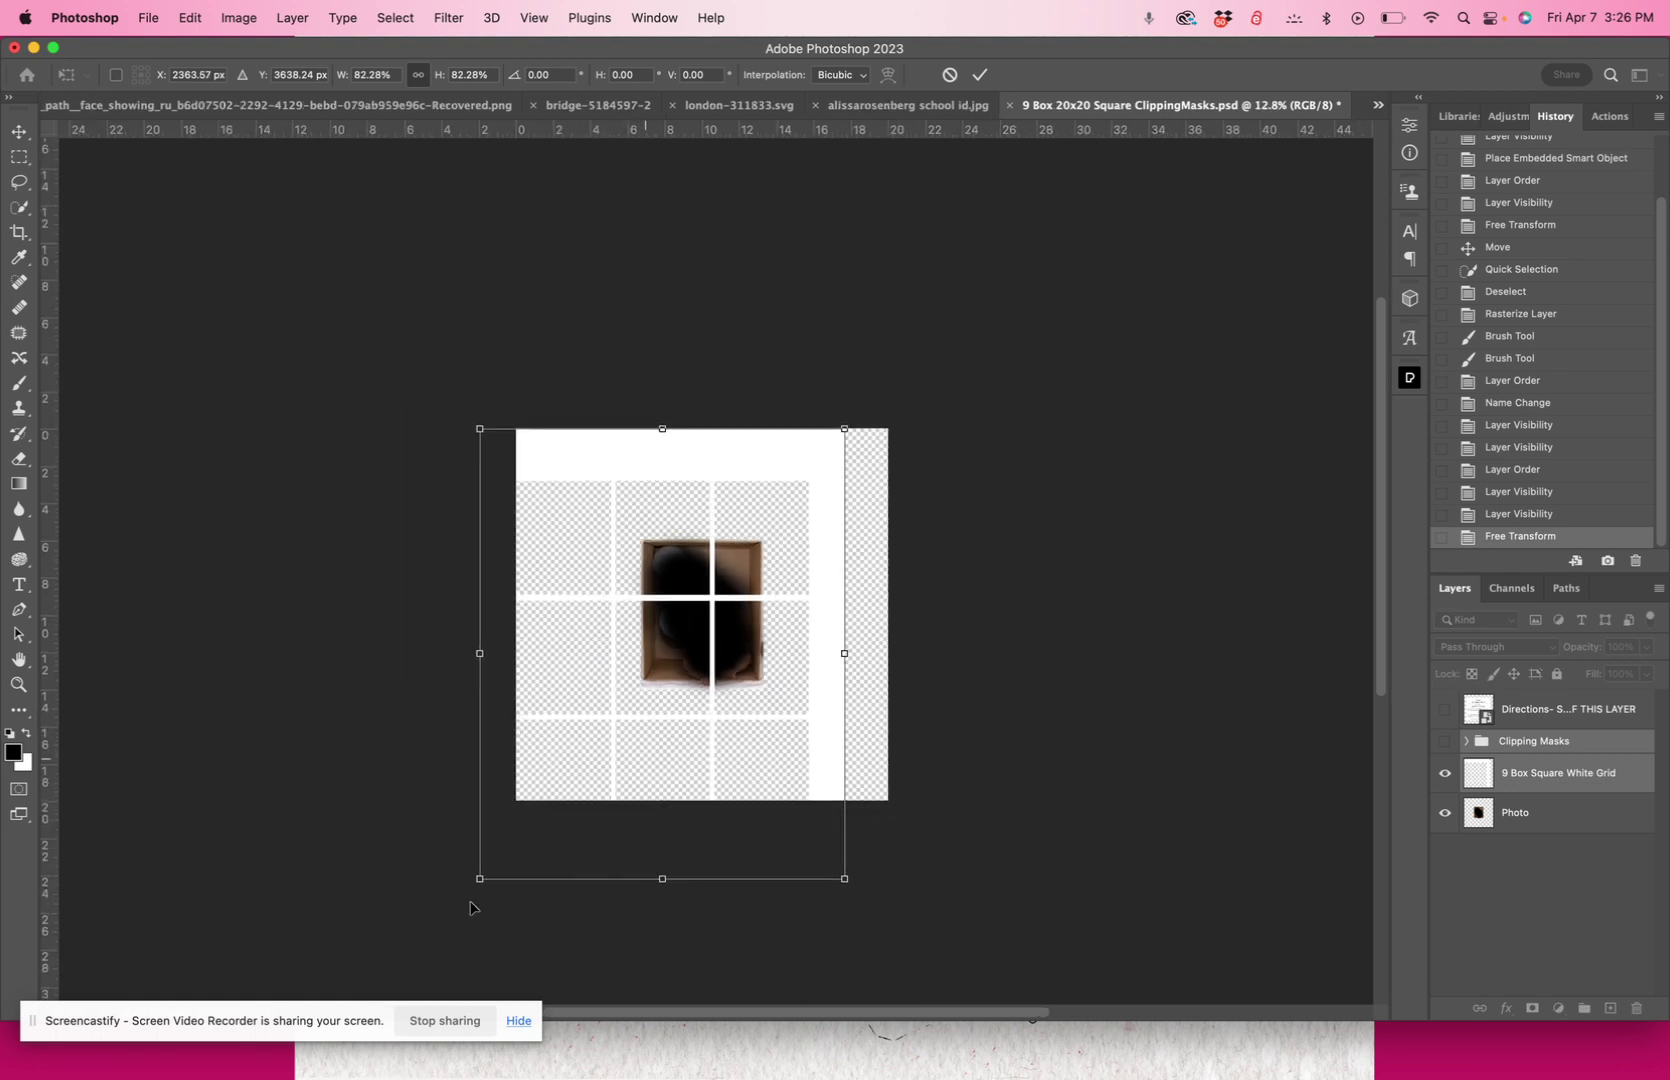
{"action": "left_click_drag", "start_coordinate": [479, 874], "coordinate": [556, 820]}
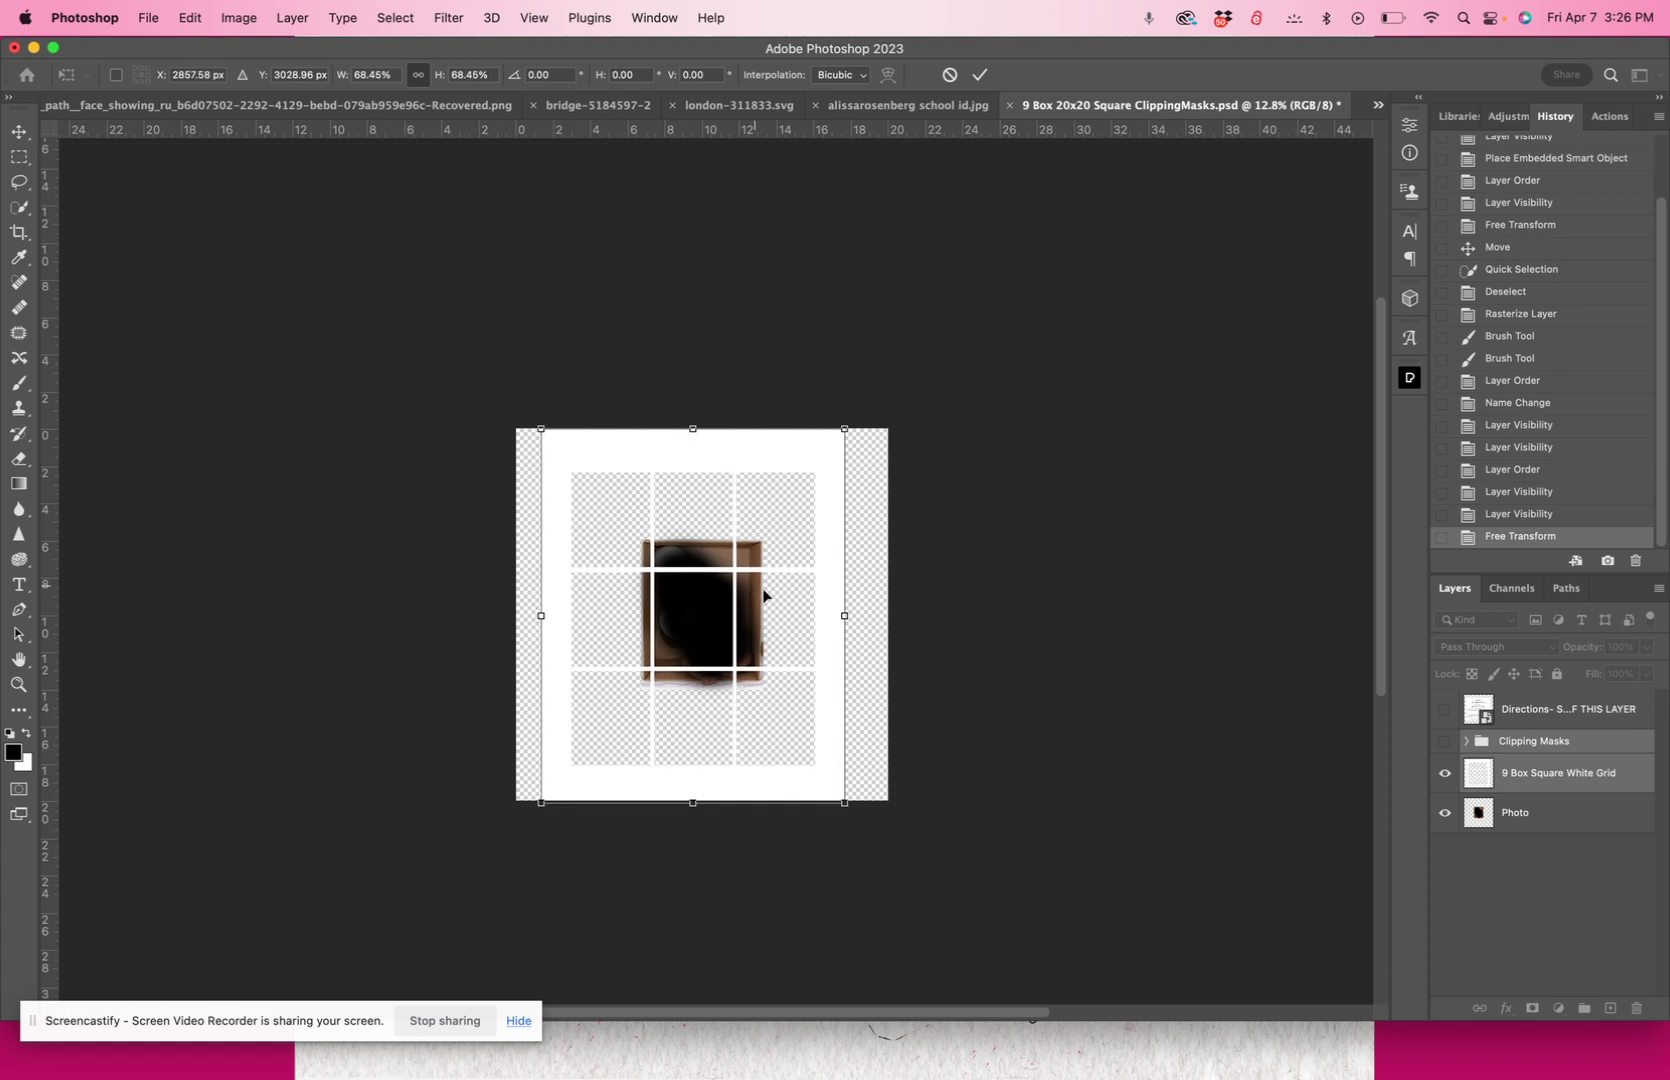
{"action": "scroll", "coordinate": [815, 552], "scroll_direction": "up", "scroll_amount": 5}
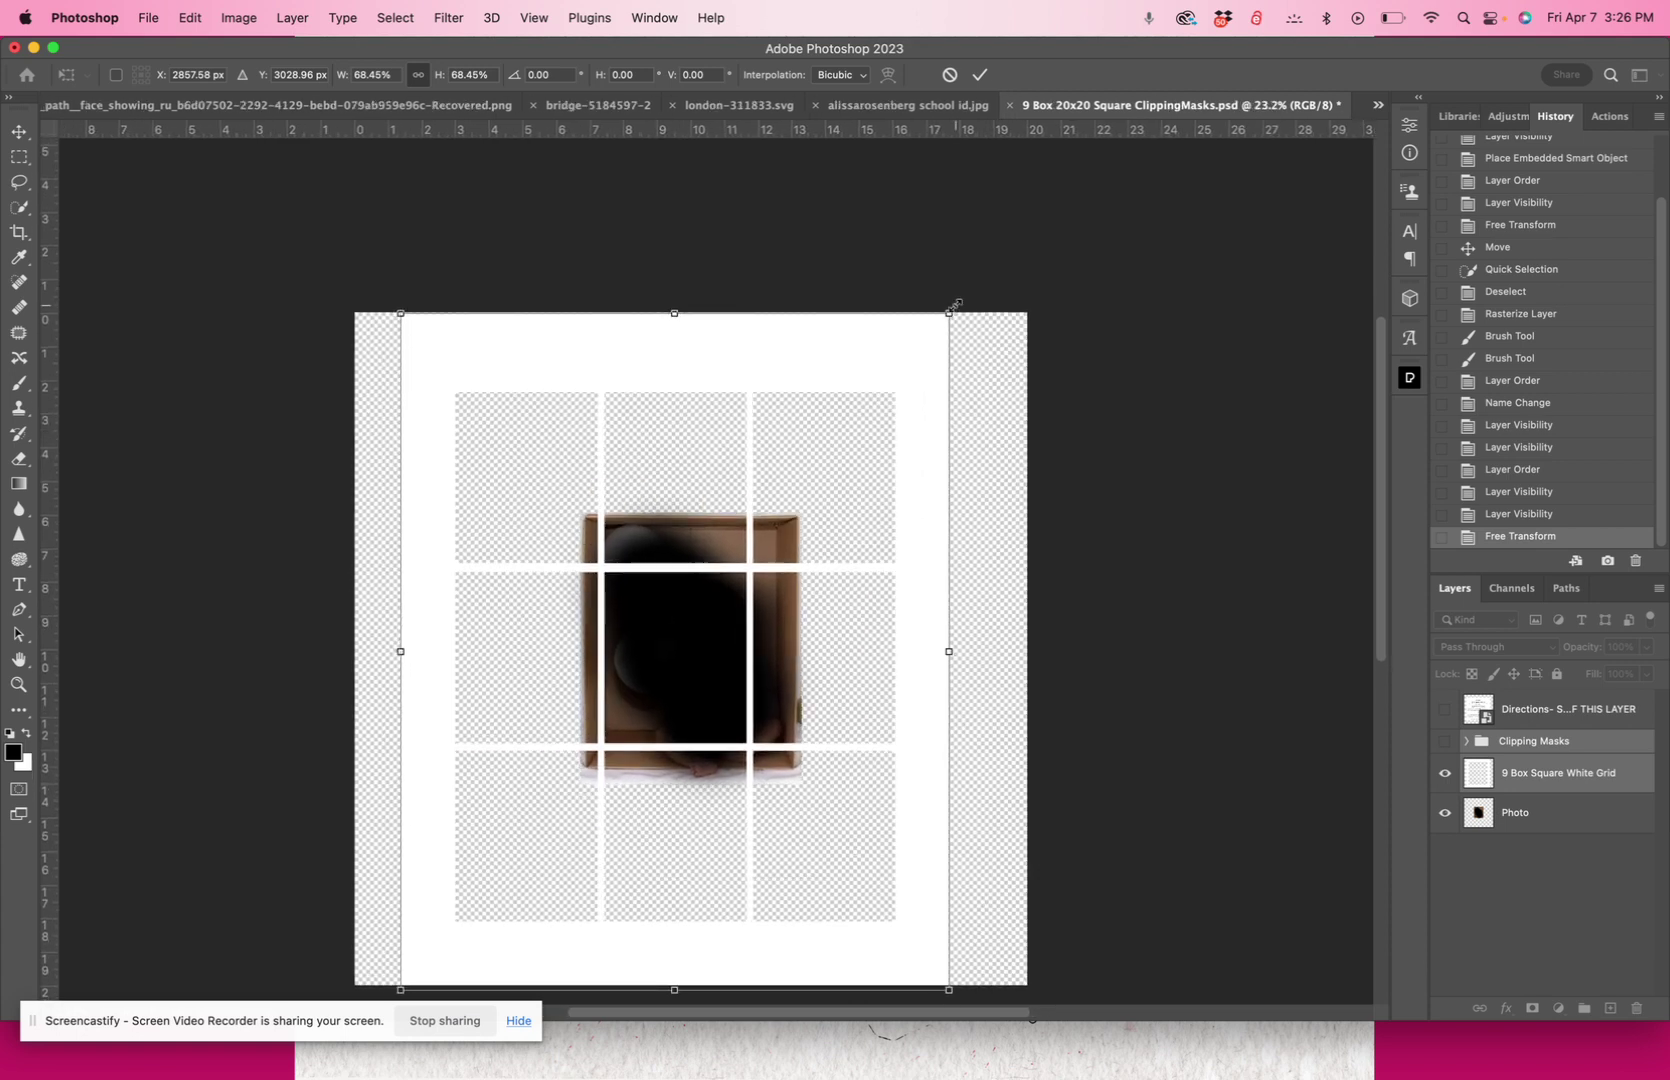
{"action": "left_click_drag", "start_coordinate": [949, 315], "coordinate": [951, 311]}
{"action": "scroll", "coordinate": [988, 584], "scroll_direction": "down", "scroll_amount": 2}
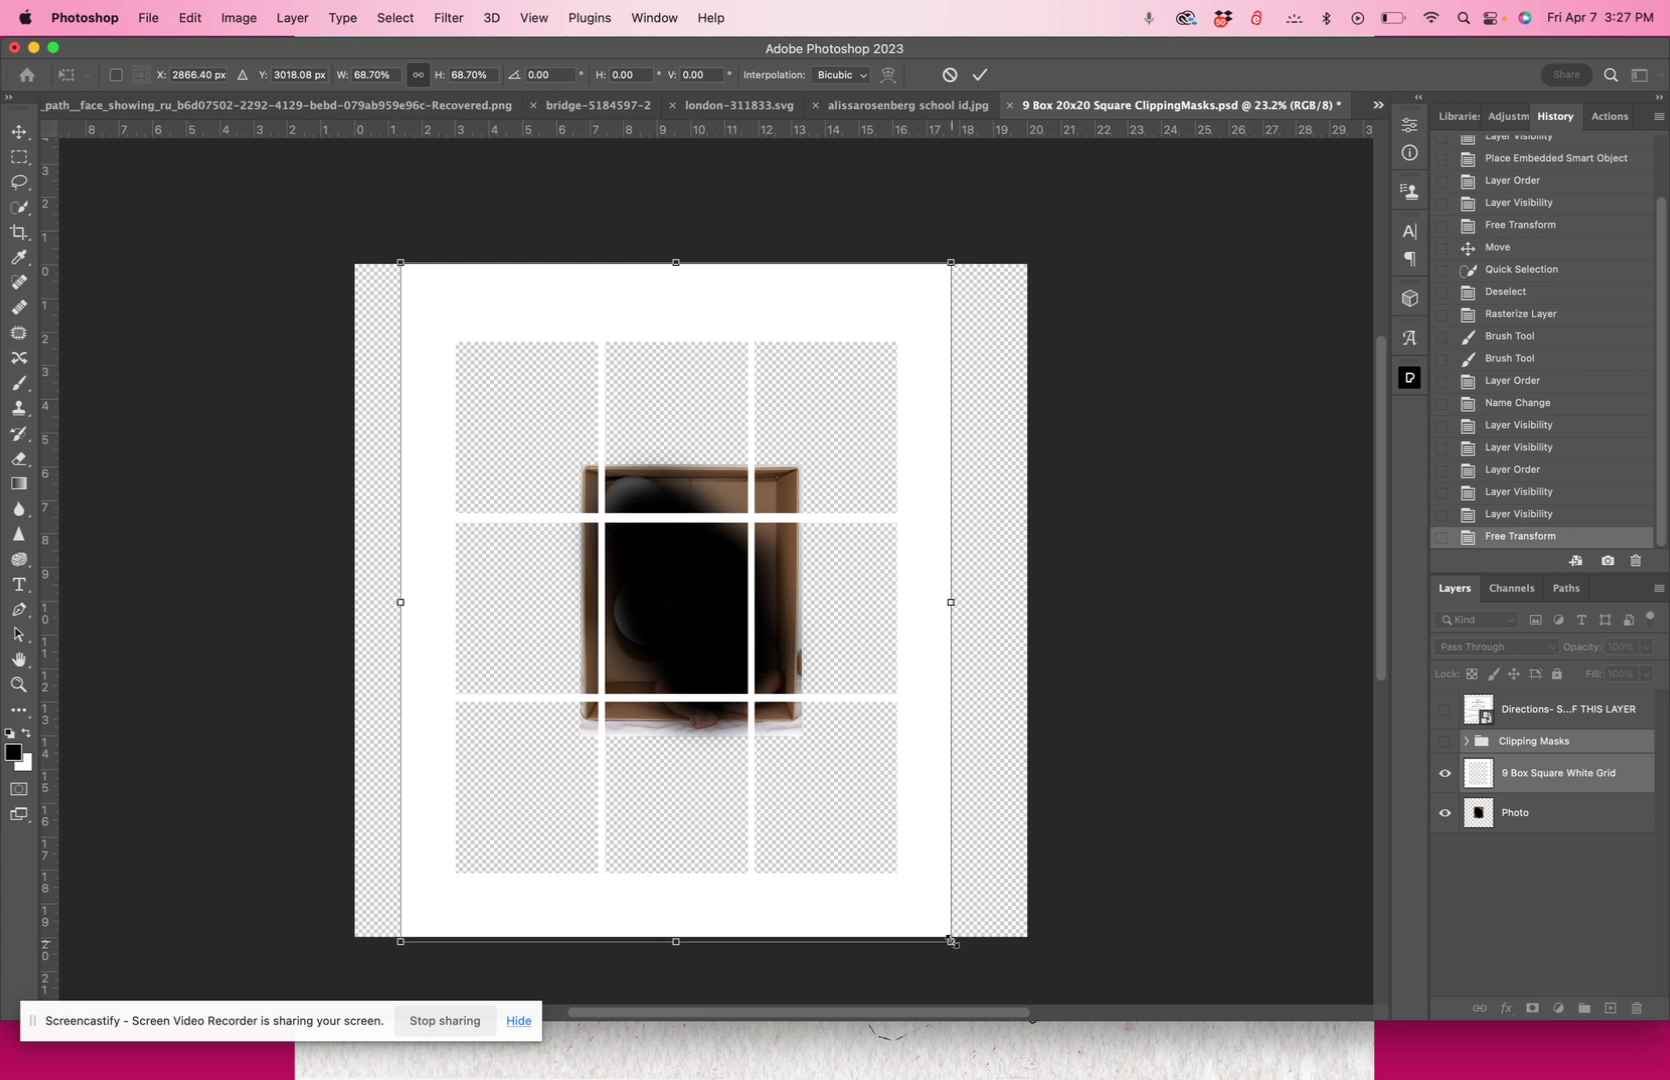
{"action": "left_click_drag", "start_coordinate": [951, 941], "coordinate": [946, 933]}
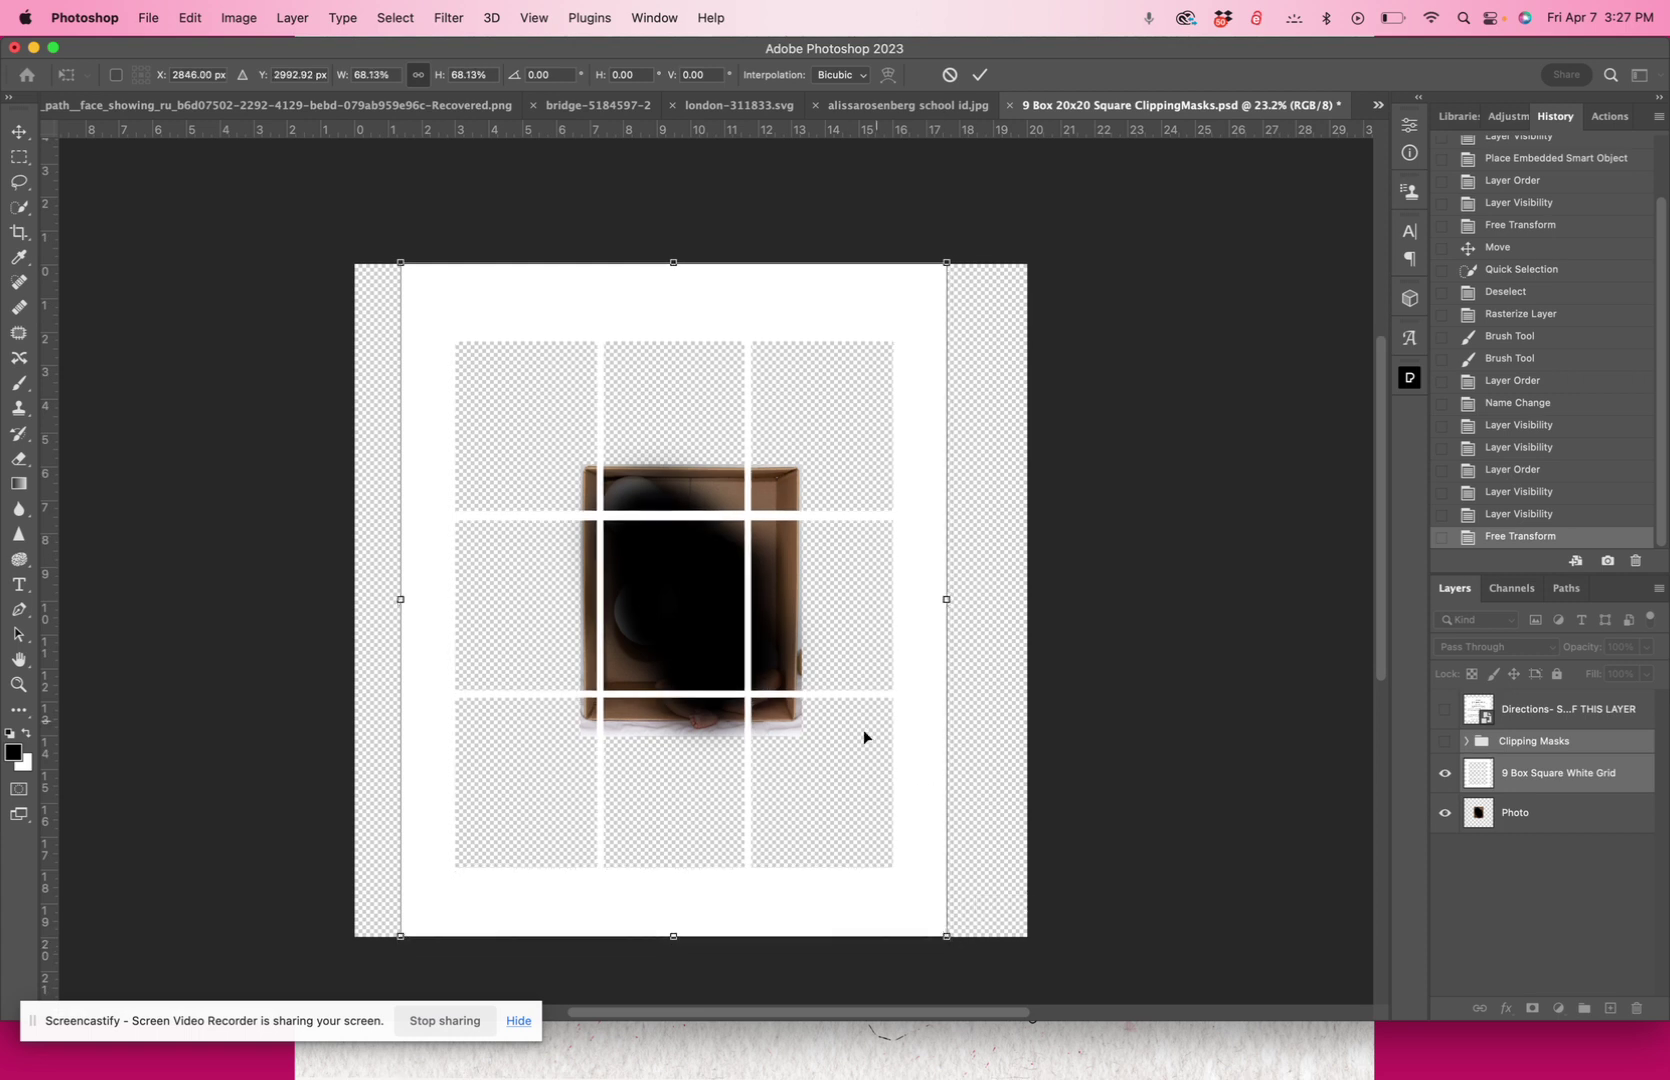
Center the reduced grid and masks on the canvas at about X 3000 px, Y 2981.5 px and apply the transformation
{"action": "left_click_drag", "start_coordinate": [848, 754], "coordinate": [860, 753]}
{"action": "key", "text": "shift+Up"}
{"action": "key", "text": "shift+Up"}
{"action": "key", "text": "shift+Up"}
{"action": "key", "text": "shift+Up"}
{"action": "key", "text": "shift+Up"}
{"action": "key", "text": "shift+Up"}
{"action": "key", "text": "shift+Up"}
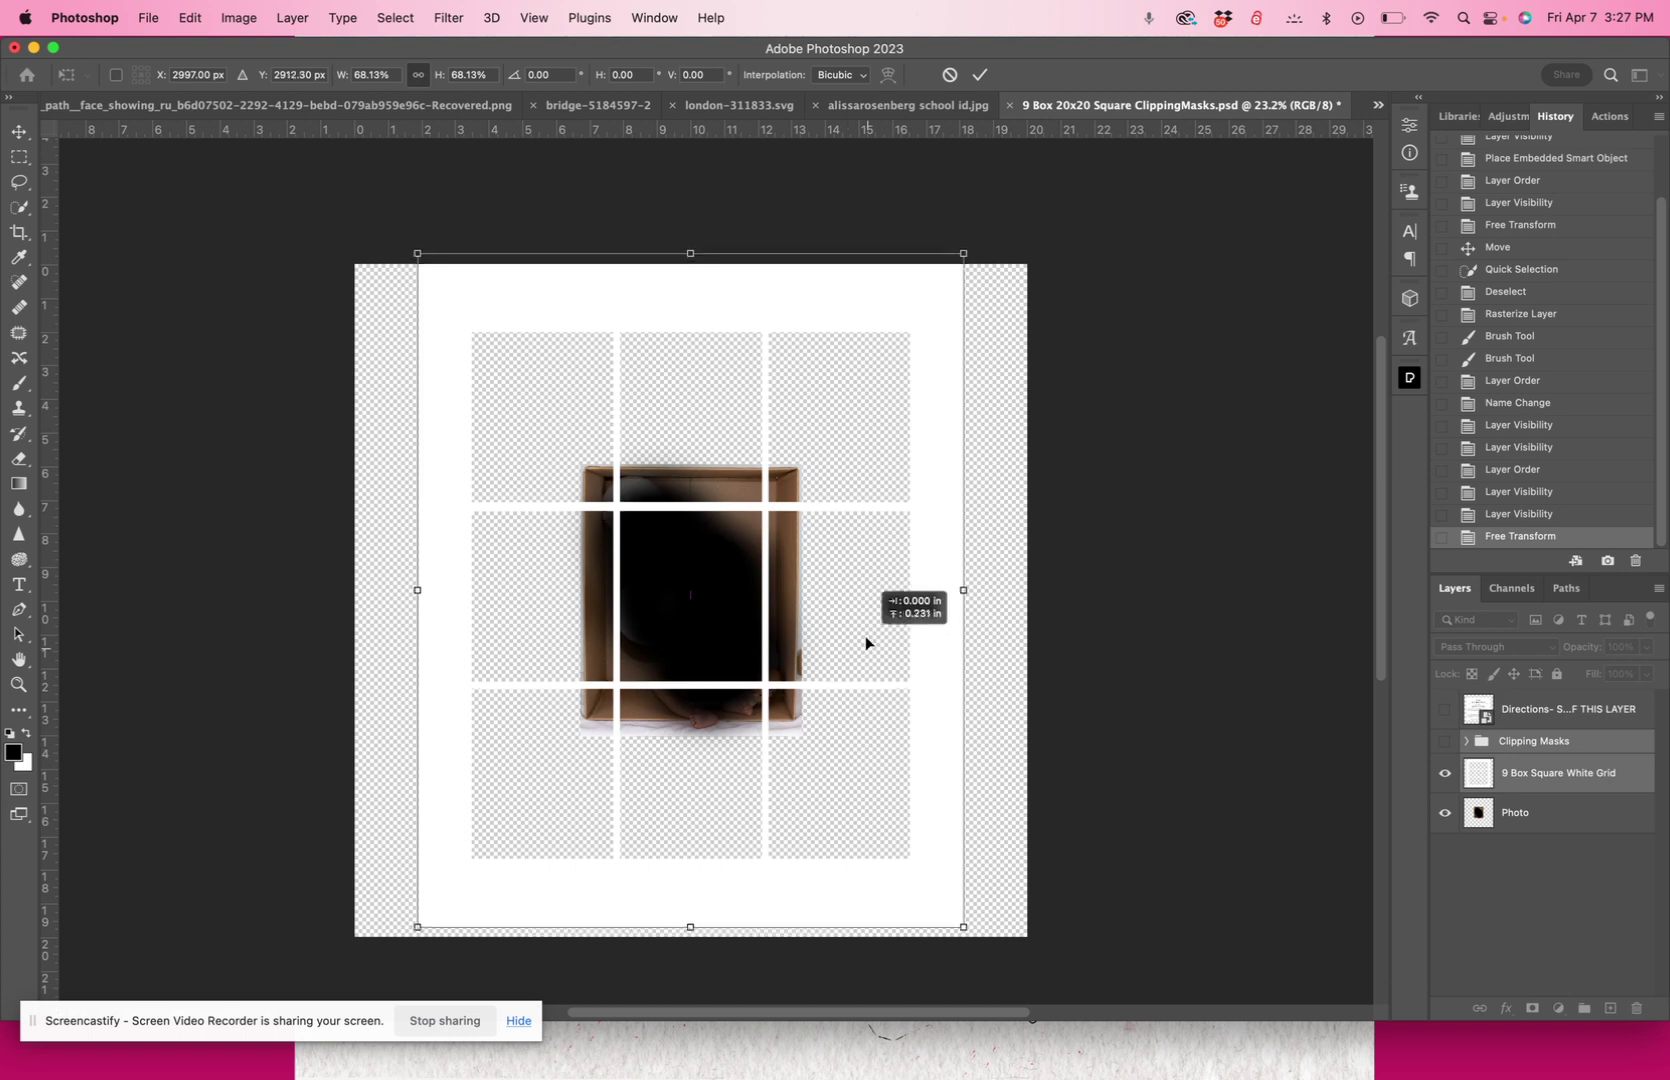
{"action": "left_click_drag", "start_coordinate": [858, 638], "coordinate": [860, 641]}
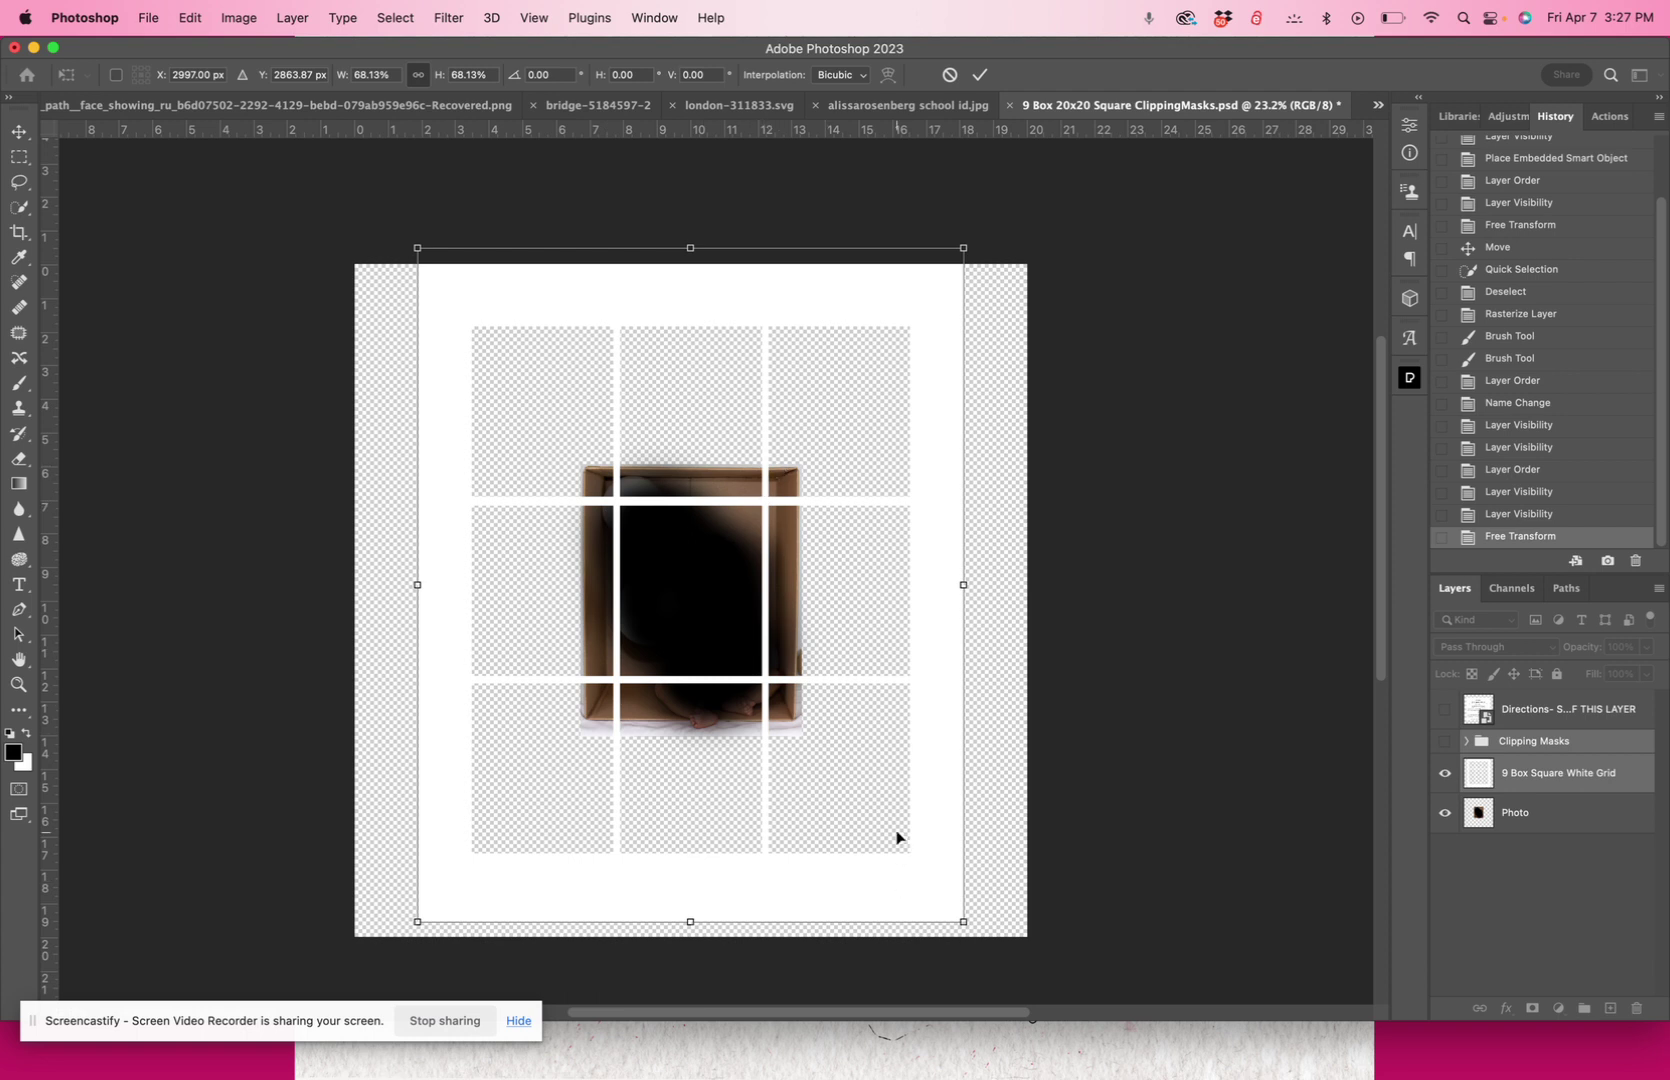
{"action": "left_click_drag", "start_coordinate": [896, 838], "coordinate": [898, 851]}
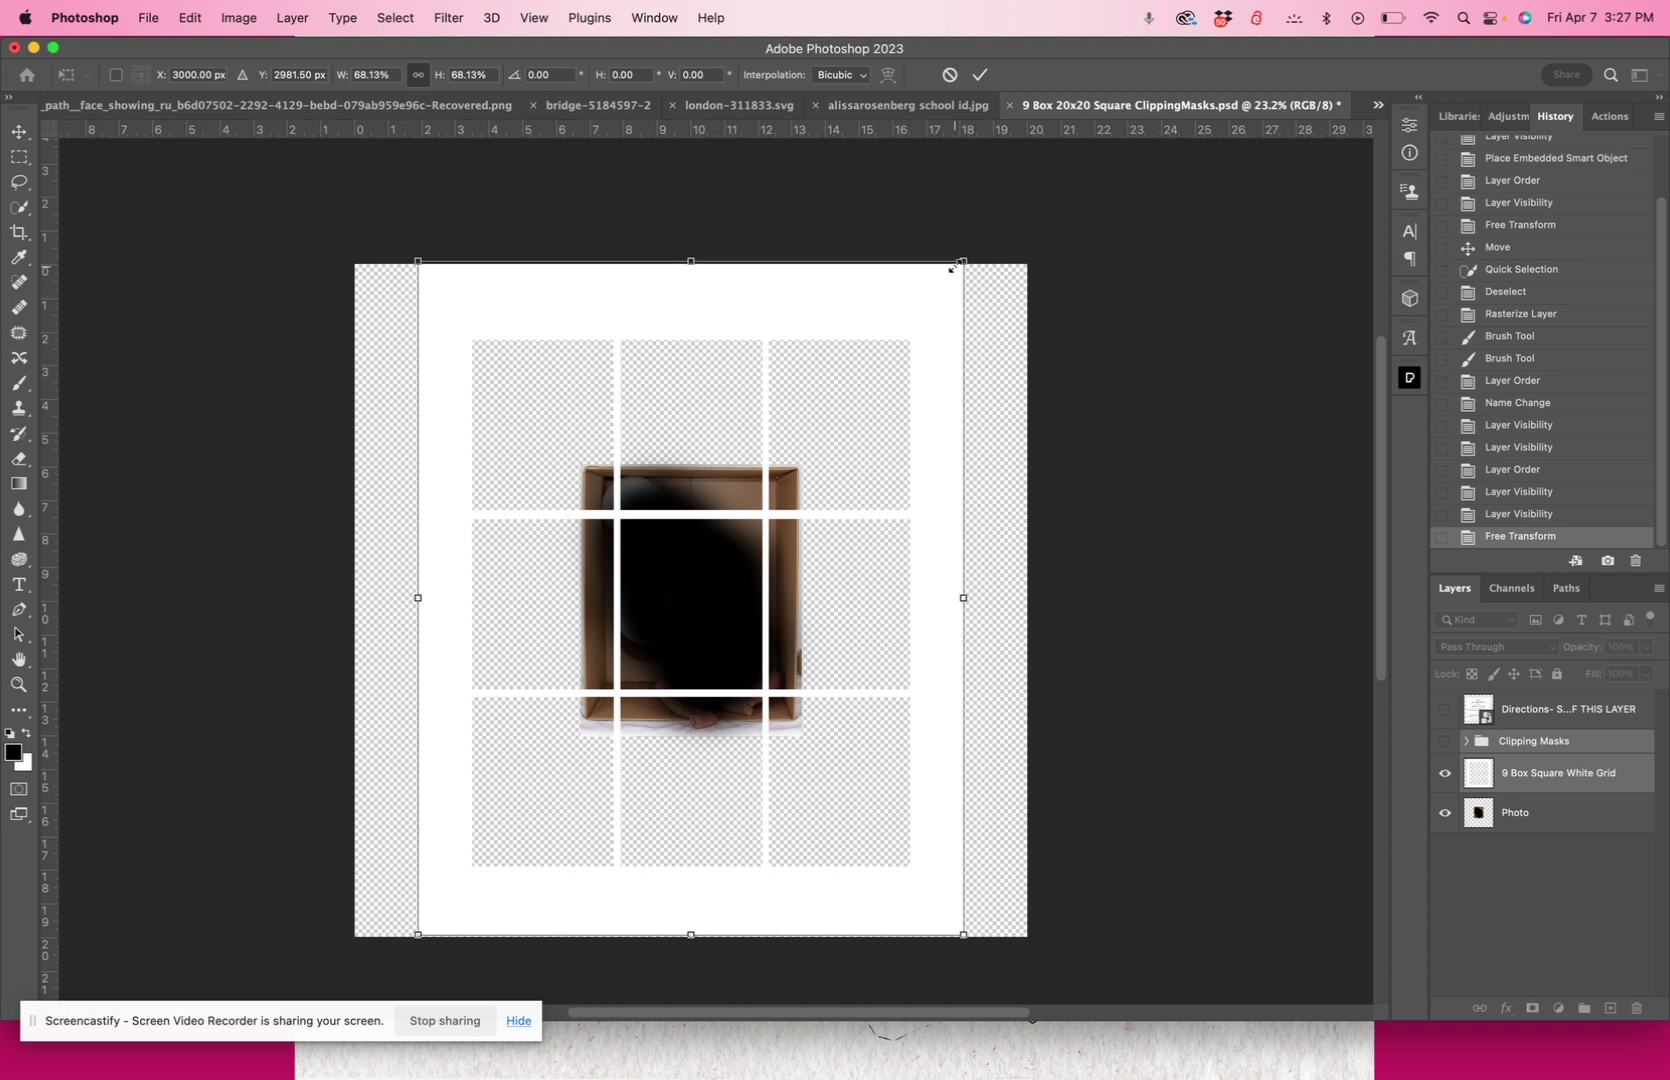
{"action": "left_click", "coordinate": [978, 78]}
Select the 9 Box Square White Grid layer, check the layers by toggling their visibility, and hide Clipping Masks and Photo
{"action": "left_click", "coordinate": [1555, 784]}
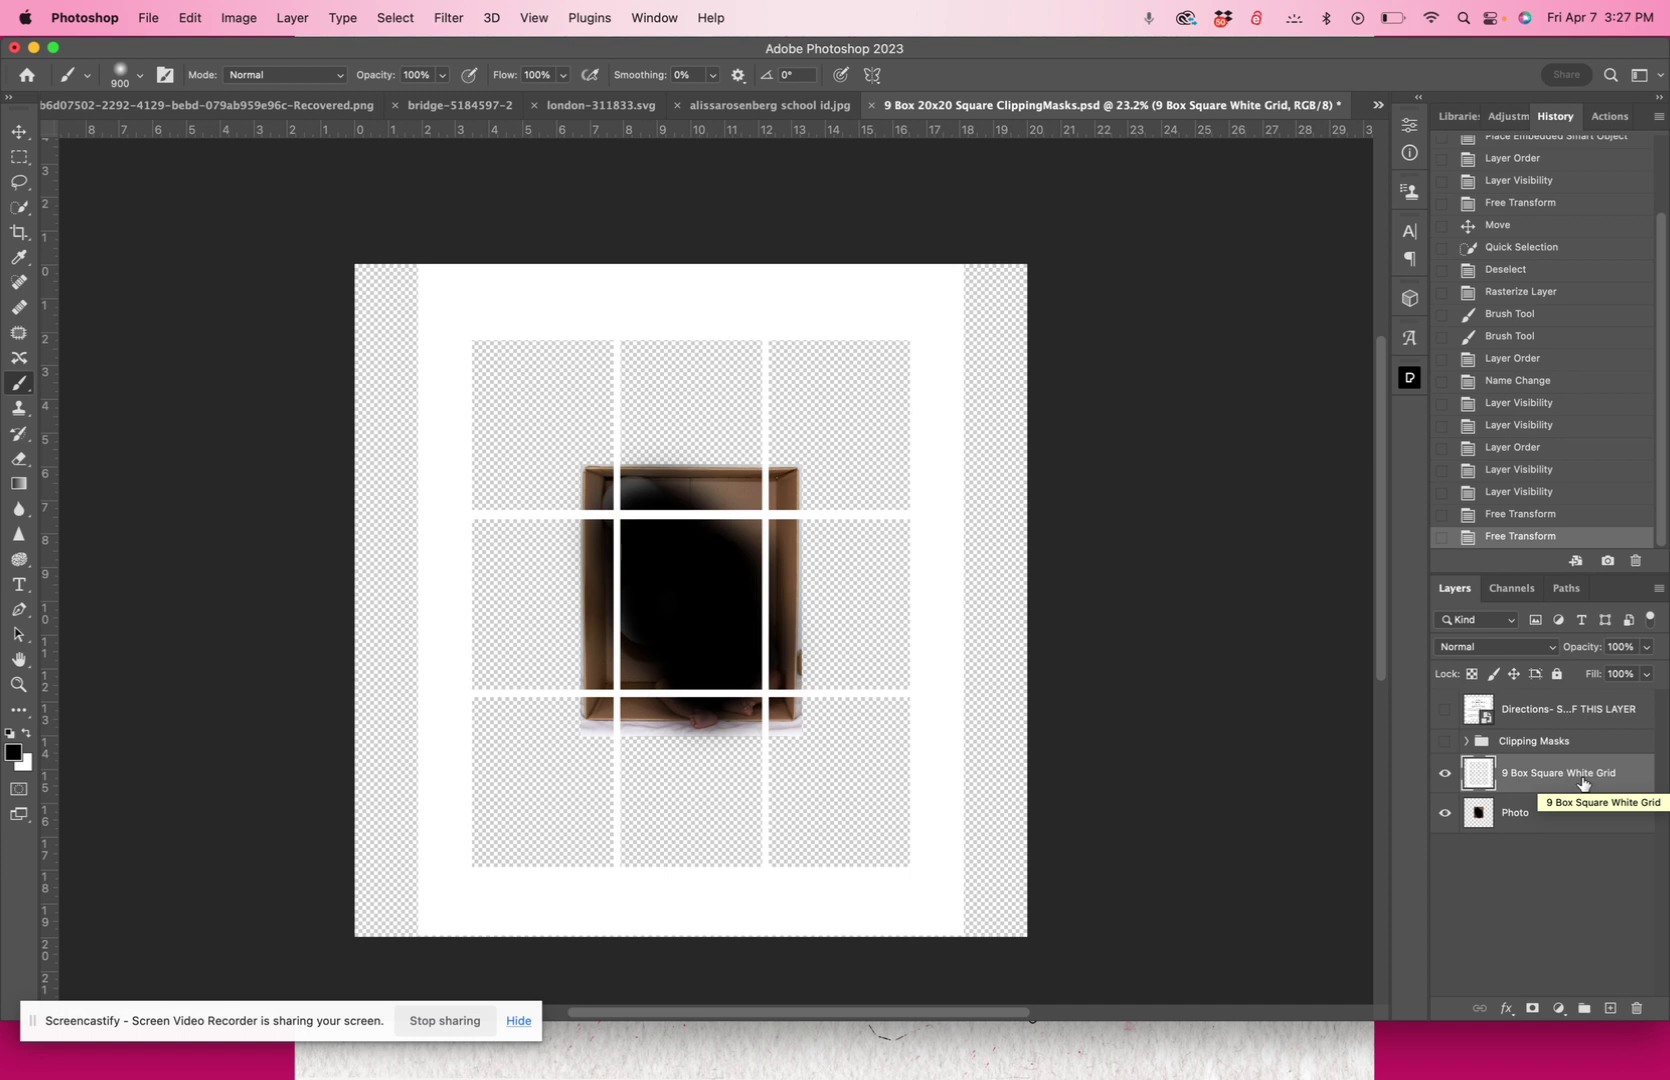
{"action": "left_click", "coordinate": [1445, 742]}
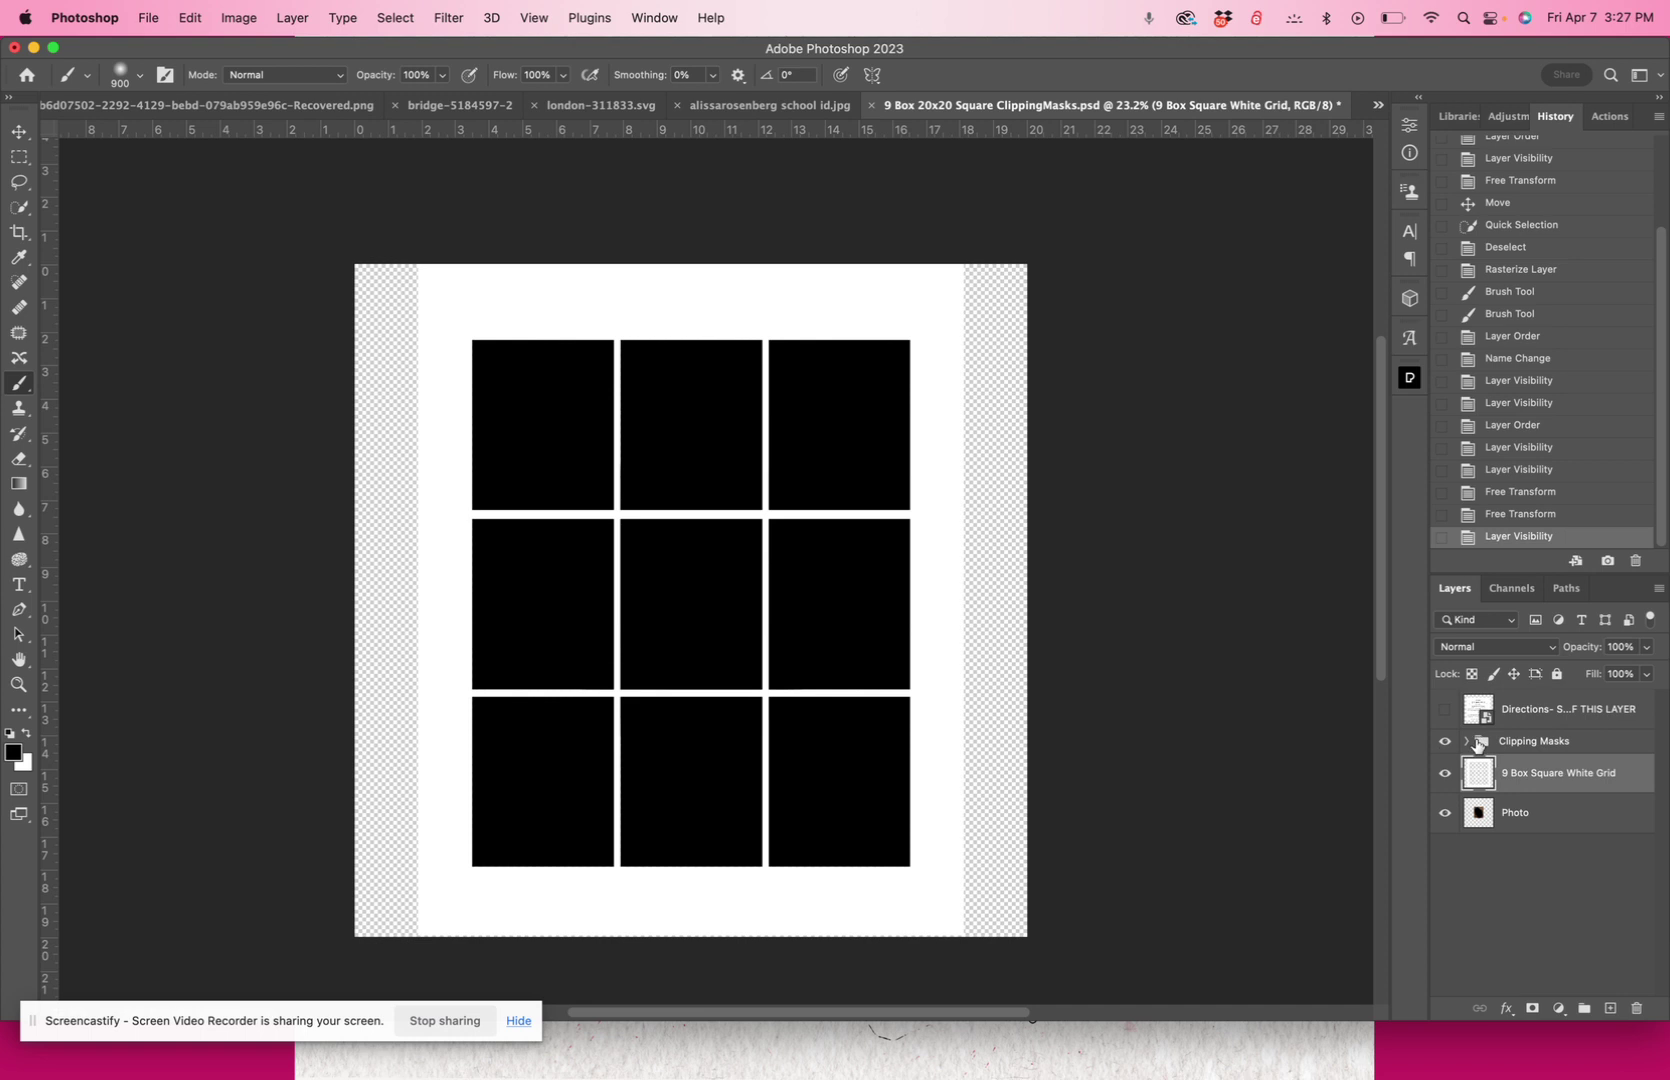
{"action": "left_click", "coordinate": [1446, 774]}
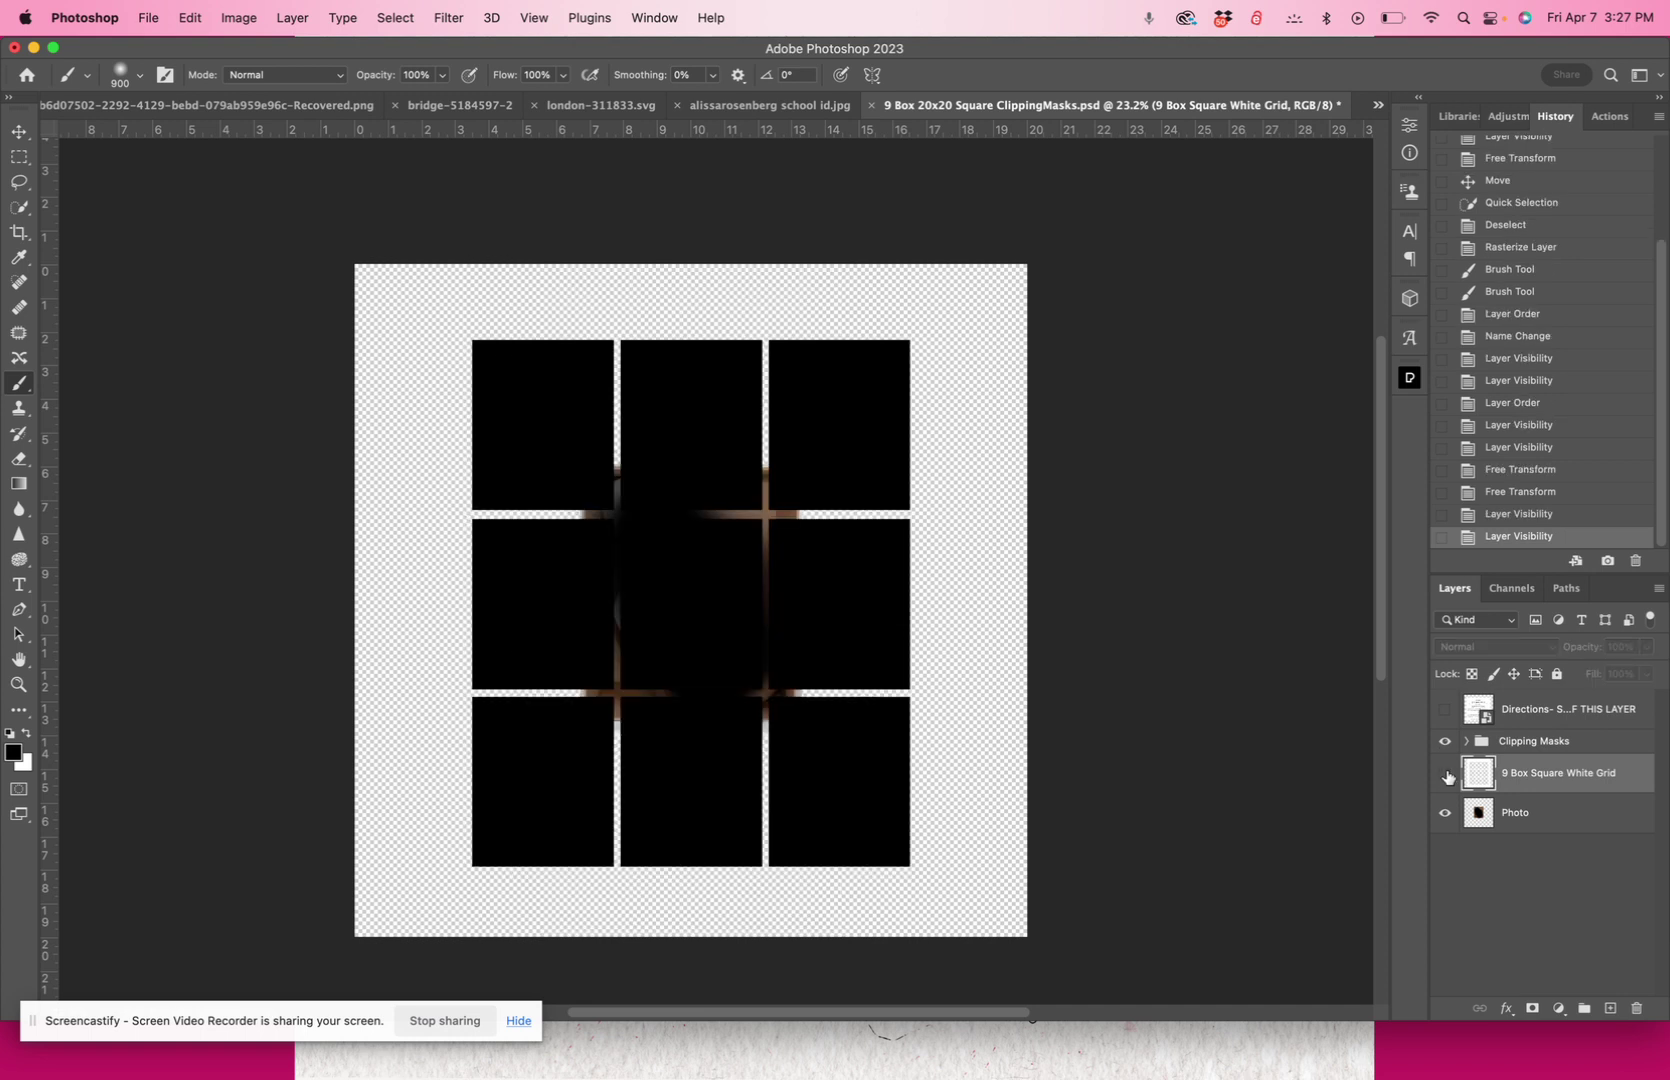
{"action": "left_click", "coordinate": [1446, 774]}
{"action": "left_click", "coordinate": [1444, 812]}
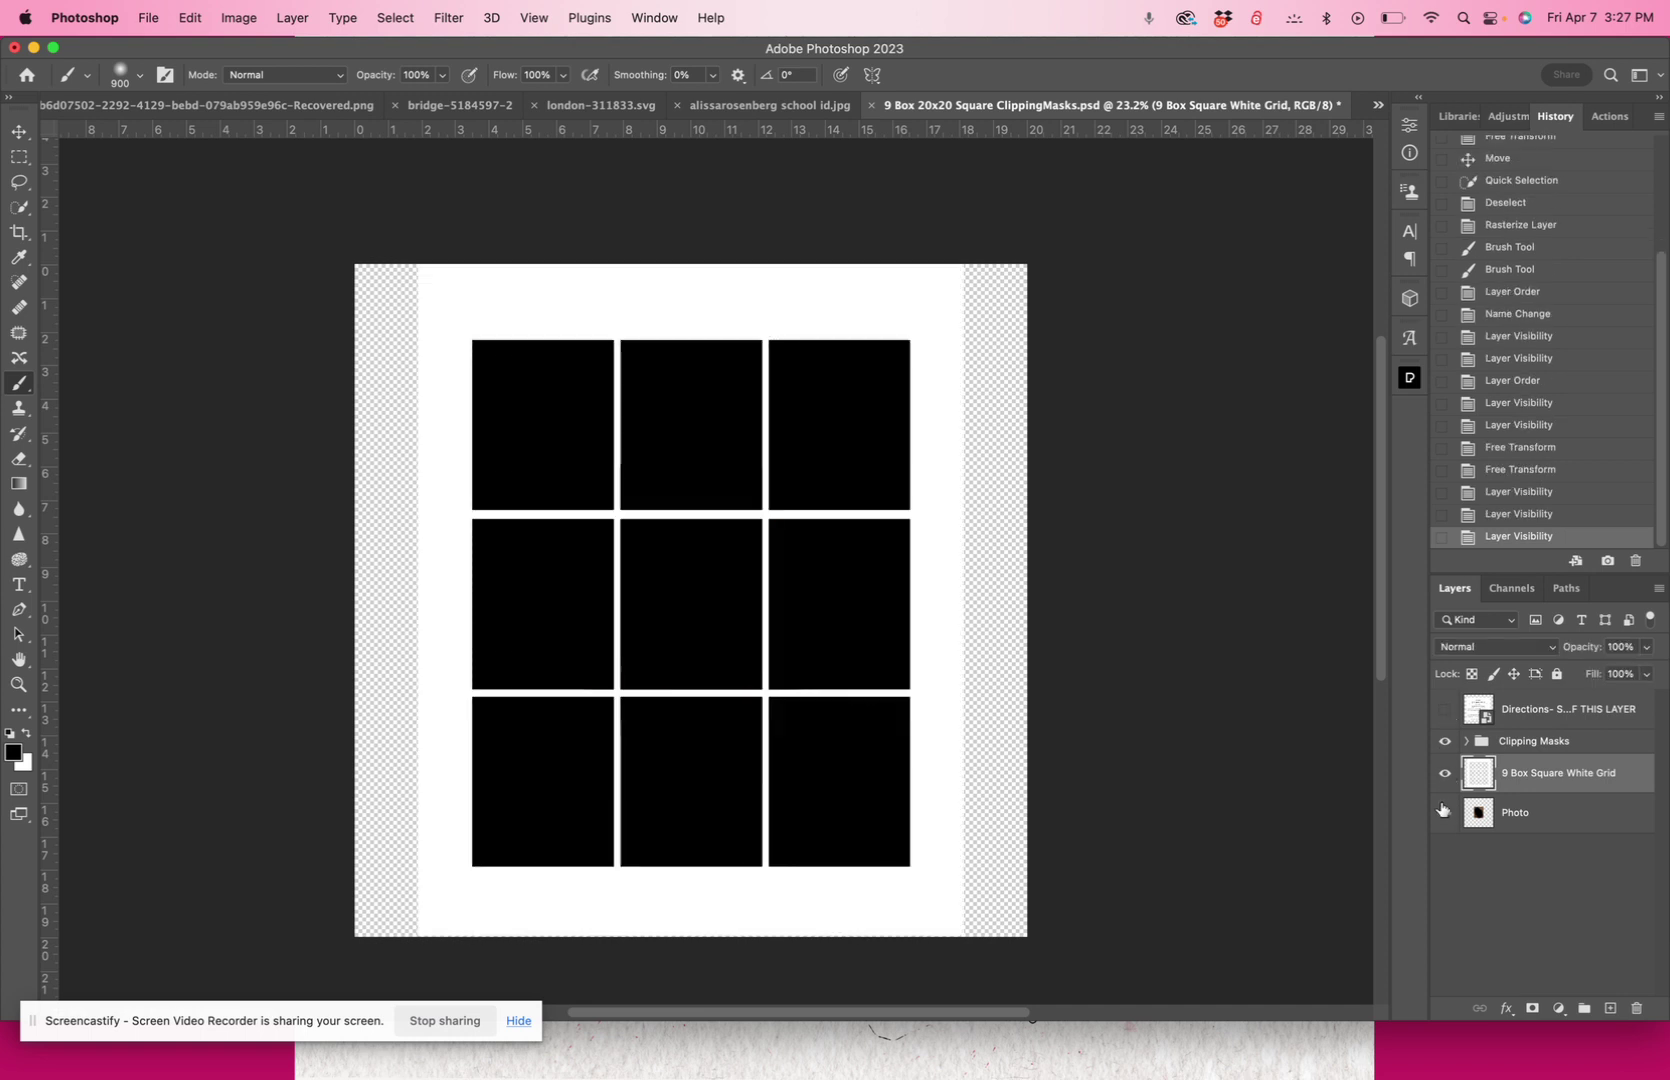
{"action": "left_click", "coordinate": [1443, 811]}
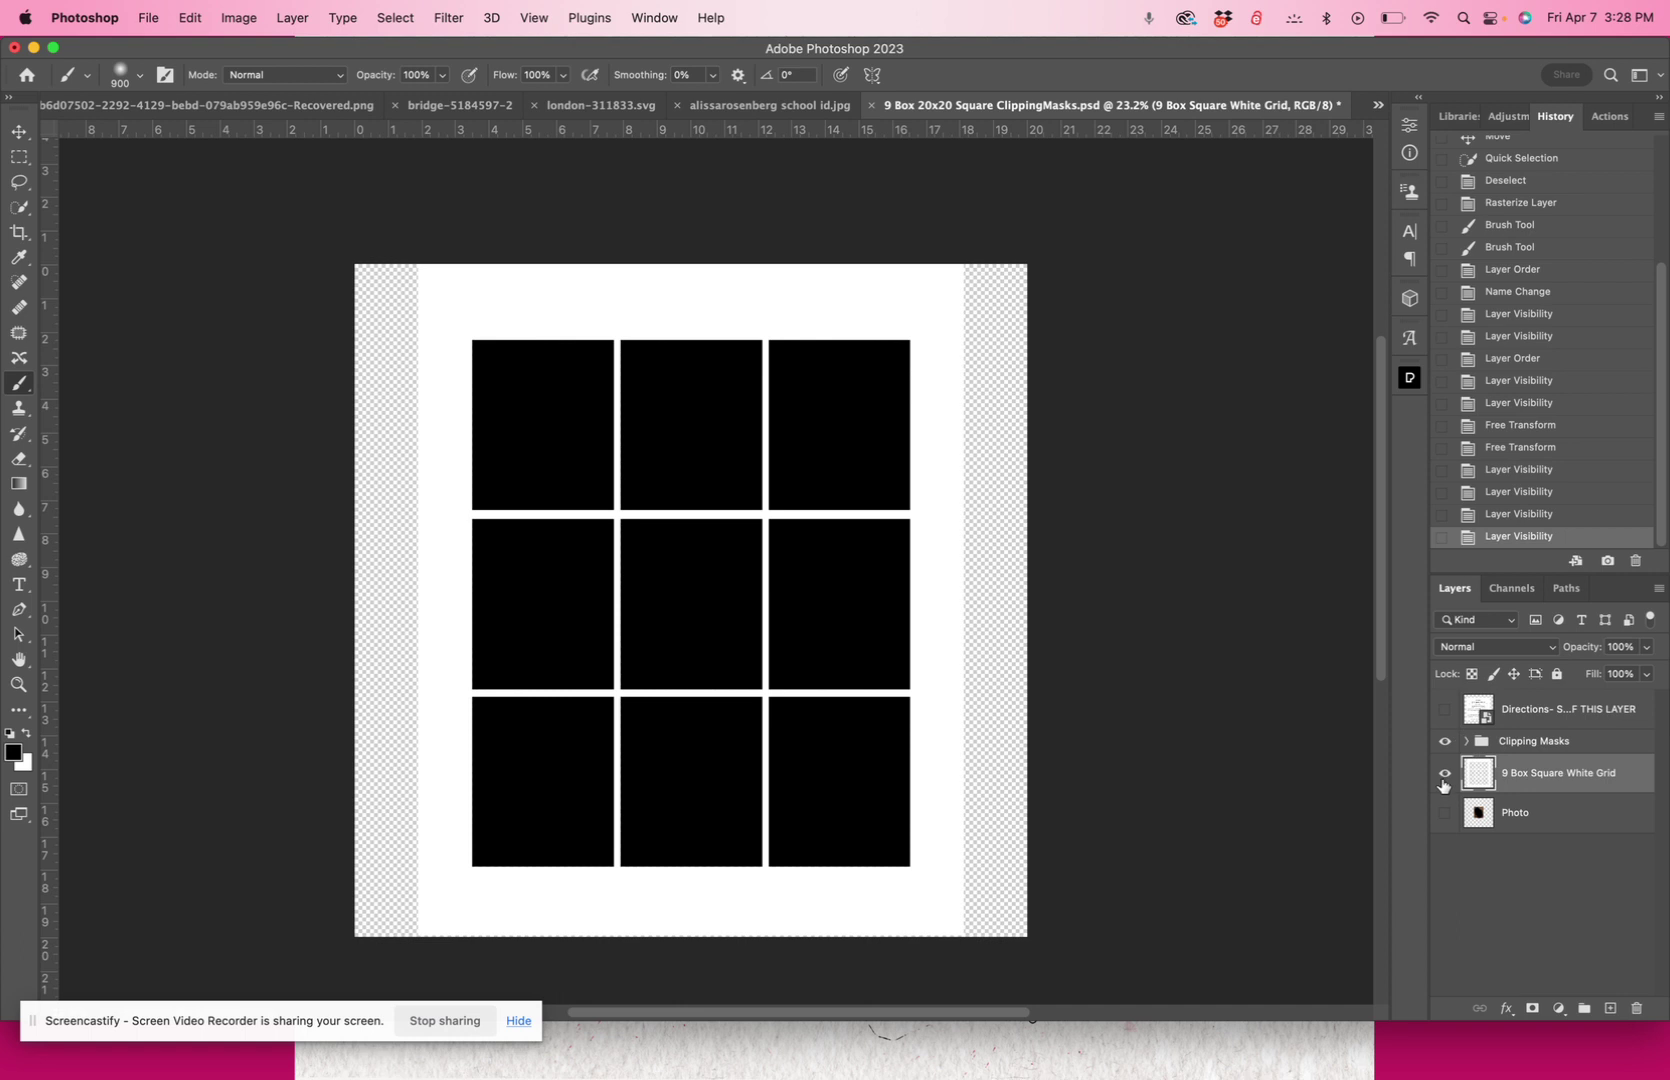
{"action": "left_click", "coordinate": [1444, 741]}
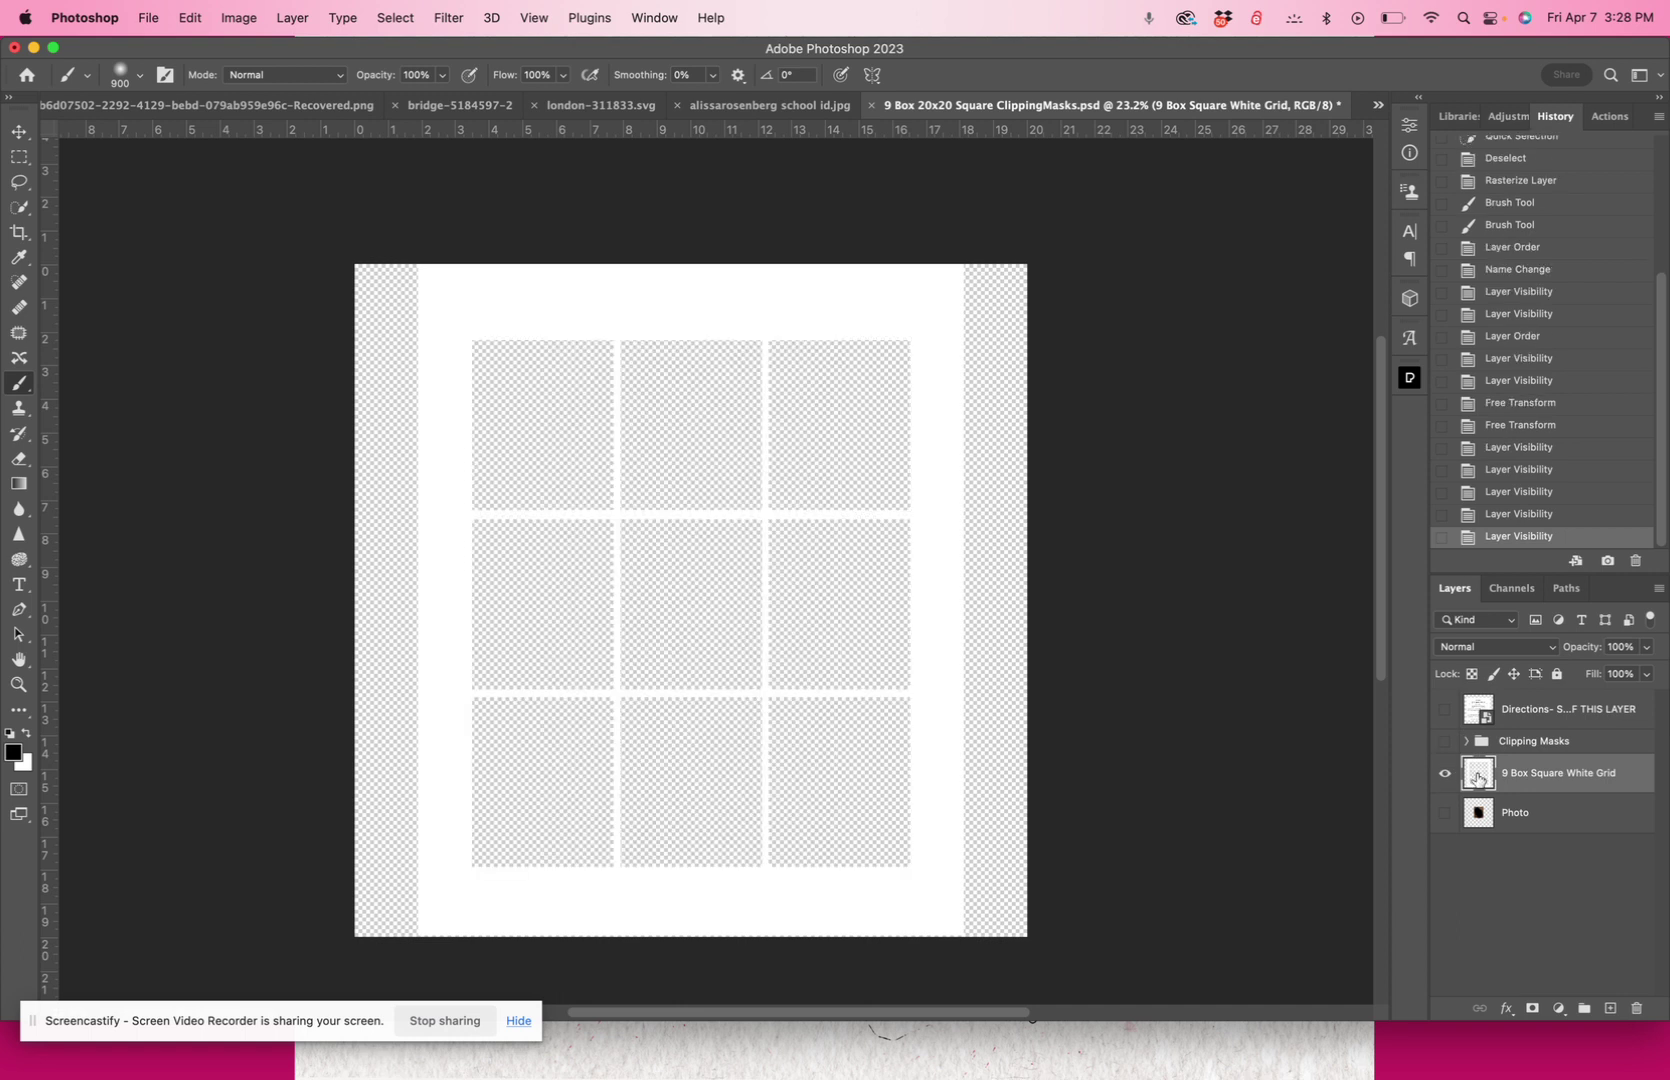
Select the transparent strip along the canvas's left edge with the Rectangular Marquee, fill it with white at 100% opacity, and deselect
{"action": "left_click", "coordinate": [20, 158]}
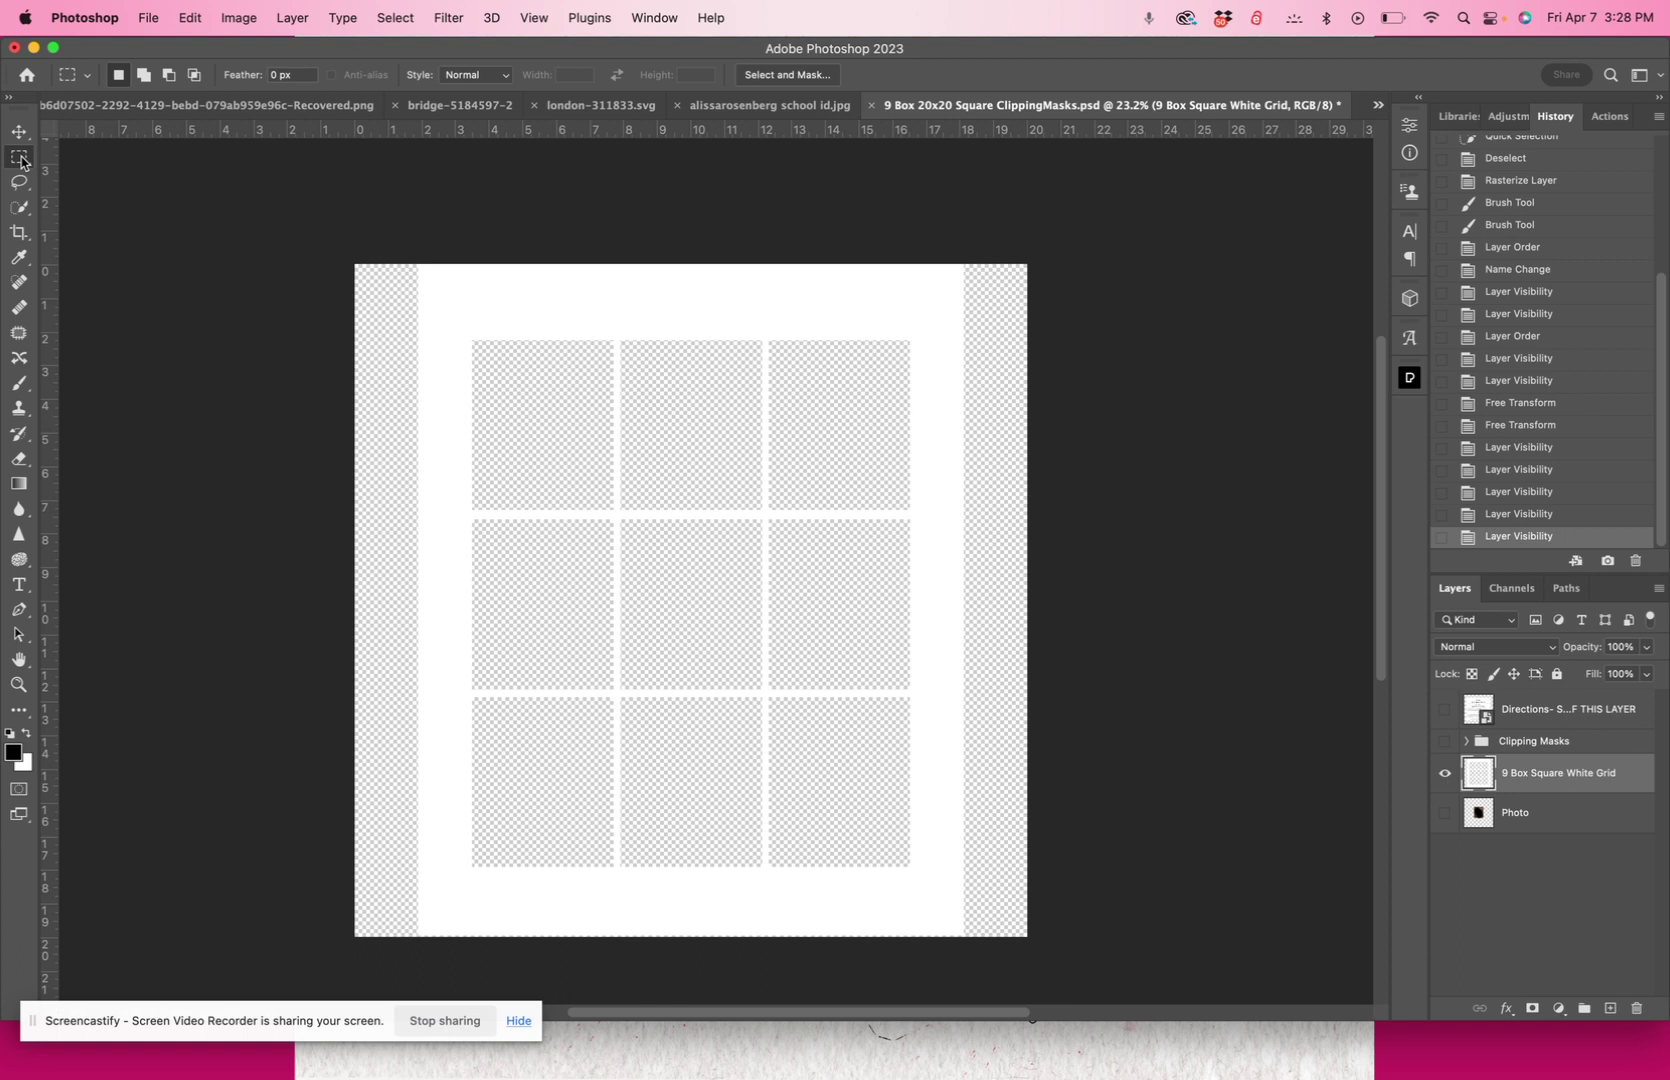
{"action": "left_click", "coordinate": [21, 160]}
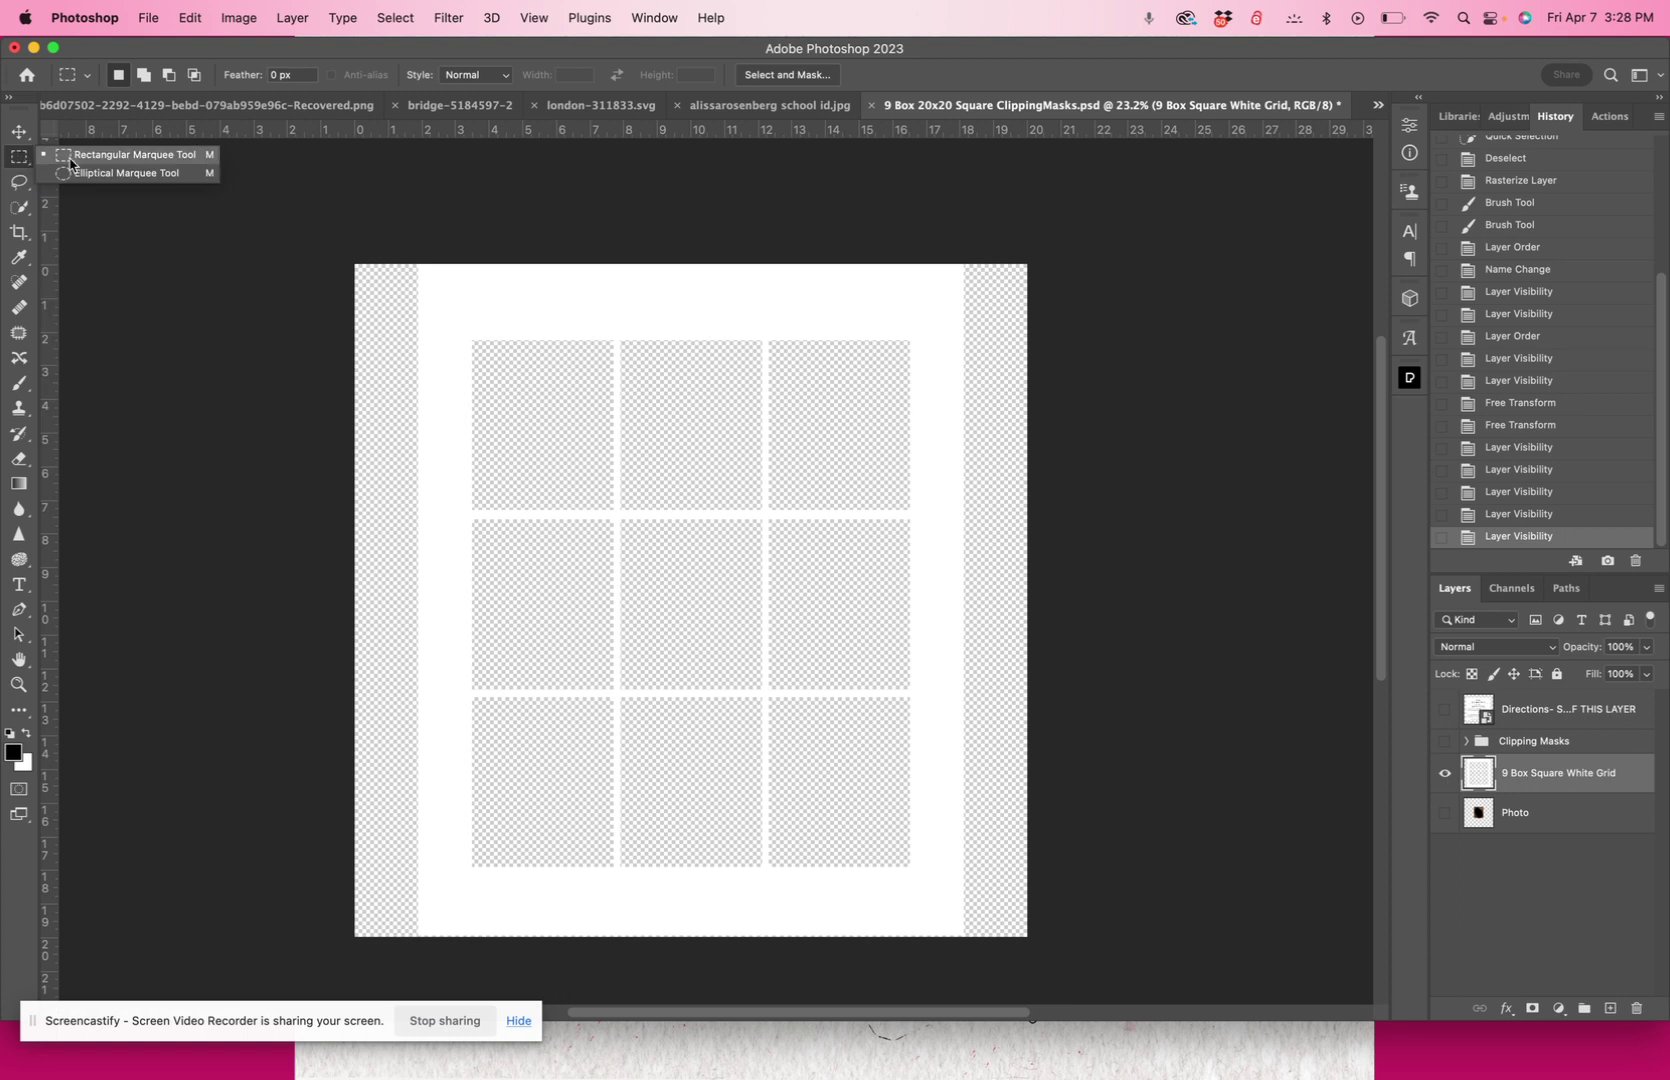
{"action": "left_click", "coordinate": [66, 156]}
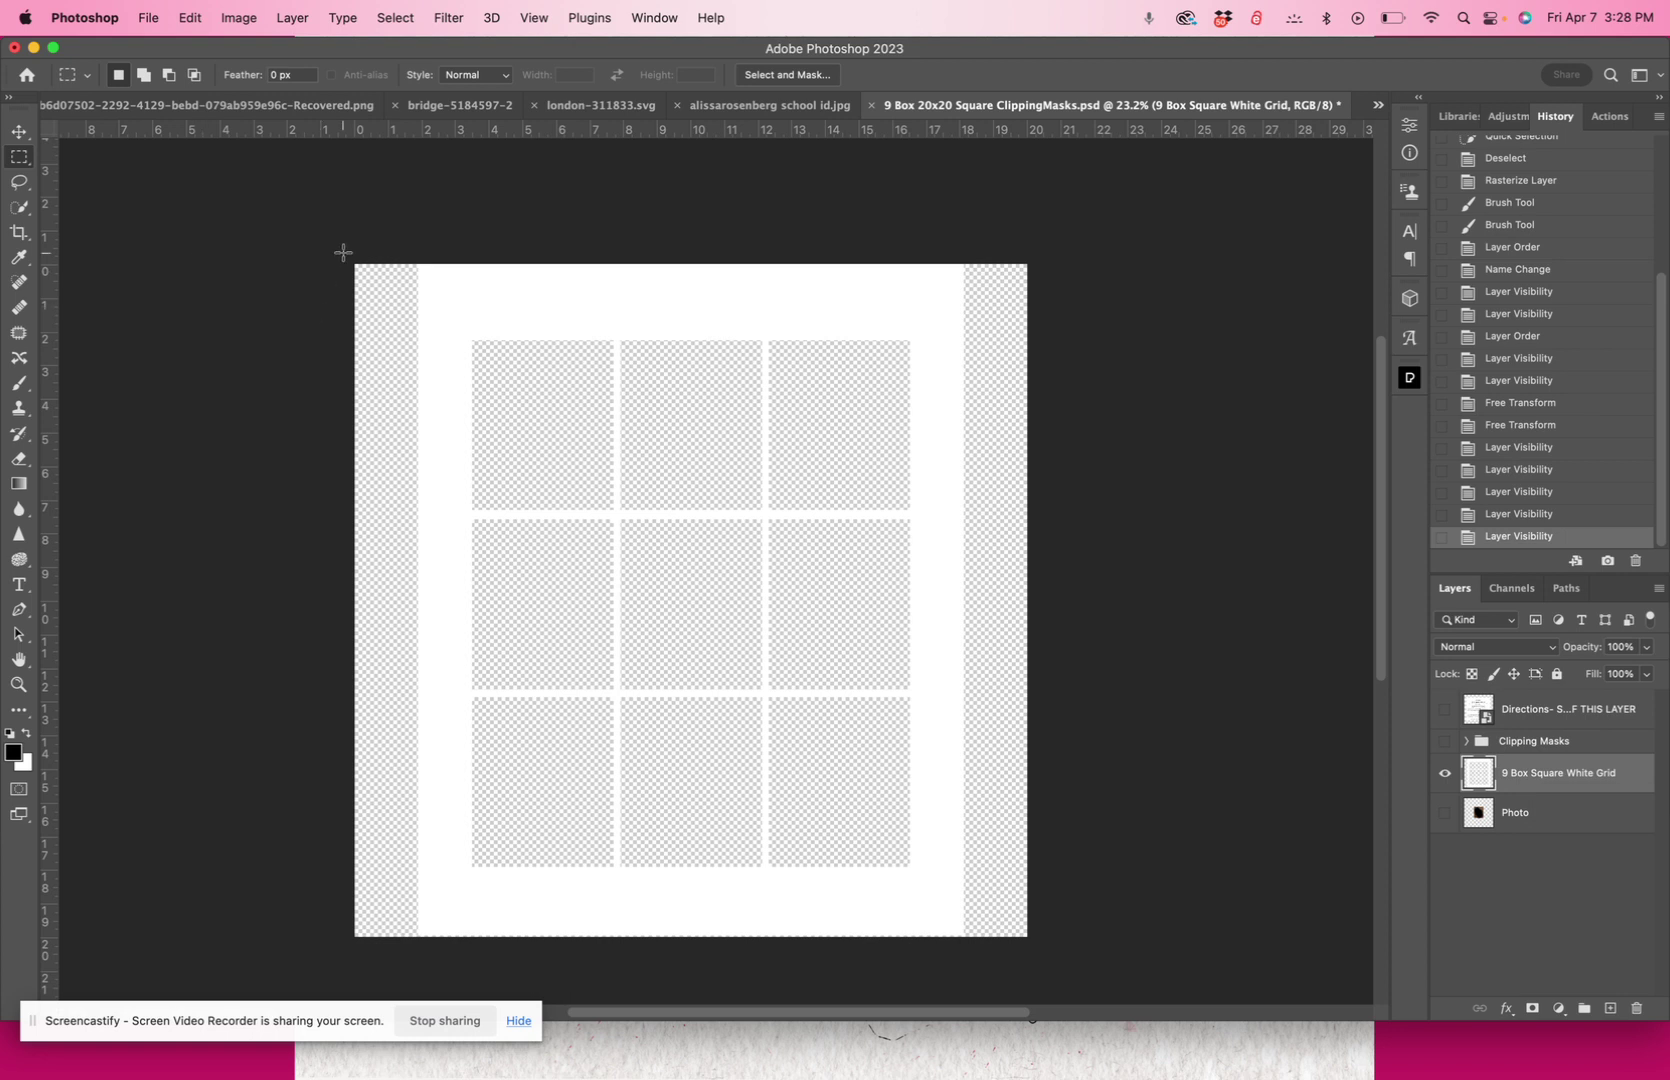
{"action": "left_click_drag", "start_coordinate": [345, 255], "coordinate": [437, 943]}
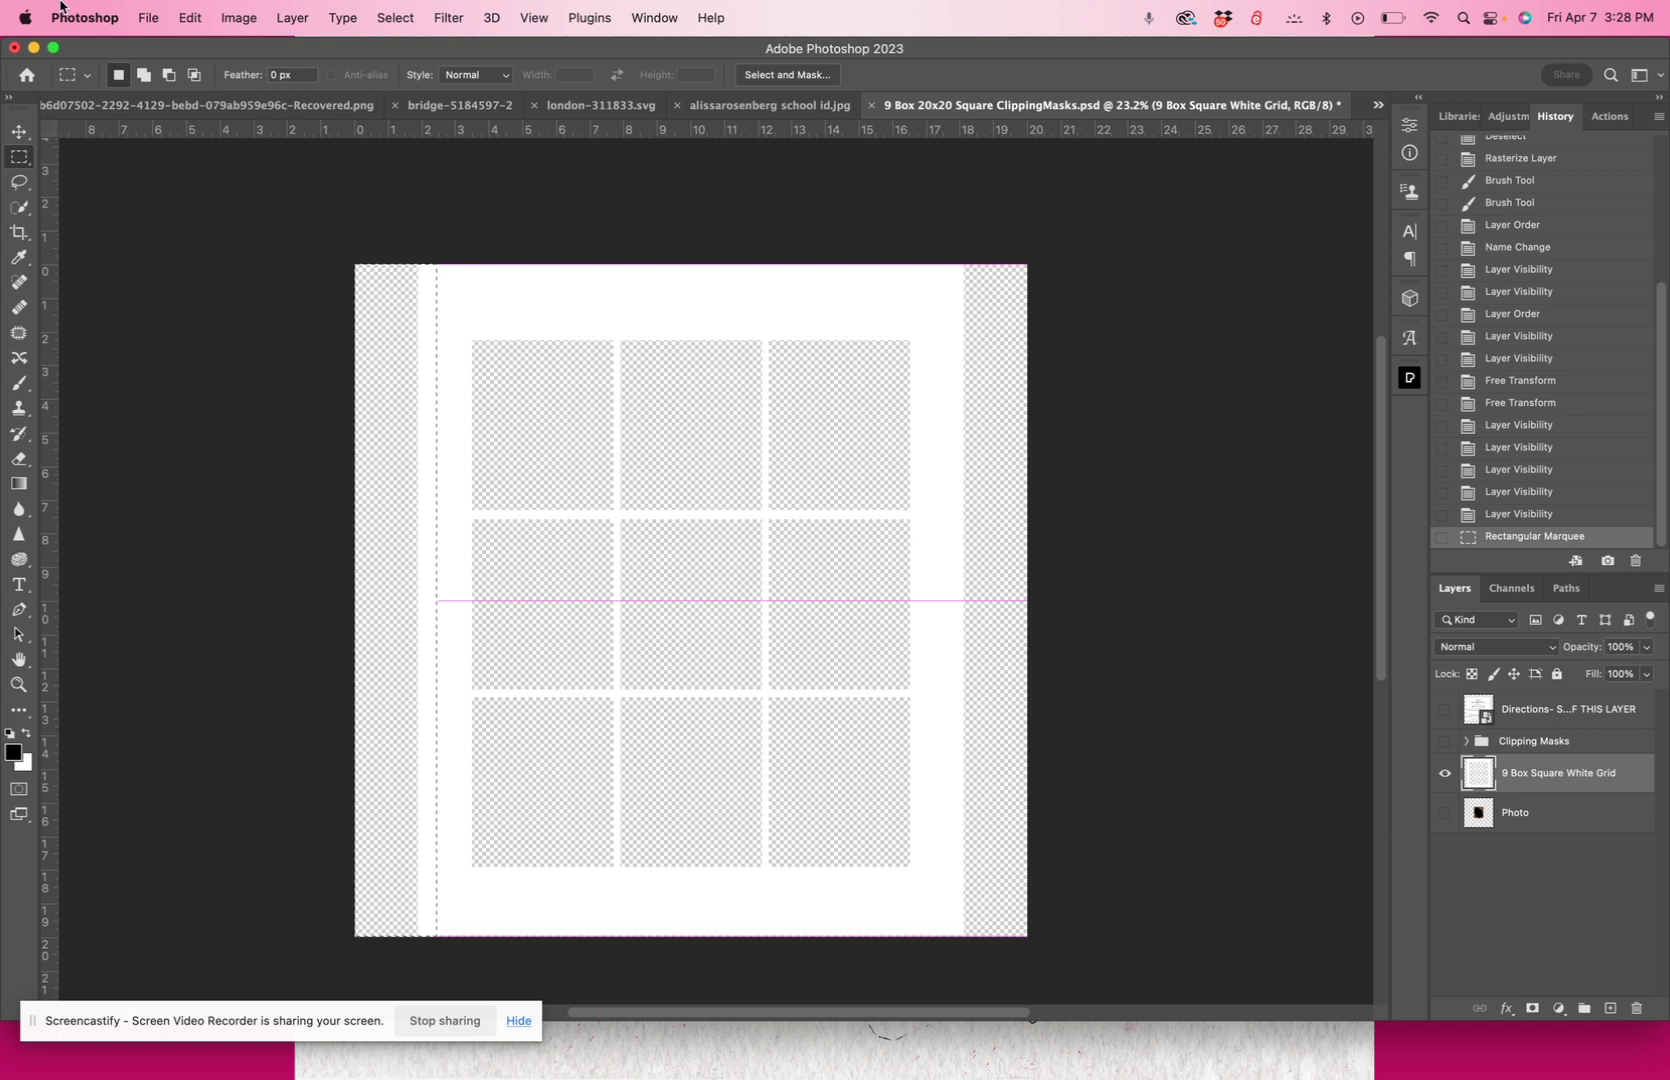
{"action": "left_click", "coordinate": [190, 18]}
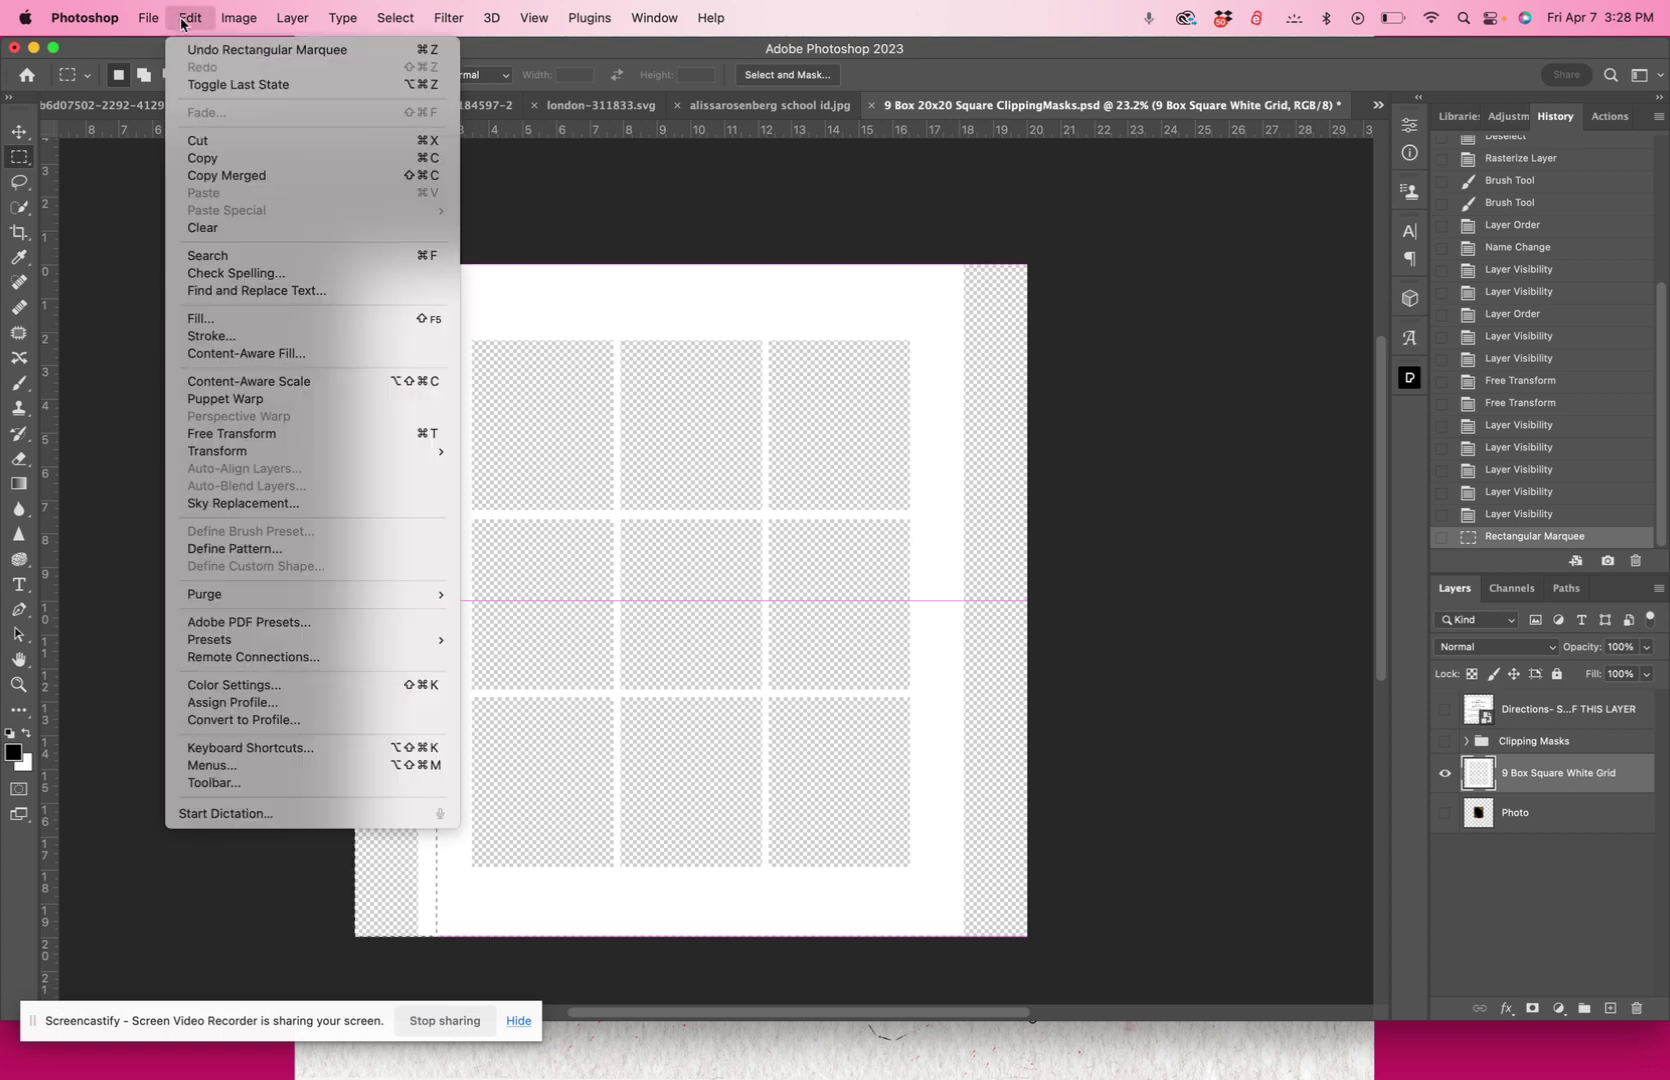
{"action": "left_click", "coordinate": [230, 320]}
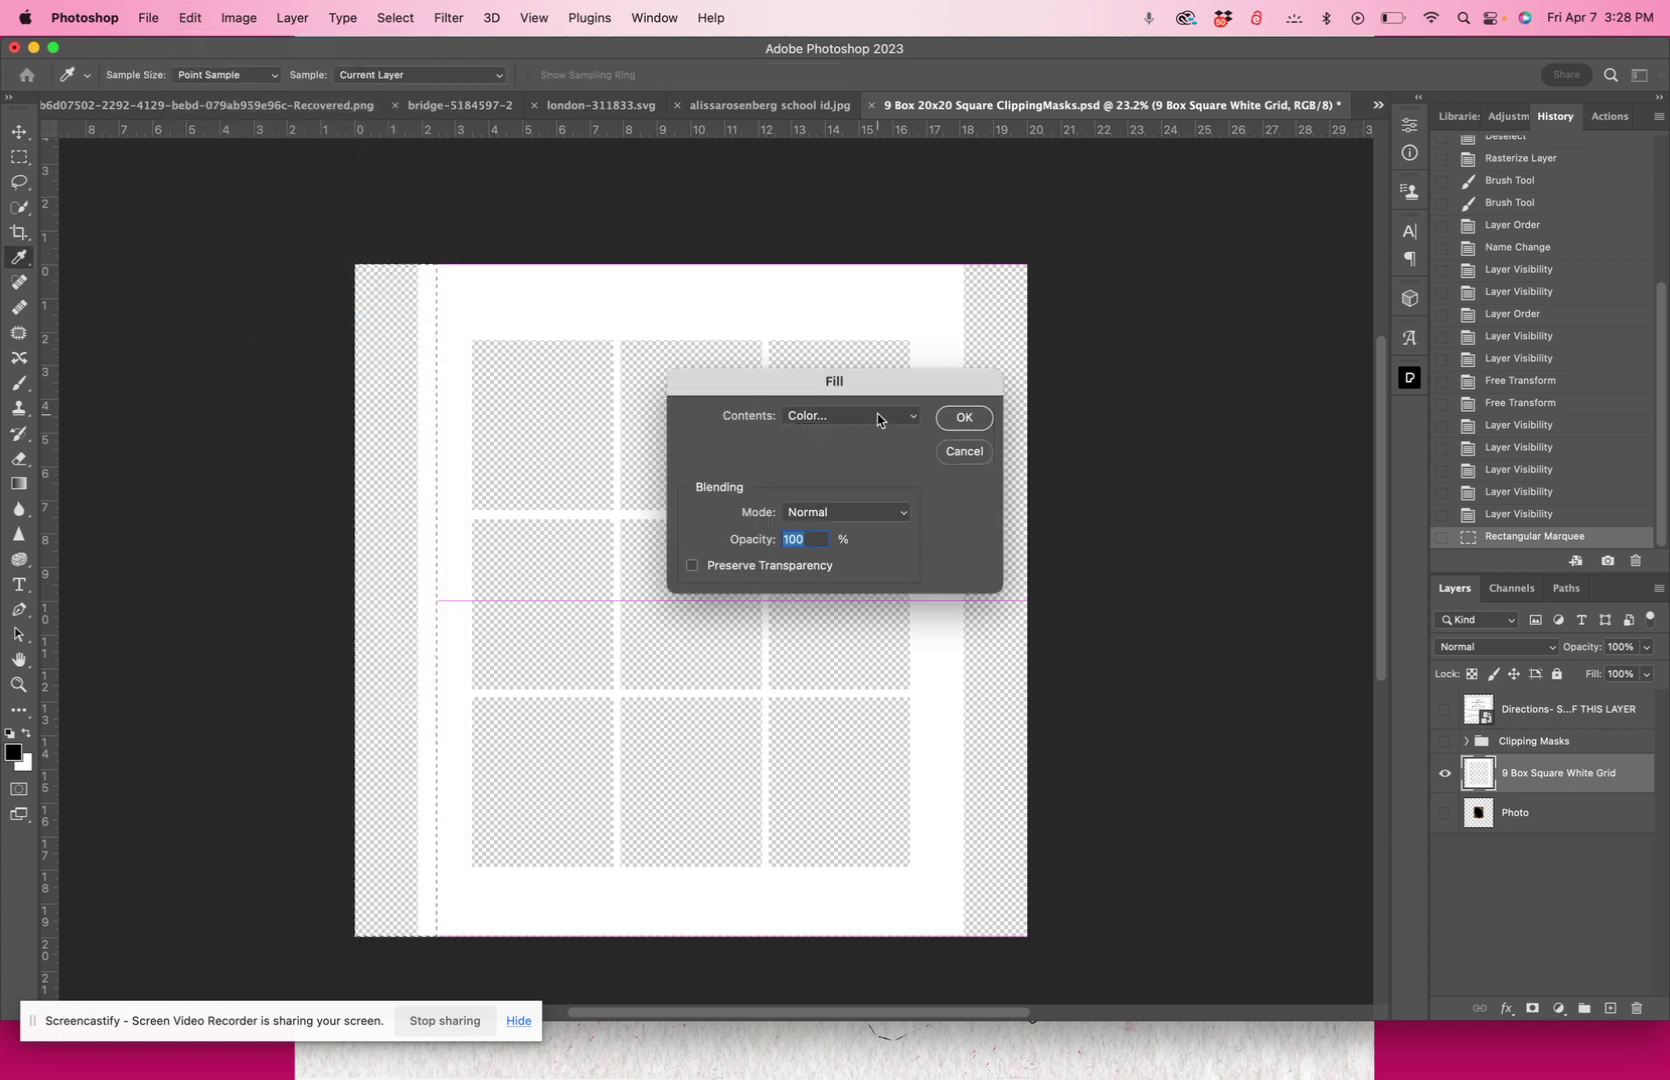
{"action": "left_click", "coordinate": [878, 416]}
{"action": "left_click", "coordinate": [846, 565]}
{"action": "left_click", "coordinate": [957, 420]}
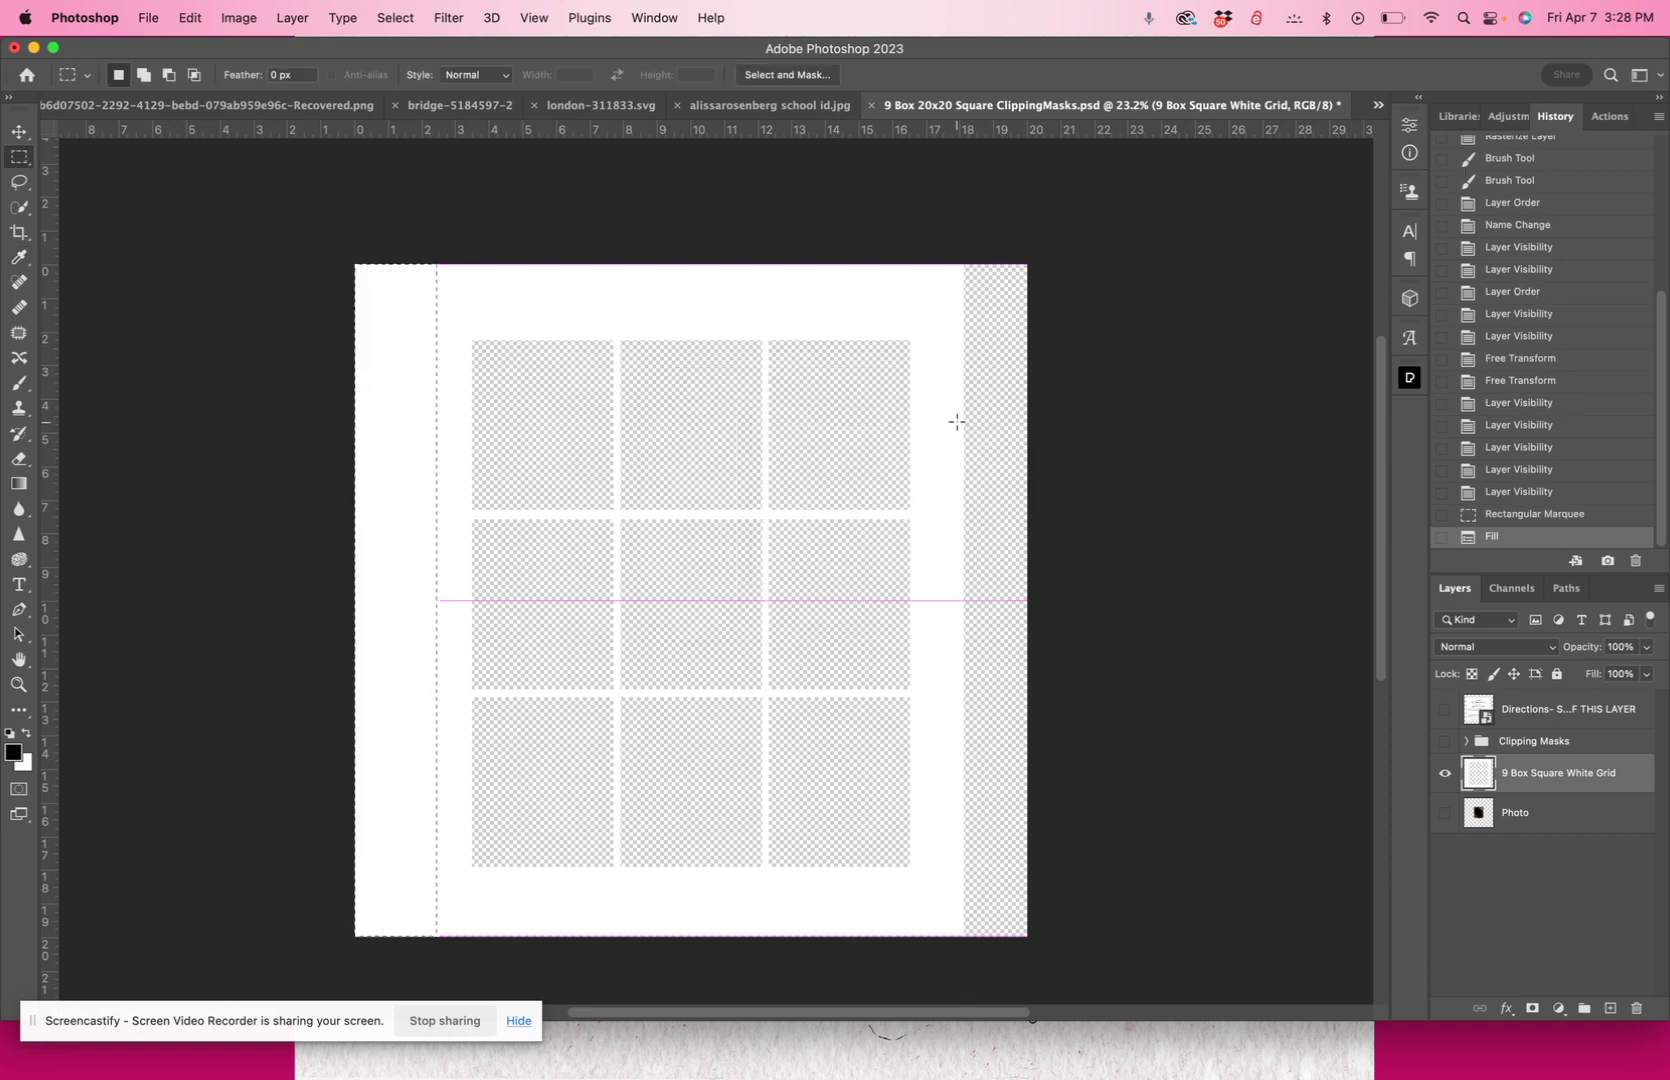
{"action": "left_click", "coordinate": [1241, 620]}
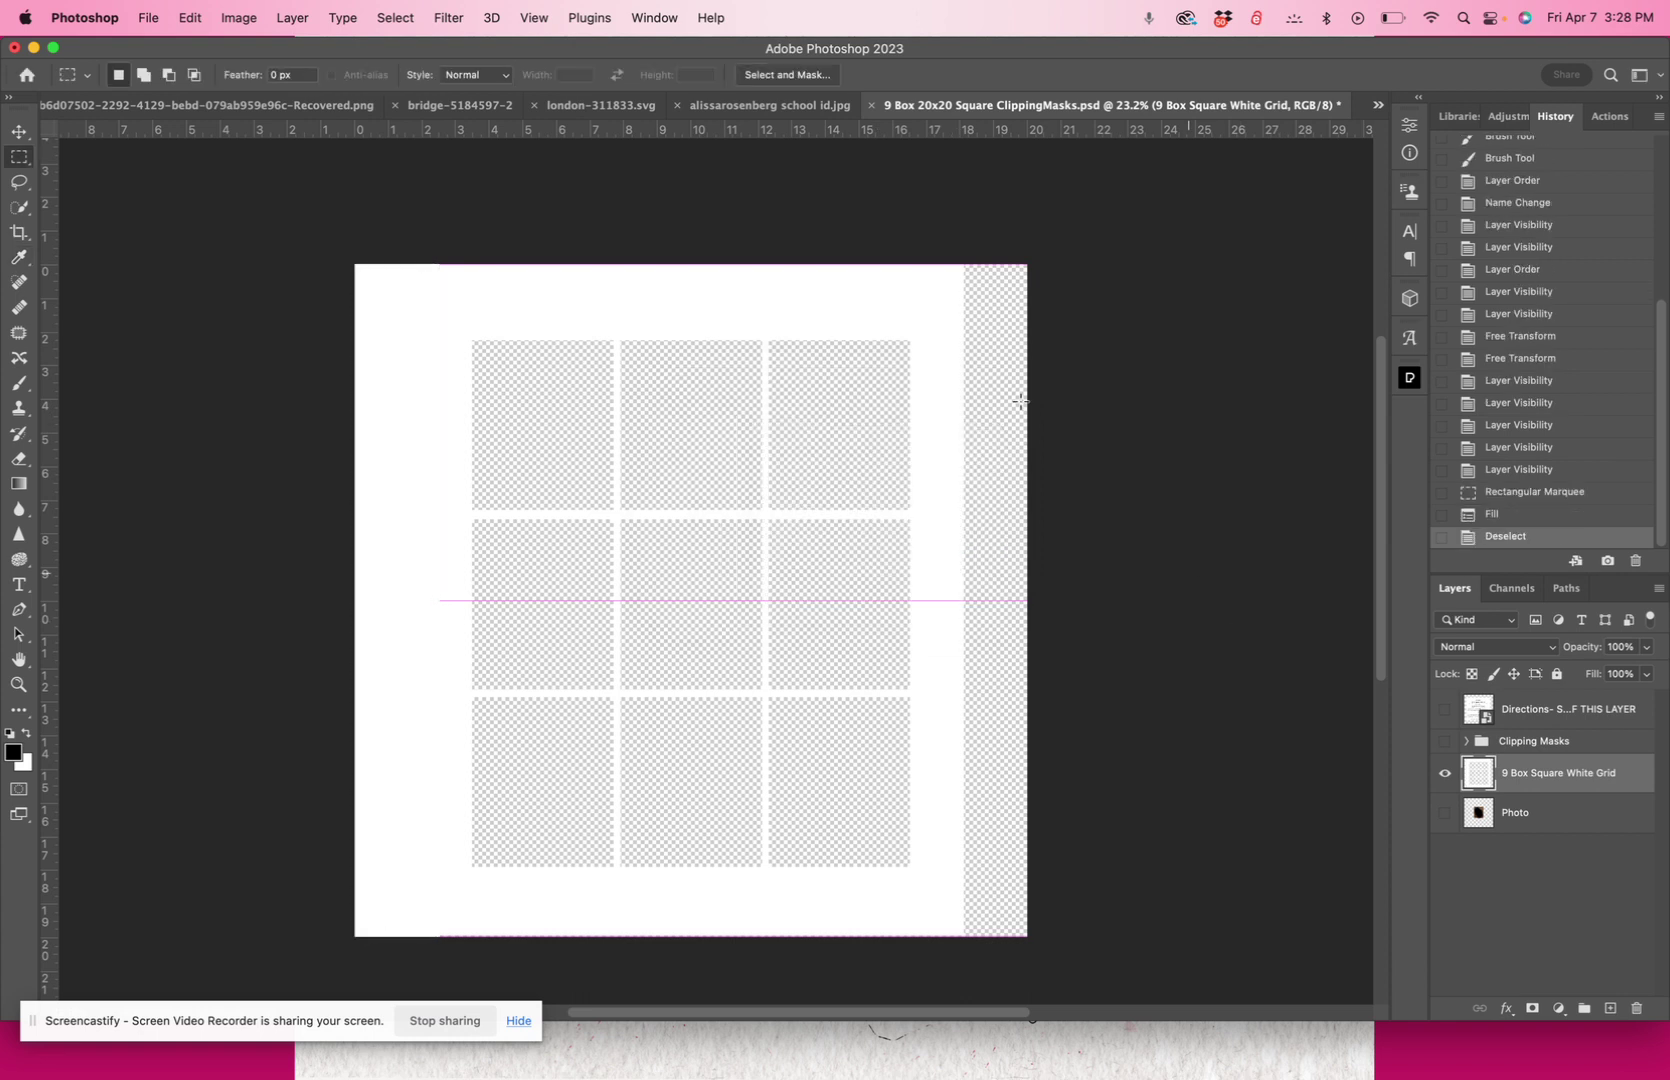
Marquee-select the transparent strip along the canvas's right edge, fill it with white, and deselect
{"action": "left_click_drag", "start_coordinate": [929, 247], "coordinate": [1068, 950]}
{"action": "left_click", "coordinate": [189, 17]}
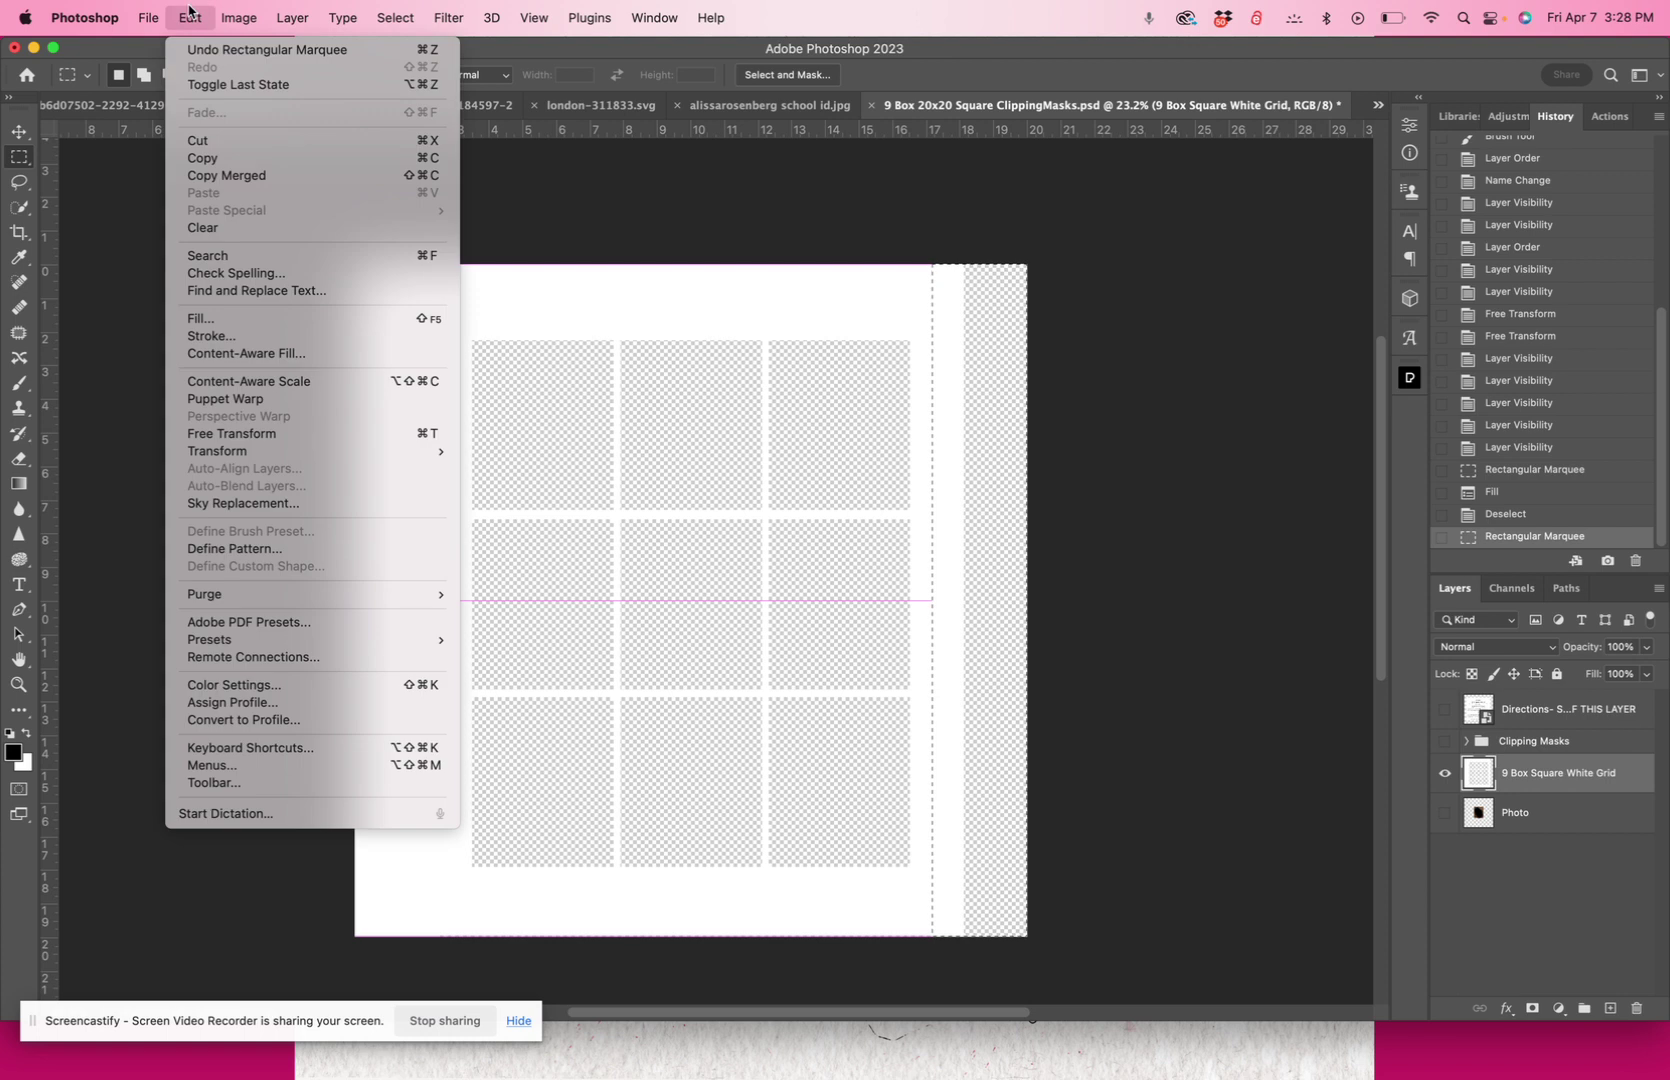
{"action": "left_click", "coordinate": [204, 318]}
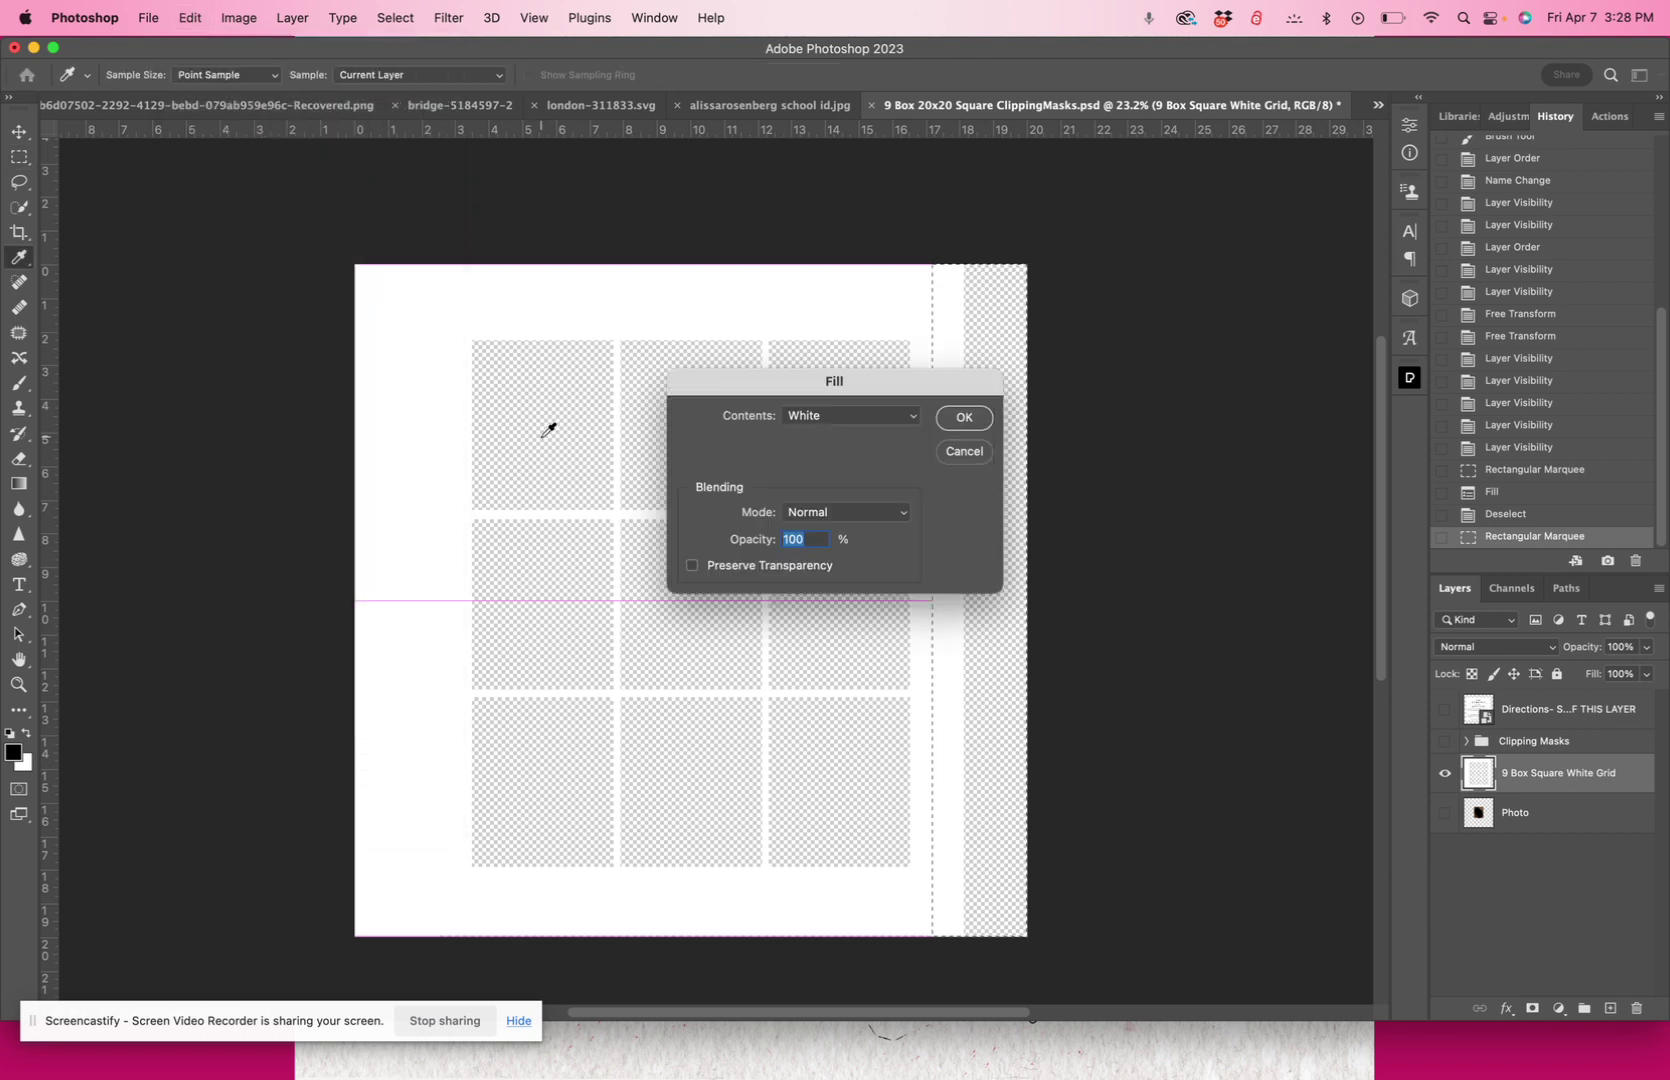
{"action": "left_click", "coordinate": [957, 421]}
{"action": "left_click", "coordinate": [1510, 870]}
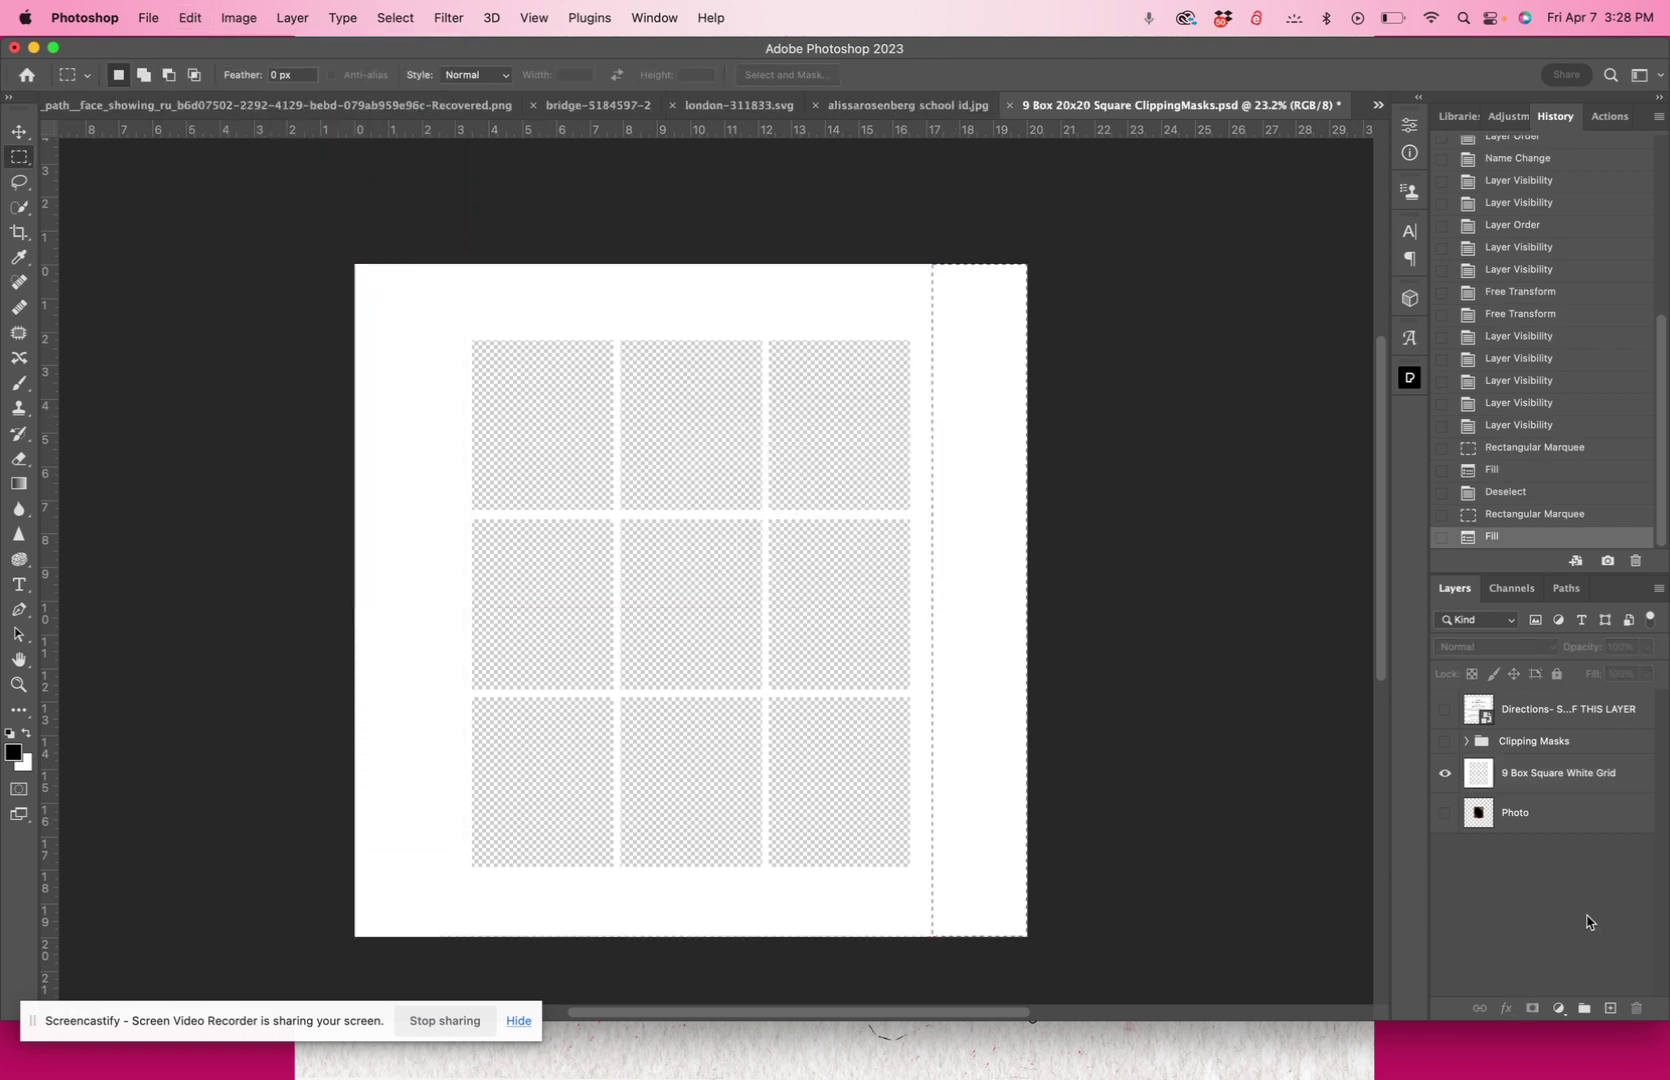
{"action": "key", "text": "super+d"}
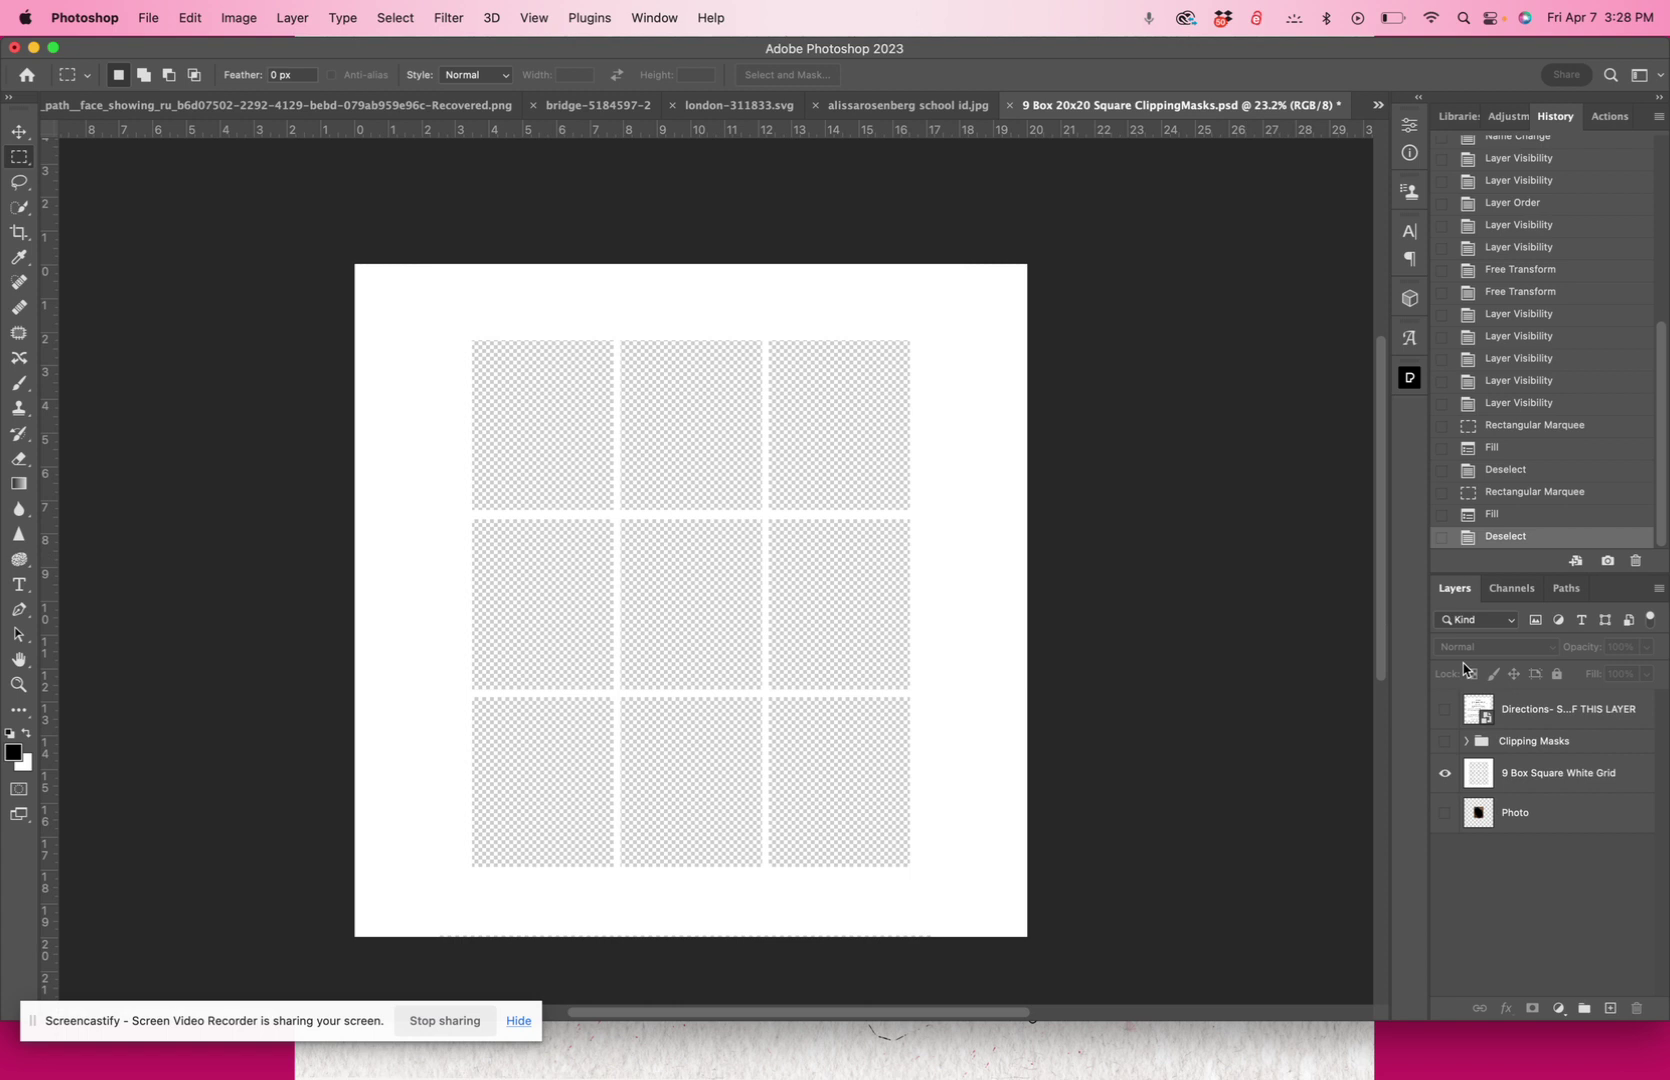
Free-transform the Clipping Masks group and 9 Box Square White Grid layer together, enlarging them proportionally to 105.35%
{"action": "left_click", "coordinate": [1540, 745]}
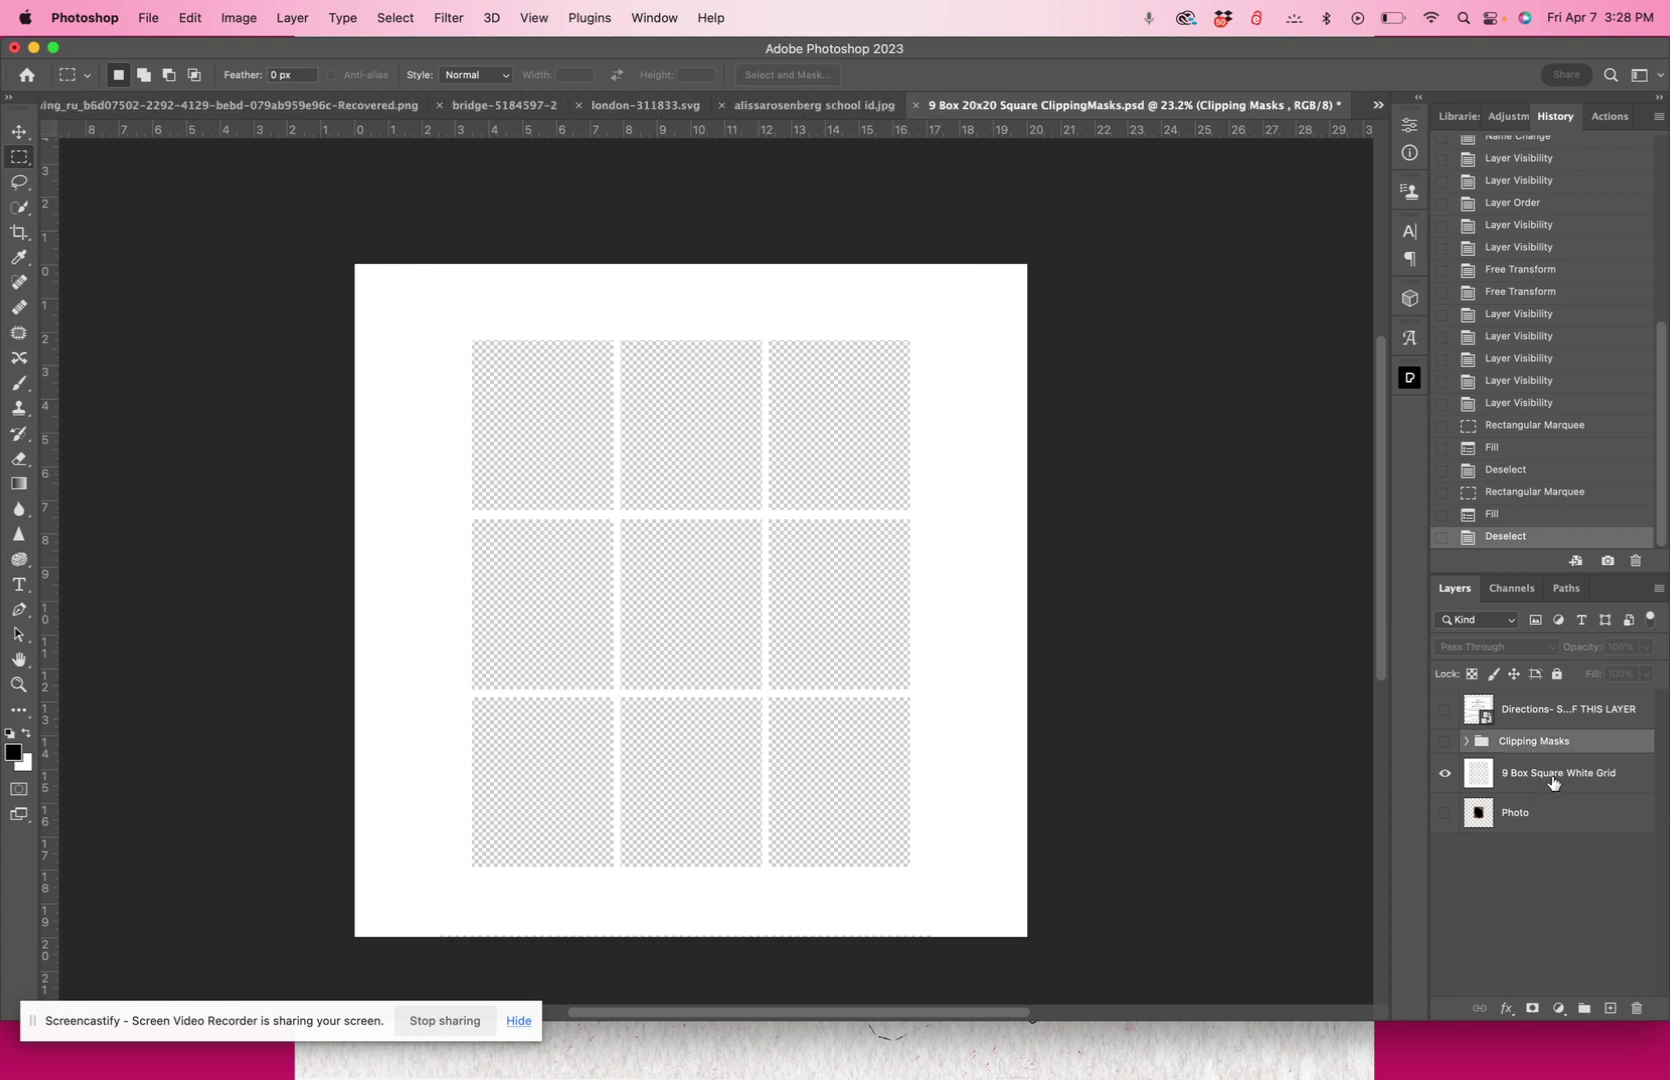
{"action": "left_click", "coordinate": [1553, 783], "text": "shift"}
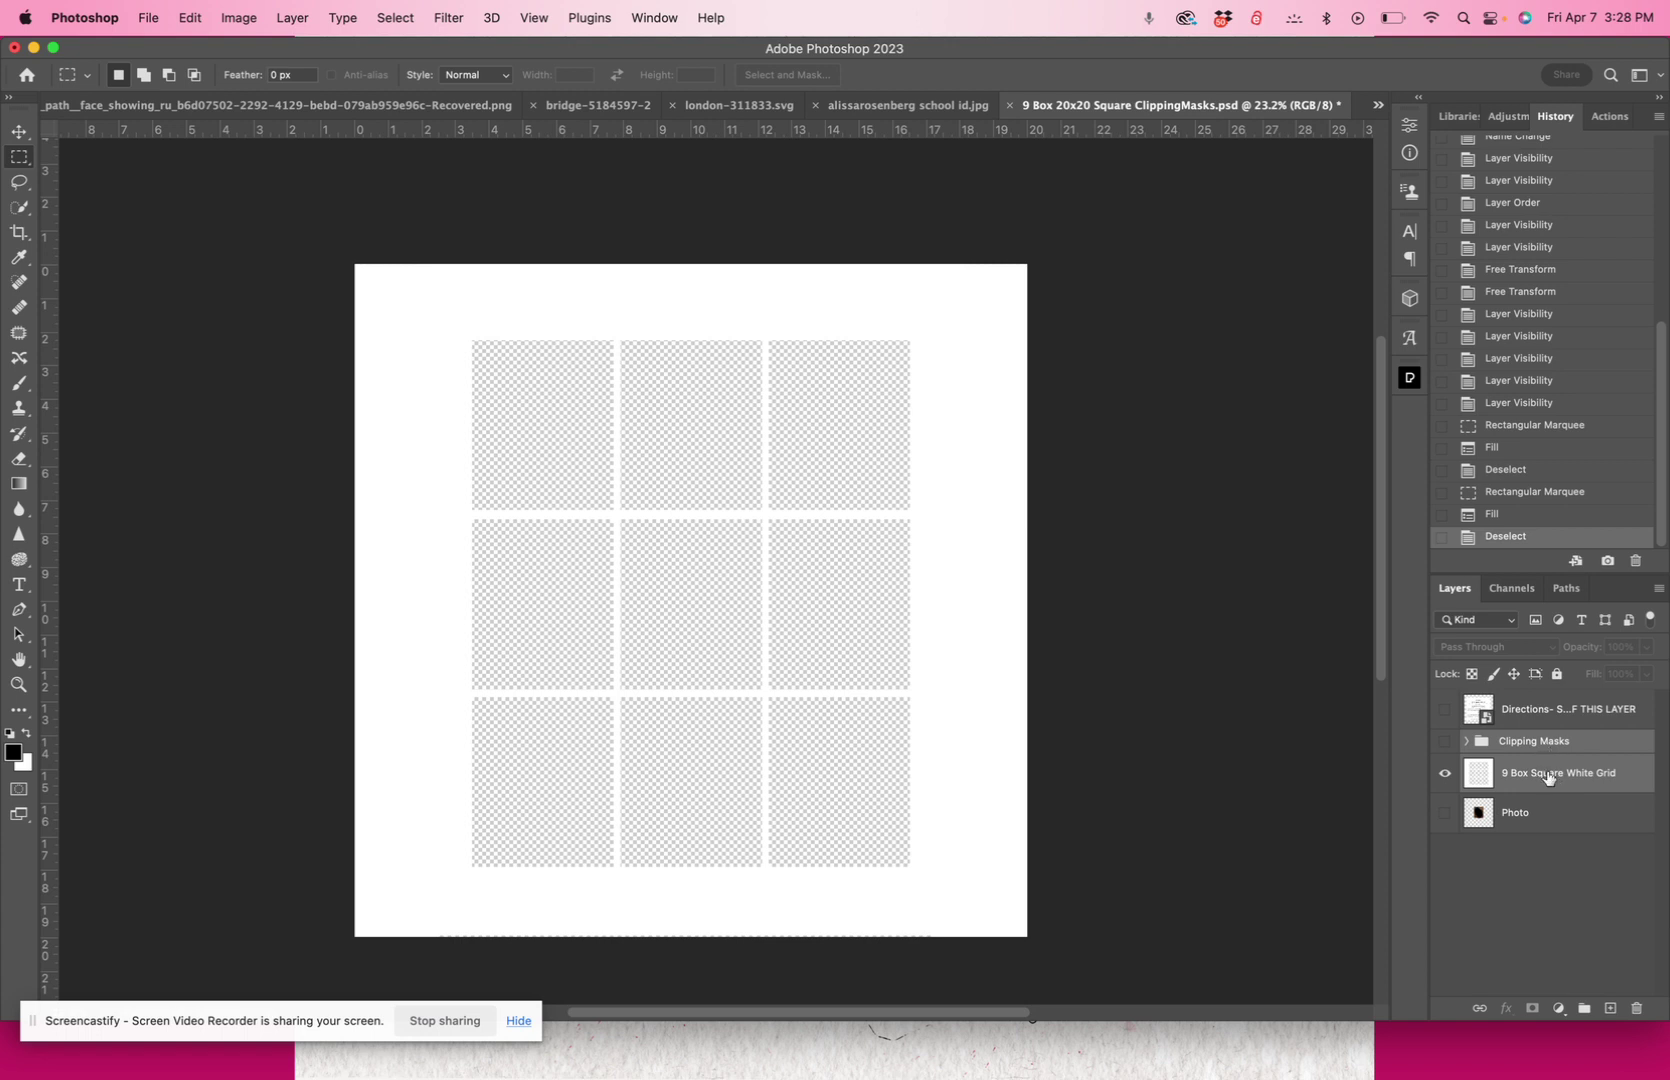
{"action": "key", "text": "super+t"}
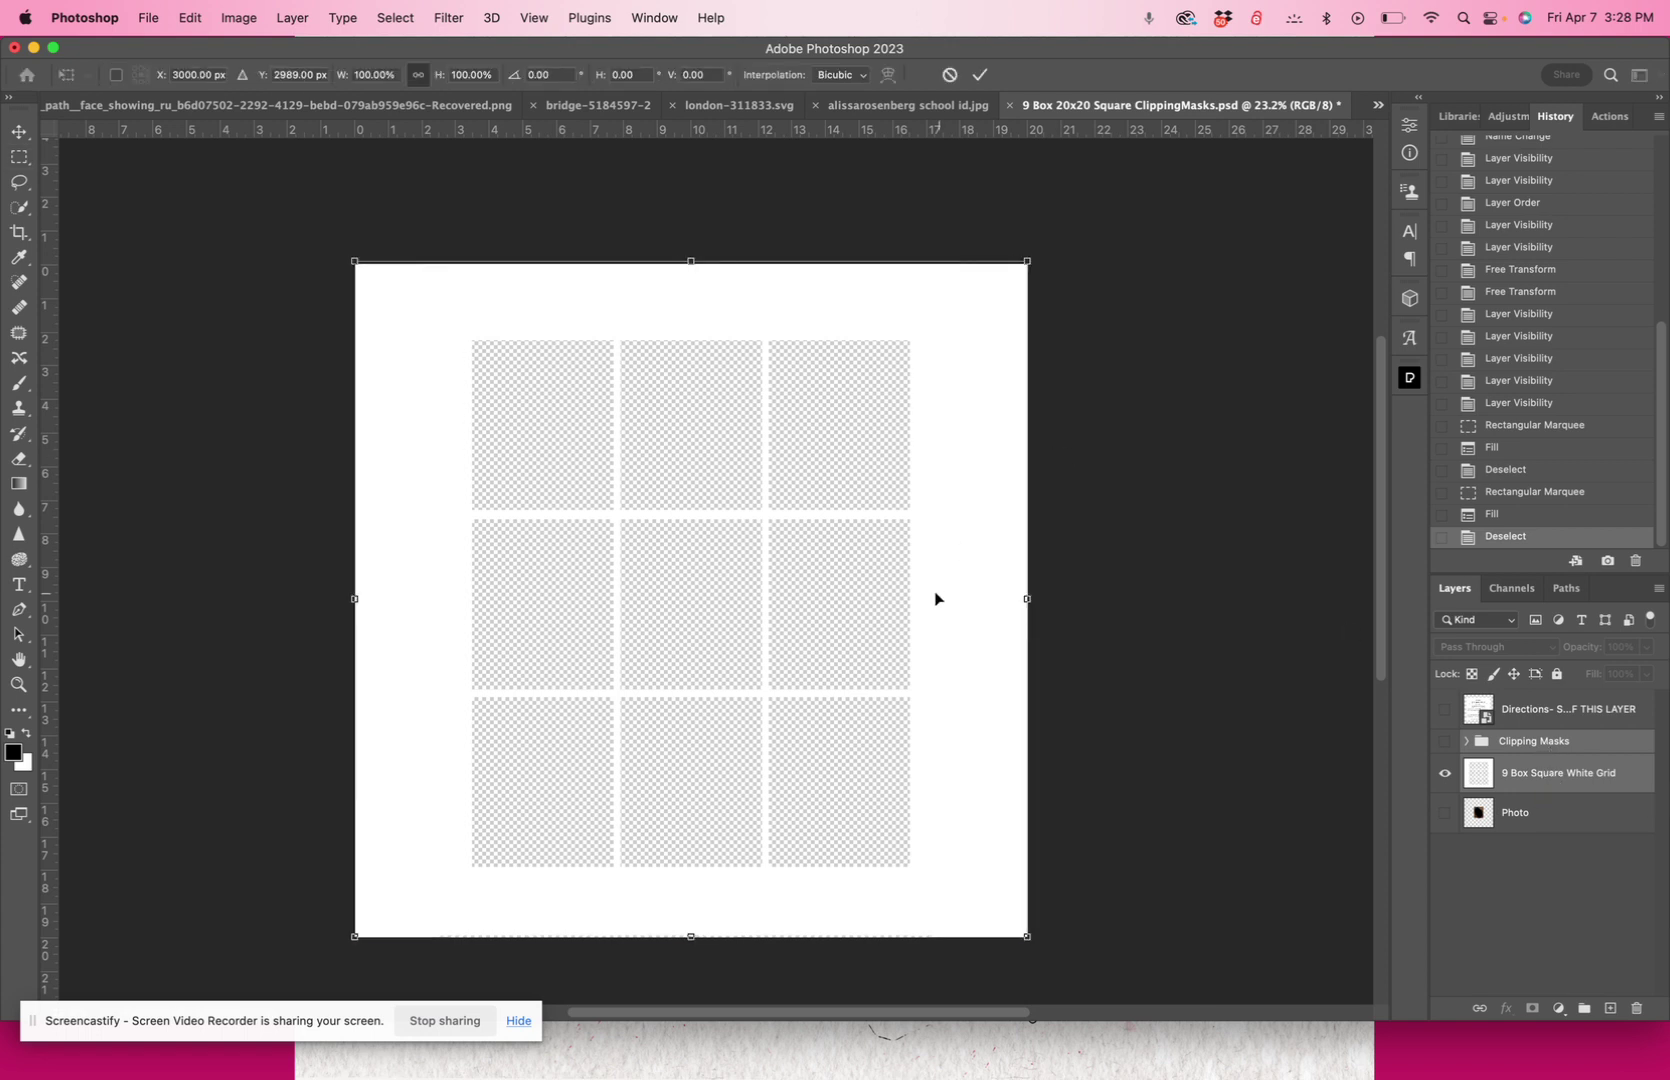
{"action": "left_click_drag", "start_coordinate": [935, 598], "coordinate": [926, 594]}
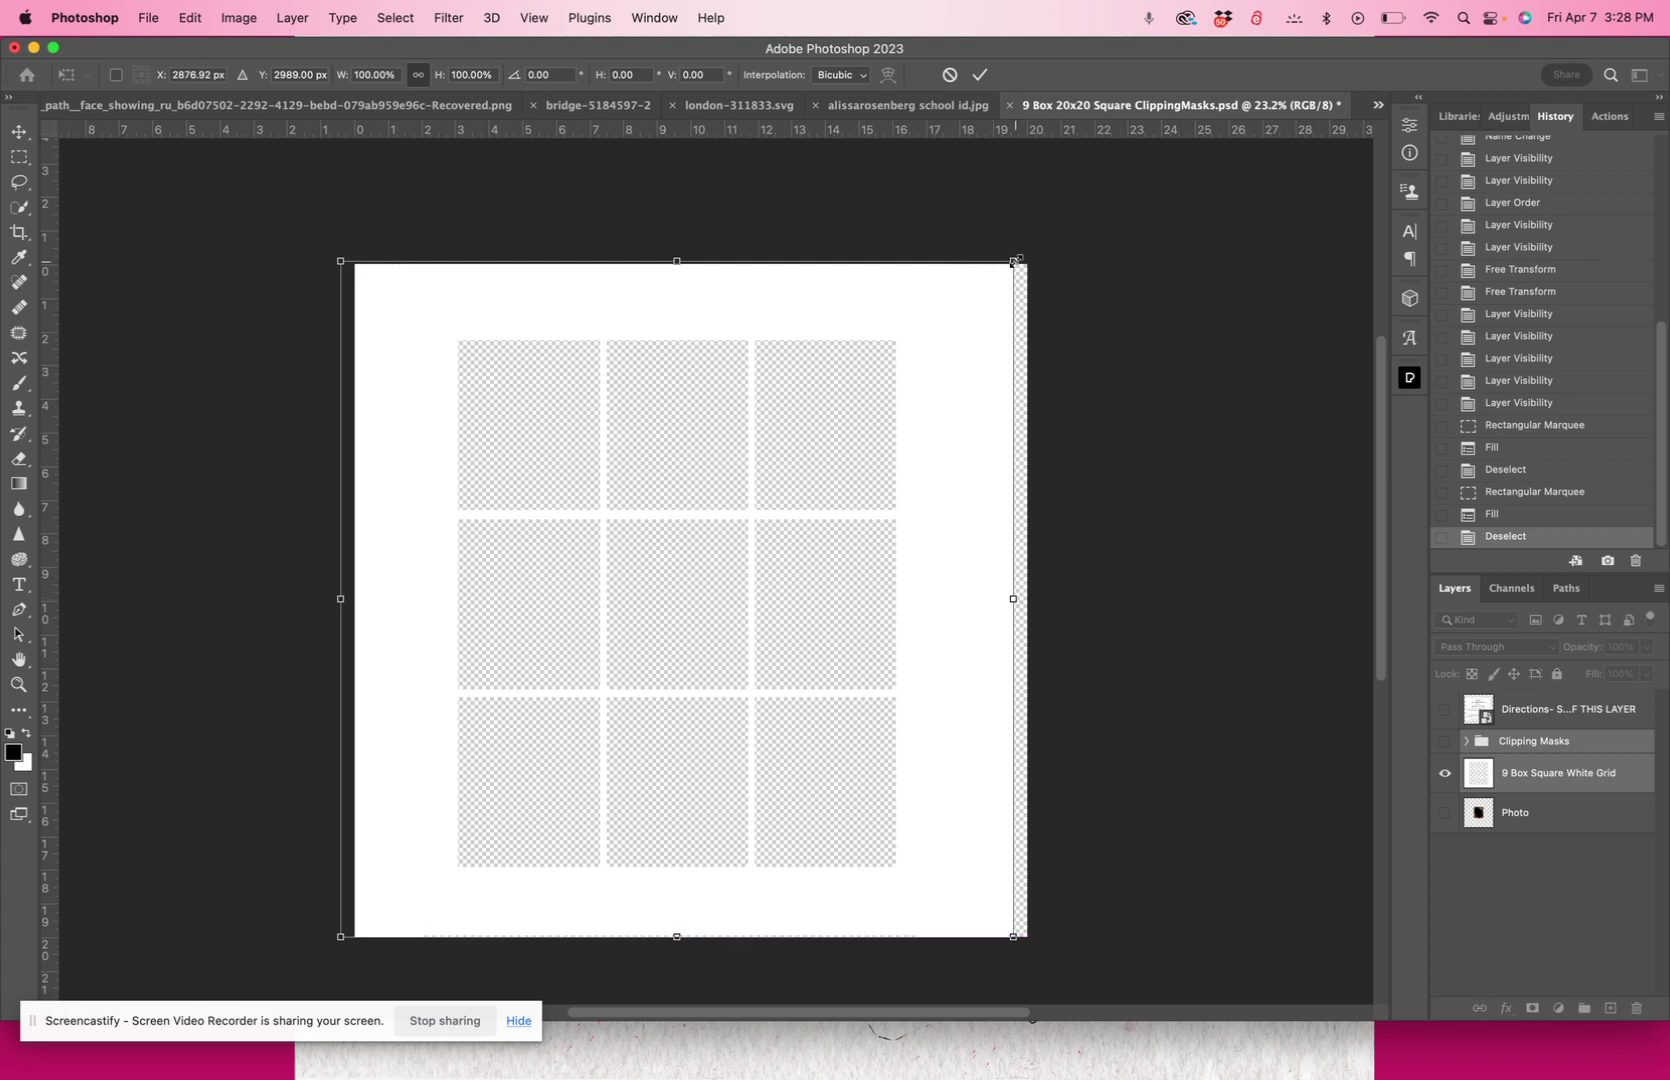
{"action": "left_click_drag", "start_coordinate": [1015, 262], "coordinate": [1050, 225]}
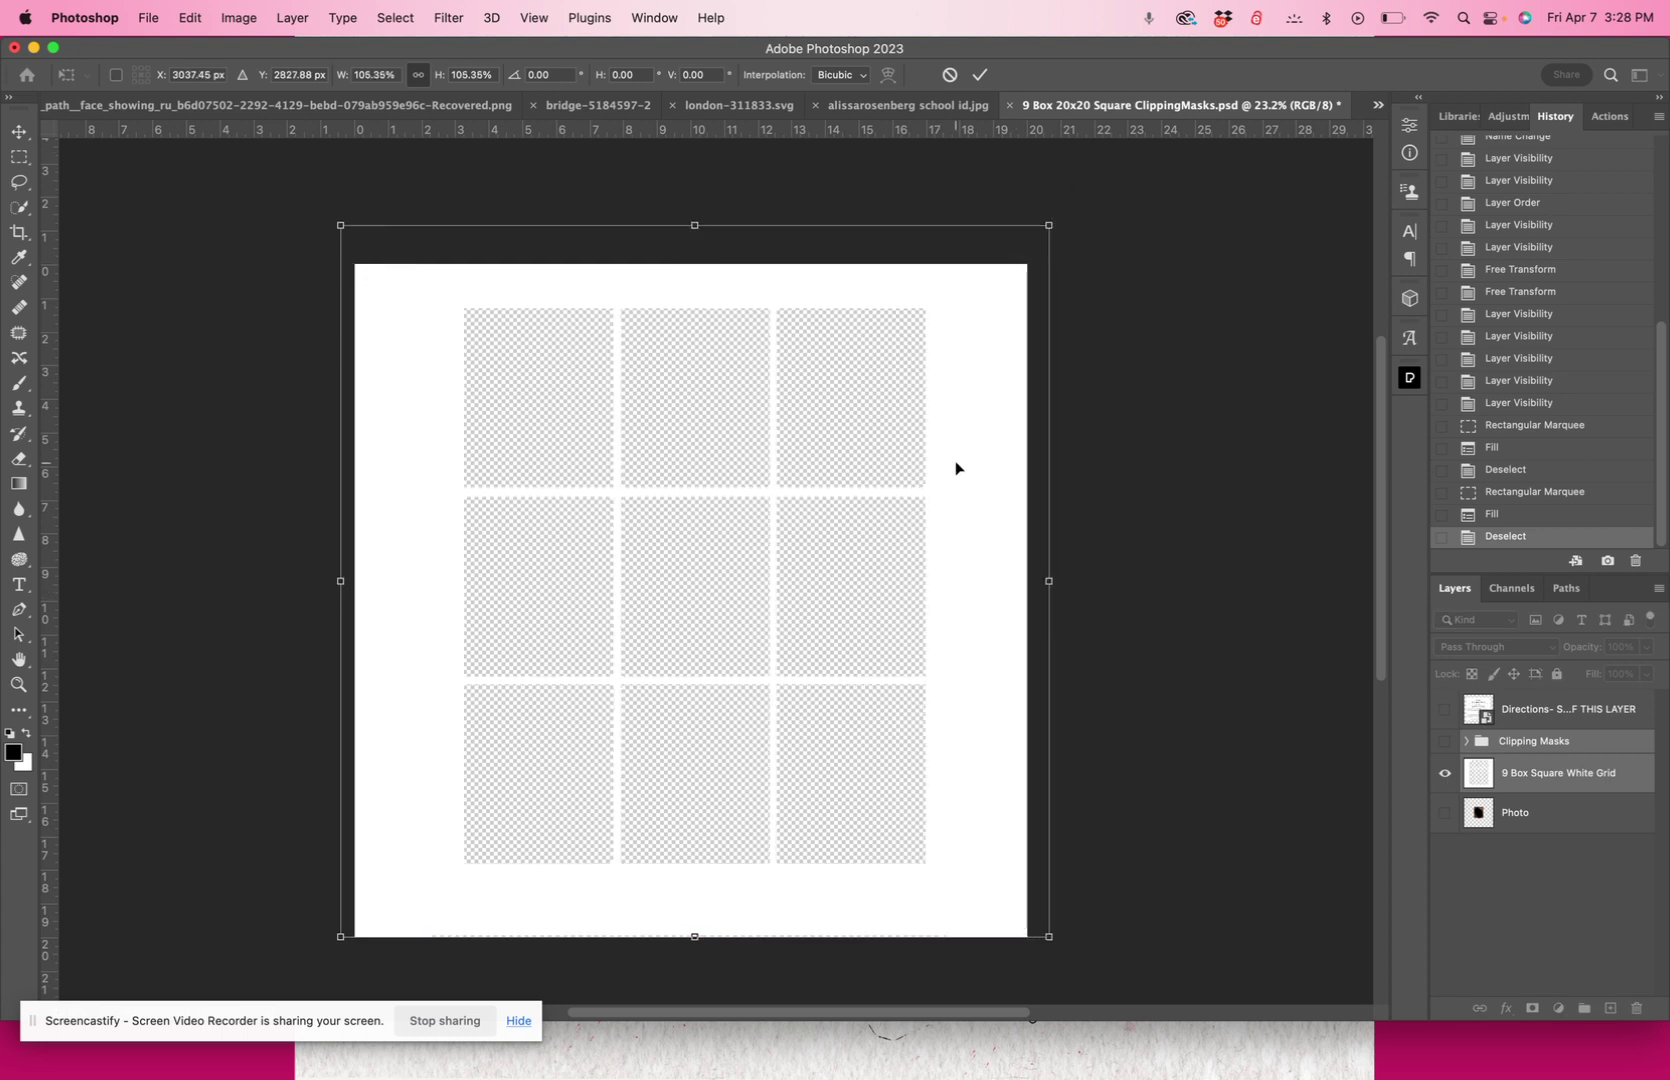
Center the enlarged grid and masks on the canvas at X 3000 px, Y 3000 px and apply the transformation
{"action": "left_click_drag", "start_coordinate": [955, 468], "coordinate": [954, 488]}
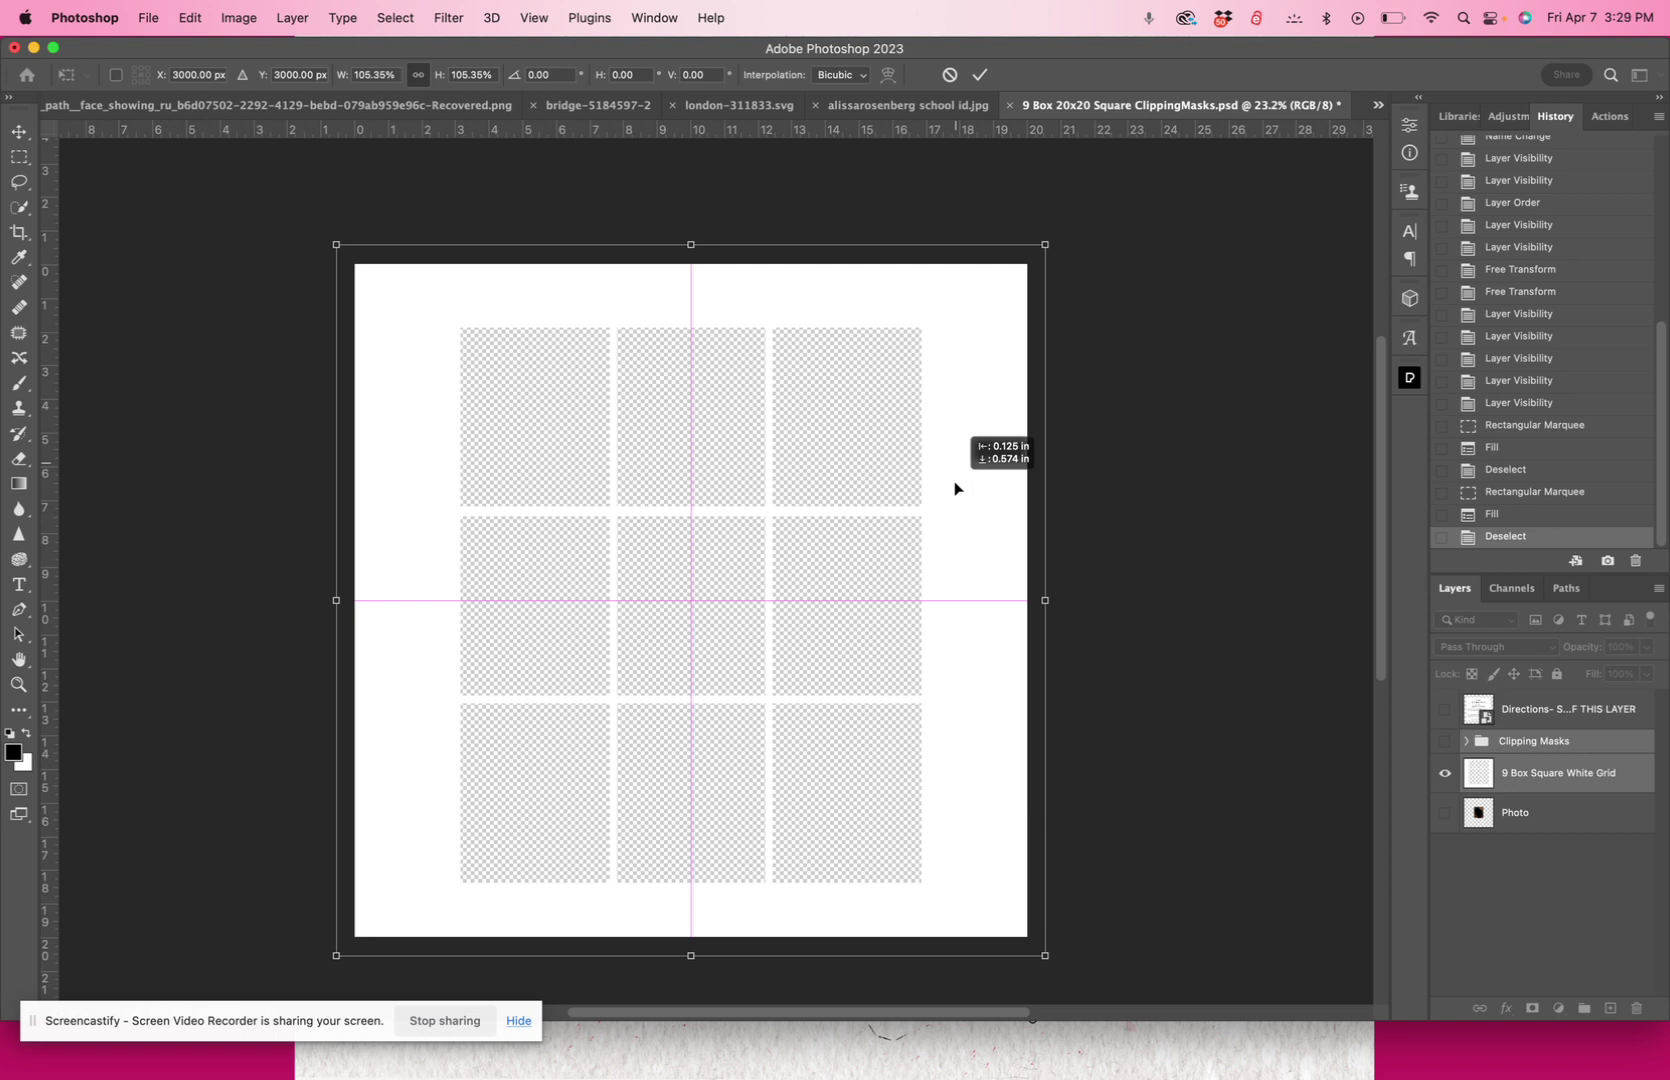
{"action": "left_click_drag", "start_coordinate": [955, 487], "coordinate": [955, 487]}
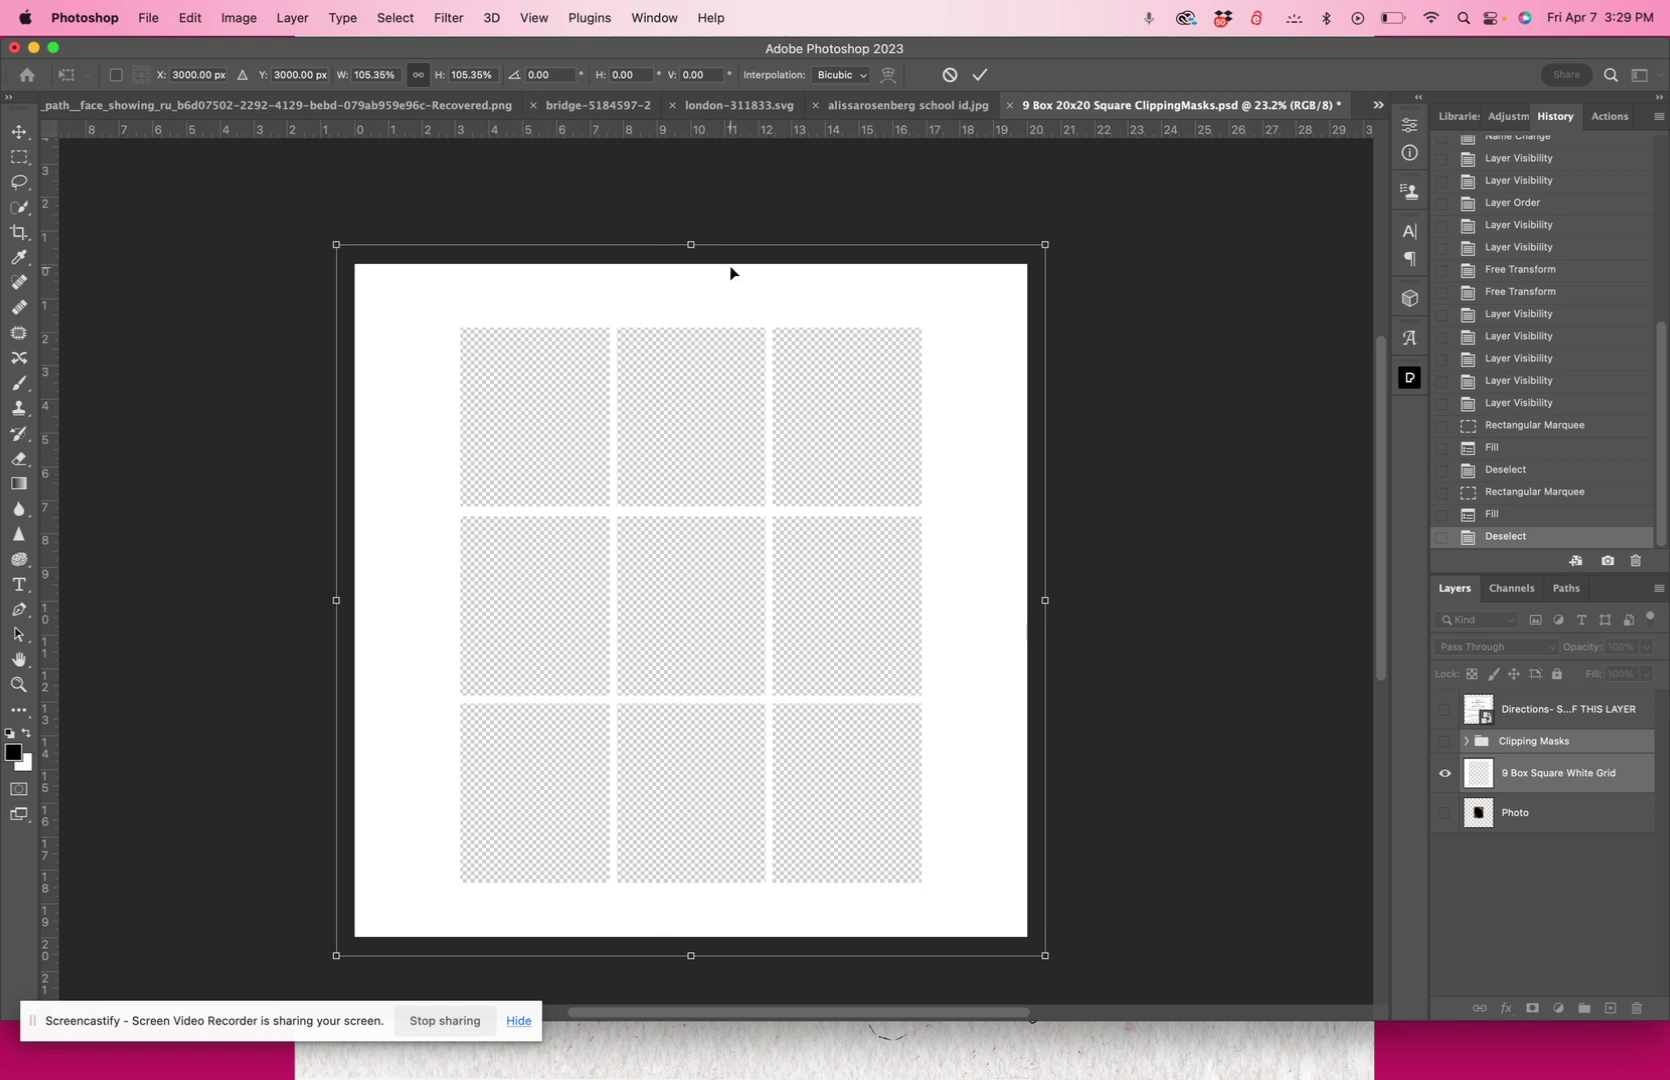
{"action": "left_click", "coordinate": [981, 75]}
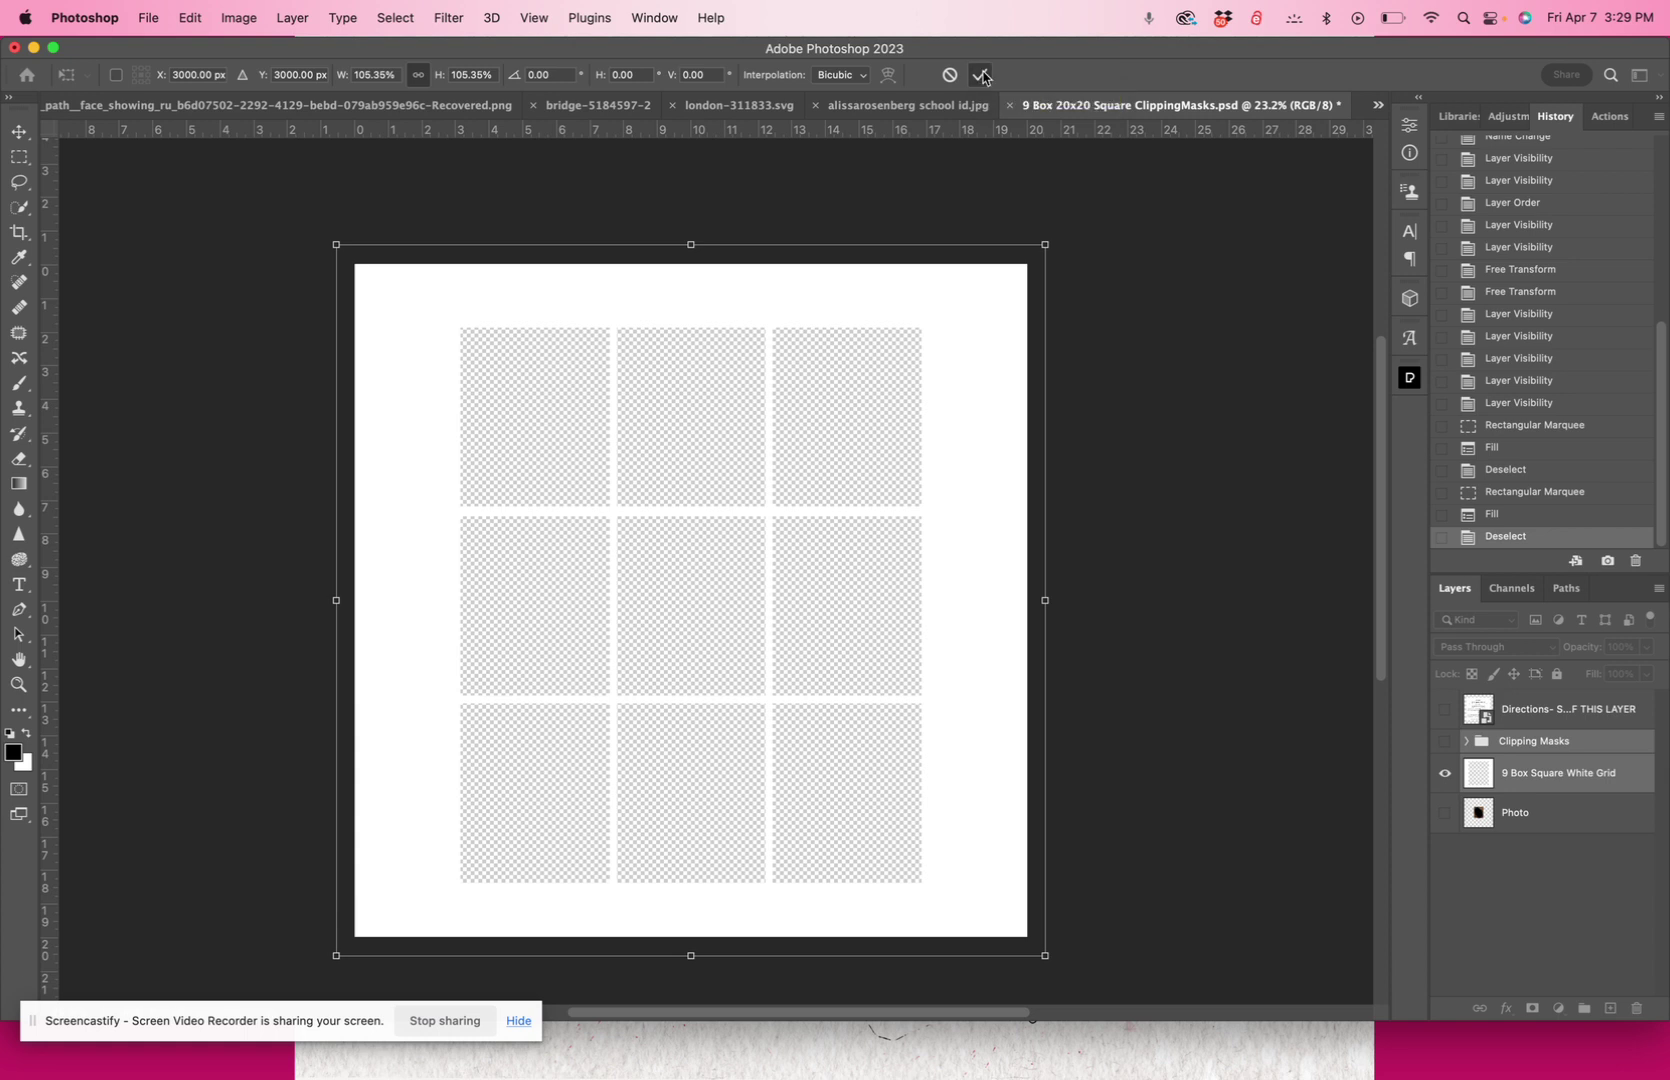
Try cropping the canvas to a 4:5 (8:10) ratio around the grid, and revert to the state before the crop
{"action": "left_click", "coordinate": [18, 240]}
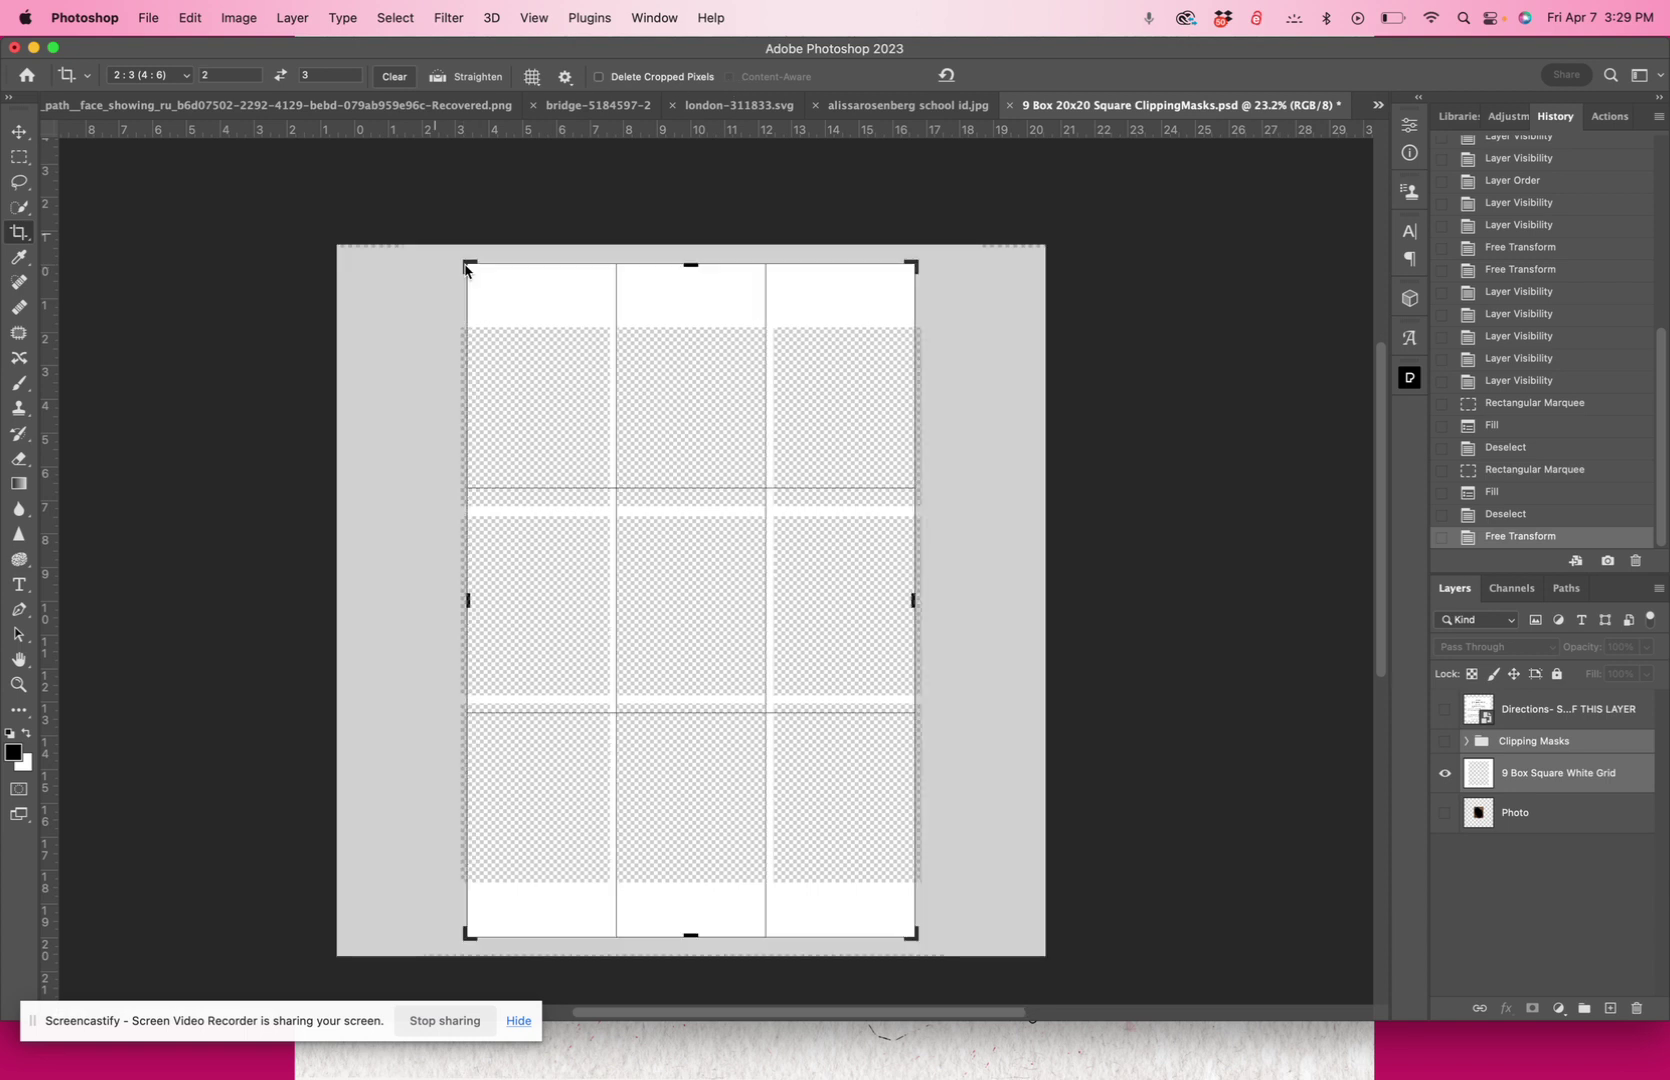
{"action": "left_click_drag", "start_coordinate": [467, 267], "coordinate": [440, 239]}
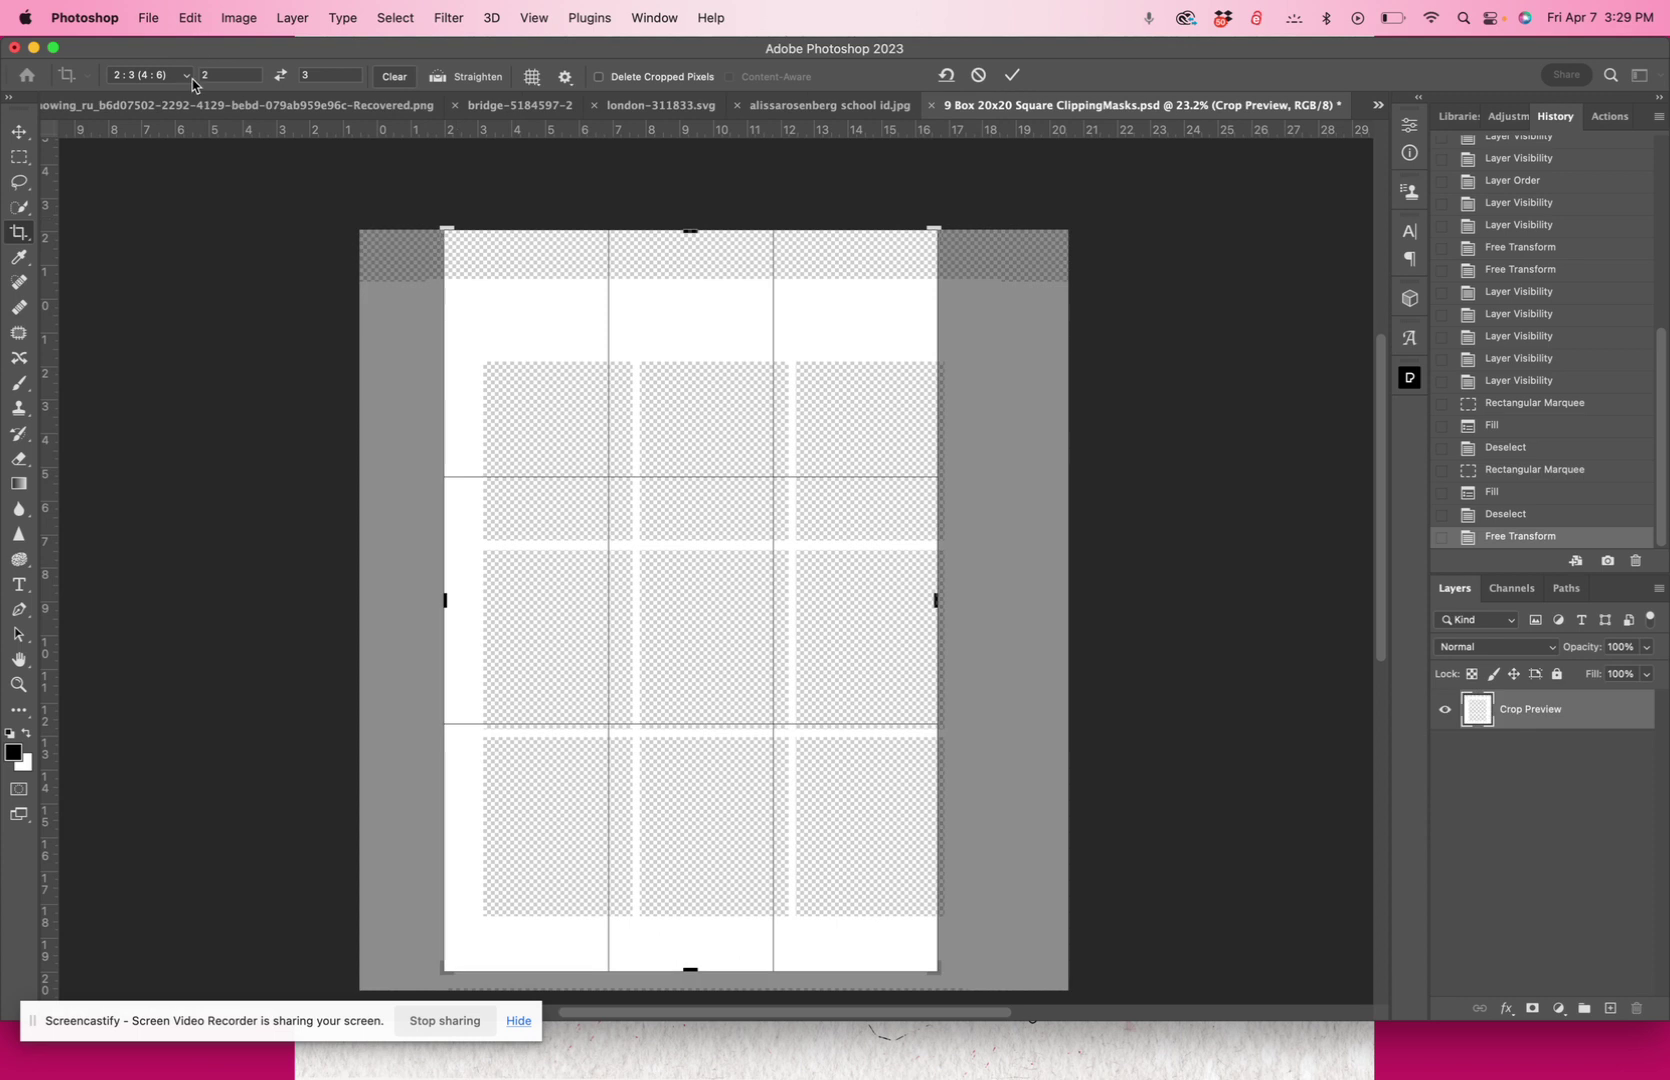
{"action": "left_click", "coordinate": [187, 76]}
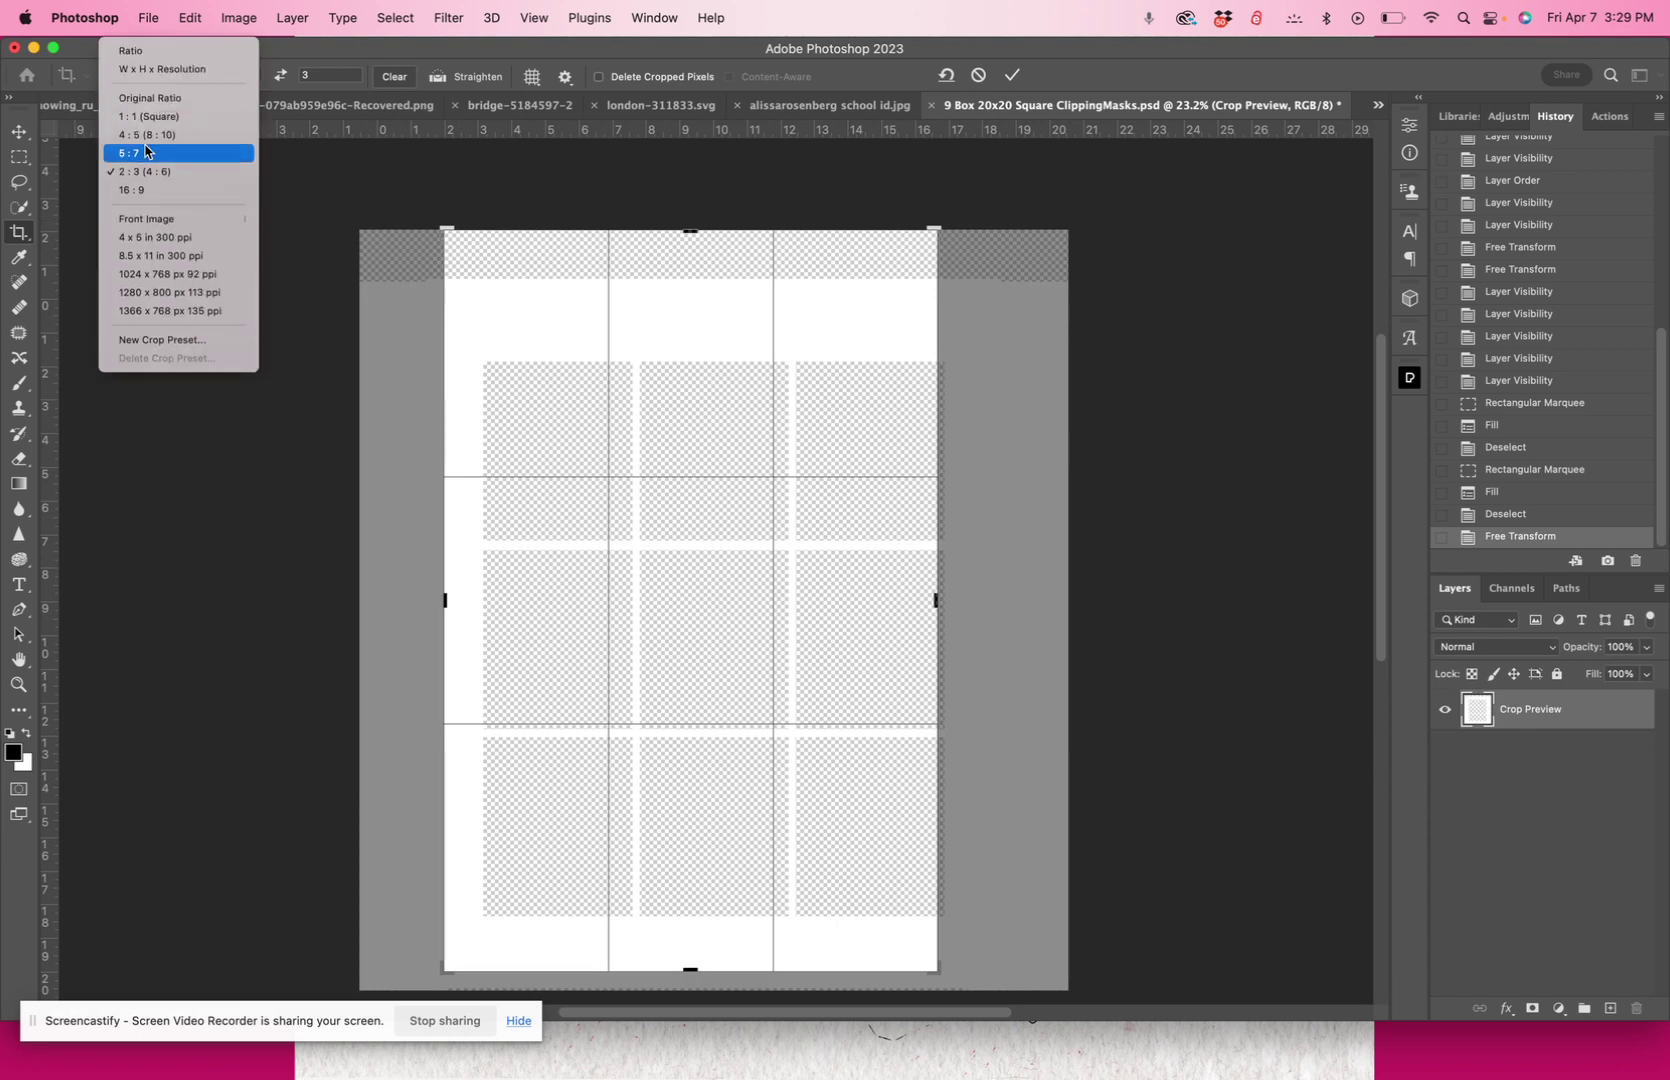
{"action": "left_click", "coordinate": [147, 139]}
{"action": "scroll", "coordinate": [645, 324], "scroll_direction": "down", "scroll_amount": 5}
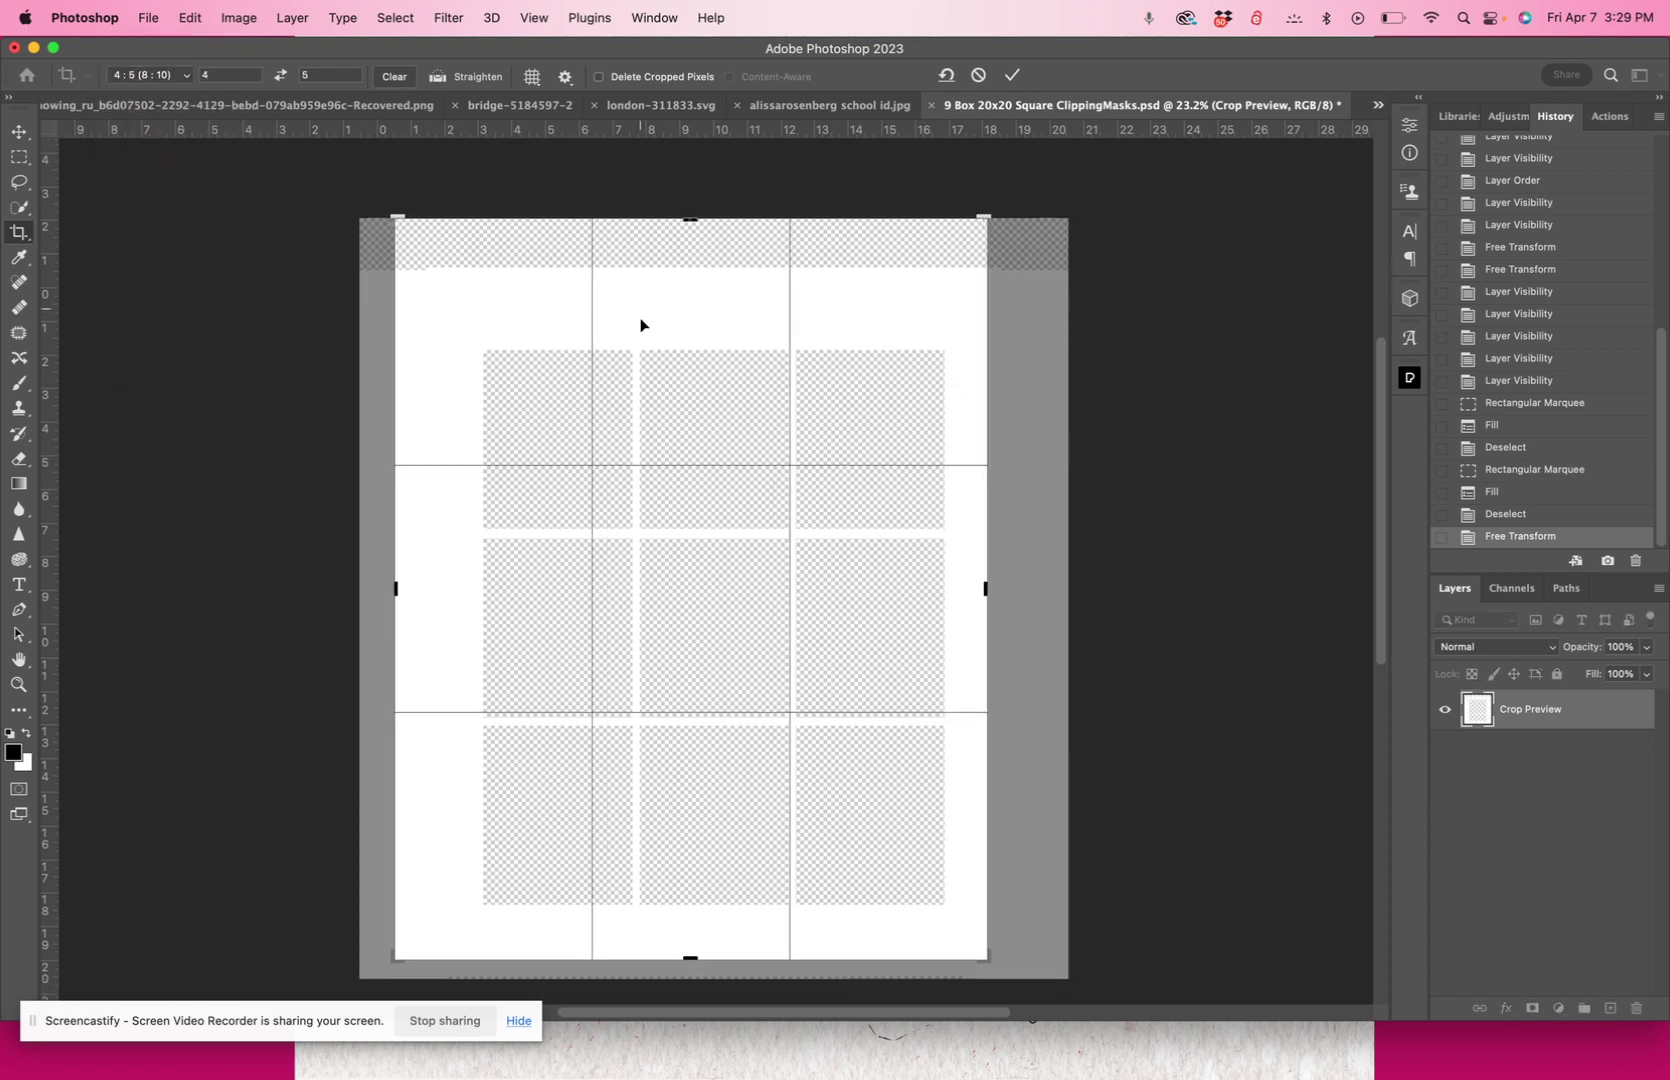
{"action": "left_click_drag", "start_coordinate": [1002, 828], "coordinate": [969, 782]}
{"action": "left_click", "coordinate": [1012, 75]}
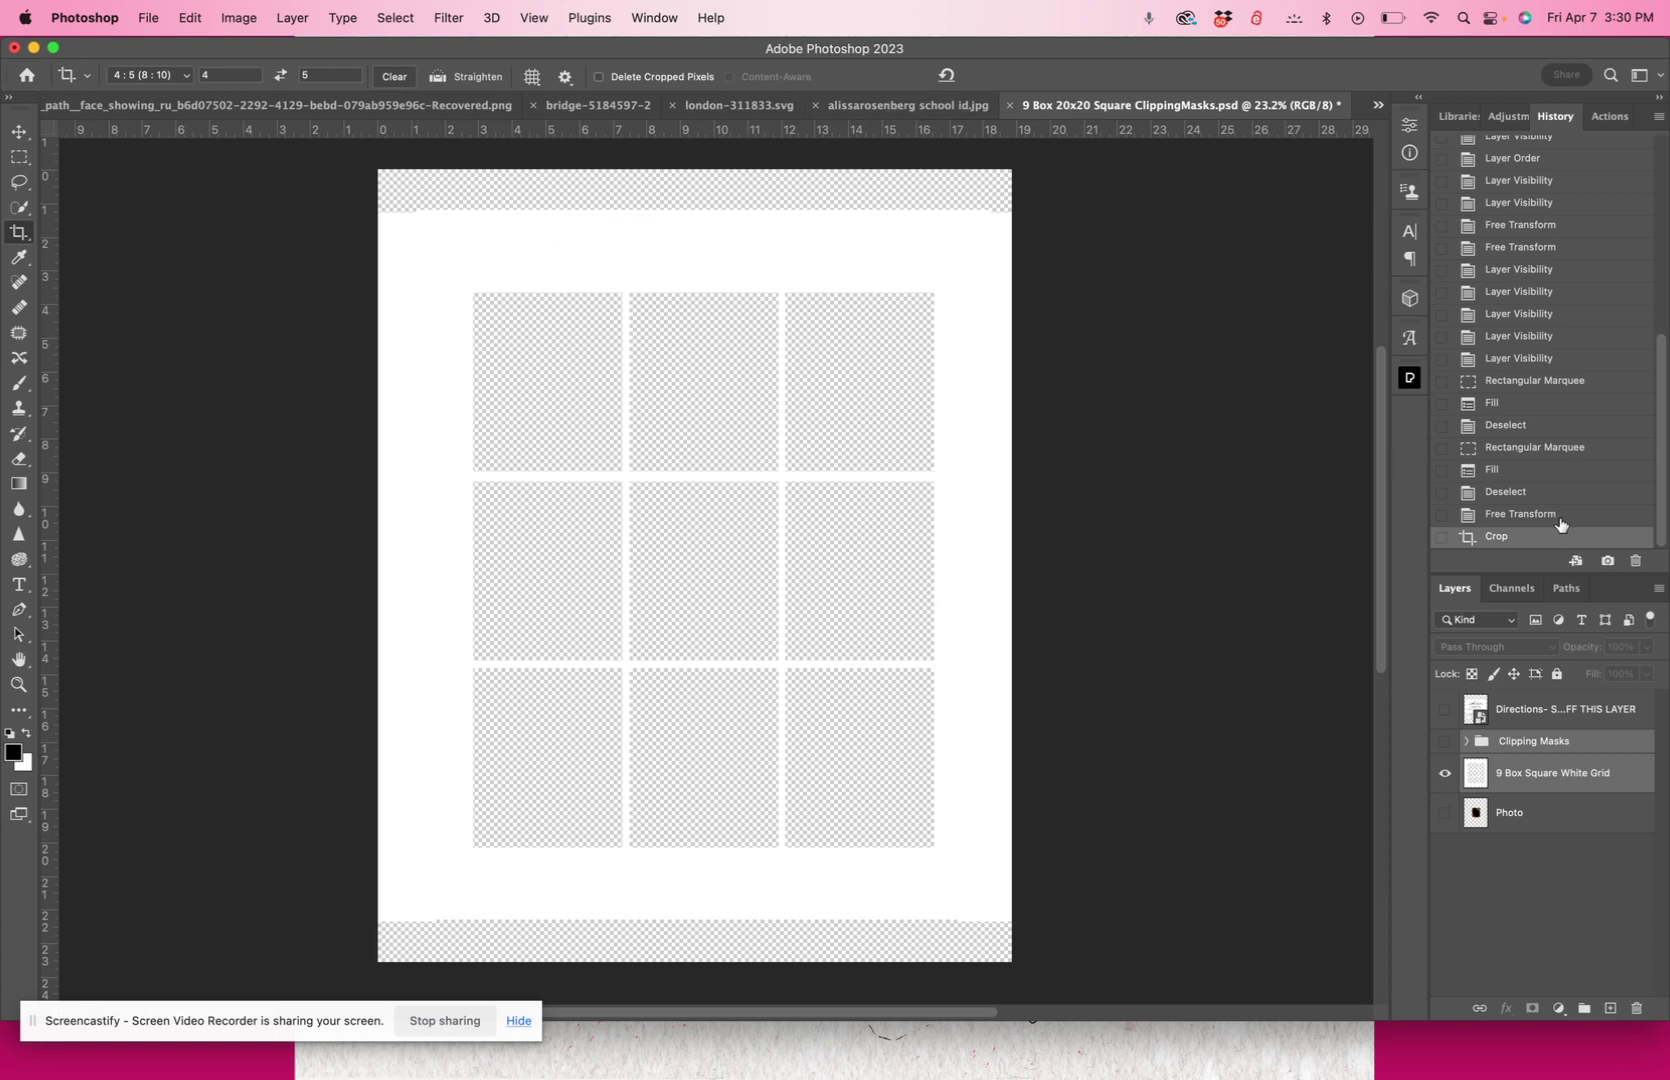
{"action": "left_click", "coordinate": [1520, 514]}
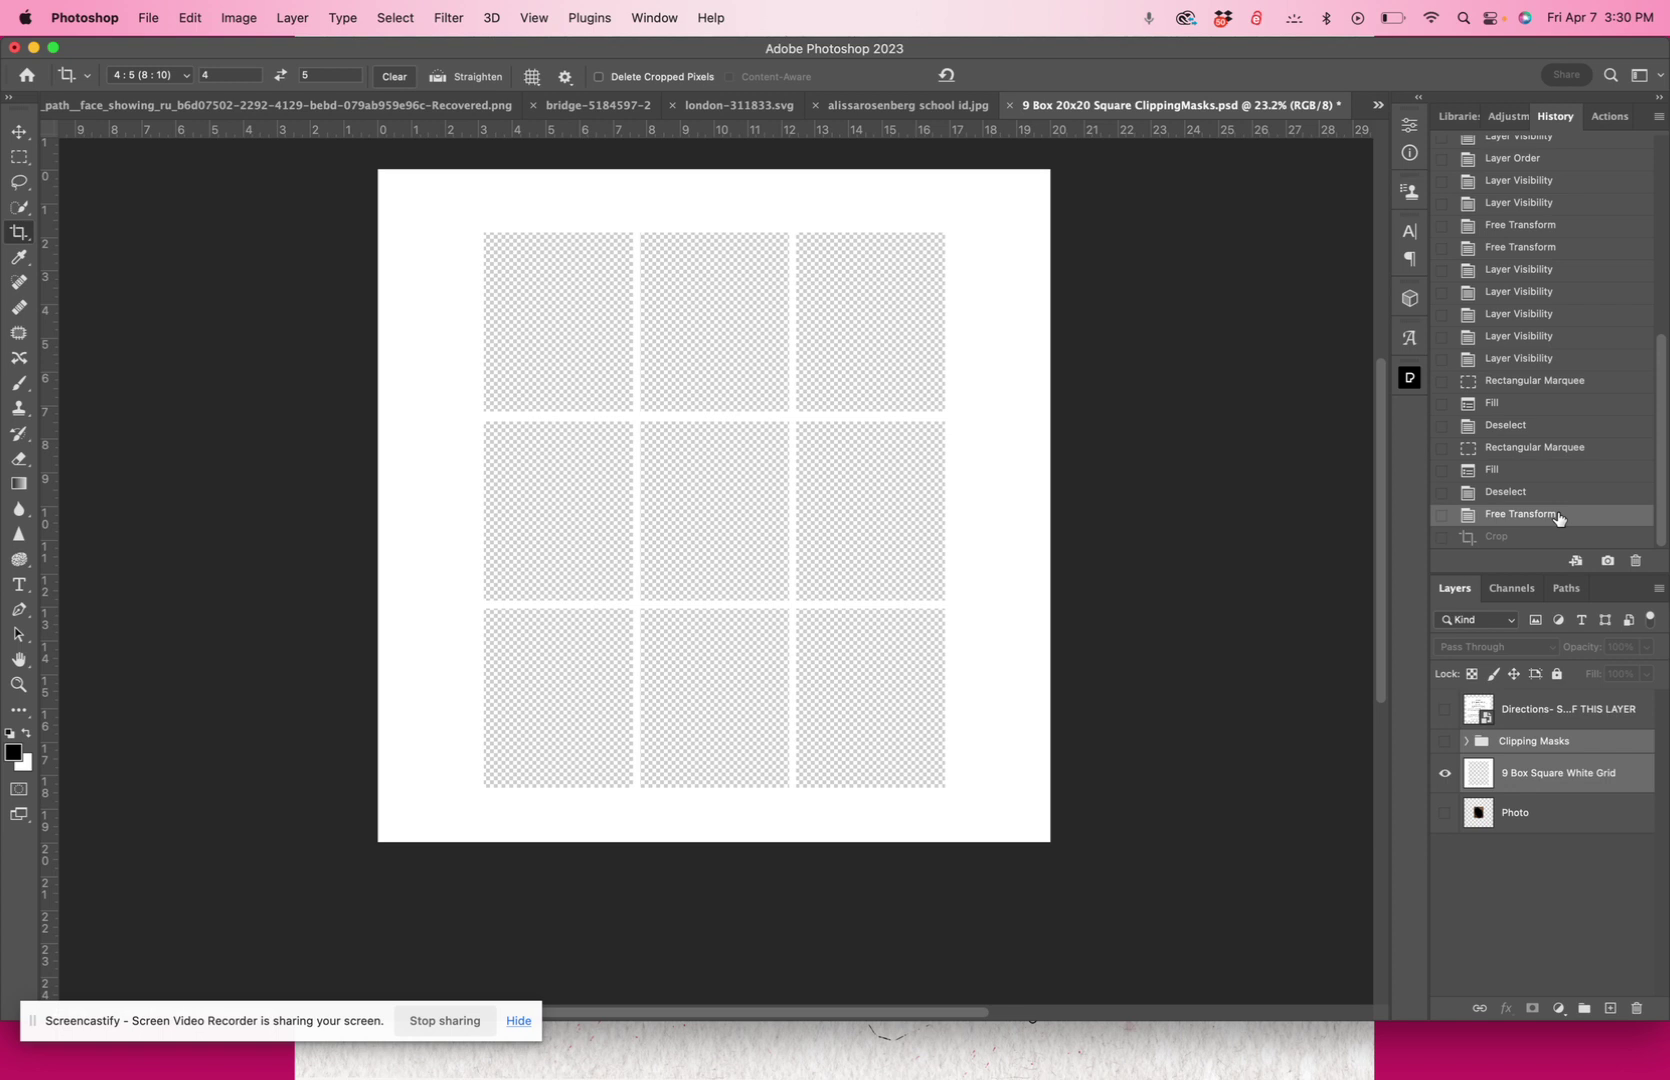
{"action": "scroll", "coordinate": [1127, 540], "scroll_direction": "up", "scroll_amount": 5}
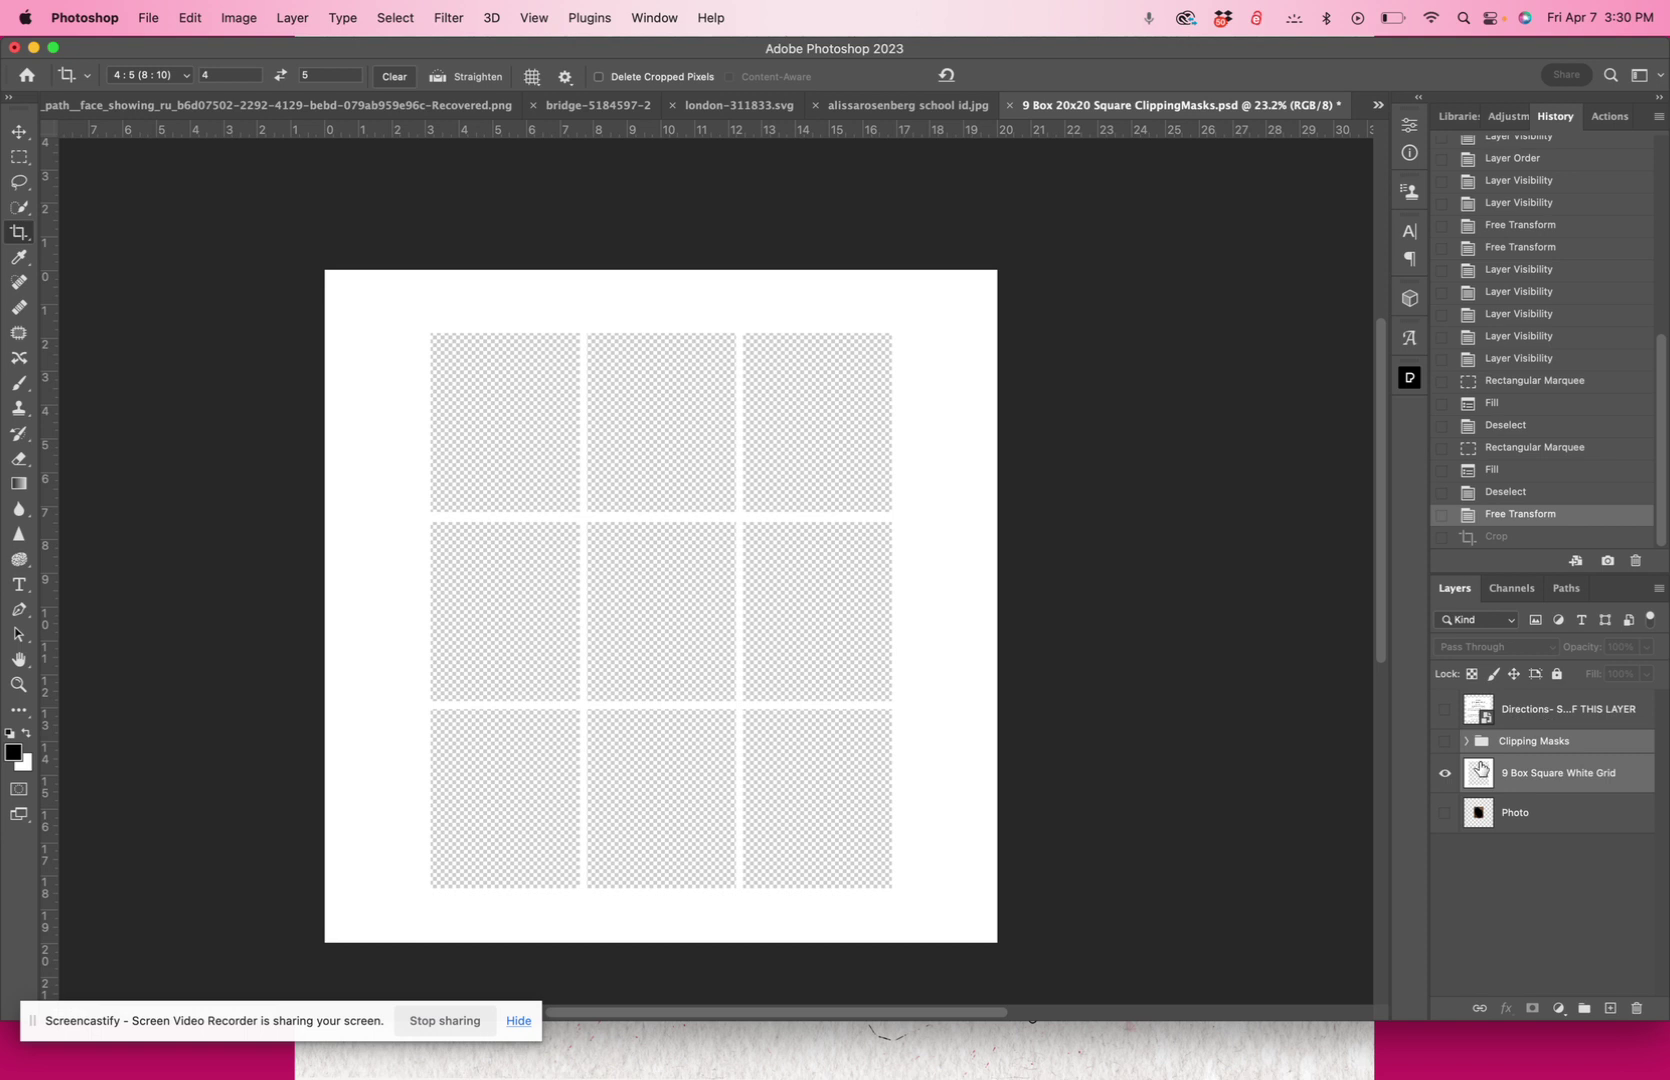
Show the Photo layer, scale it proportionally to 70.19%, fit it in the middle row's left grid box, and apply the transformation
{"action": "left_click", "coordinate": [1568, 822]}
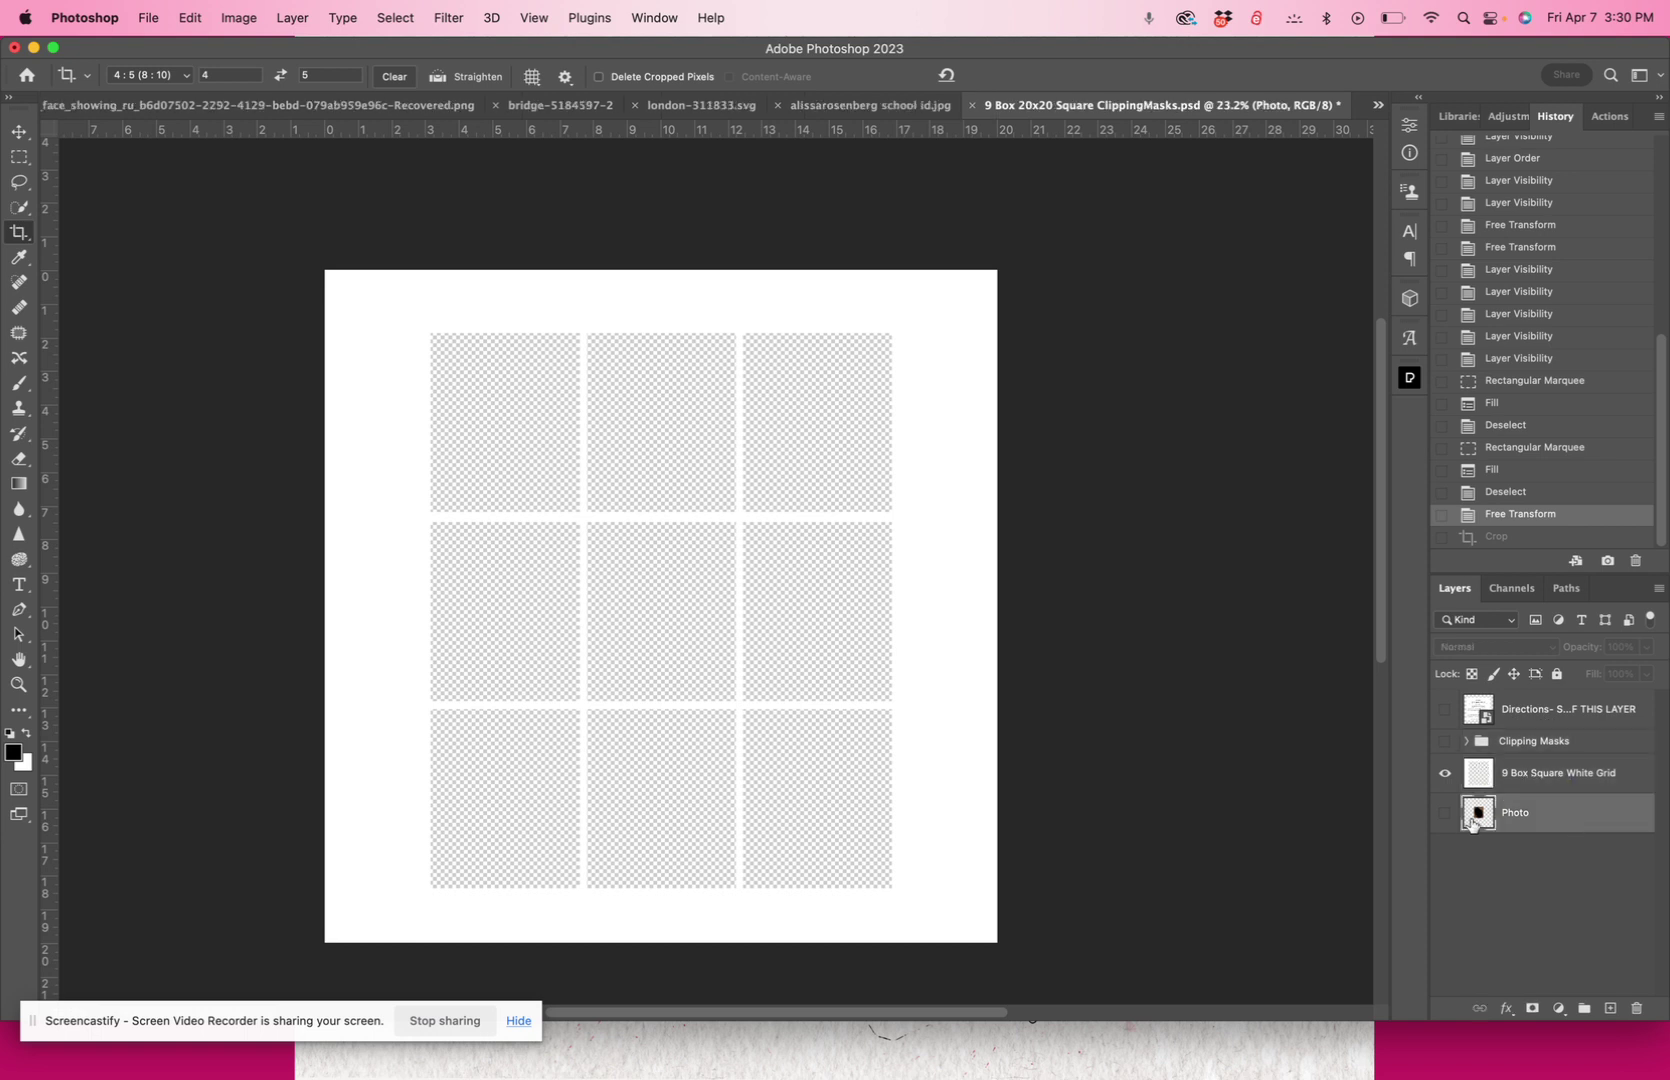
{"action": "left_click", "coordinate": [1443, 814]}
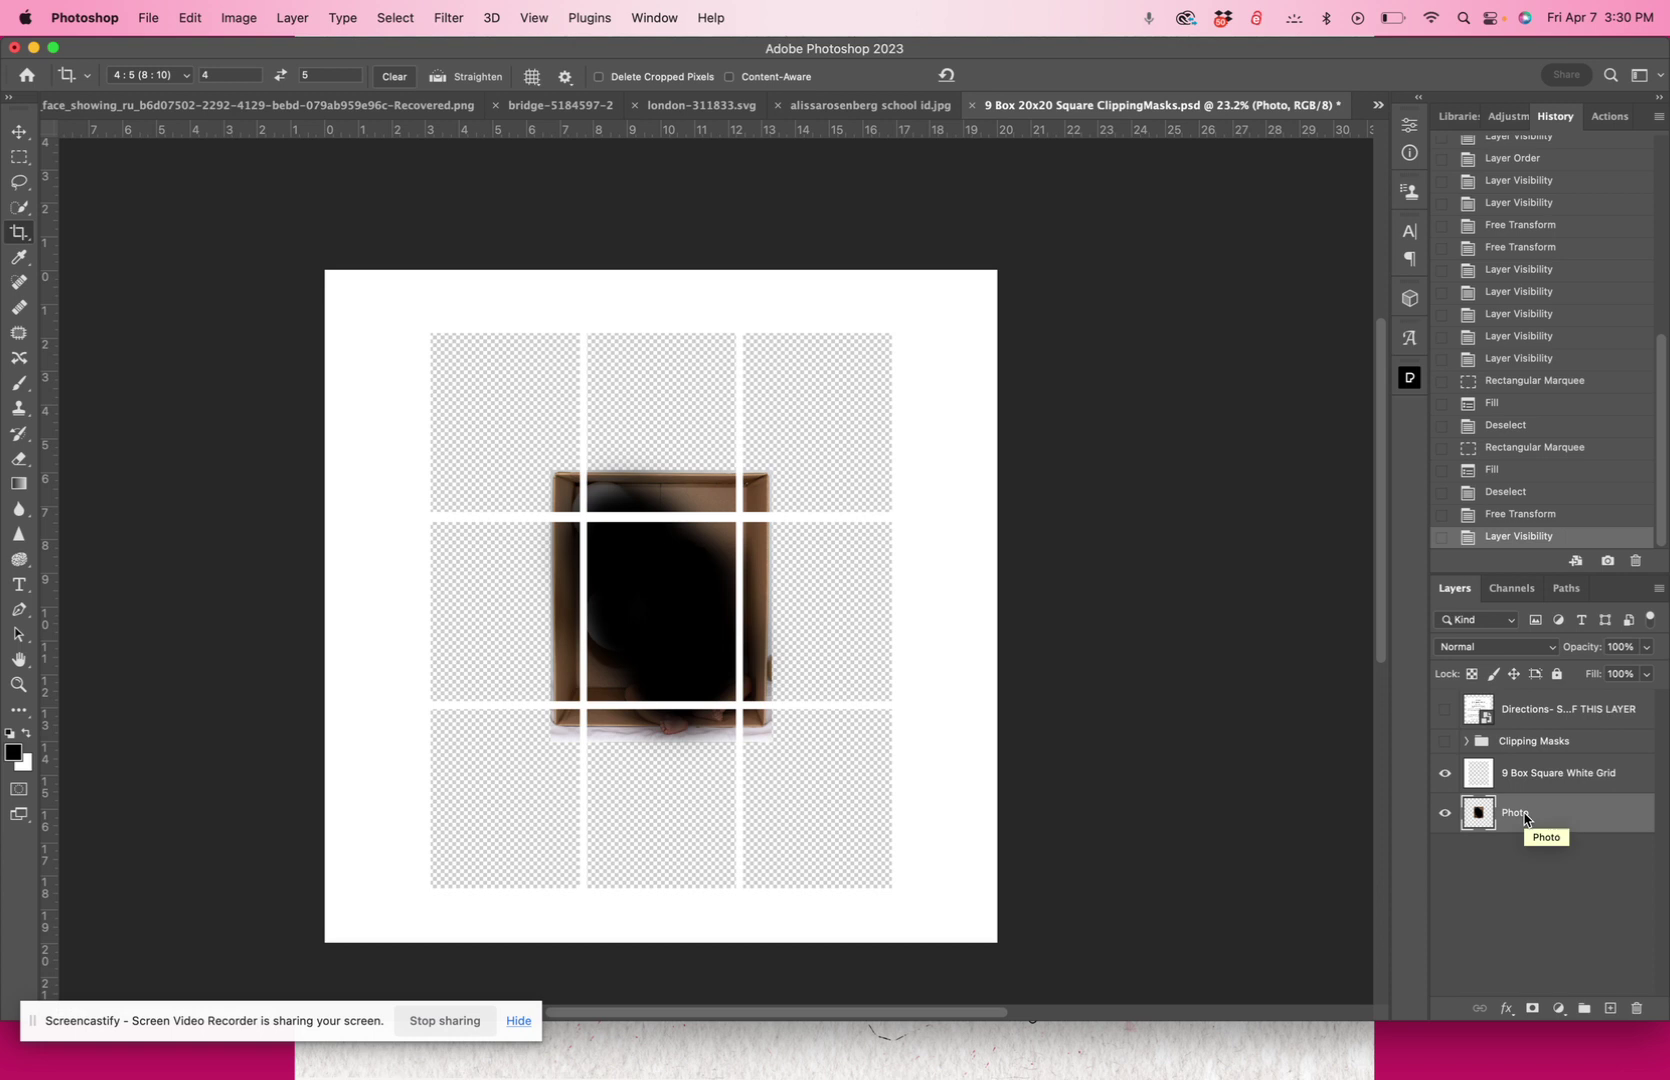
{"action": "key", "text": "super+t"}
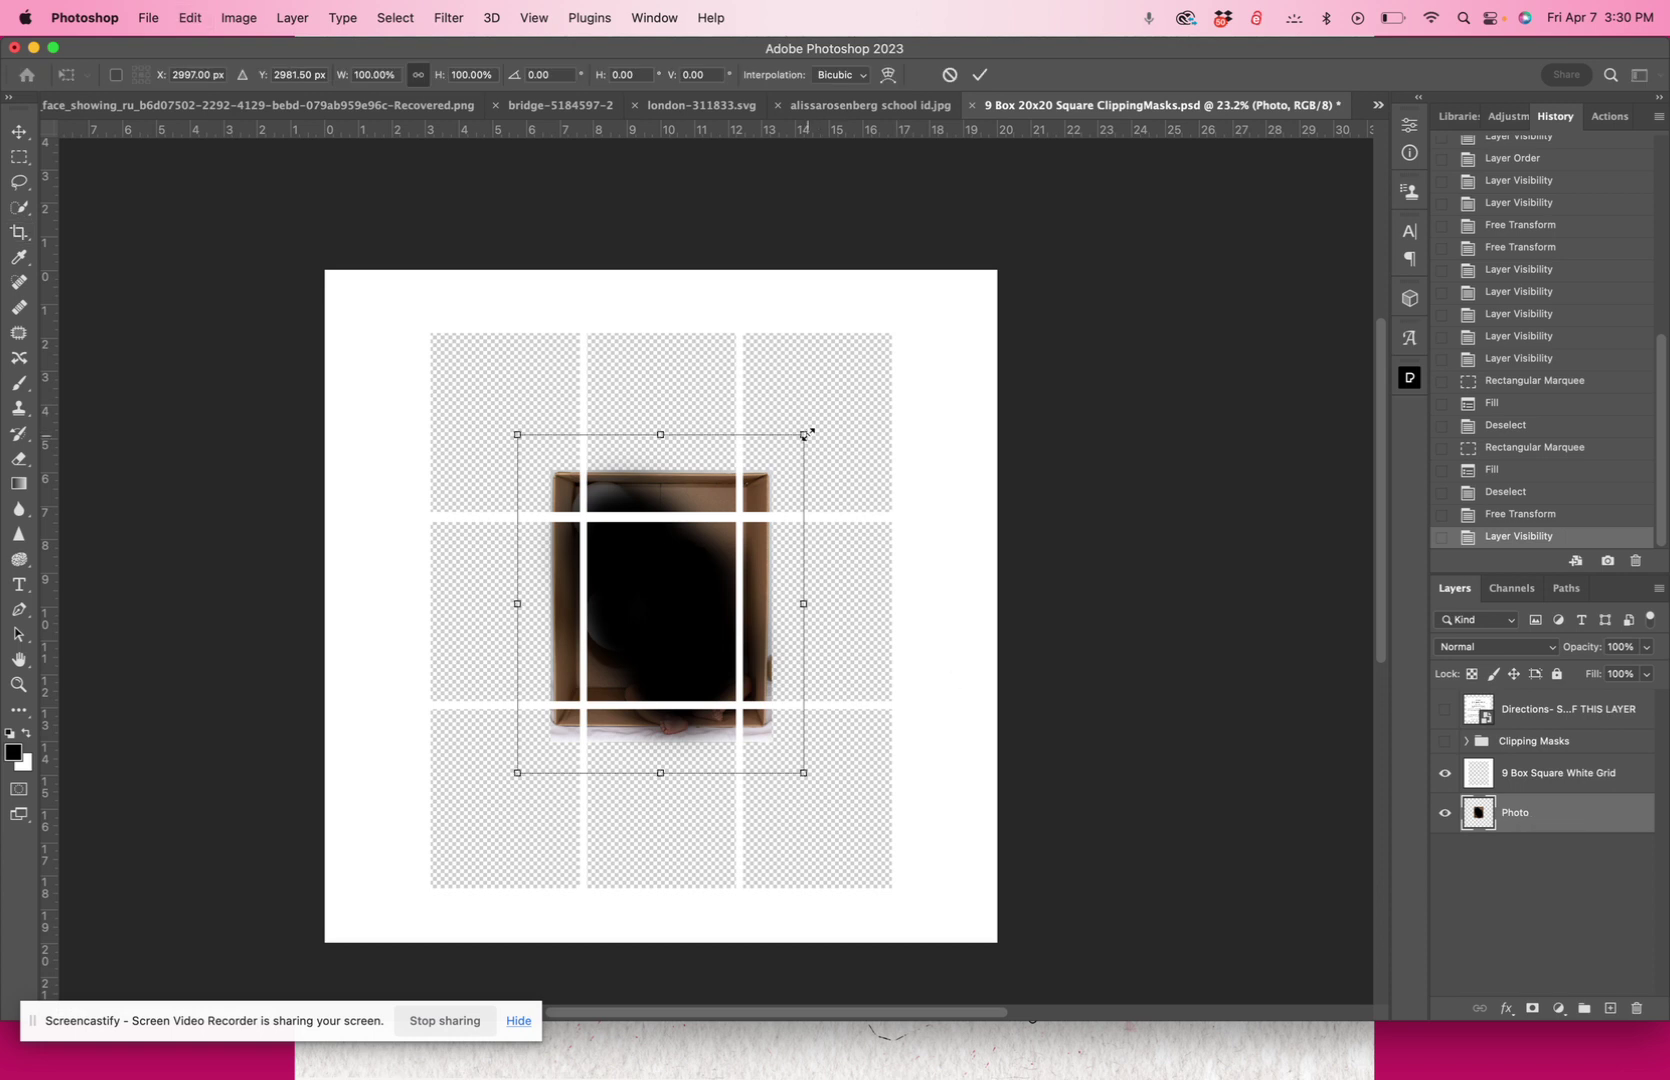
{"action": "left_click_drag", "start_coordinate": [808, 435], "coordinate": [743, 516]}
{"action": "left_click_drag", "start_coordinate": [640, 645], "coordinate": [527, 625]}
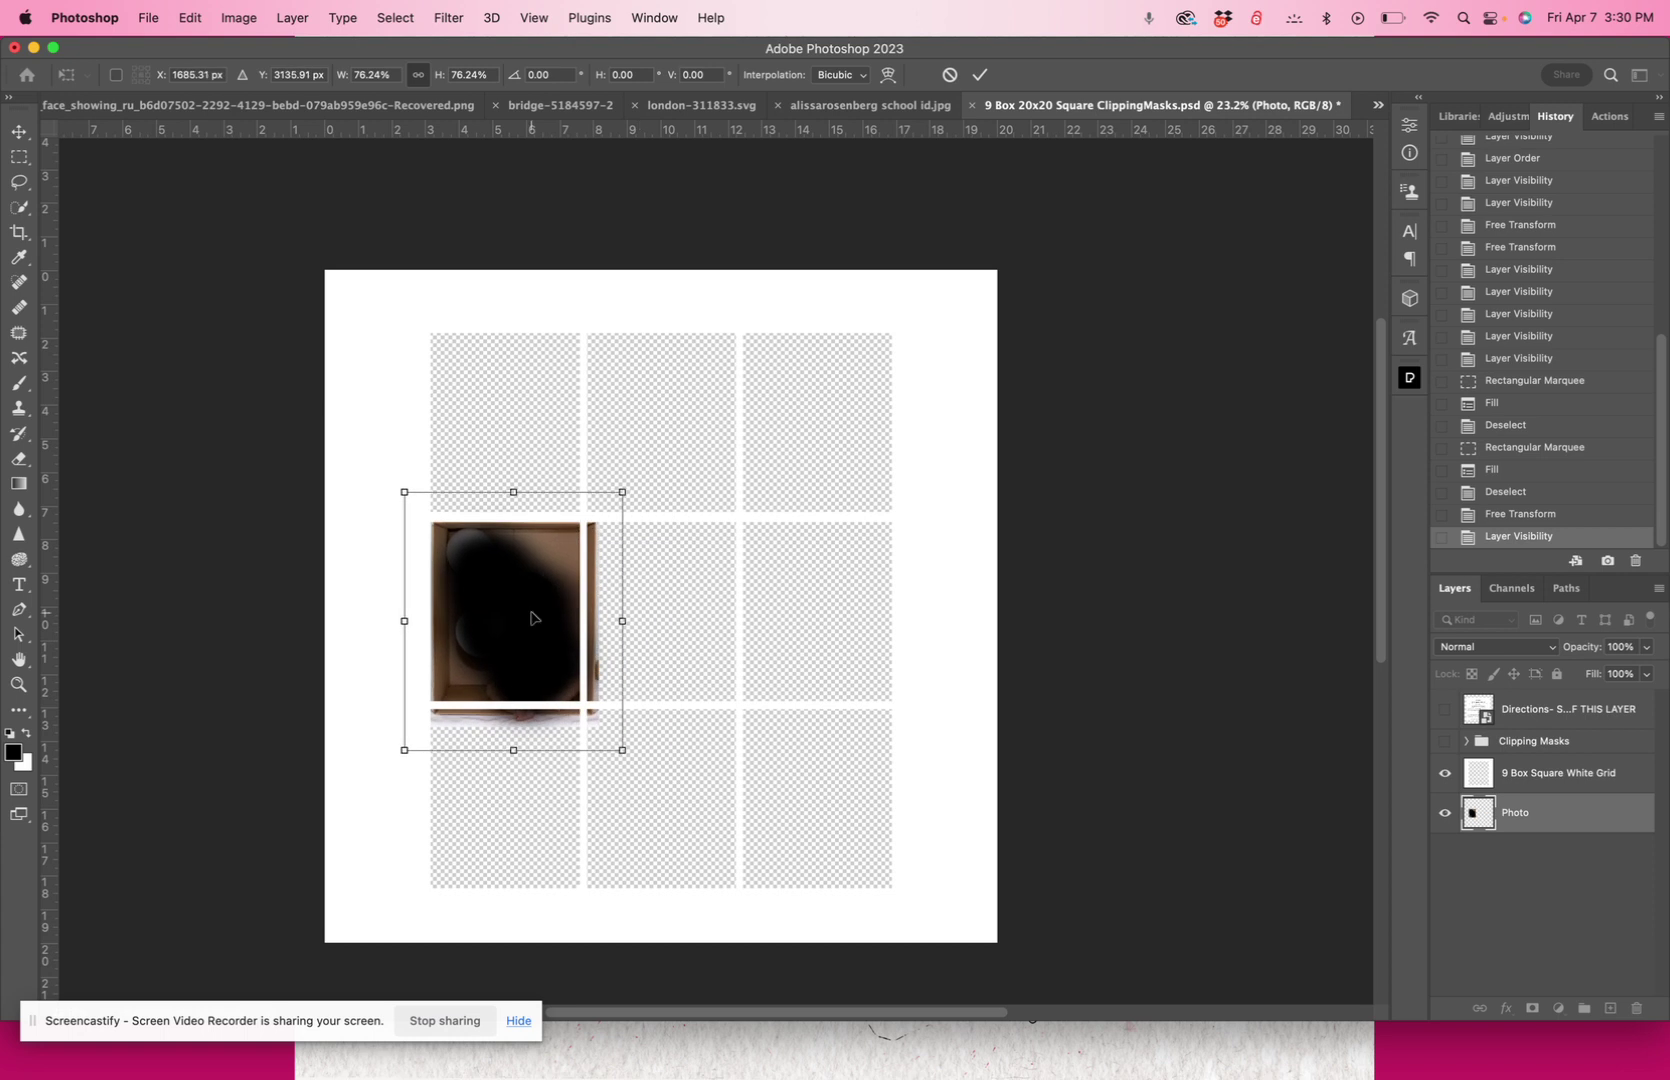
{"action": "left_click_drag", "start_coordinate": [623, 749], "coordinate": [605, 731]}
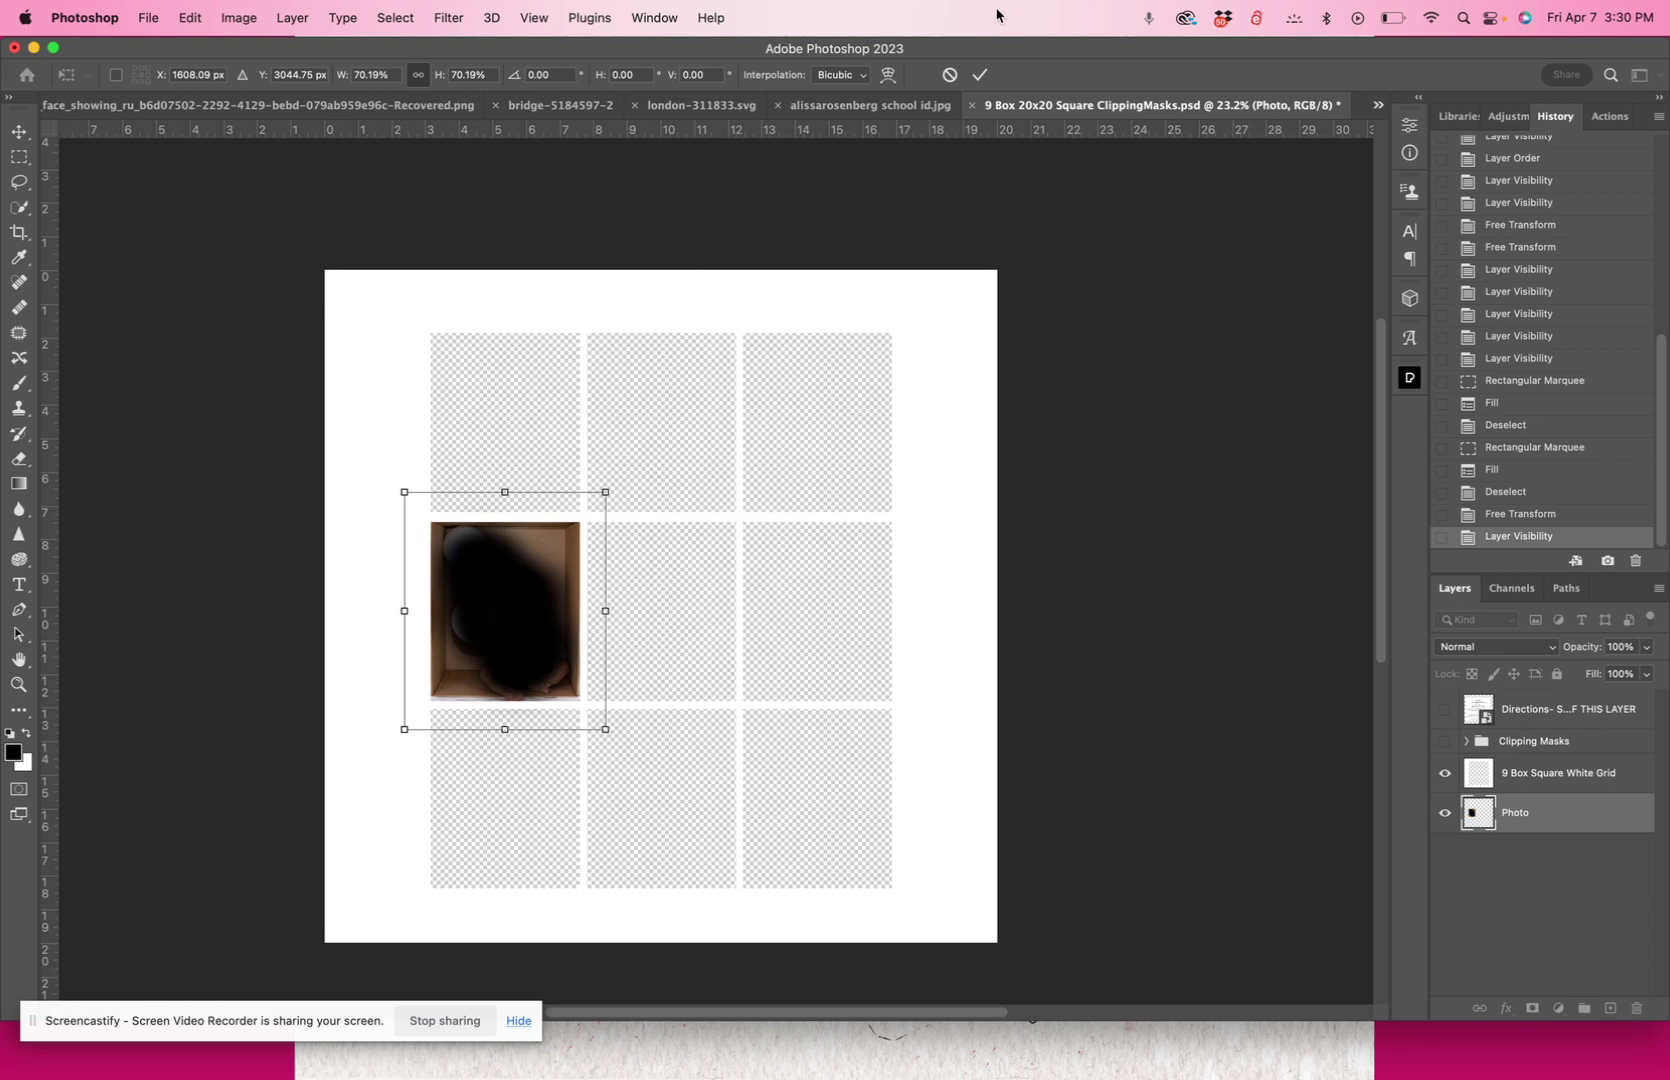
{"action": "left_click", "coordinate": [980, 74]}
Nudge the photo slightly down so the cardboard box fits within the middle row's left grid box
{"action": "key", "text": "c"}
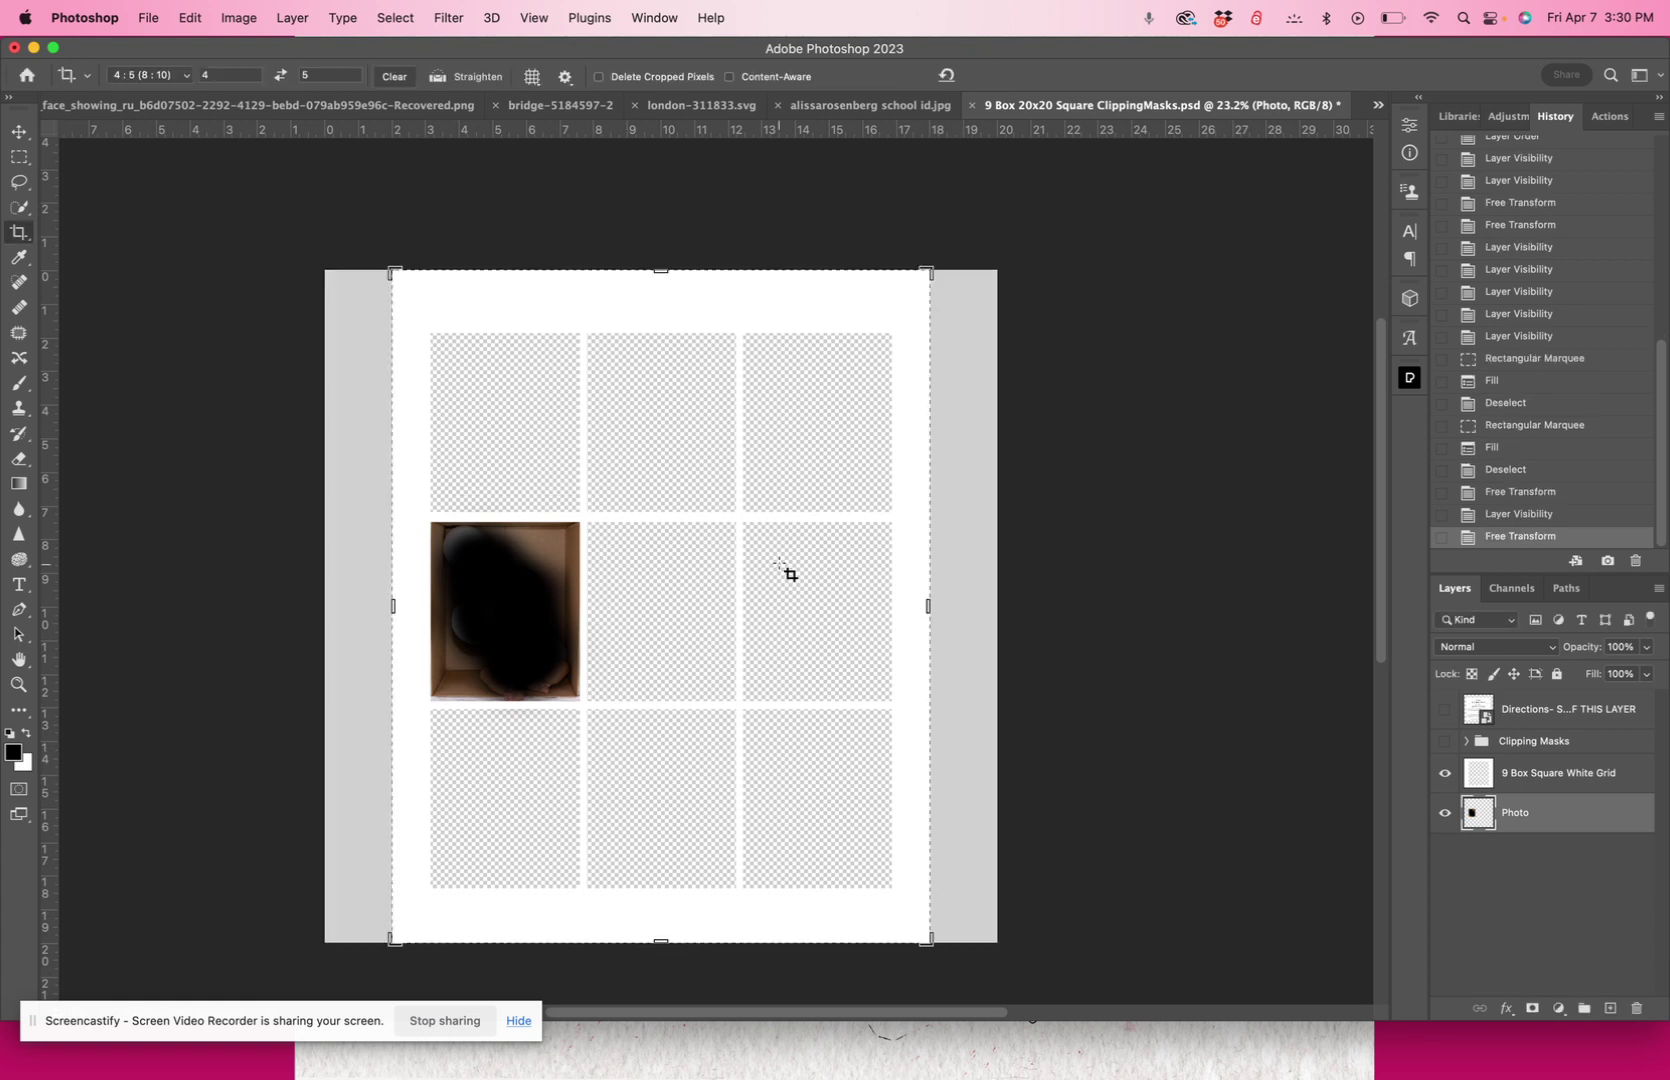
{"action": "scroll", "coordinate": [790, 574], "scroll_direction": "up", "scroll_amount": 5}
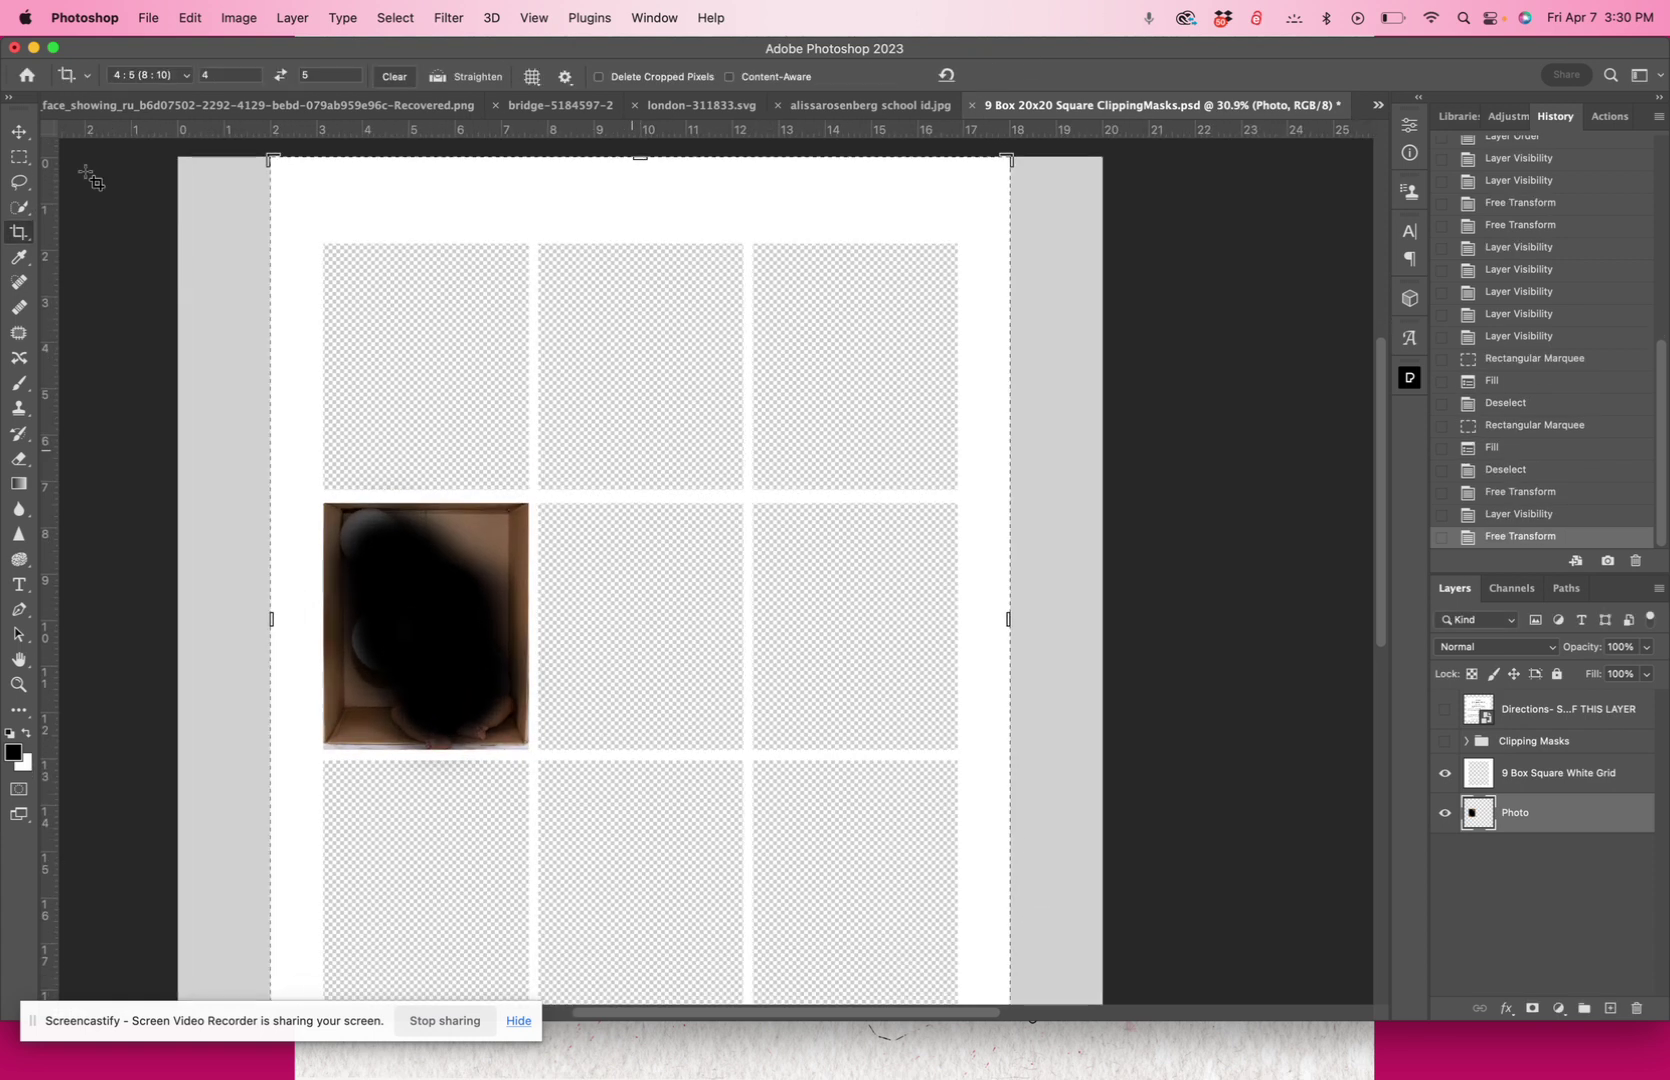
{"action": "left_click", "coordinate": [19, 132]}
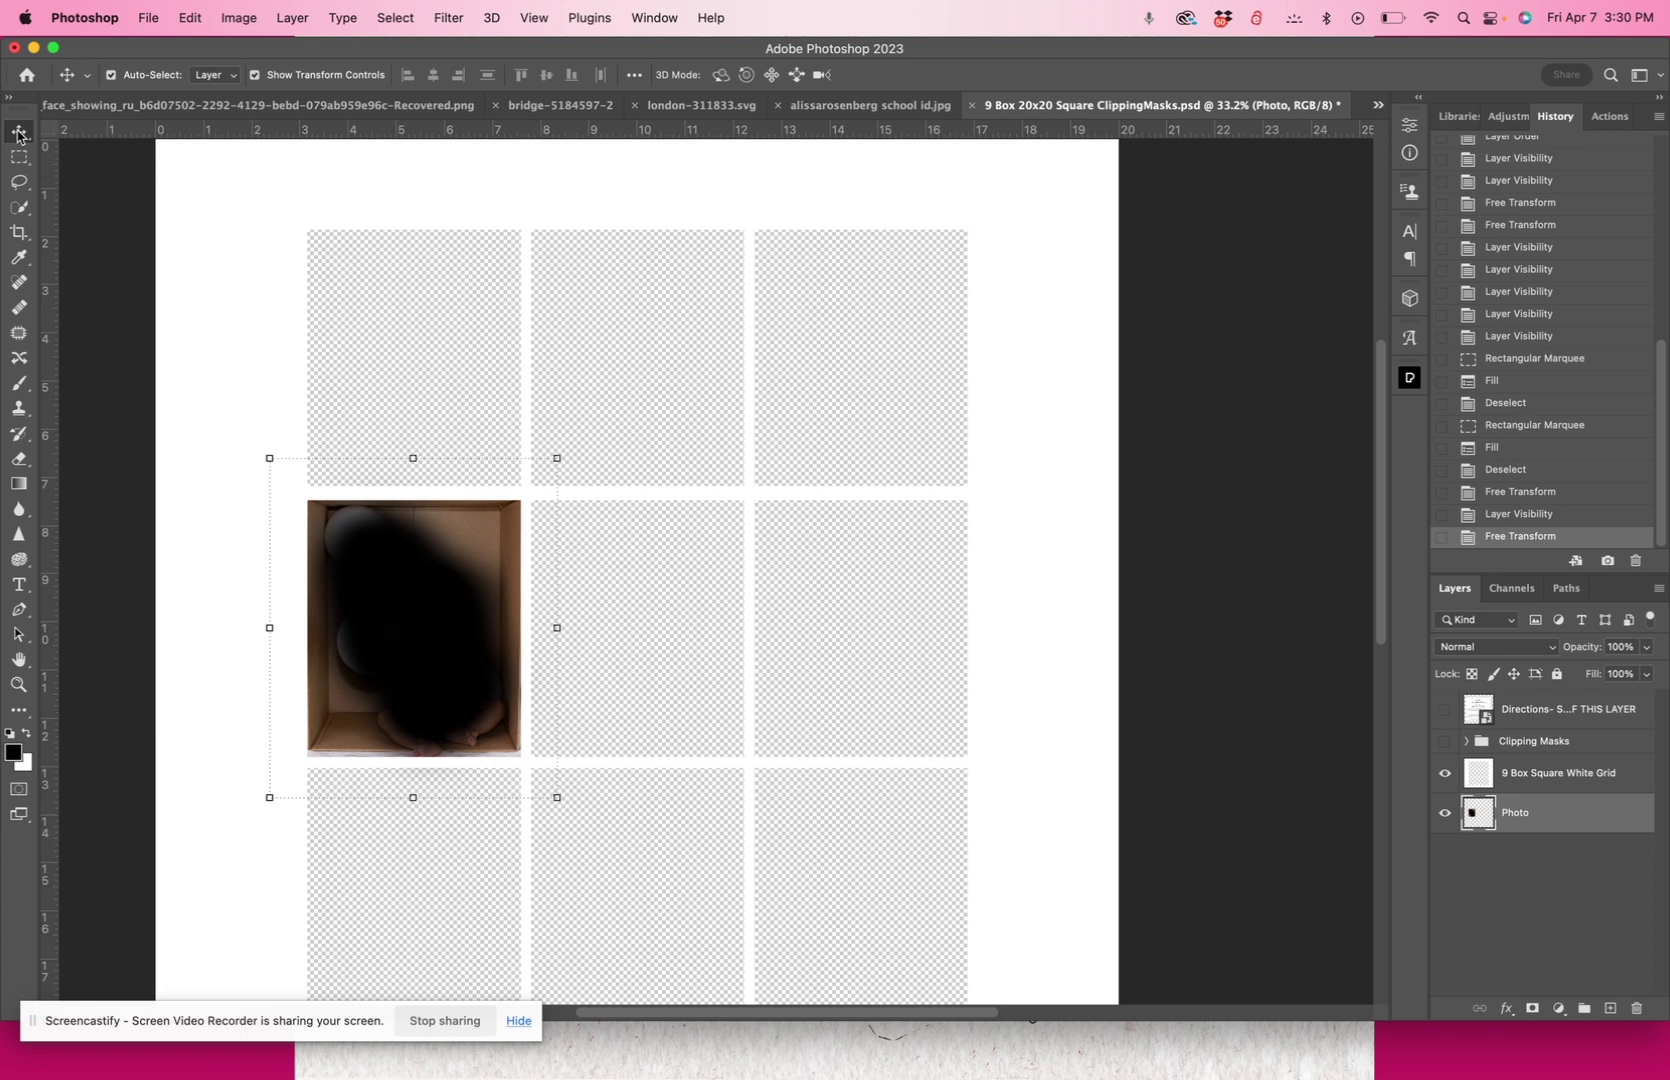
{"action": "left_click", "coordinate": [1302, 718]}
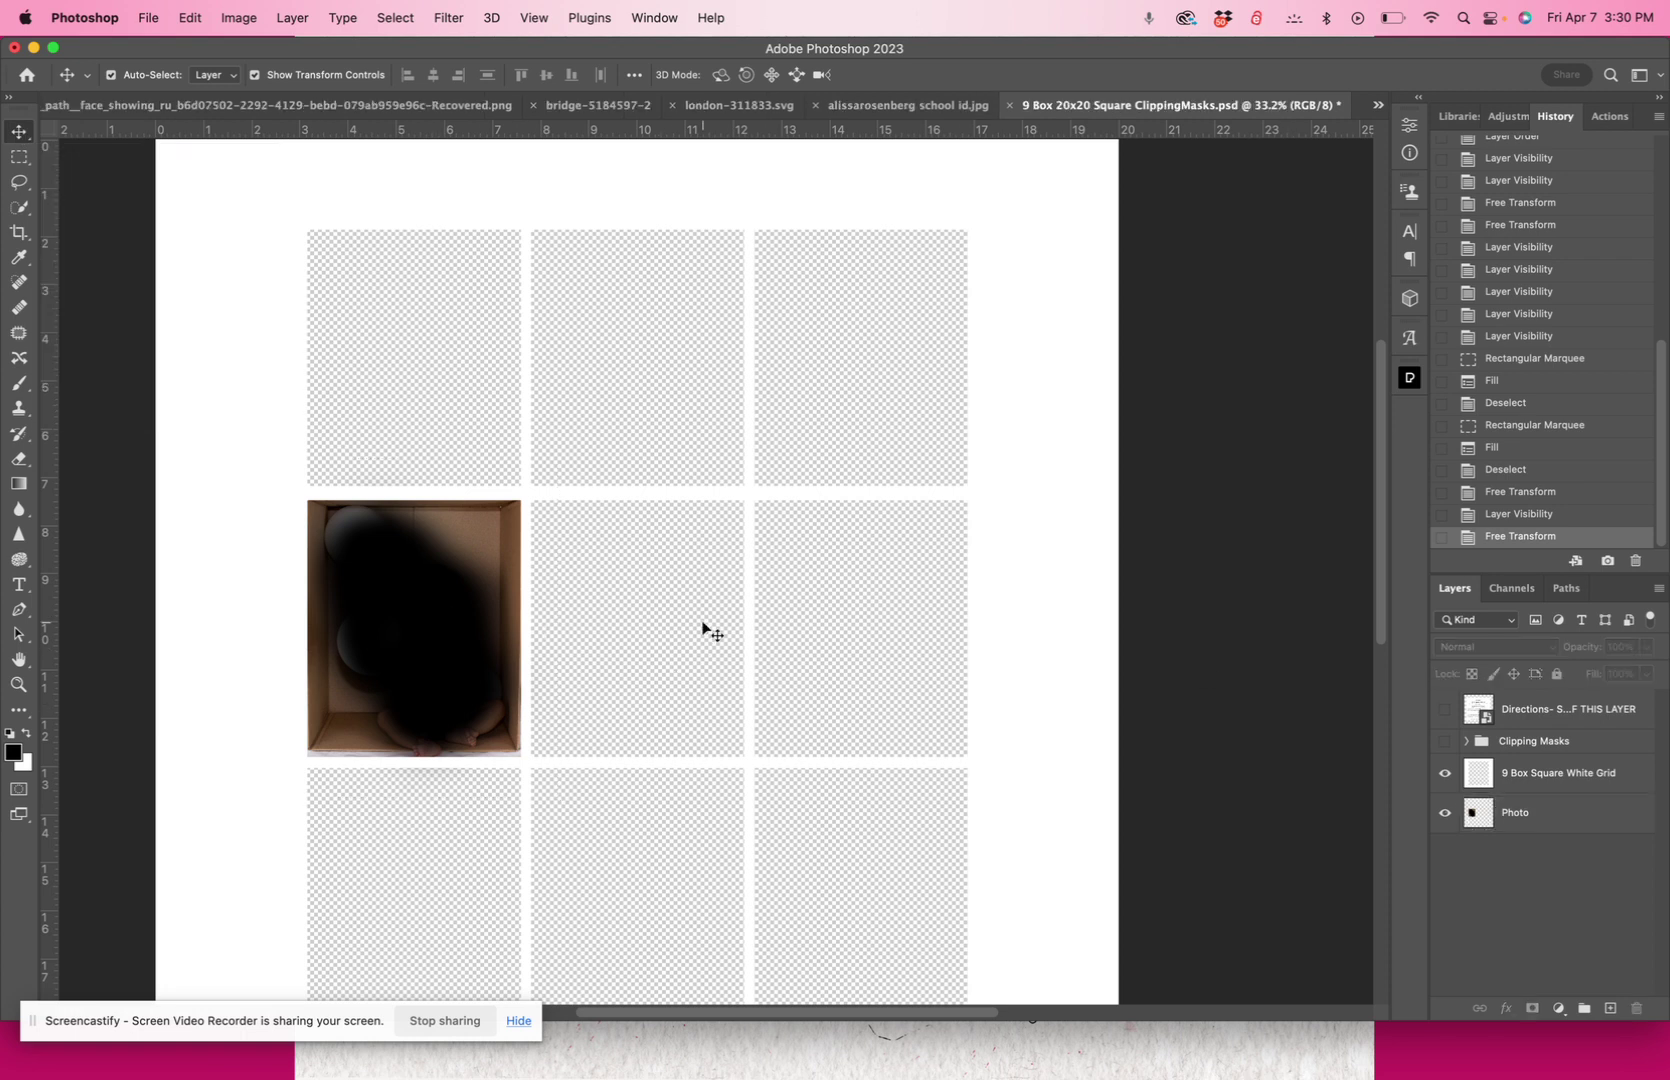
{"action": "left_click_drag", "start_coordinate": [438, 612], "coordinate": [432, 620]}
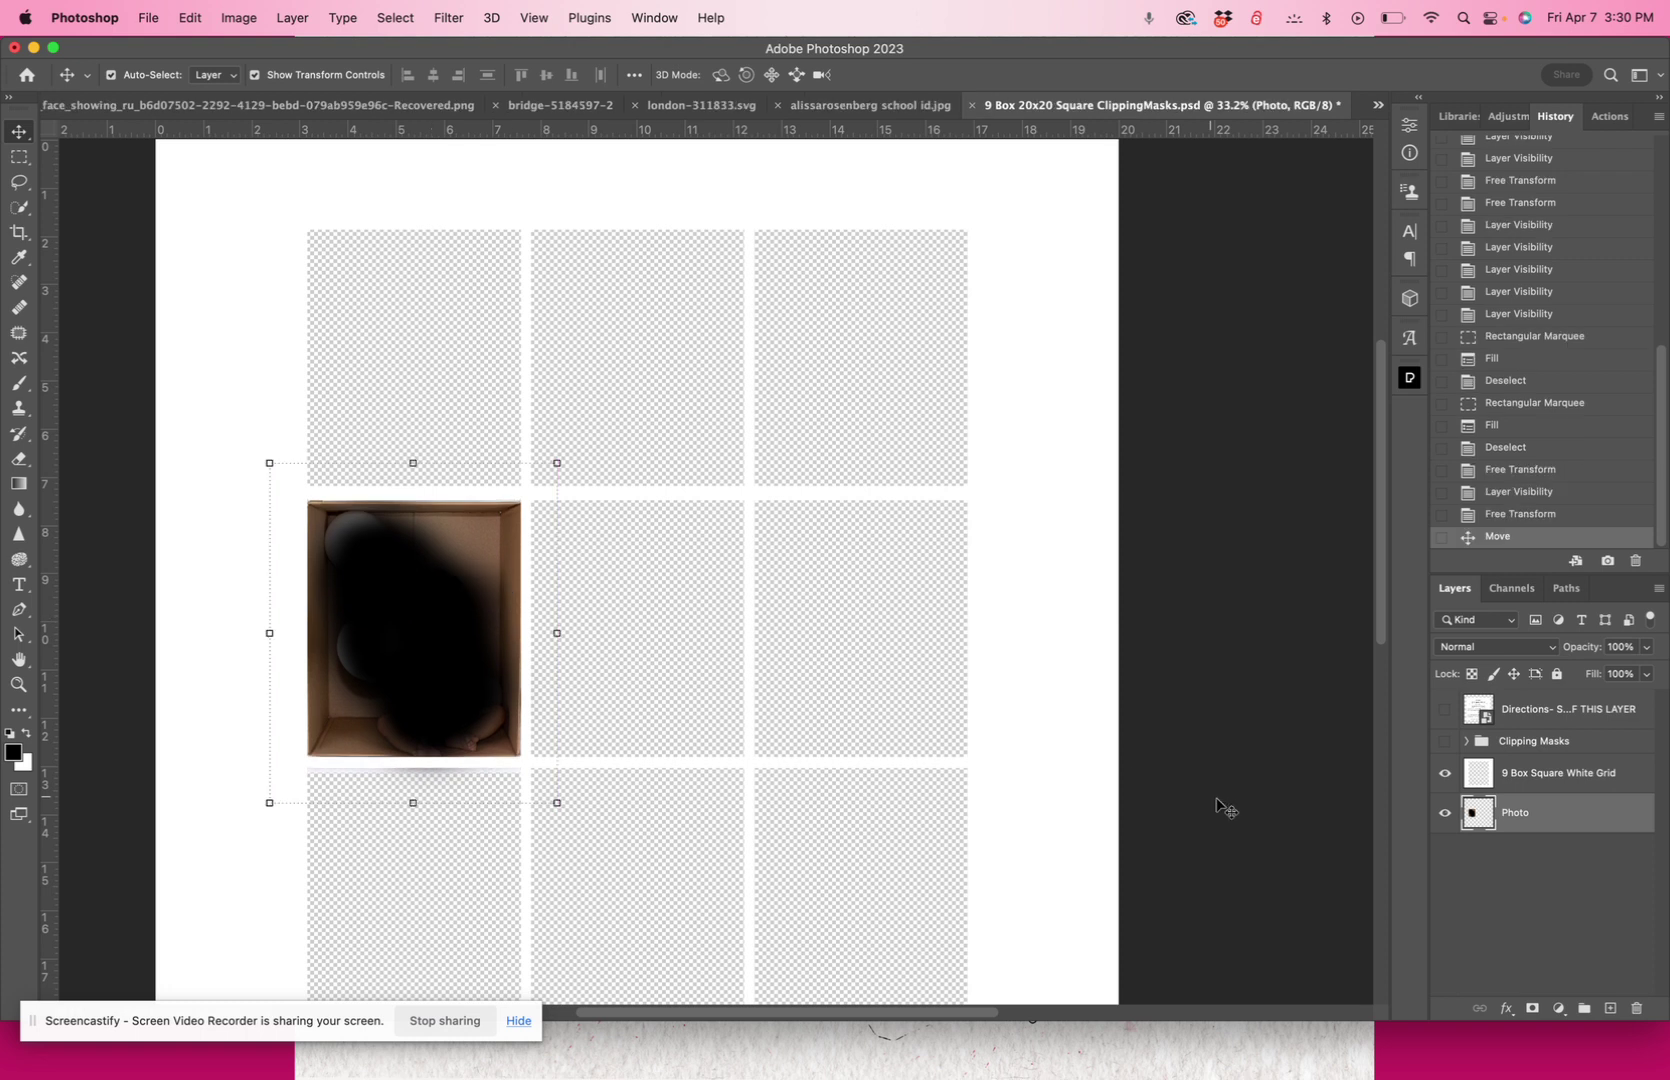
{"action": "left_click", "coordinate": [1230, 806]}
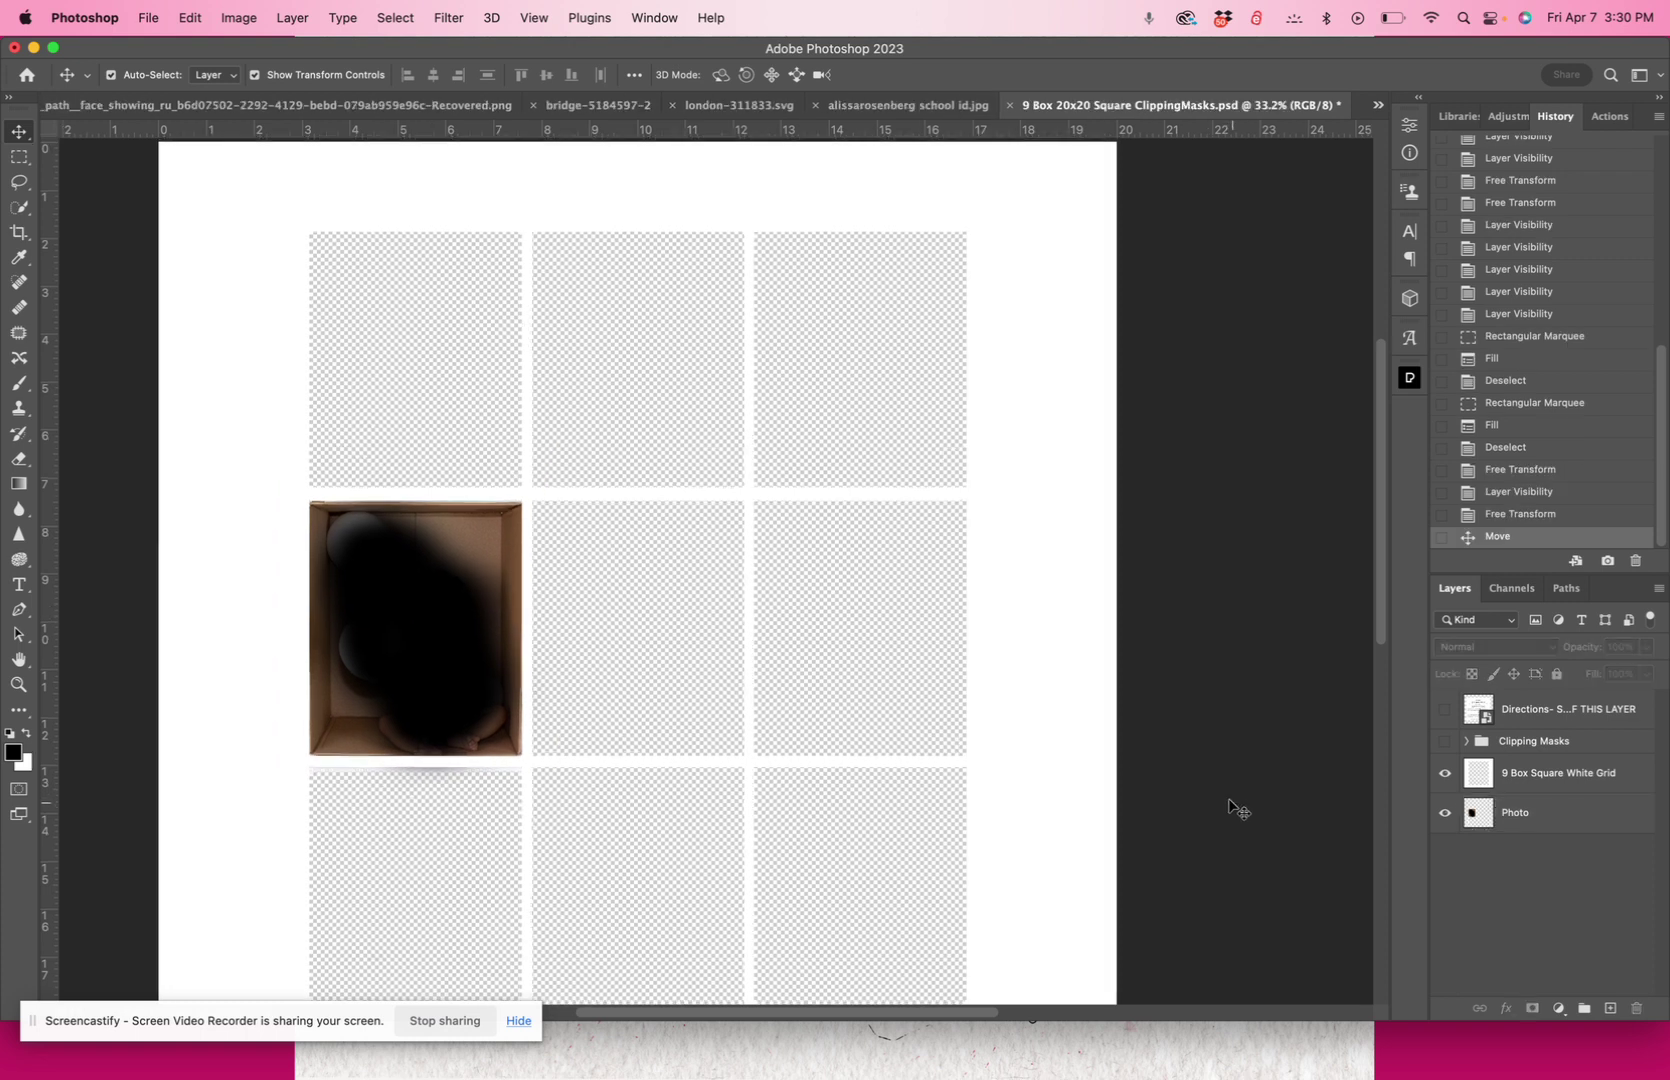
{"action": "scroll", "coordinate": [1230, 806], "scroll_direction": "down", "scroll_amount": 5}
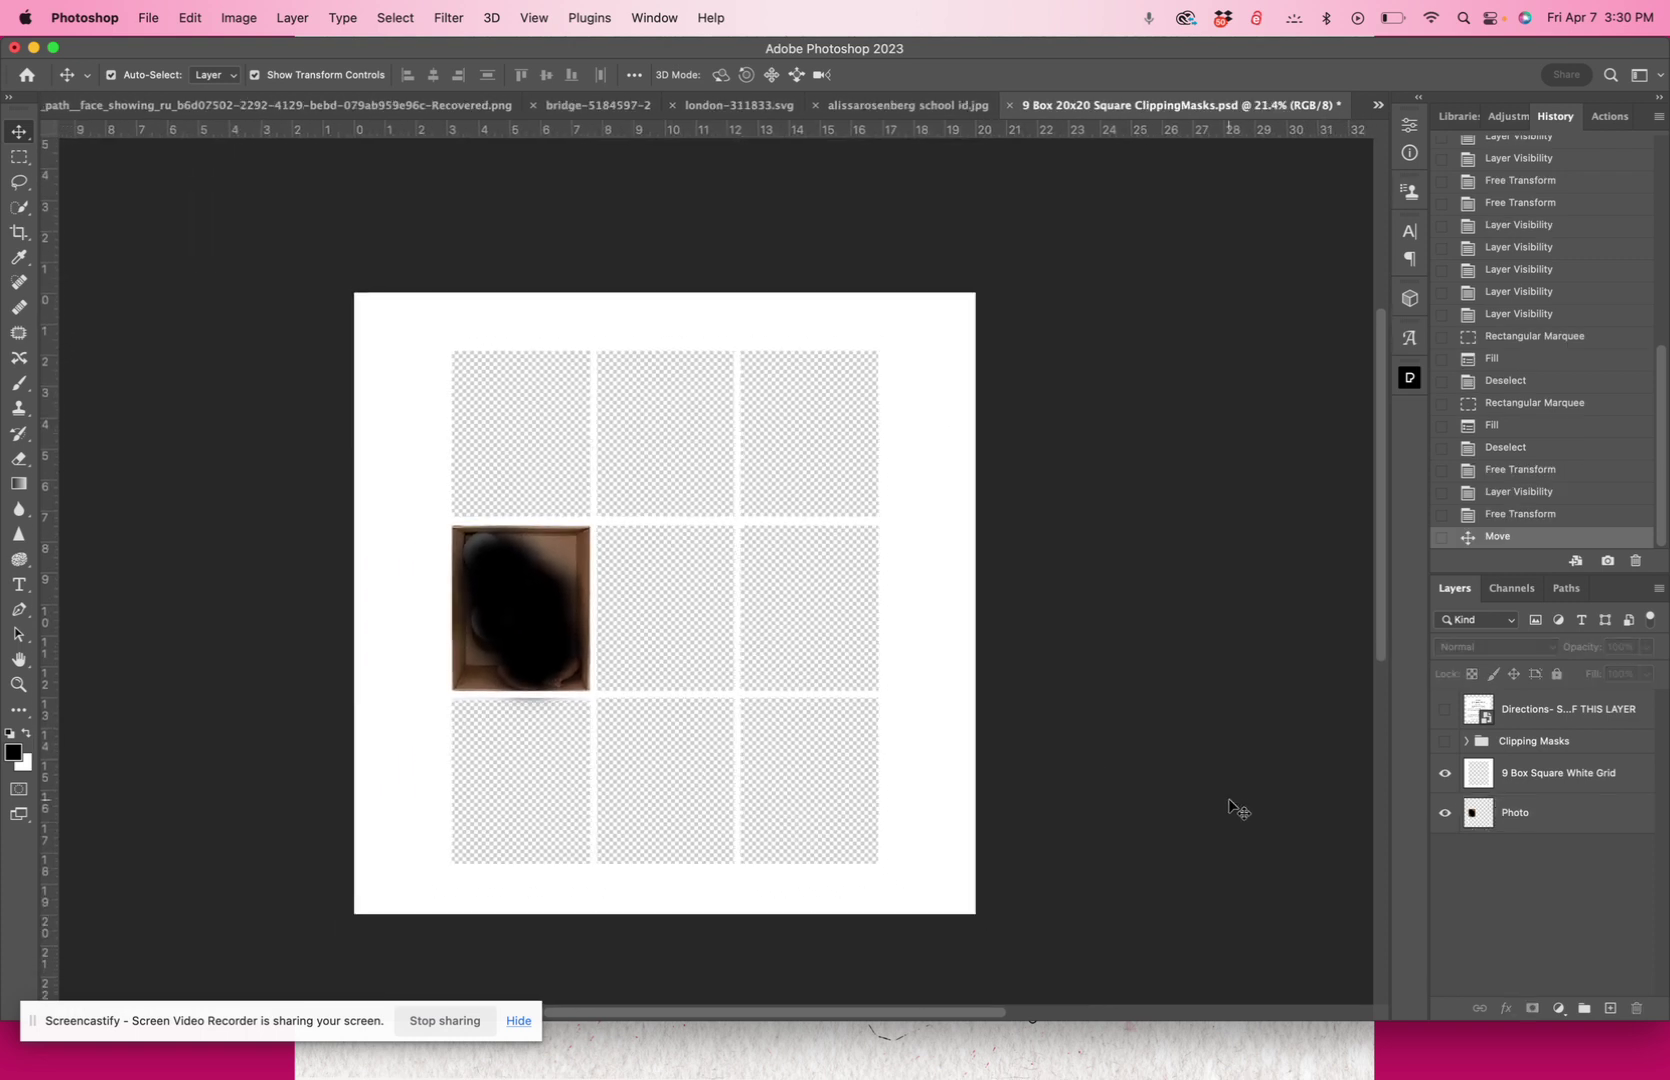
Reorder the Photo layer above the Clipping Masks group, then show and expand that group
{"action": "left_click_drag", "start_coordinate": [1545, 821], "coordinate": [1533, 730]}
{"action": "left_click", "coordinate": [1445, 782]}
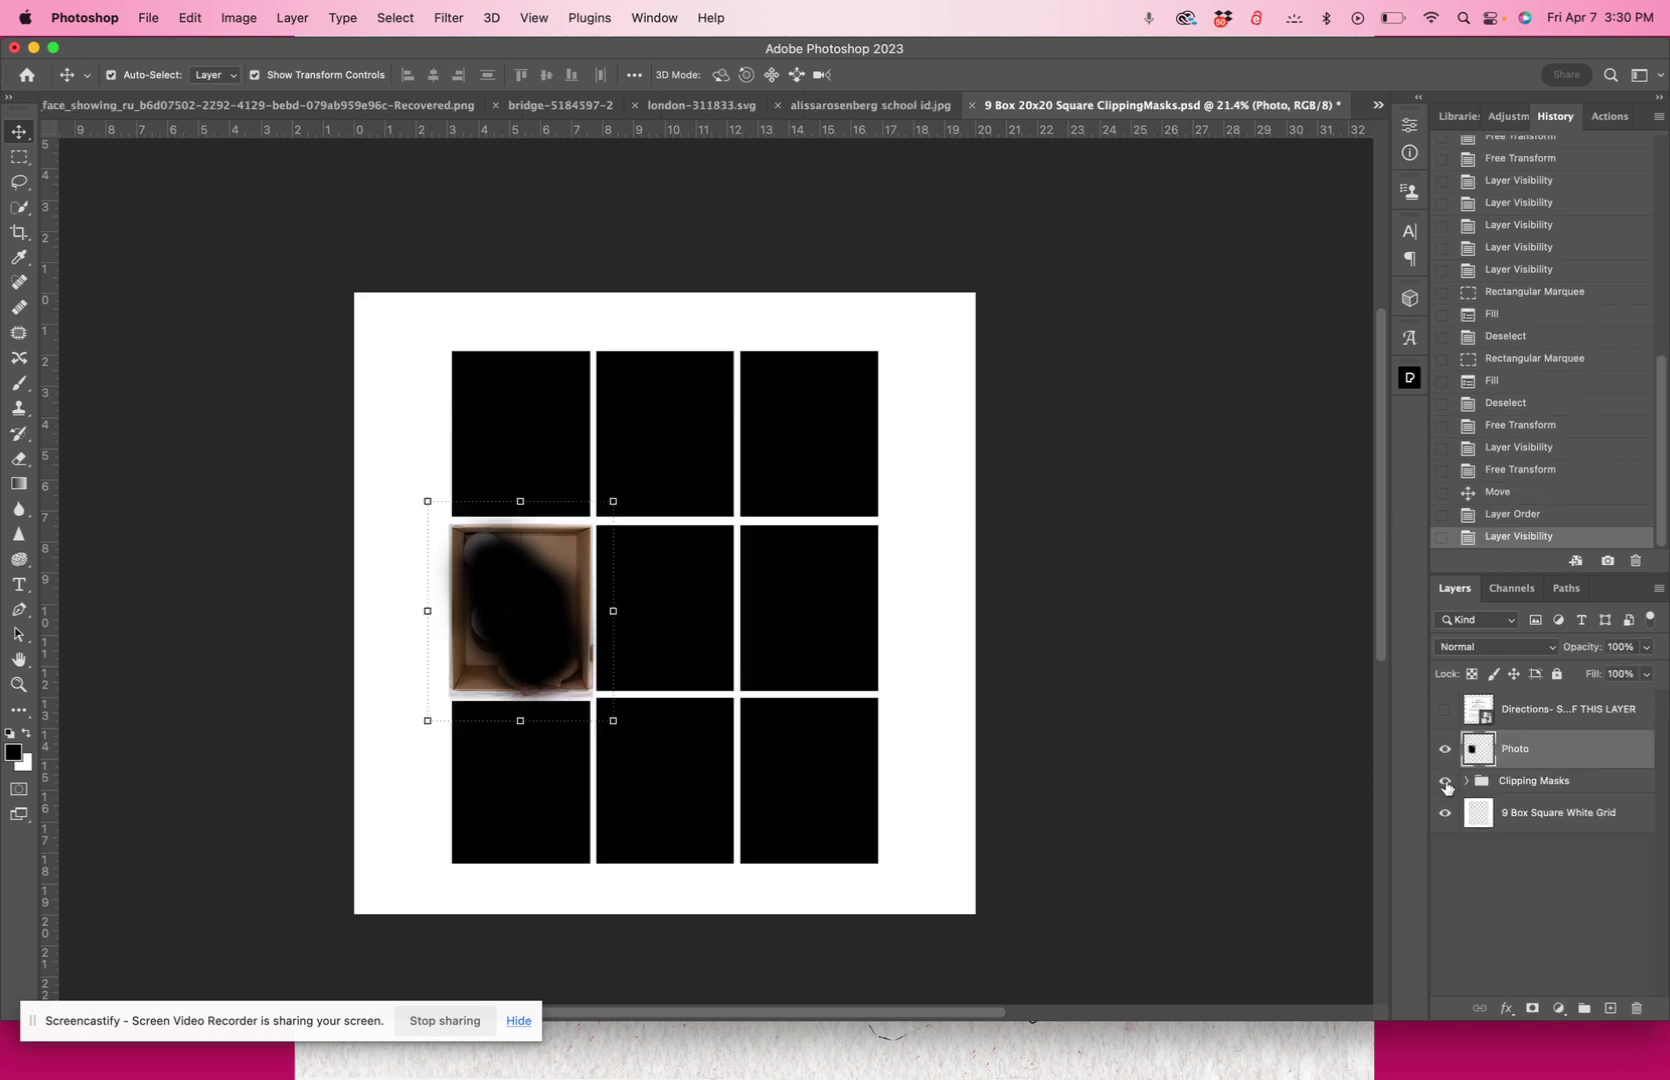
{"action": "left_click", "coordinate": [1466, 780]}
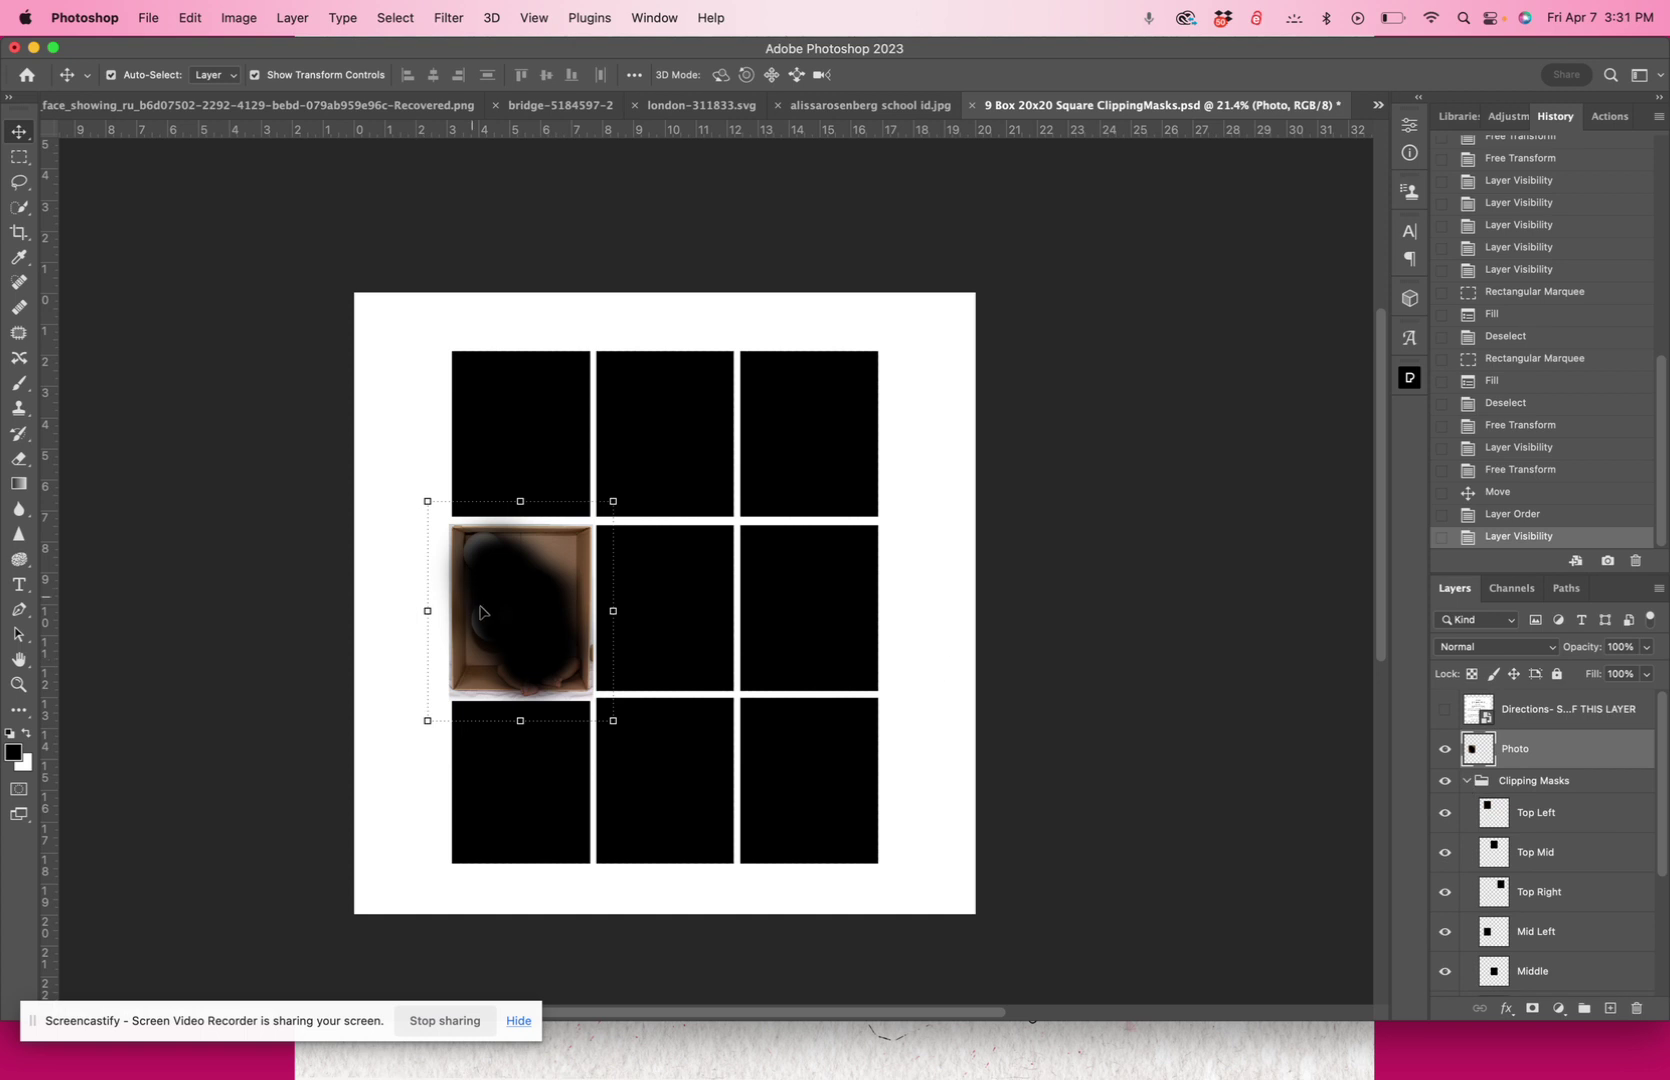
Move the photo over the centre grid box and place its layer directly above the Middle layer in the Clipping Masks group
{"action": "left_click_drag", "start_coordinate": [485, 613], "coordinate": [641, 623]}
{"action": "scroll", "coordinate": [1588, 726], "scroll_direction": "down", "scroll_amount": 1}
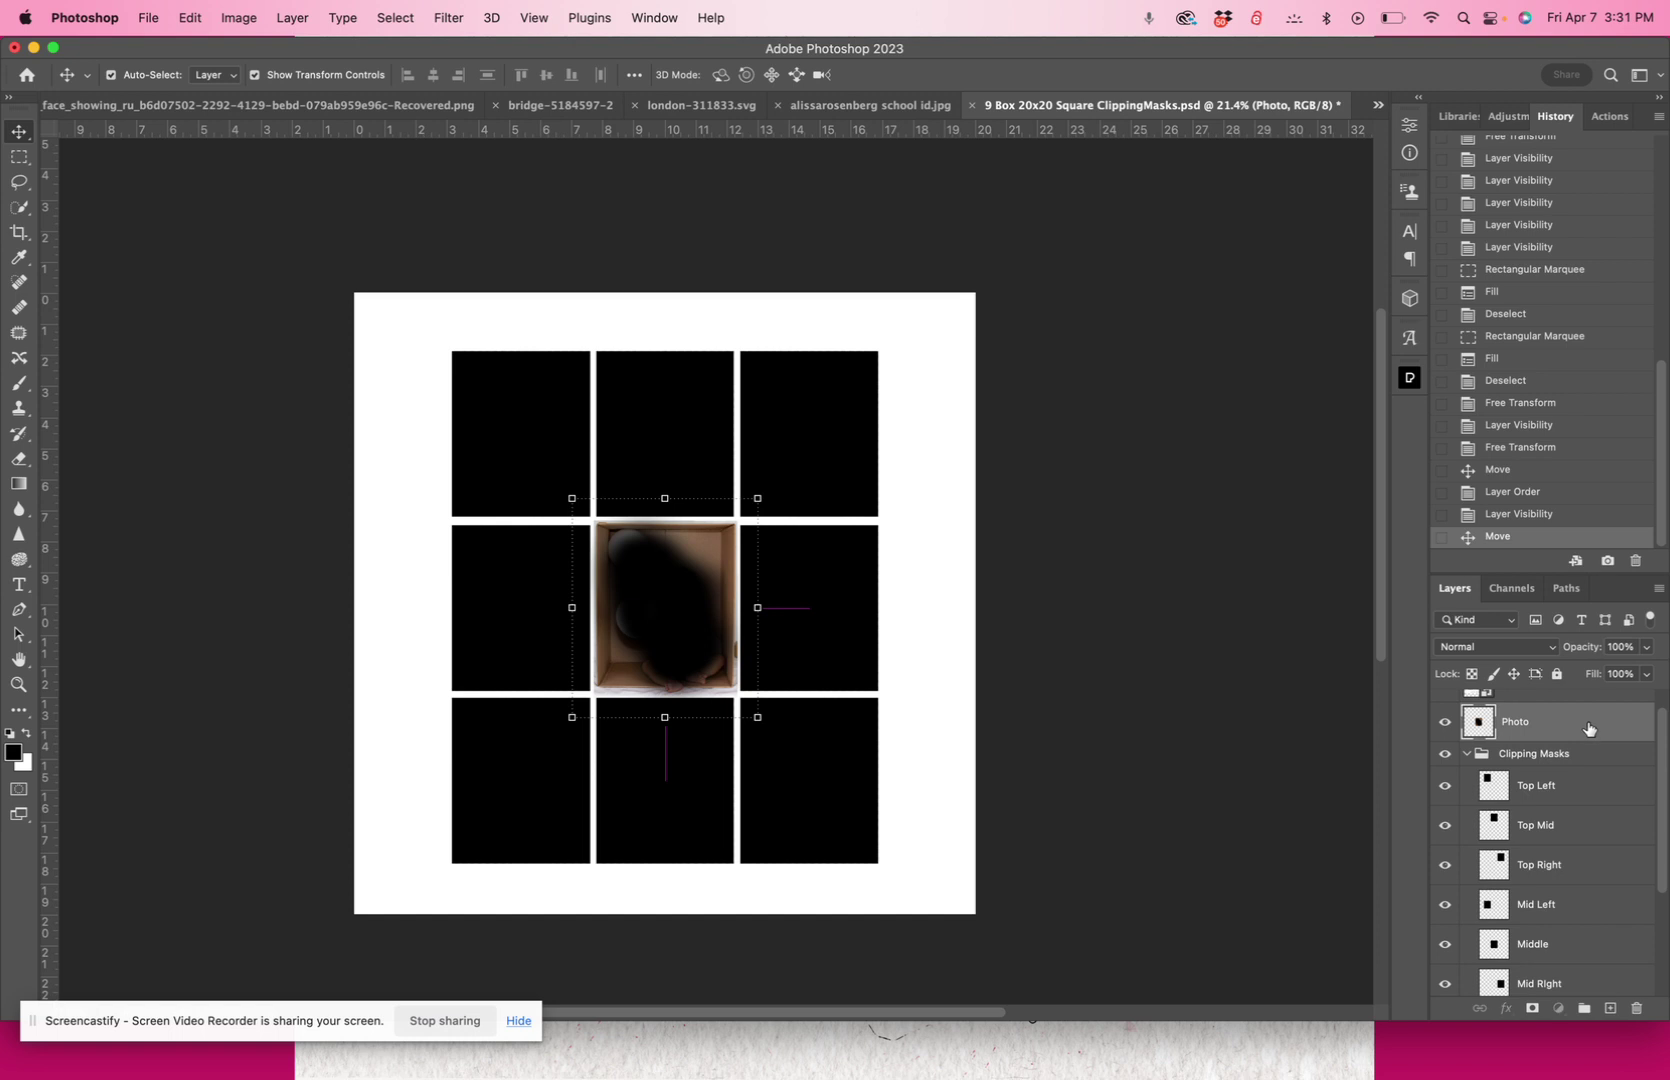
{"action": "left_click_drag", "start_coordinate": [1588, 728], "coordinate": [1566, 925]}
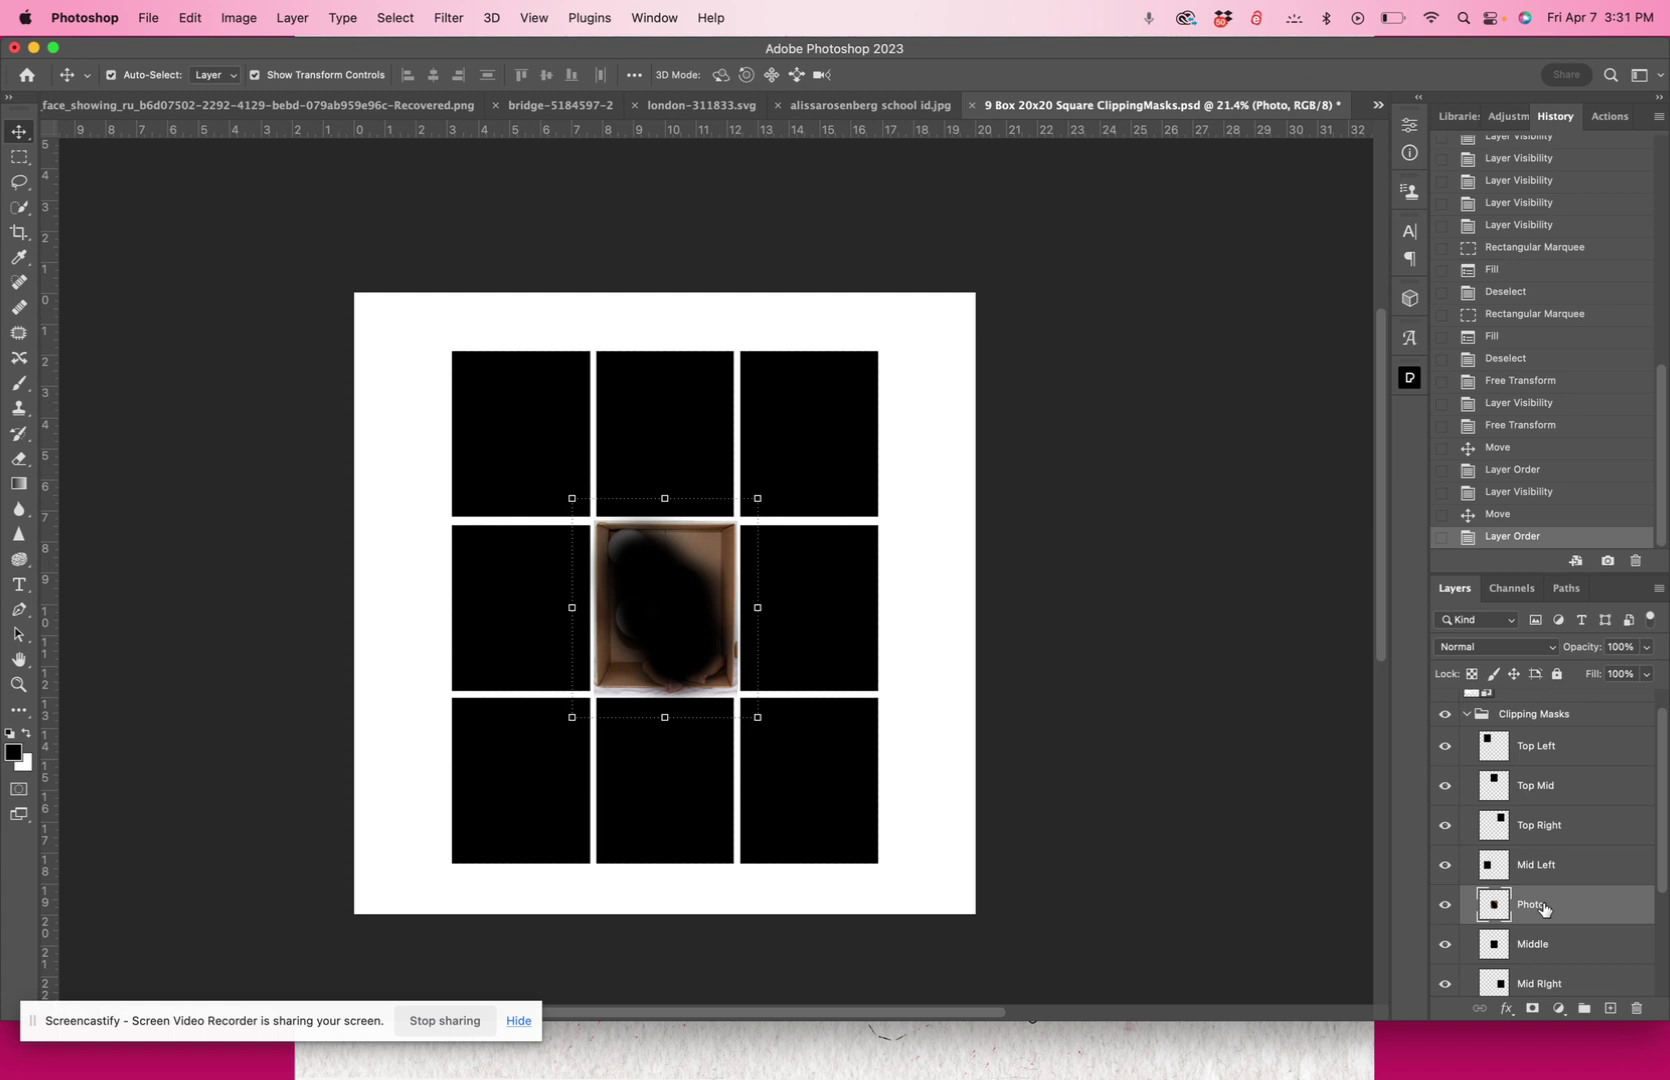
Create a clipping mask that clips the Photo layer to the Middle layer, and deselect the layer
{"action": "right_click", "coordinate": [1543, 908]}
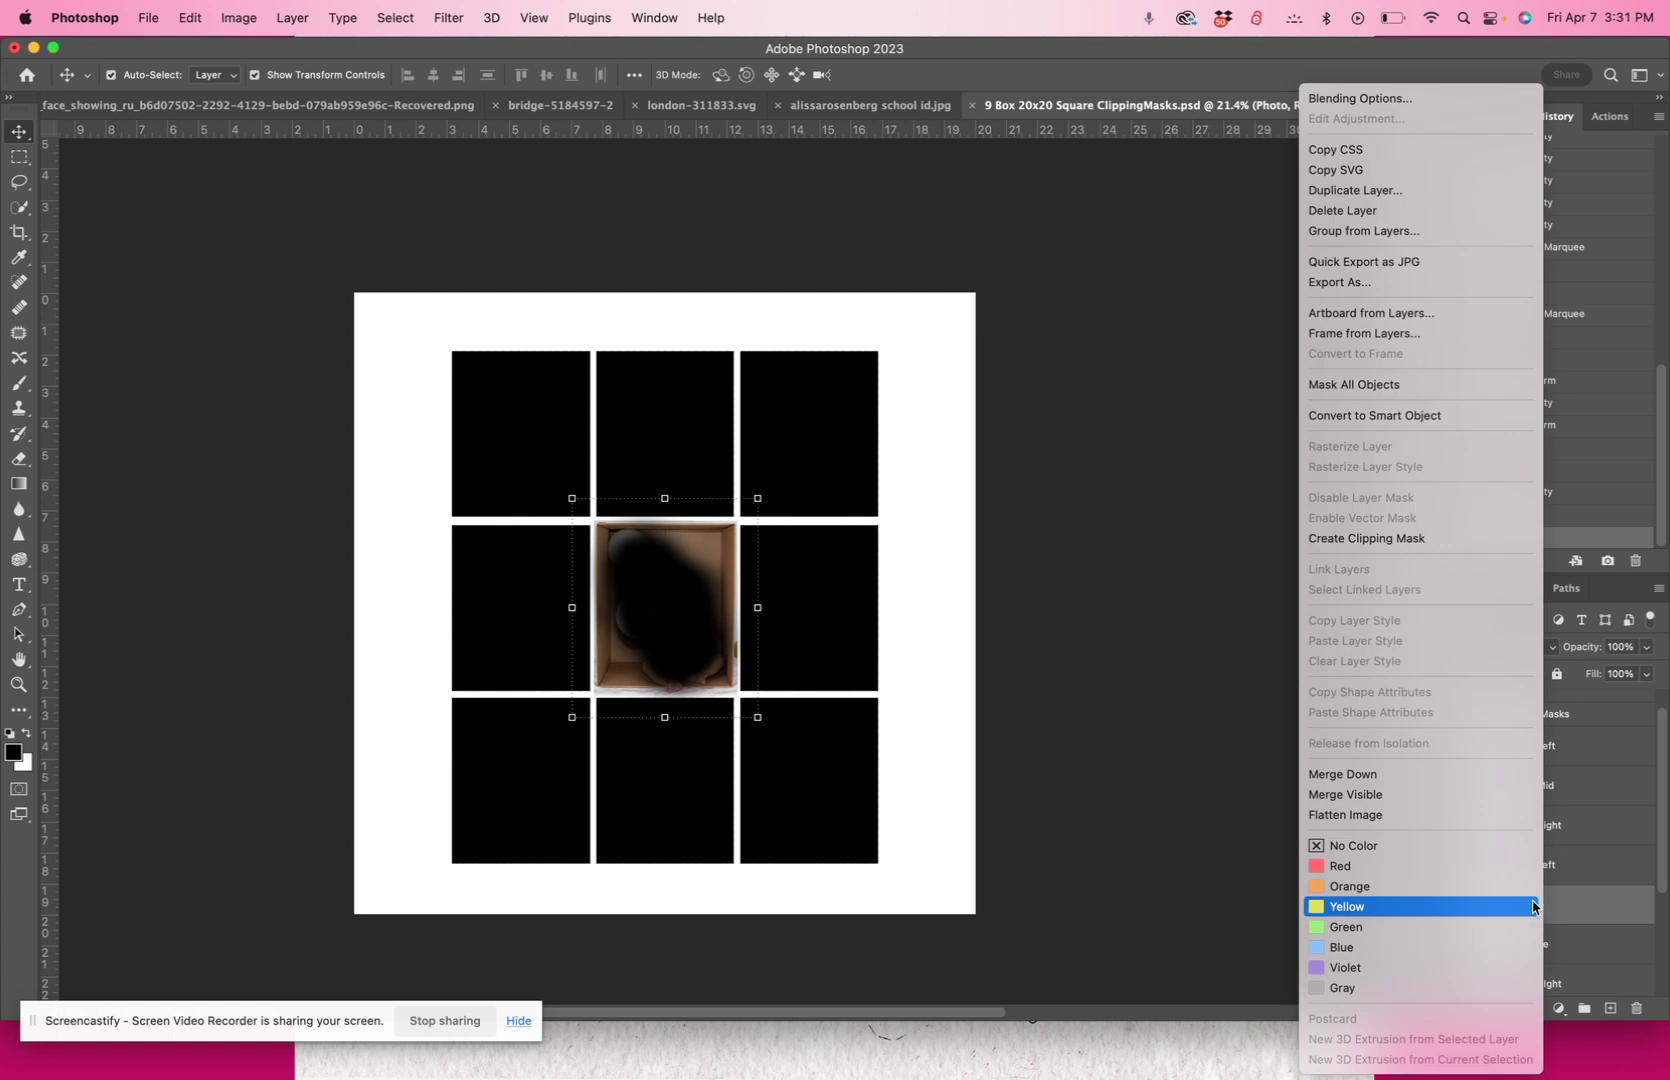
{"action": "left_click", "coordinate": [1425, 537]}
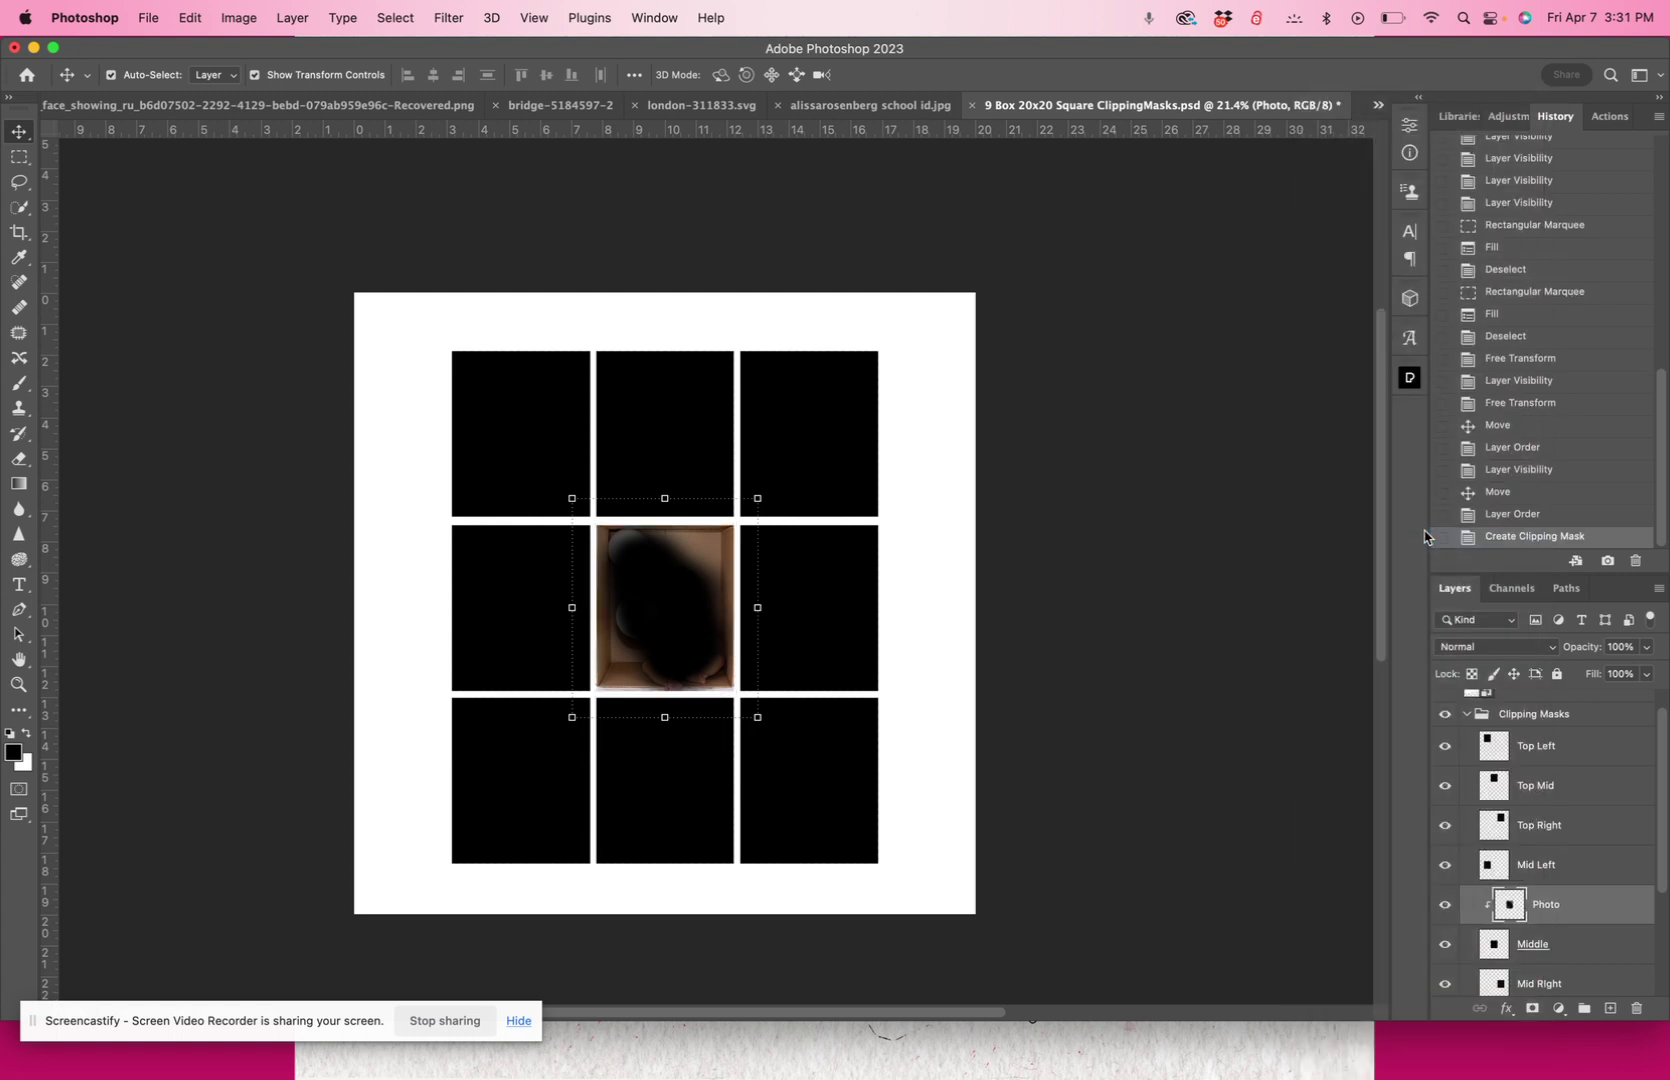
{"action": "left_click", "coordinate": [1014, 672]}
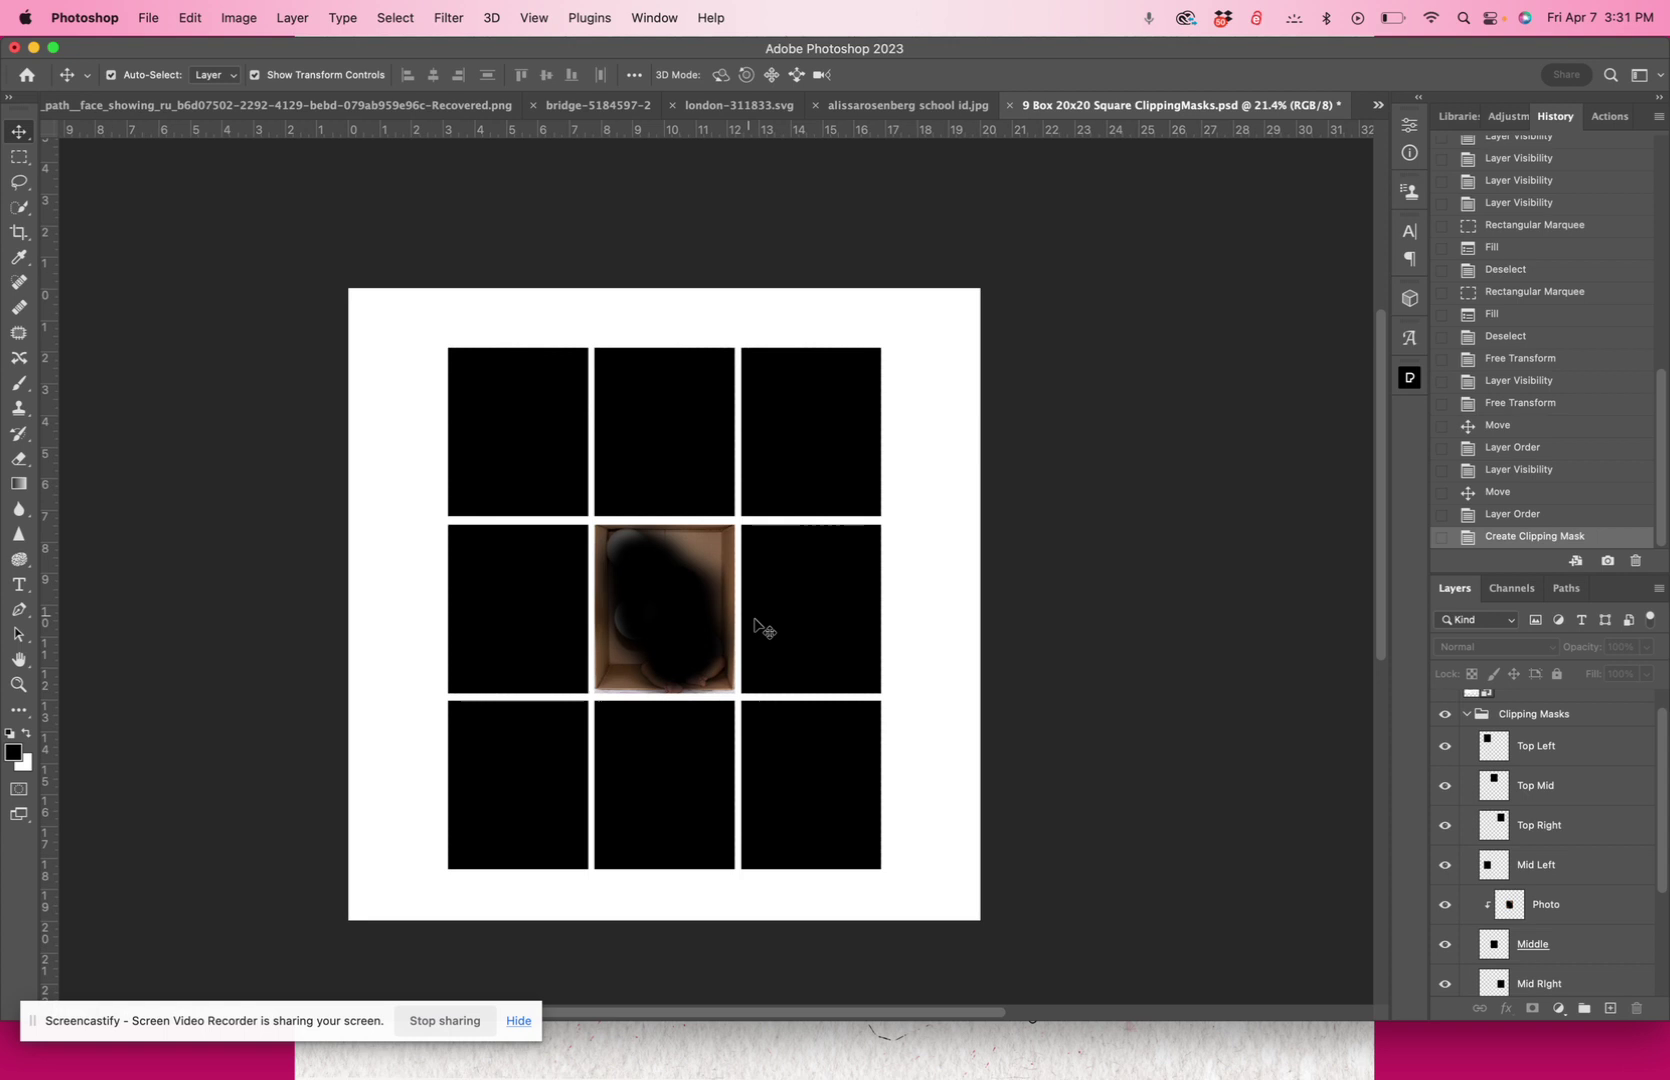
Scale the clipped photo proportionally to 102.63% so it fills the centre box, and apply the transformation
{"action": "scroll", "coordinate": [755, 627], "scroll_direction": "up", "scroll_amount": 5}
{"action": "scroll", "coordinate": [755, 627], "scroll_direction": "down", "scroll_amount": 2}
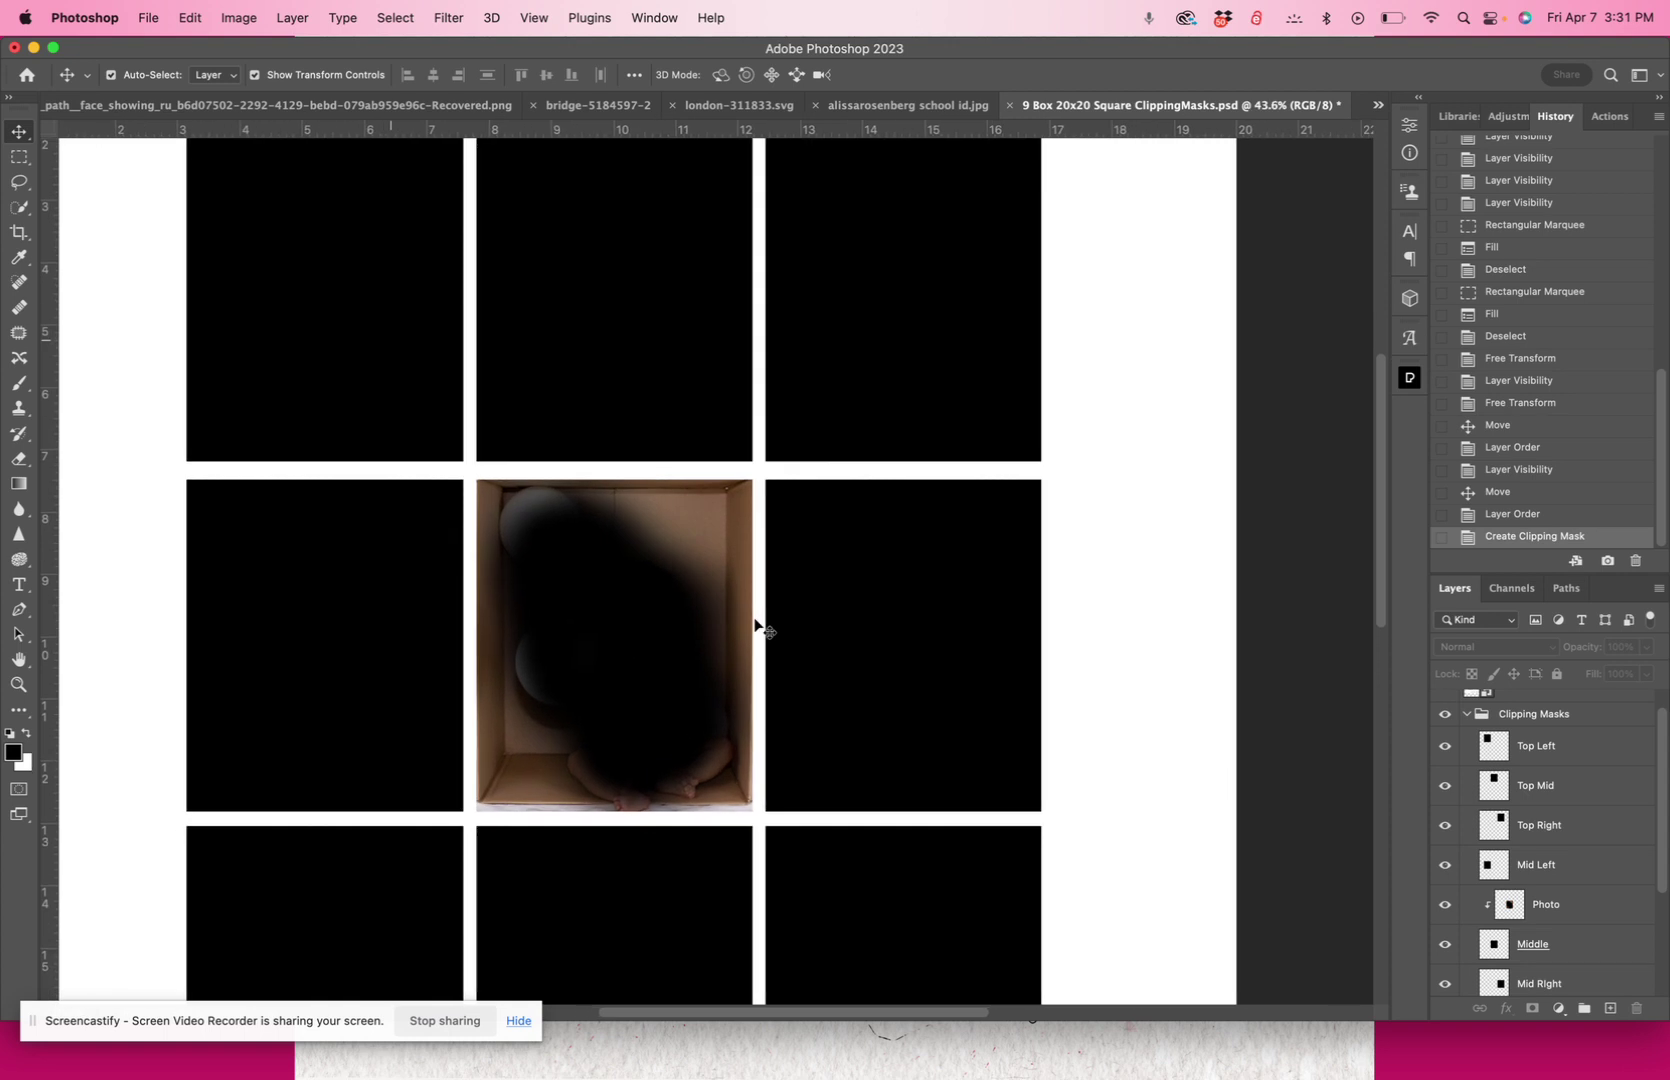
{"action": "left_click", "coordinate": [684, 651]}
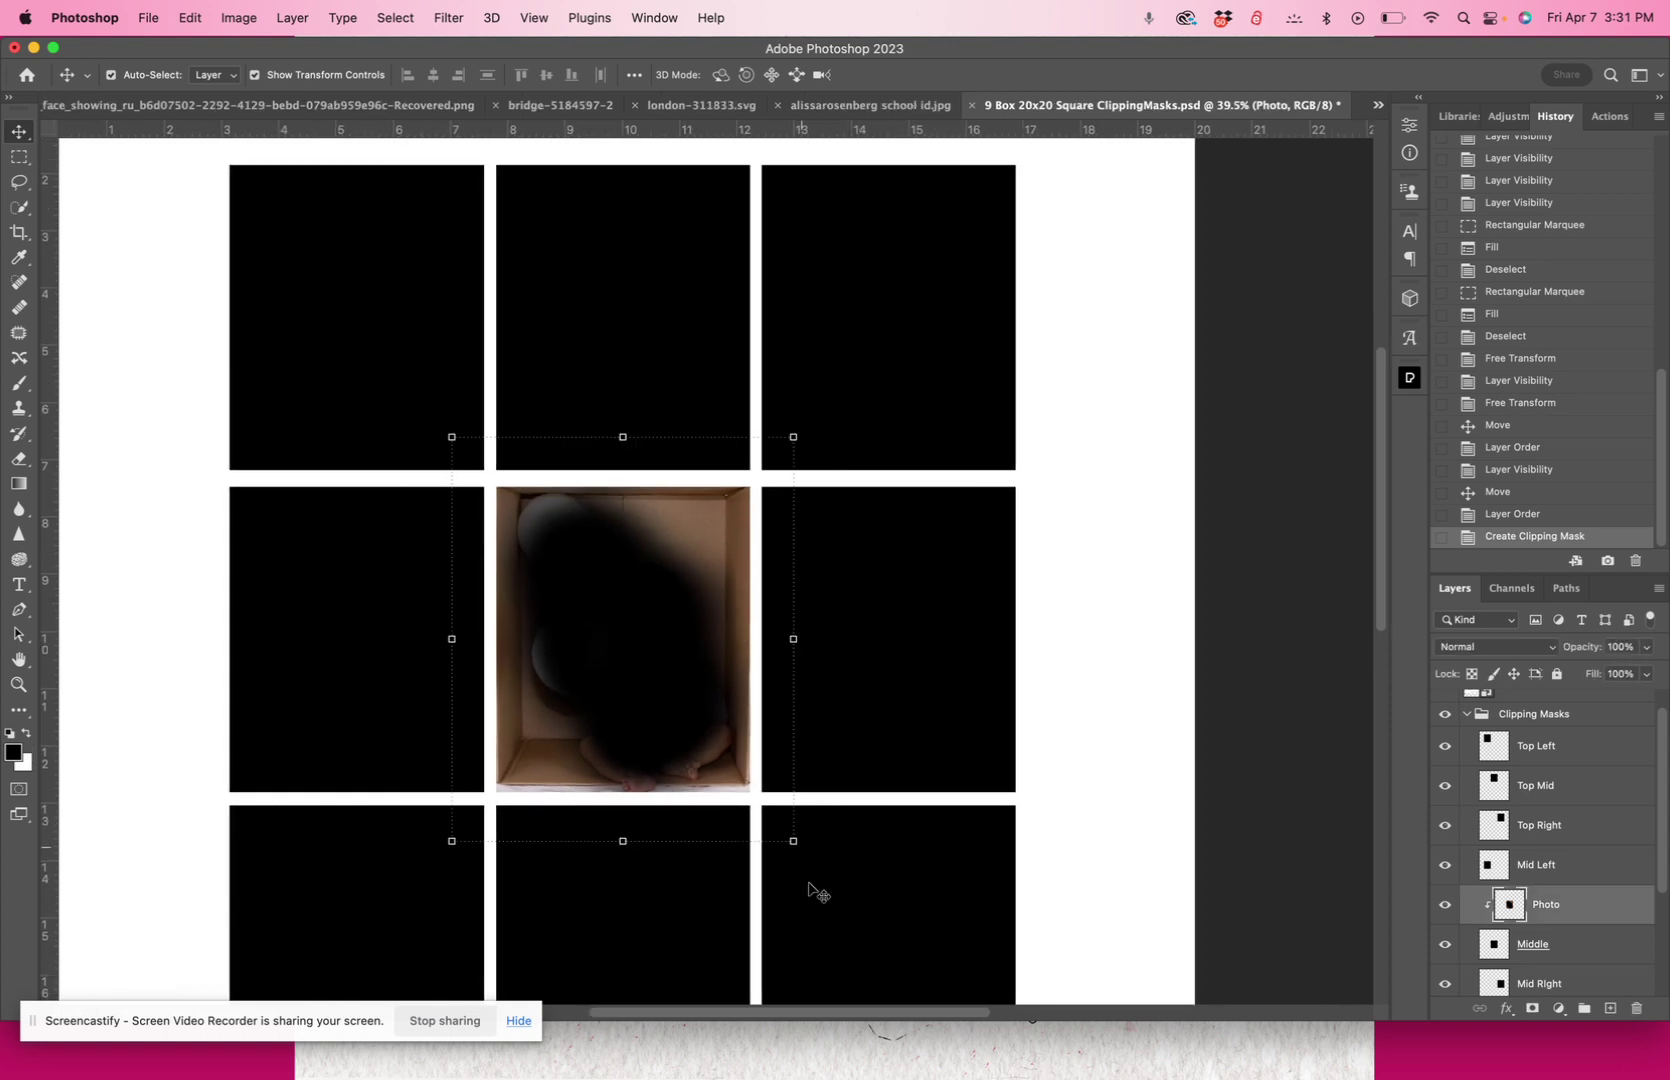
{"action": "left_click_drag", "start_coordinate": [793, 841], "coordinate": [802, 851]}
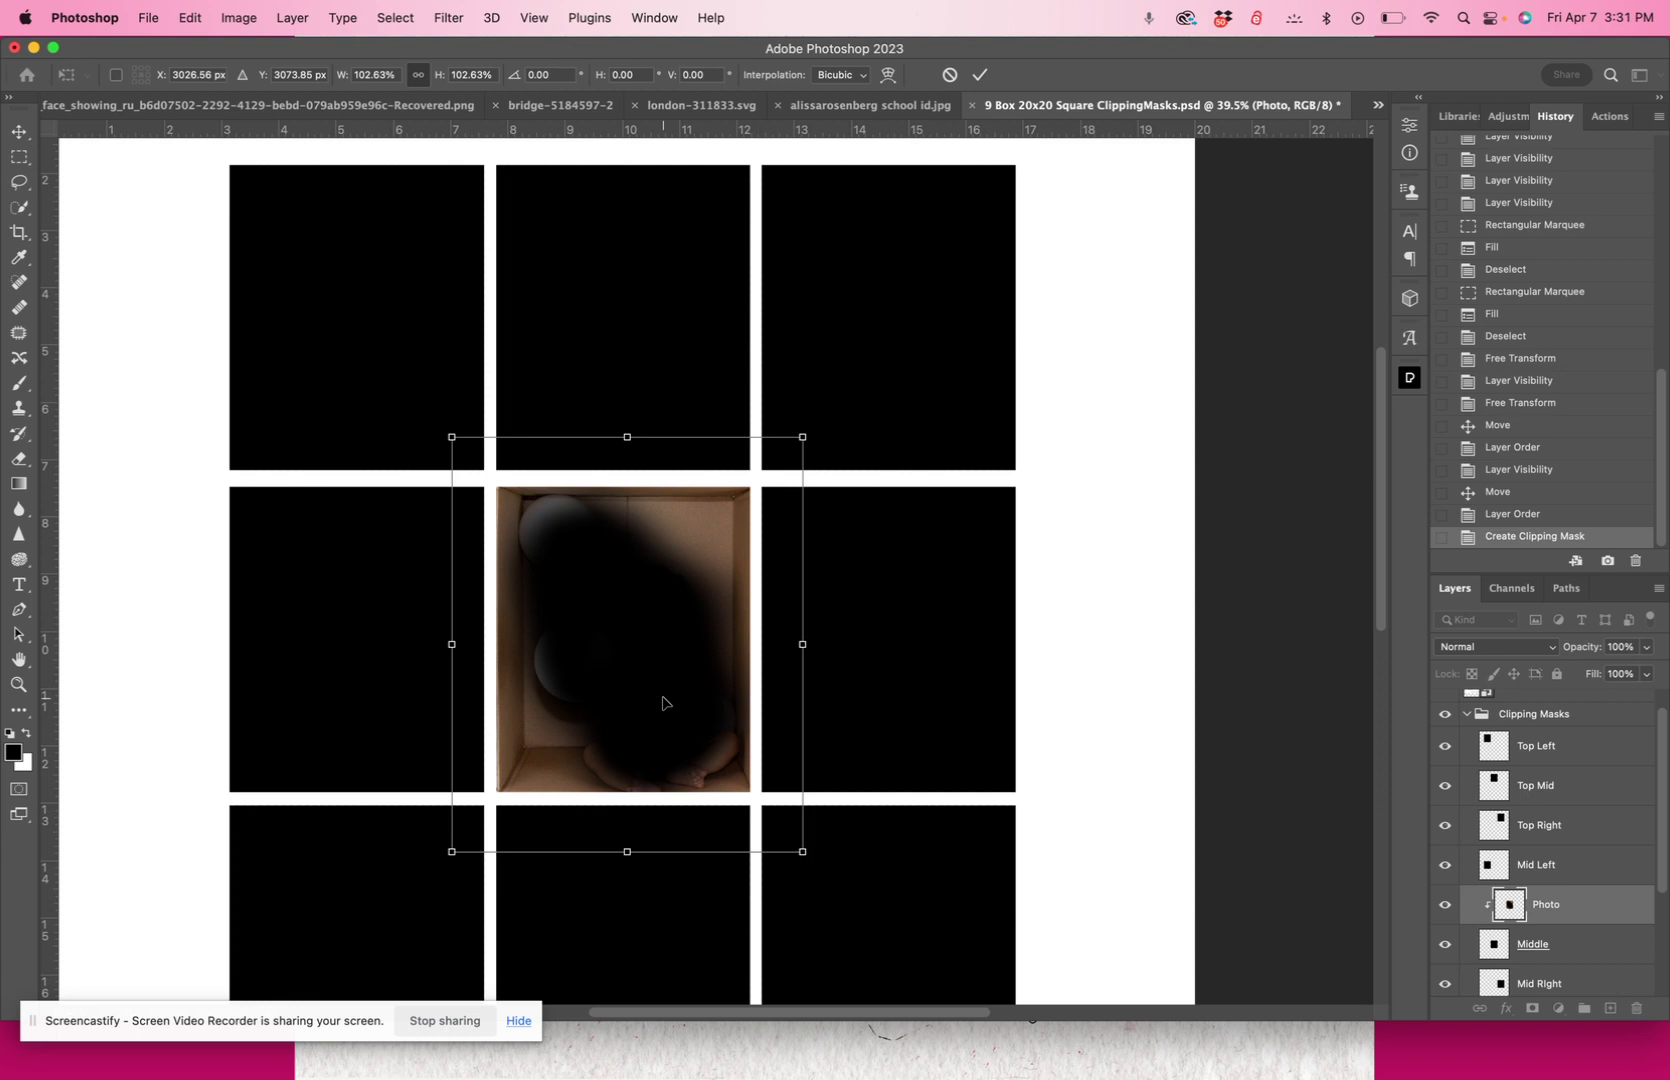
{"action": "left_click", "coordinate": [980, 74]}
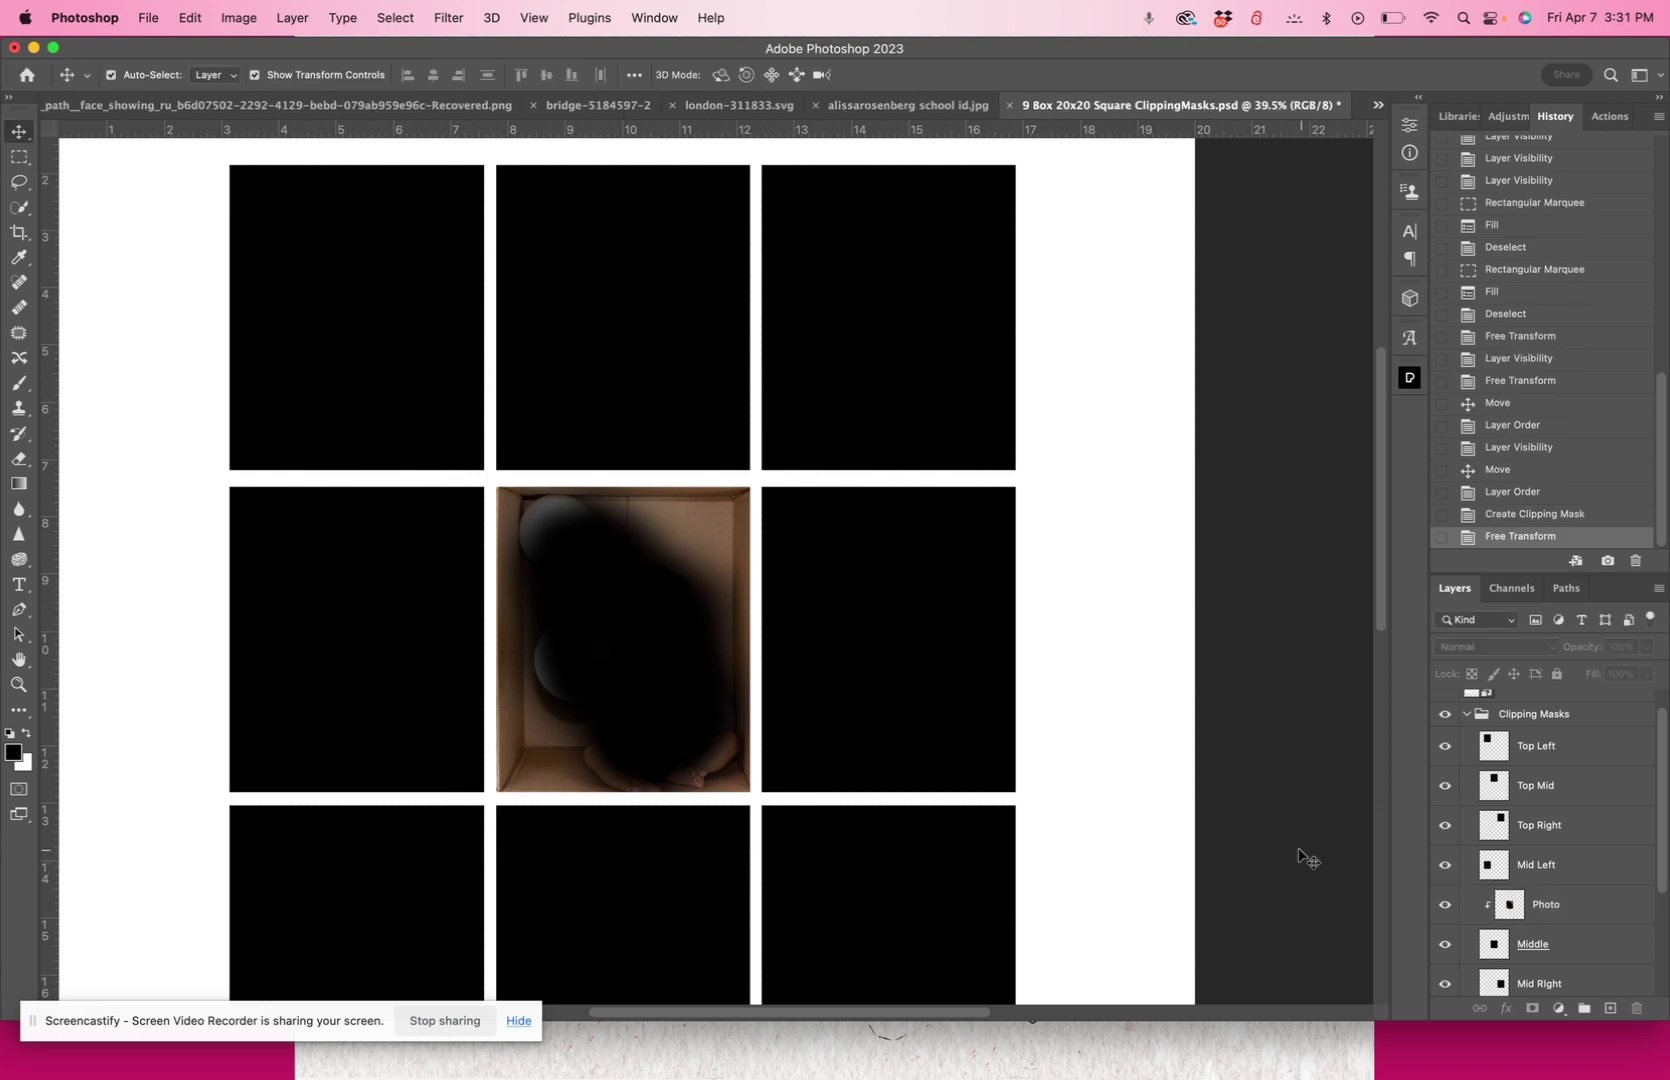
{"action": "scroll", "coordinate": [1153, 745], "scroll_direction": "down", "scroll_amount": 3}
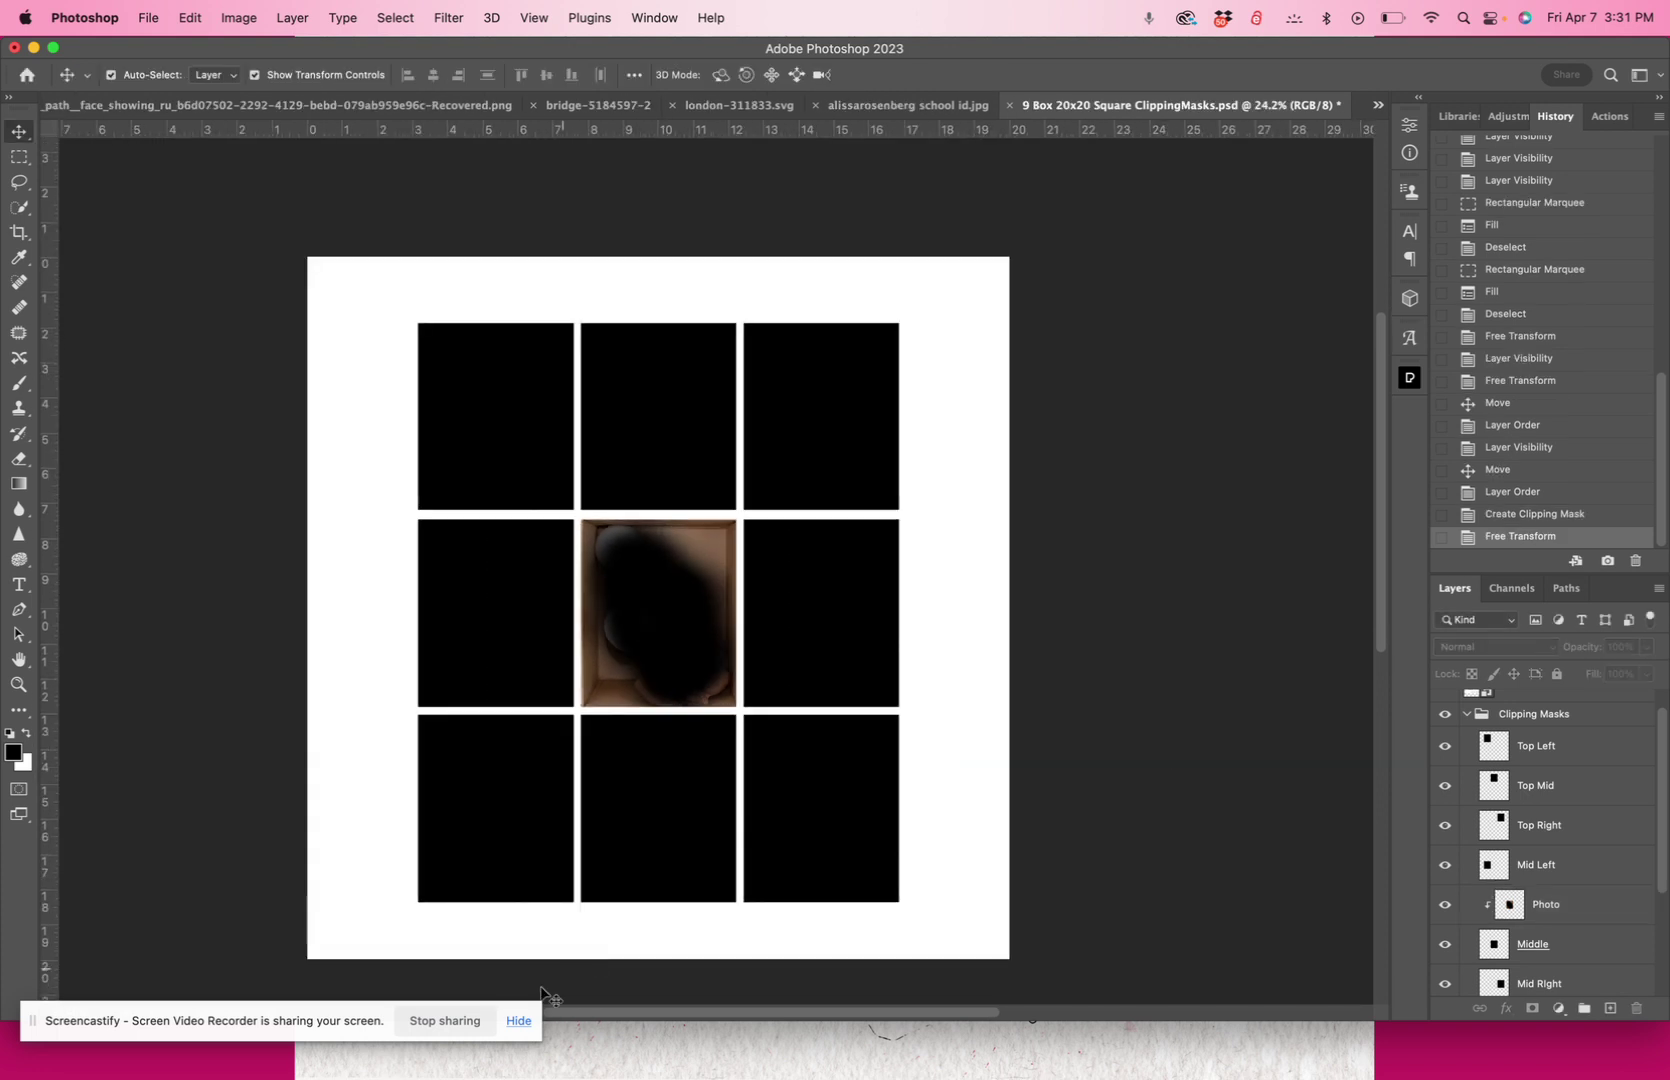